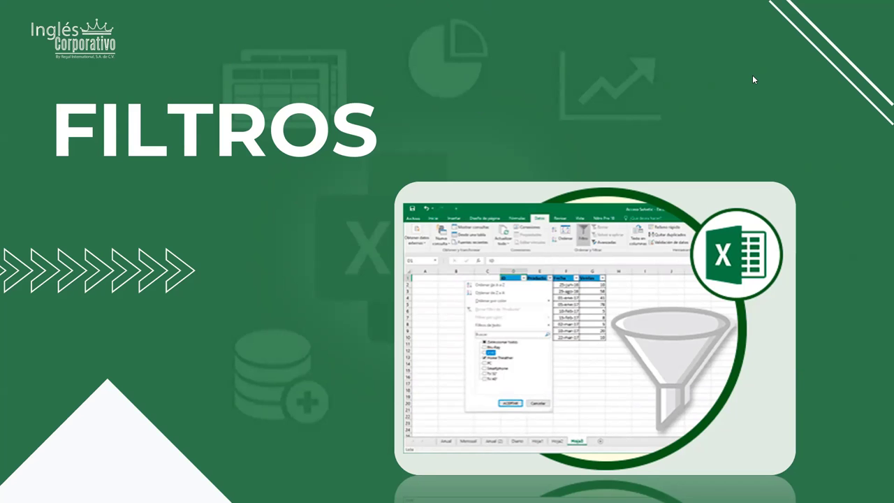
- Advance the slideshow from the FILTROS title to 'Filtrar los datos de una tabla o un rango'
click(334, 189)
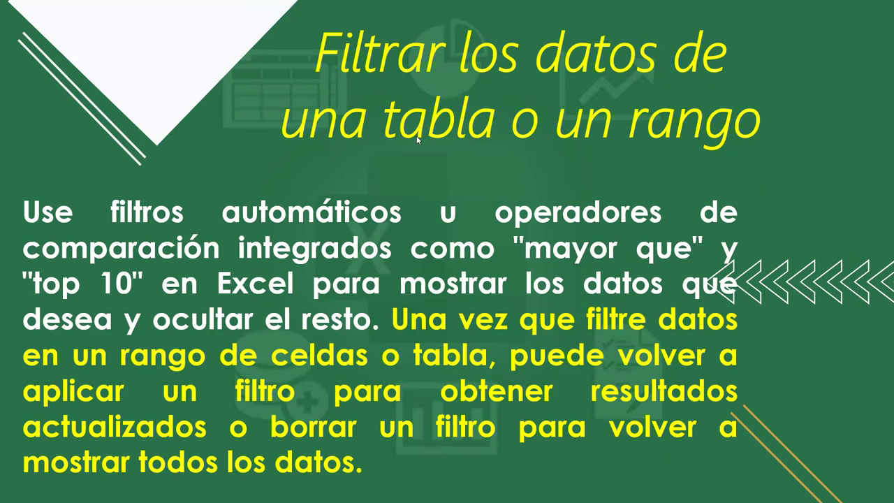
- Advance two slides, past the italic explanation, to the 'Filtrar un rango de datos' slide
click(580, 229)
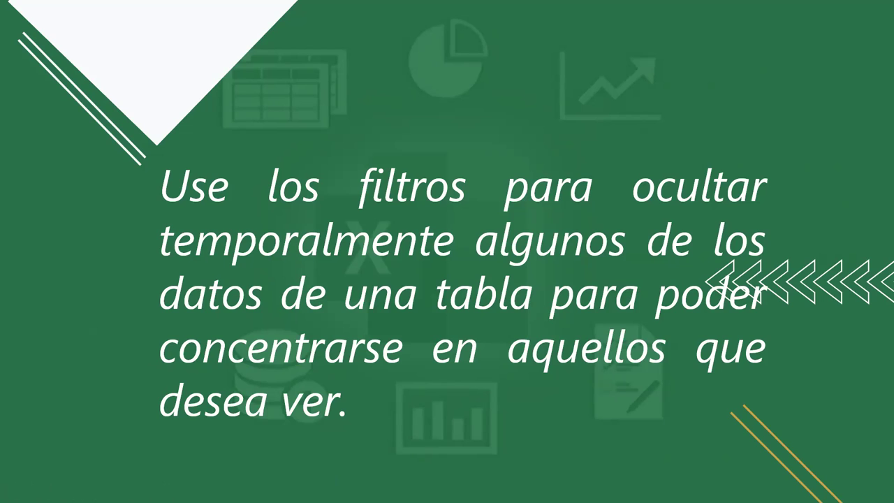
key(Right)
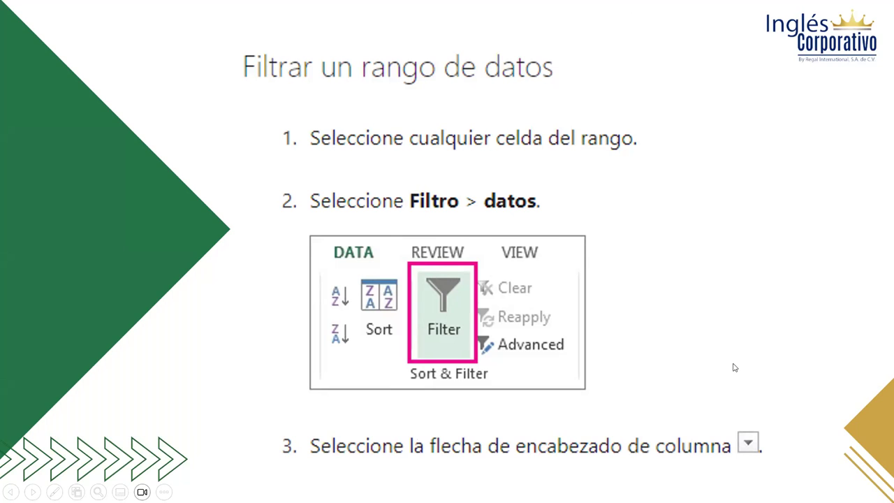
- Step through the number-filter and custom AutoFilter slides to 'Filtrar datos en una tabla'
click(629, 231)
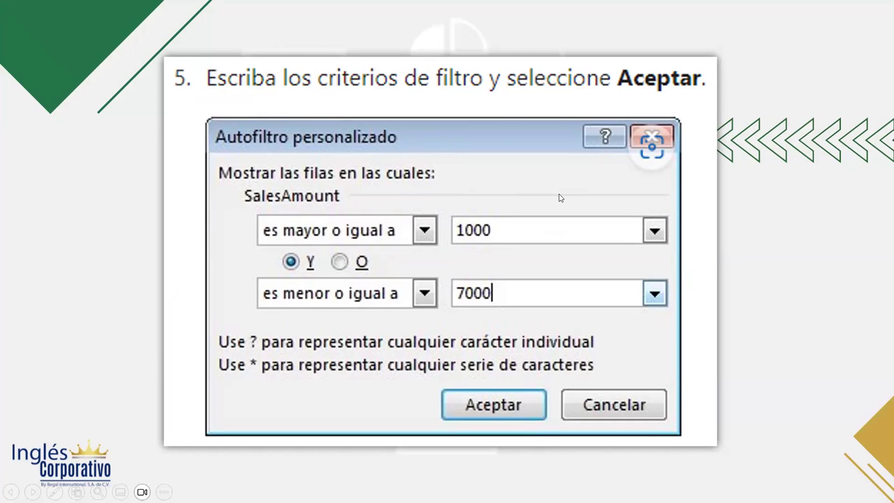
key(Left)
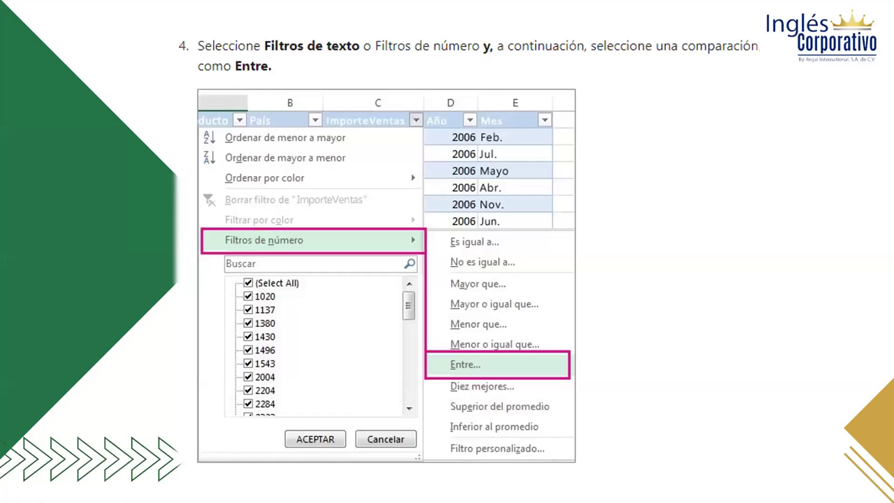
key(Right)
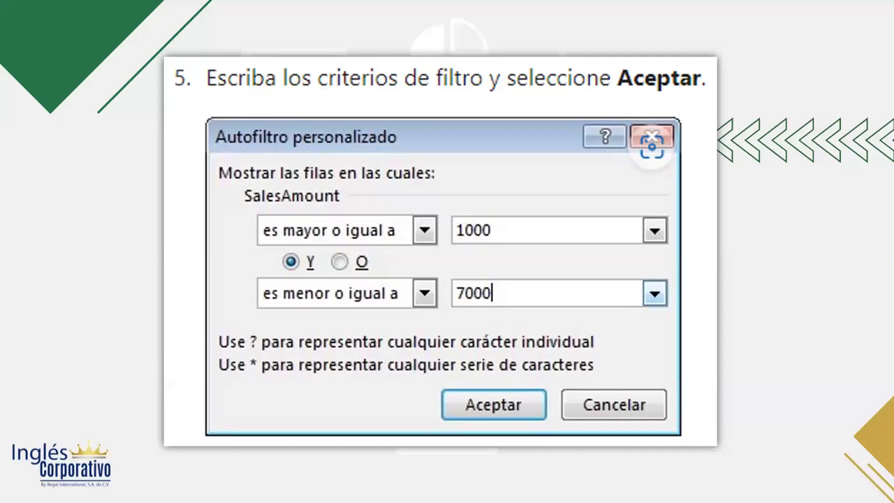
key(Right)
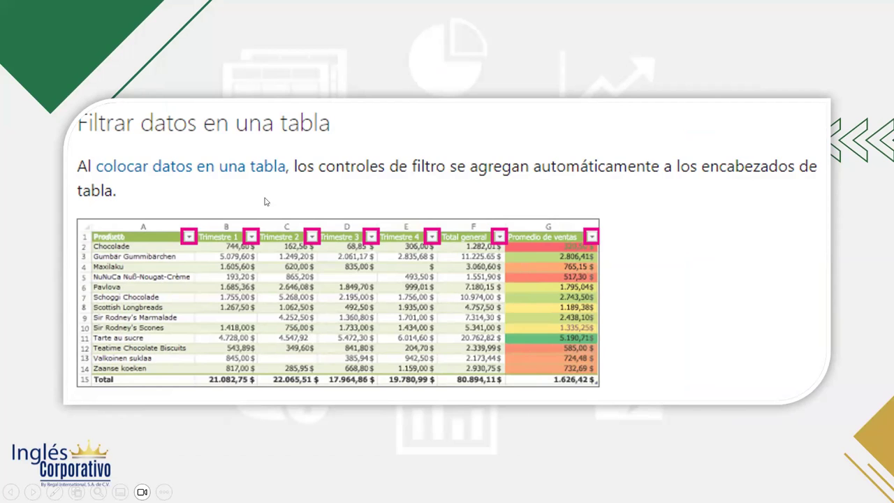
- Advance through the column-filter steps slide to the EJEMPLOS title slide
click(312, 192)
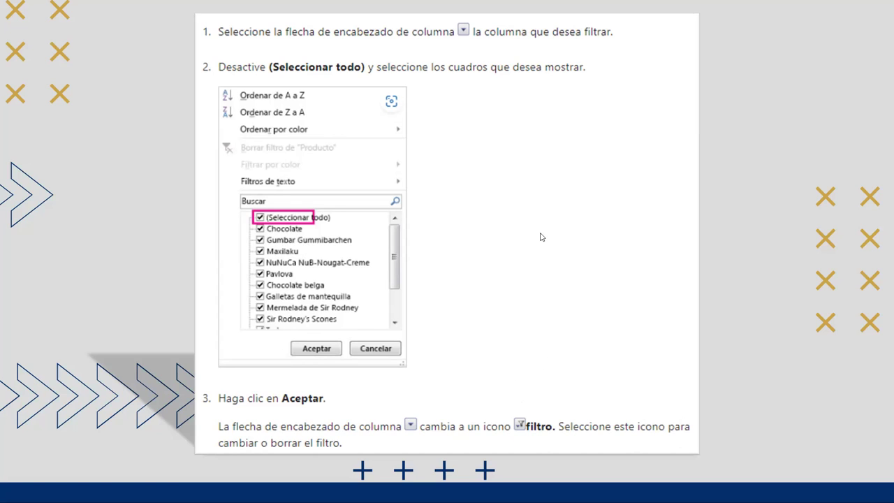
click(479, 228)
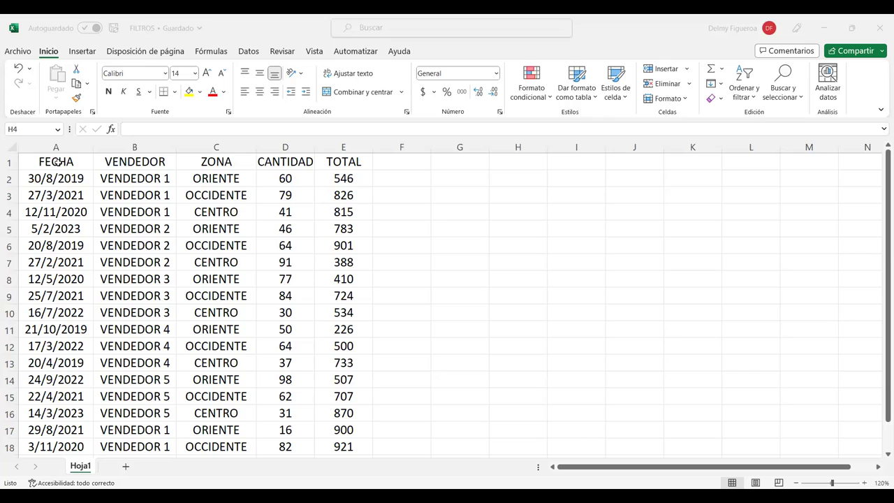
- Switch to the Excel sales table and go across the header cells FECHA through TOTAL
click(59, 162)
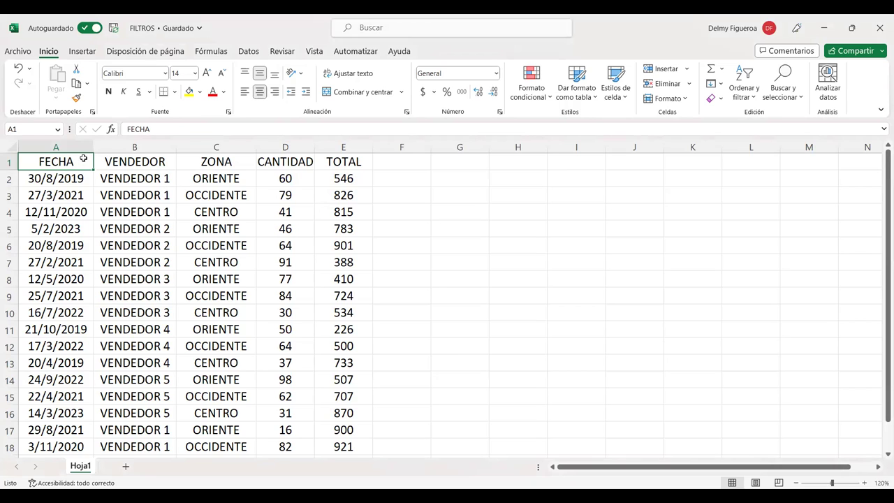
click(160, 162)
click(221, 163)
click(287, 162)
click(338, 162)
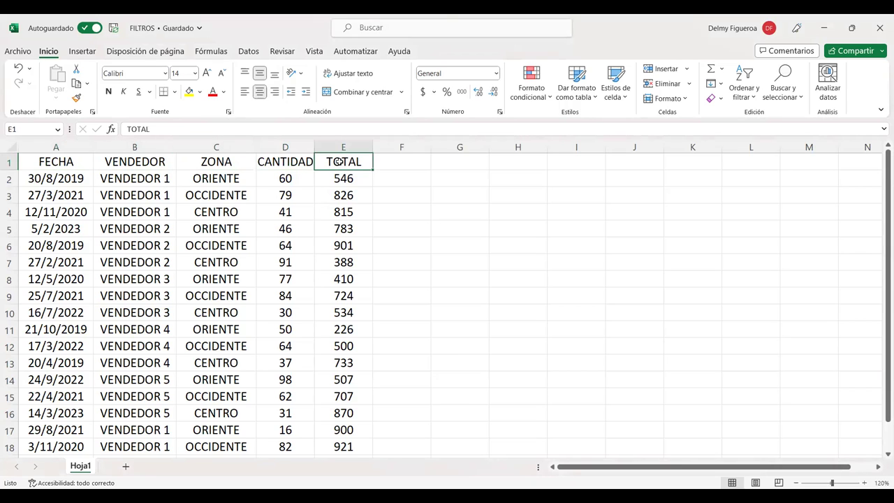
click(43, 163)
click(143, 162)
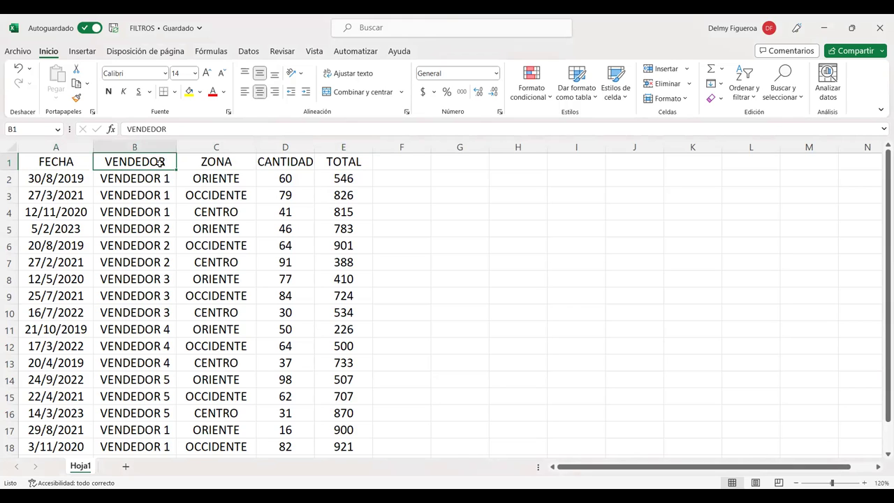
click(233, 162)
click(298, 162)
click(374, 162)
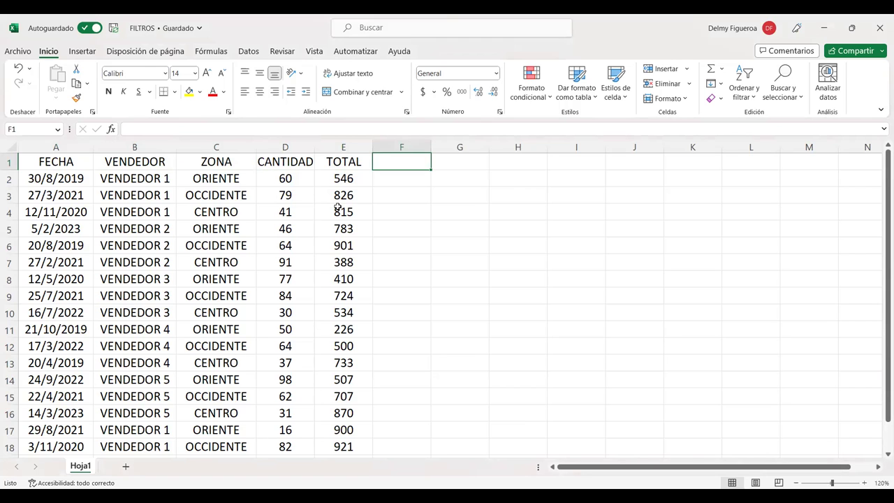
- Select columns A to E in turn, return to A1, and show the Ordenar y filtrar options
click(78, 144)
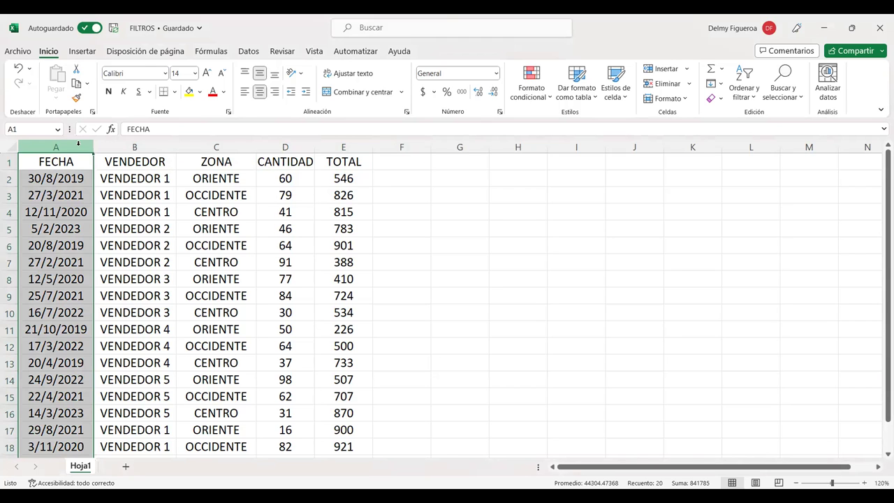
click(135, 145)
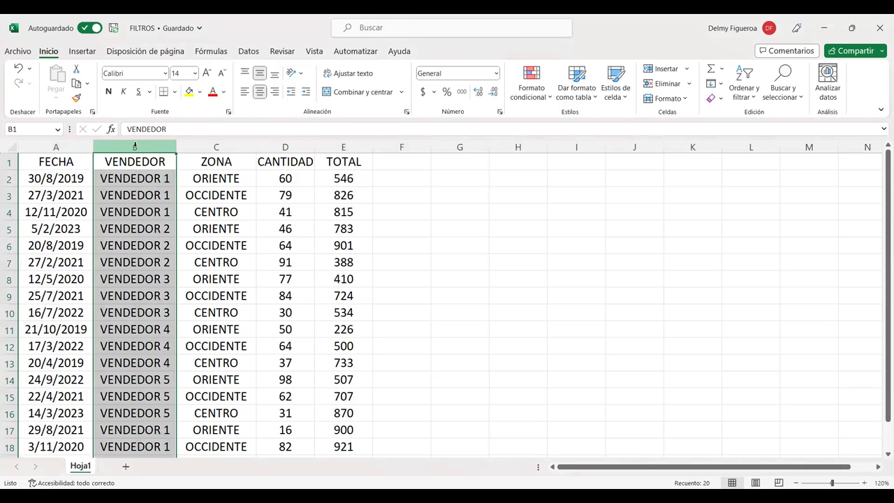
click(231, 144)
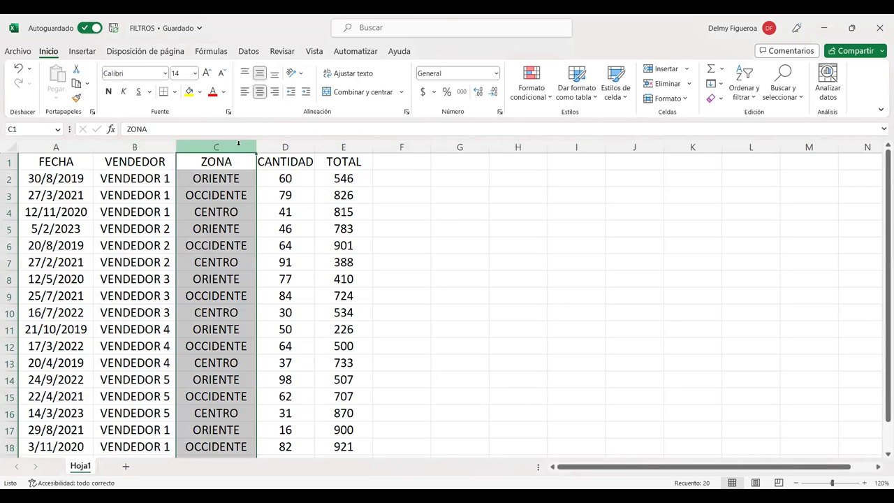
click(286, 147)
click(344, 147)
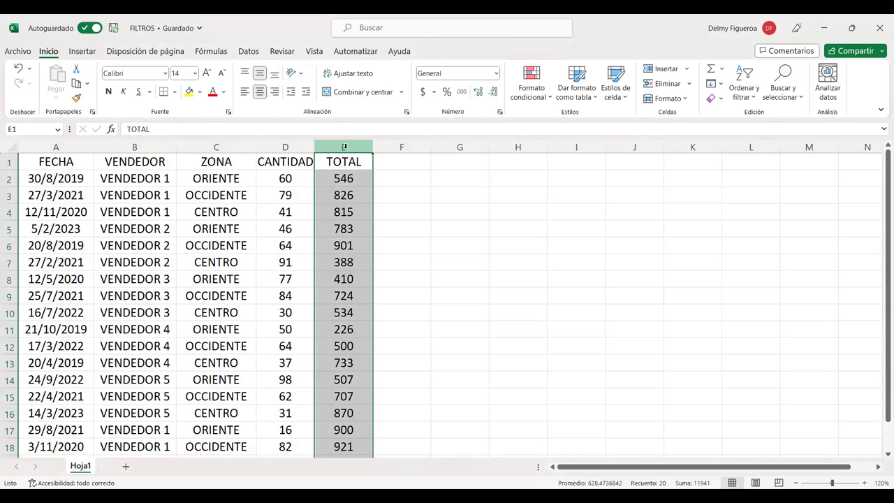
click(56, 158)
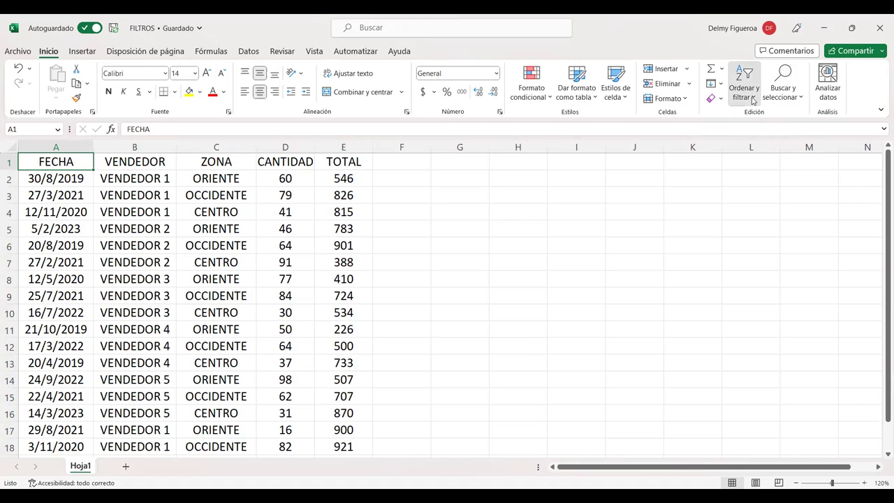
click(753, 102)
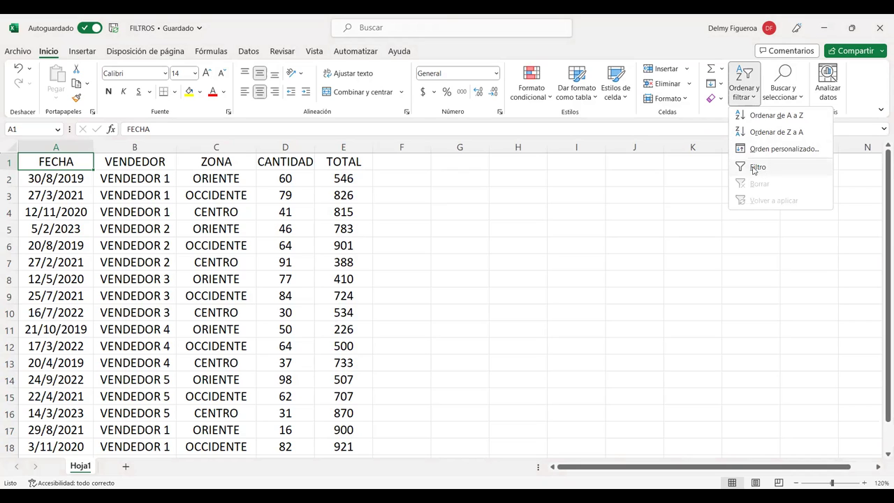
- Turn on Filtro for the sales table headers and open the FECHA filter list
click(755, 170)
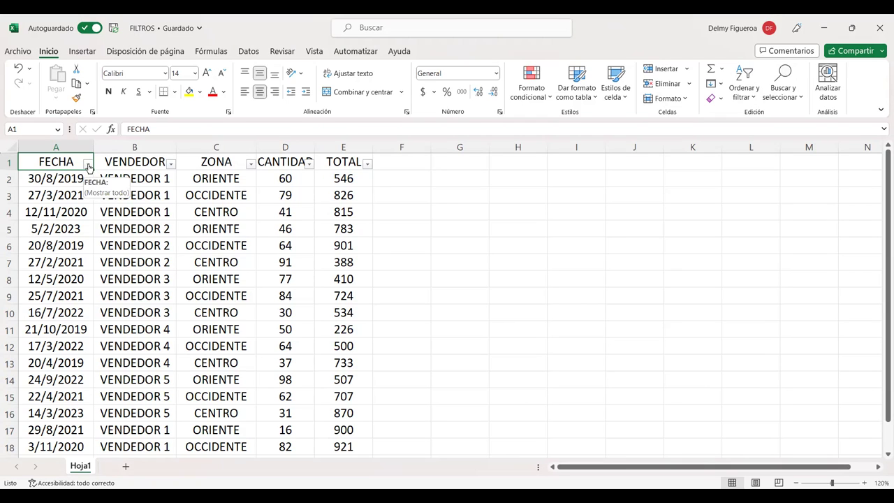
click(89, 165)
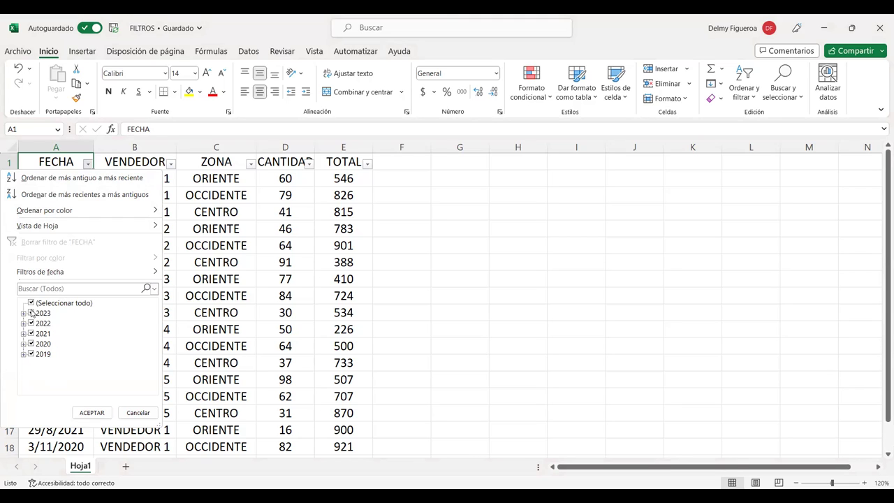
- Filter the FECHA column to 2019 only, leaving 4 of 19 records
click(31, 303)
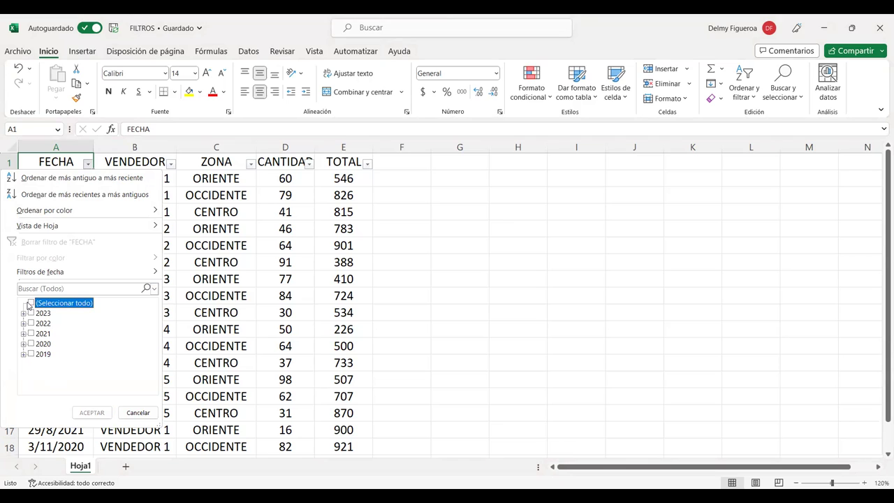
click(30, 355)
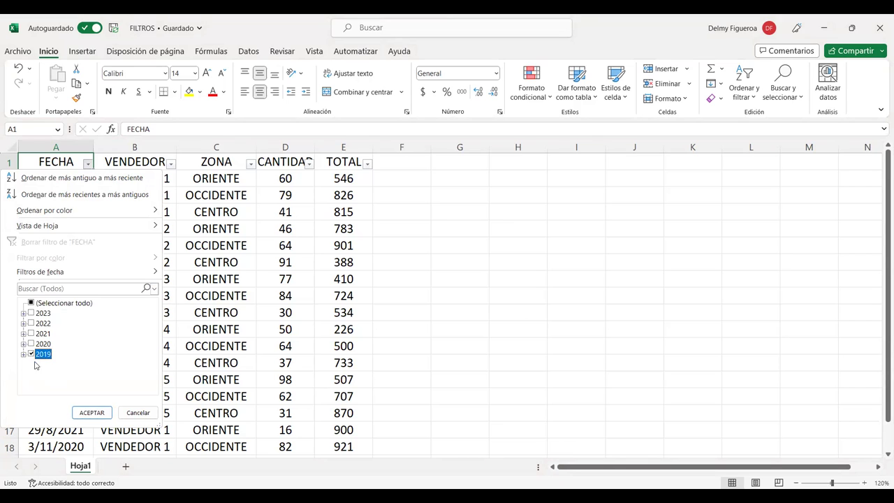
click(91, 413)
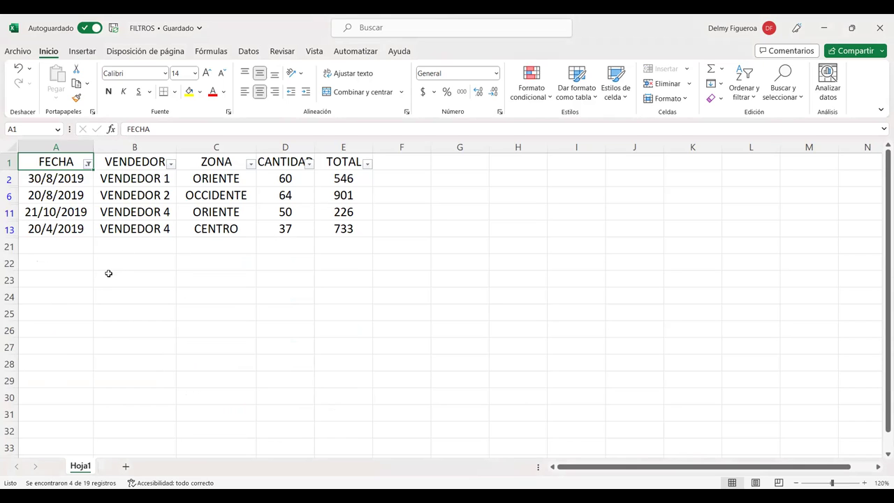
mouse_move(171, 164)
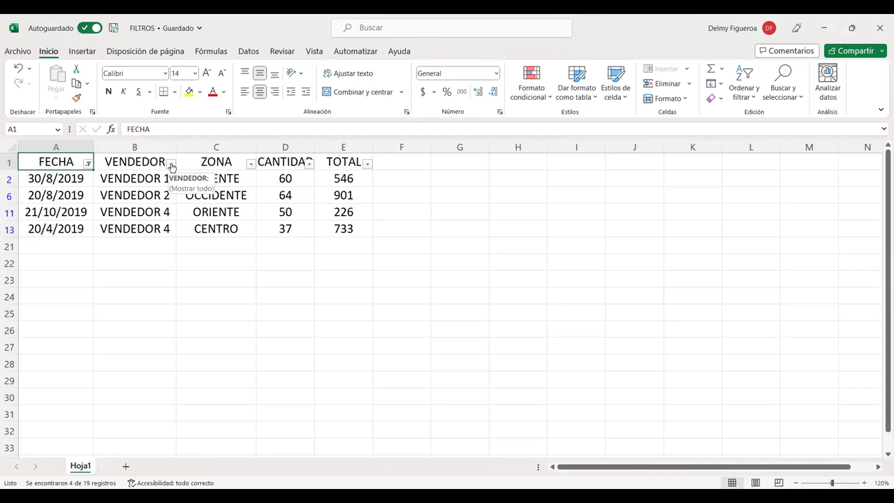
- Filter VENDEDOR to VENDEDOR 2 only, leaving the single 20/8/2019 OCCIDENTE sale totaling 901
click(171, 164)
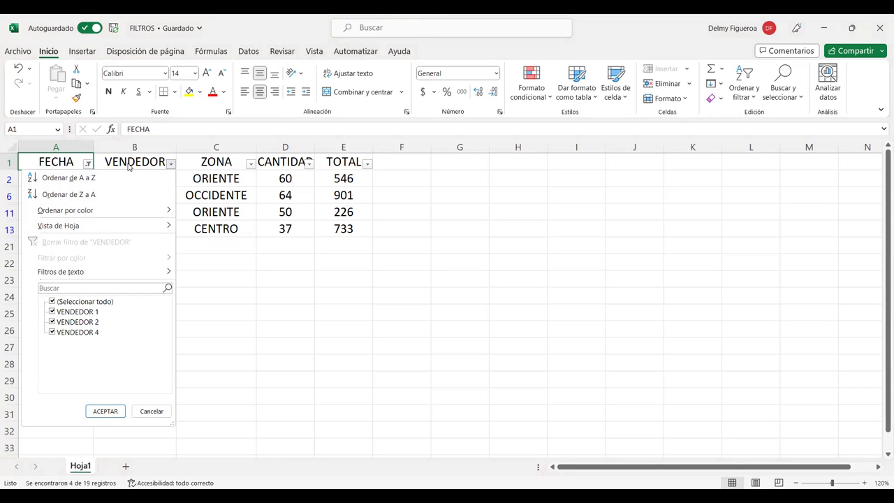
key(Escape)
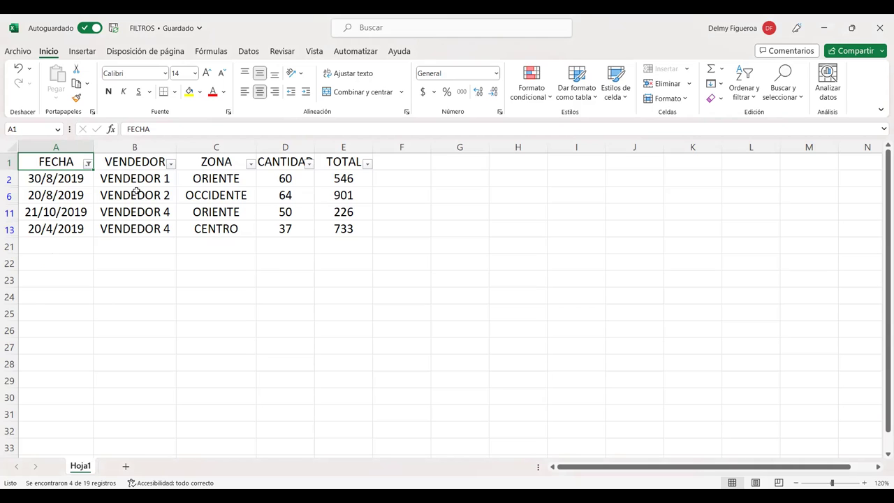
click(172, 164)
click(53, 301)
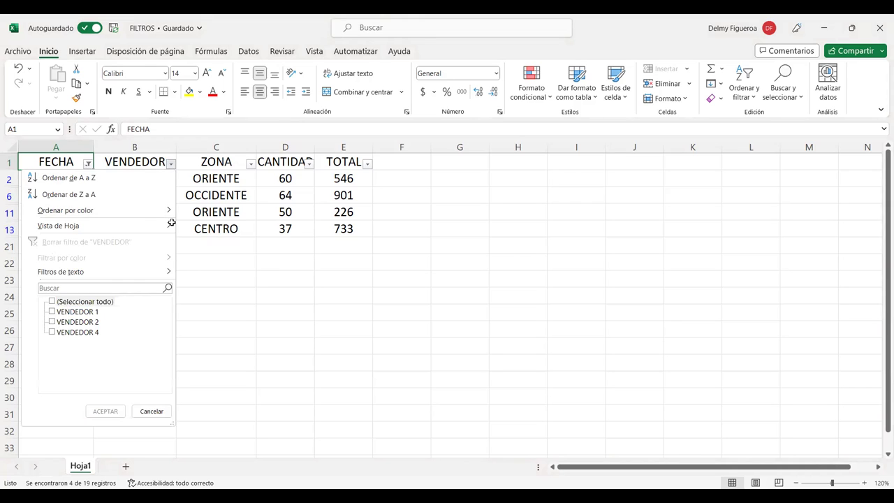
click(171, 165)
click(171, 164)
click(52, 301)
click(52, 322)
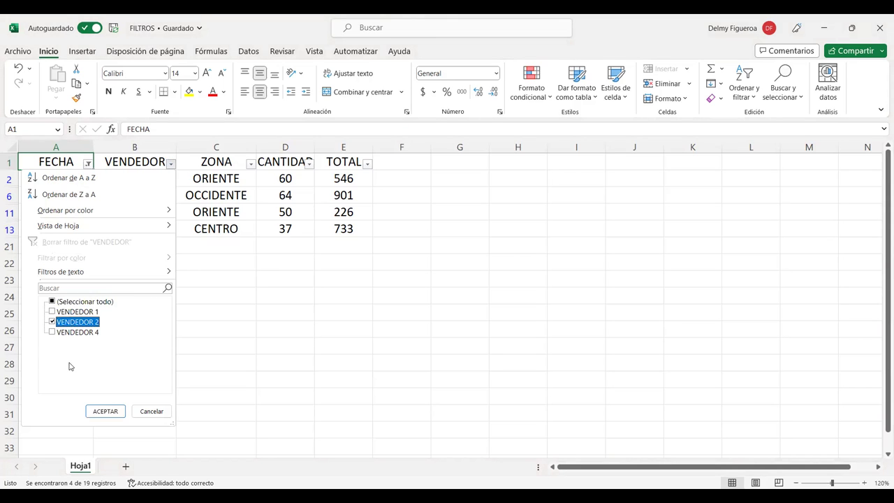
click(105, 415)
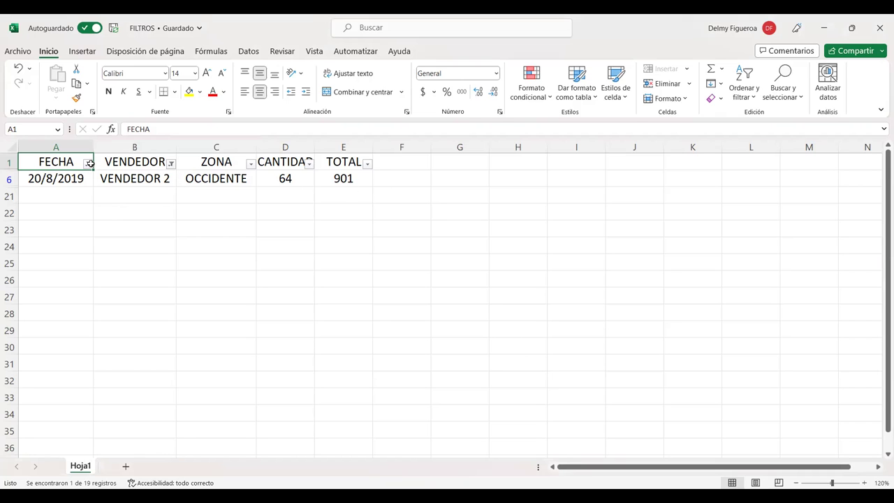
- Reselect all years in the FECHA filter and clear the VENDEDOR filter, showing all 19 records
click(88, 164)
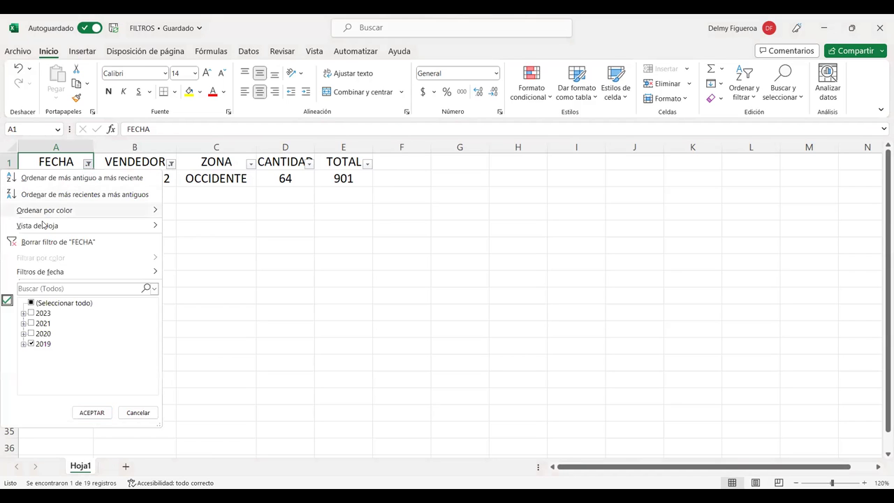
click(31, 303)
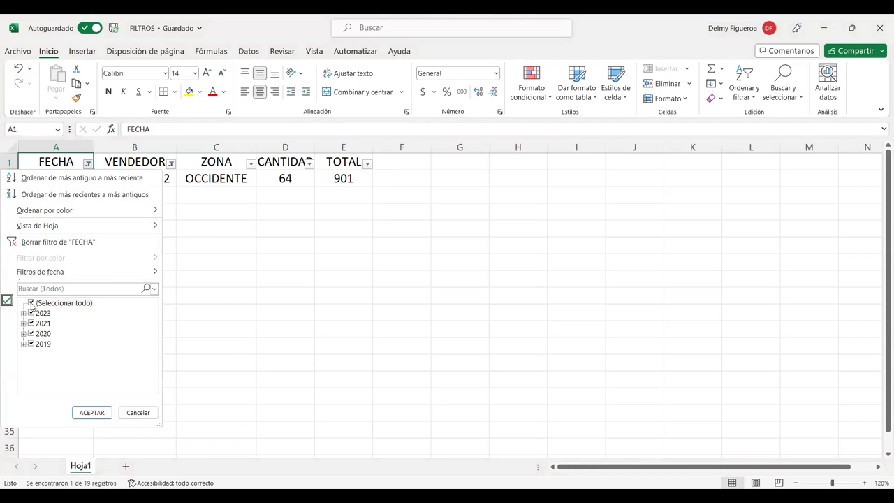
click(98, 414)
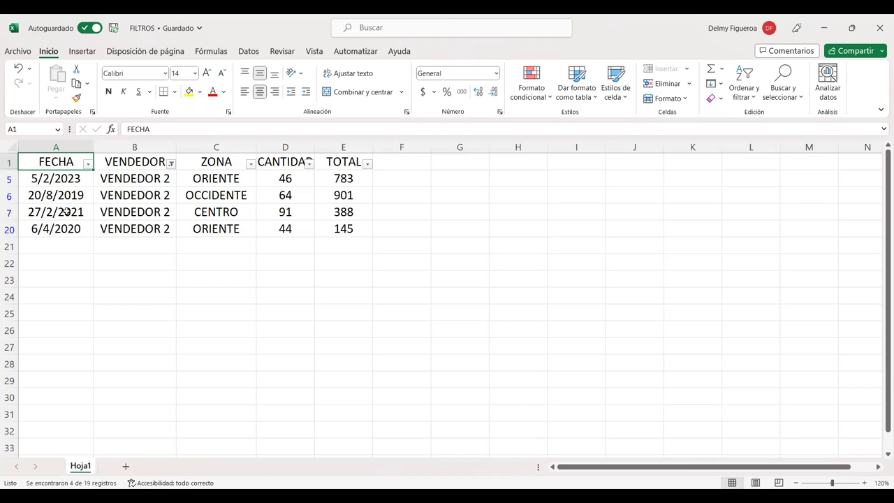
click(171, 165)
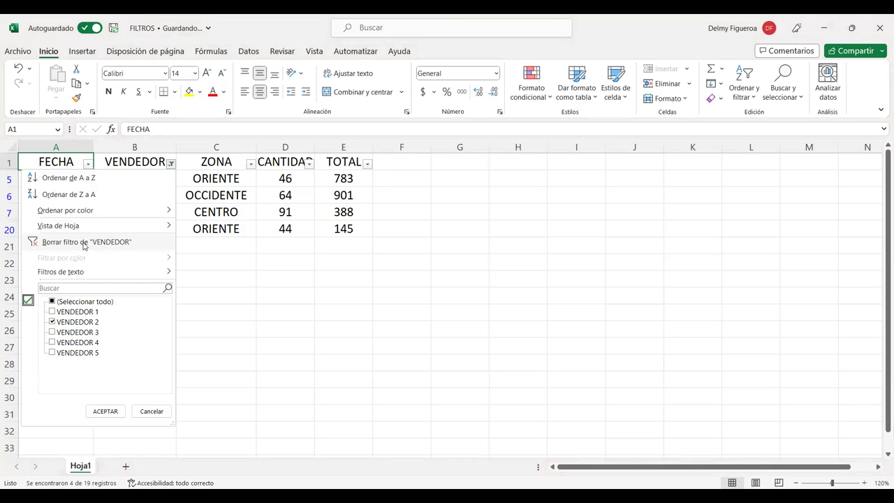
click(83, 242)
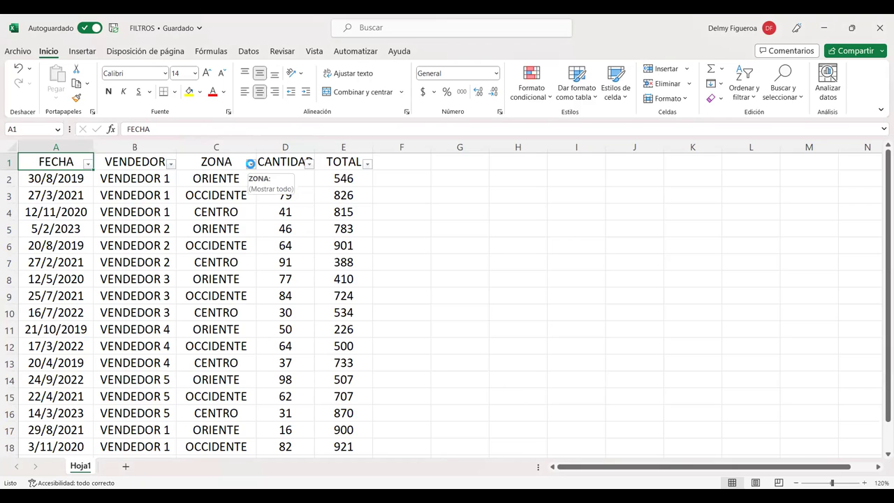
- Filter the ZONA column to ORIENTE only, showing 7 of 19 records
click(250, 163)
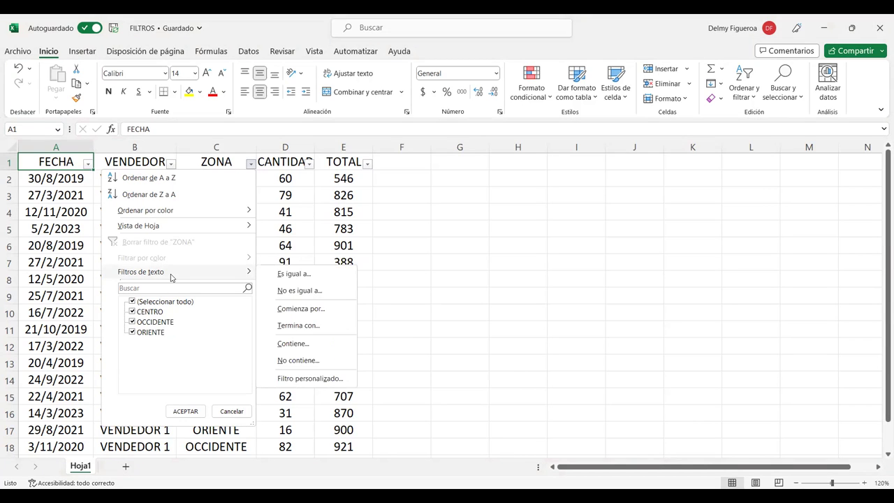
click(132, 303)
click(132, 332)
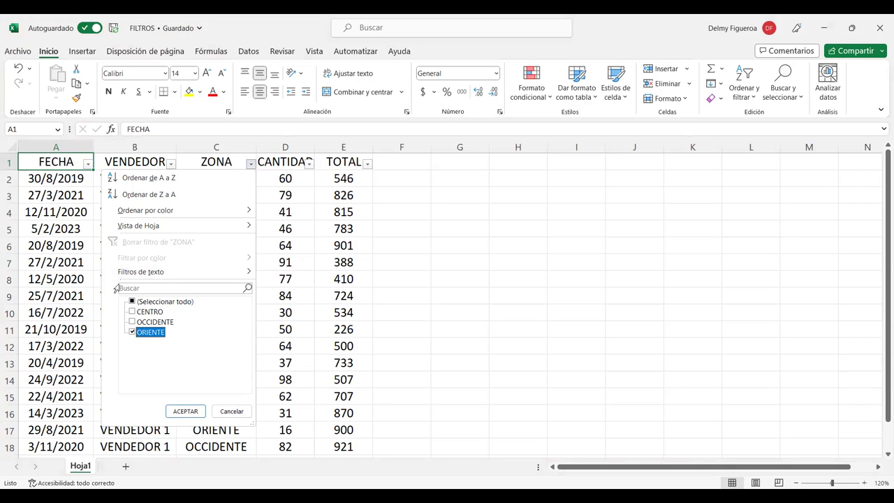
click(132, 331)
click(132, 331)
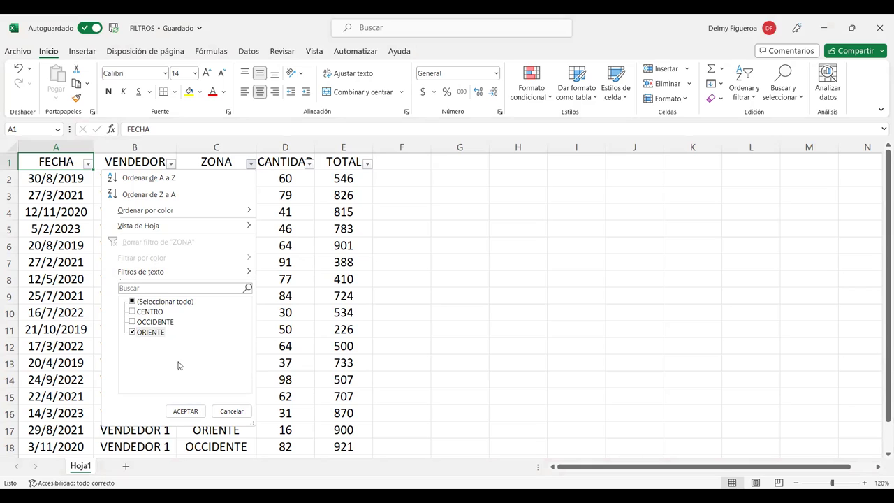
click(186, 412)
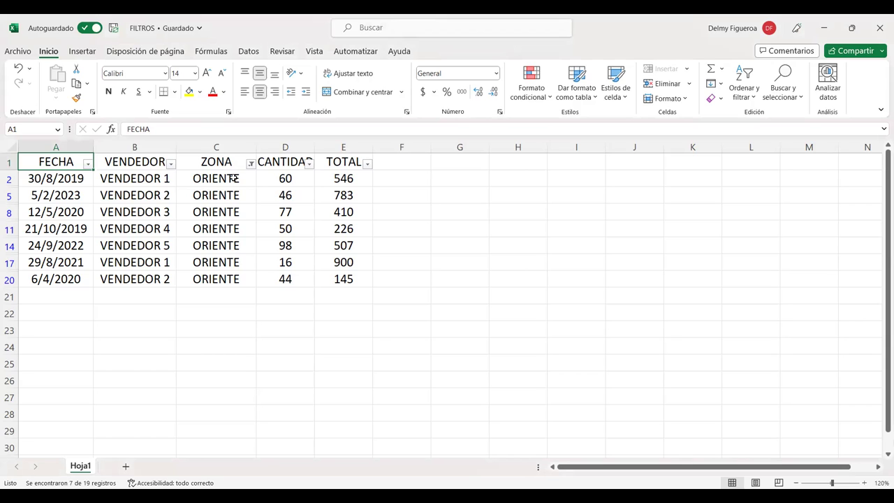
- Reselect all zones in the ZONA filter so all 19 sales records reappear
click(234, 179)
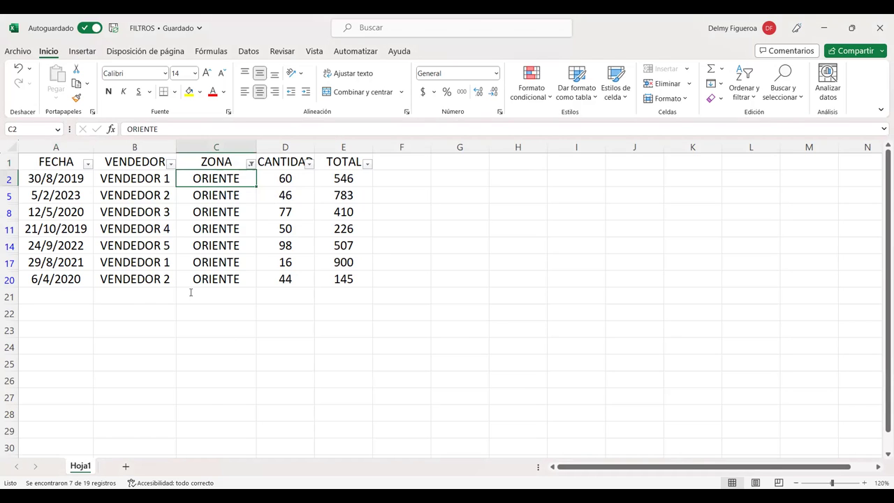
click(251, 164)
click(131, 302)
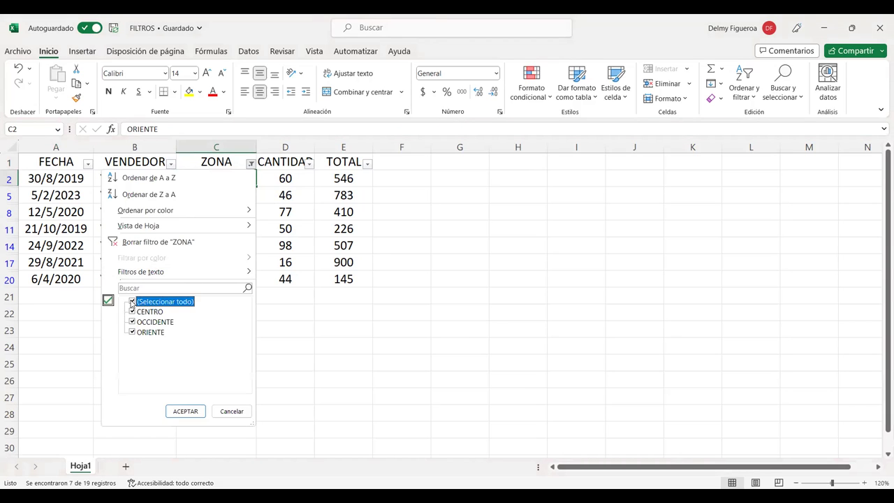
click(185, 412)
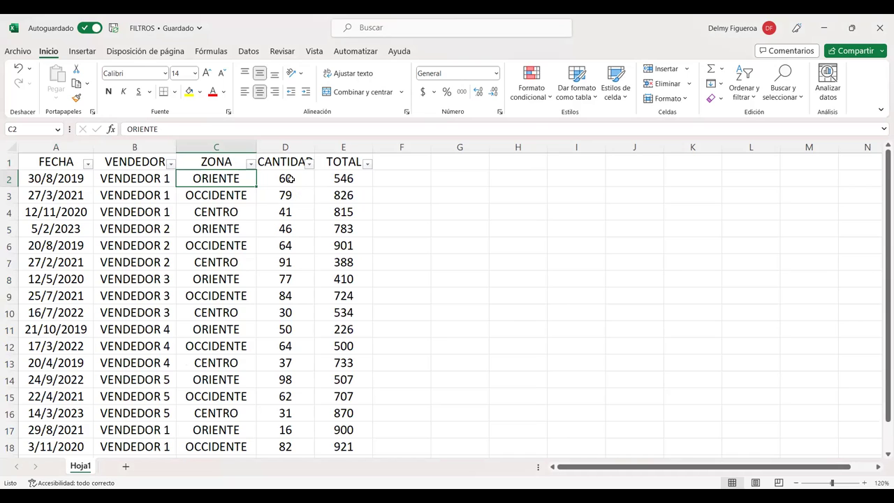
click(289, 179)
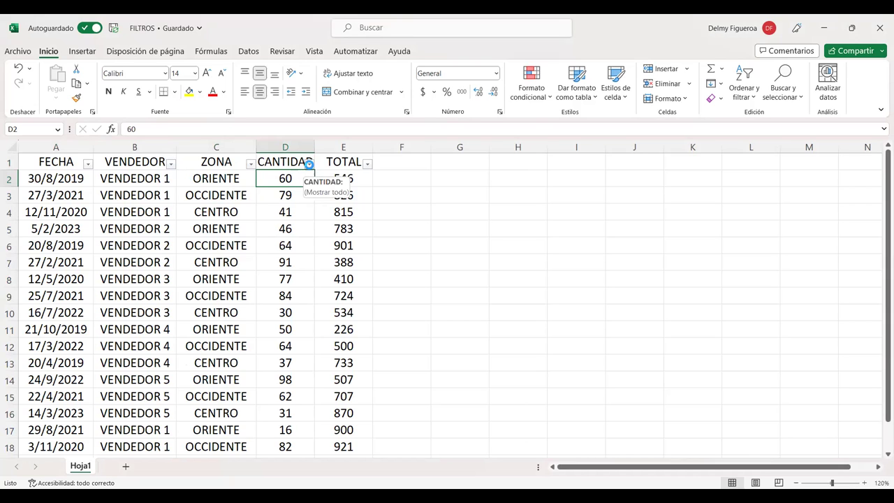
click(310, 163)
scroll(254, 357, down, 5)
scroll(254, 357, up, 3)
scroll(254, 357, up, 2)
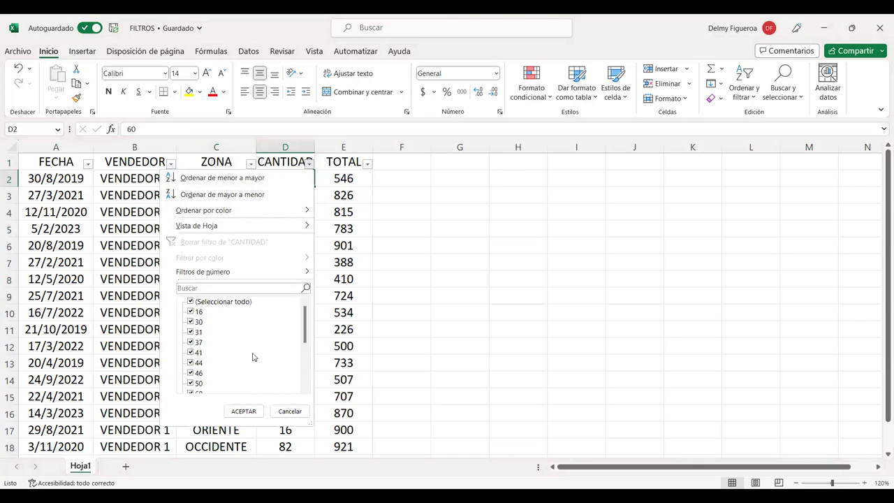
scroll(254, 346, down, 5)
scroll(238, 343, up, 5)
scroll(206, 320, down, 2)
scroll(202, 322, down, 3)
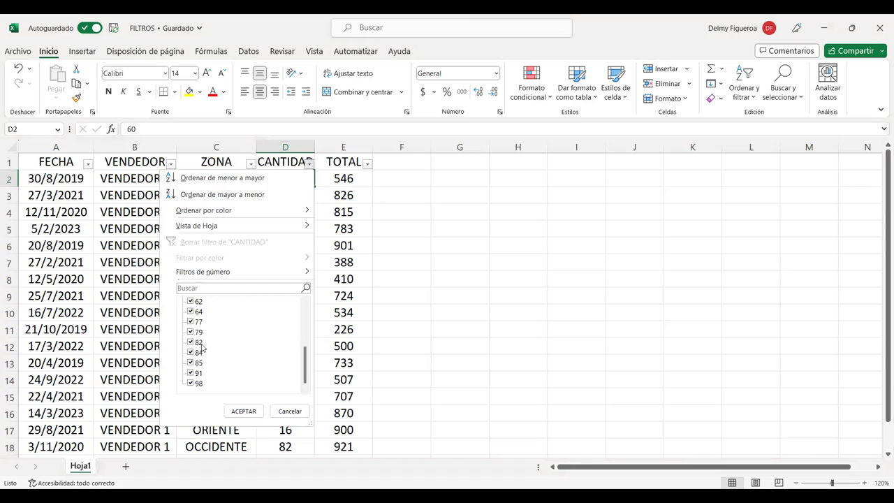
scroll(202, 357, up, 5)
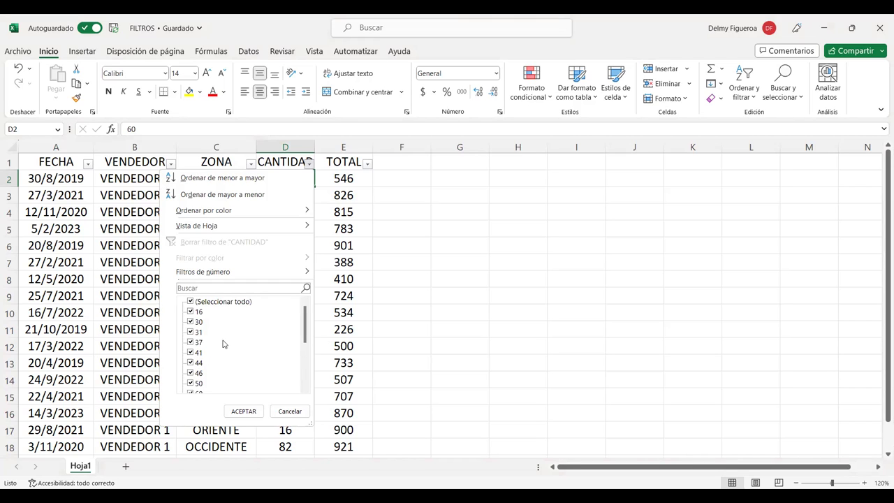
click(251, 277)
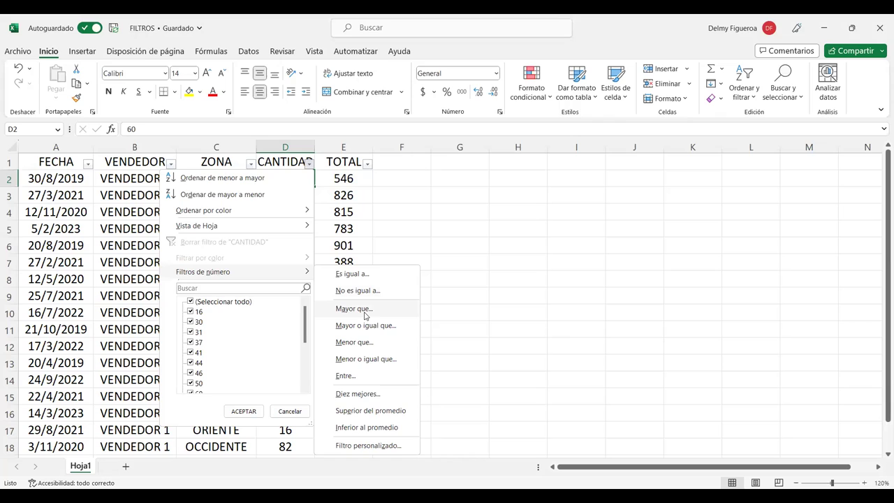
click(364, 312)
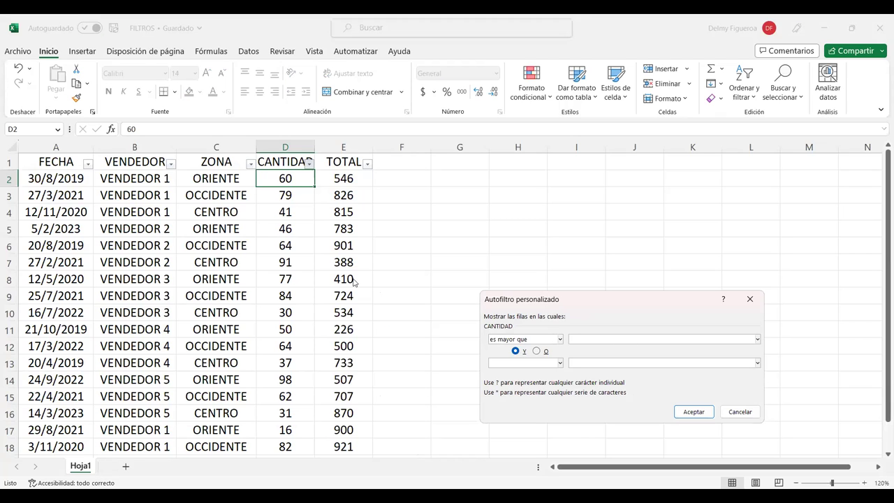
click(739, 411)
mouse_move(285, 179)
mouse_down()
mouse_move(286, 426)
mouse_move(287, 406)
mouse_up()
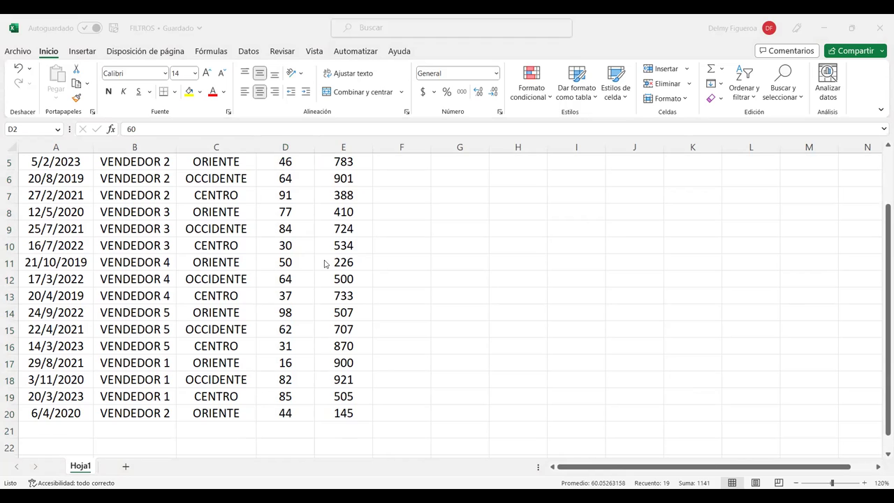
scroll(314, 254, up, 2)
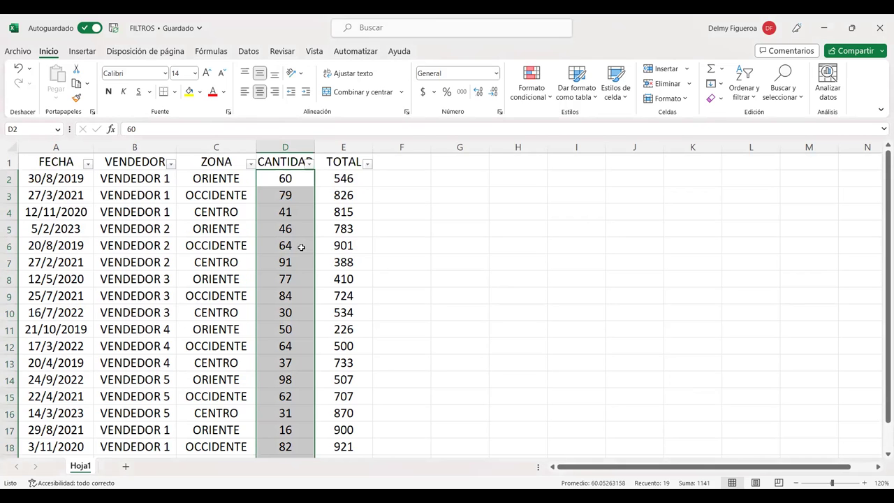
- Filter CANTIDAD to values greater than or equal to 60, leaving 11 of 19 records
click(309, 162)
click(206, 271)
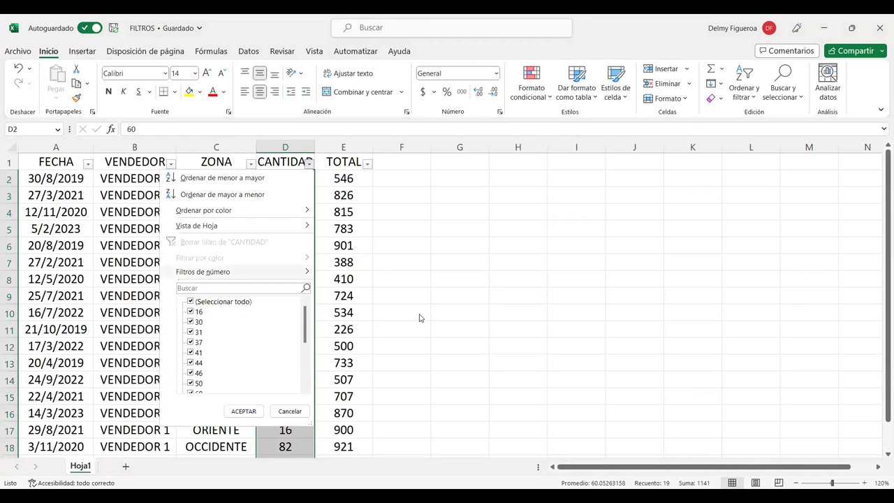
click(362, 327)
text(60)
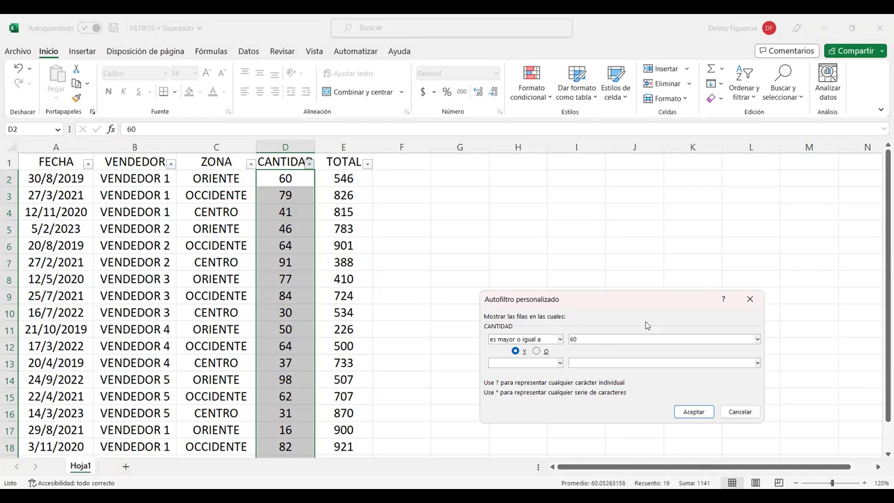
click(704, 415)
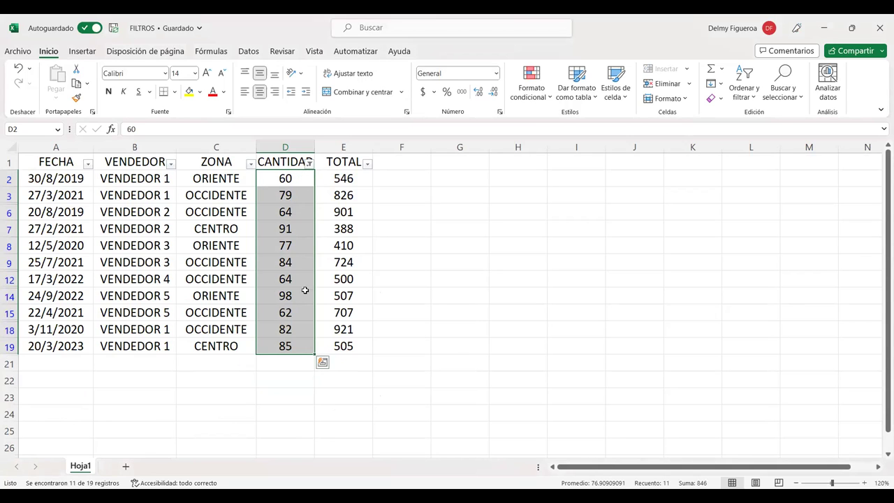
click(309, 162)
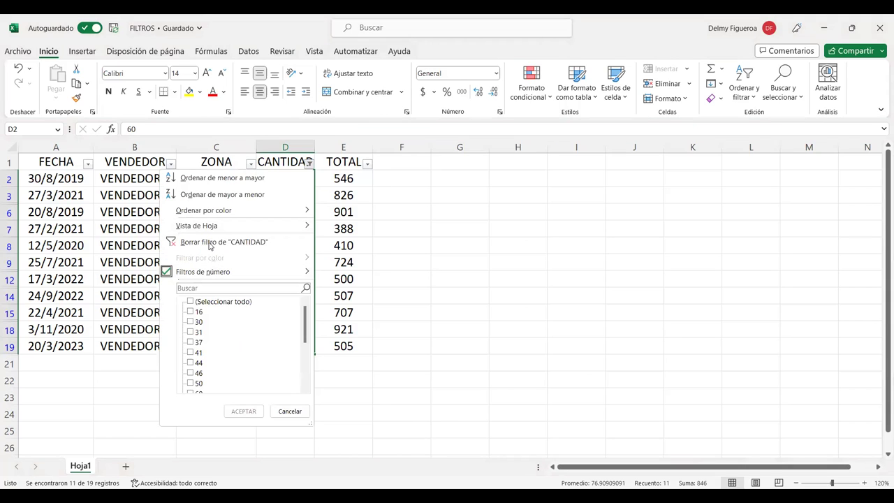
key(Escape)
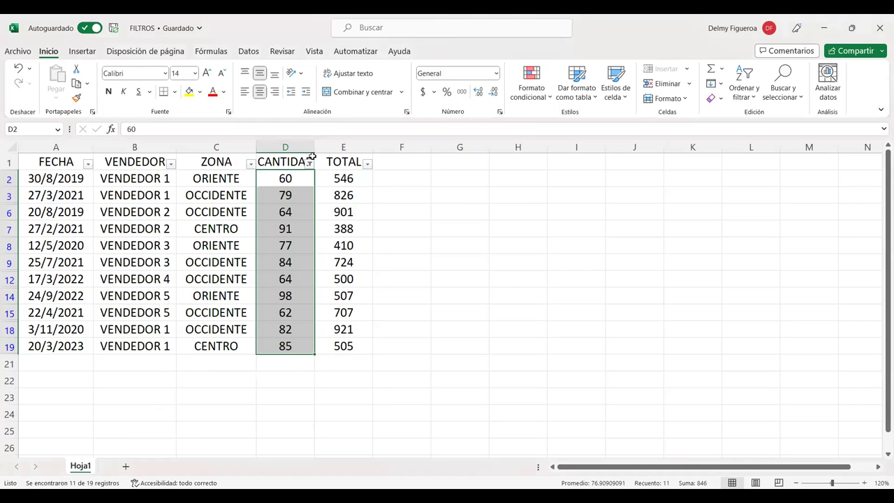
click(309, 163)
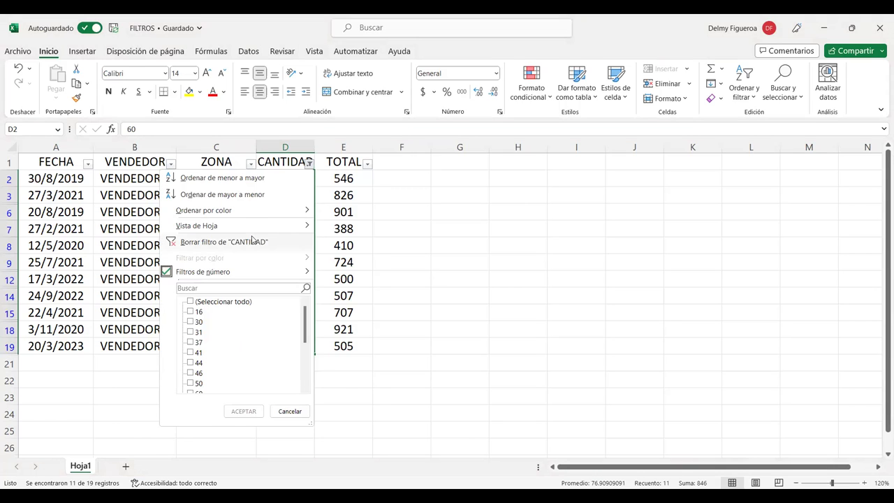
click(253, 241)
click(355, 177)
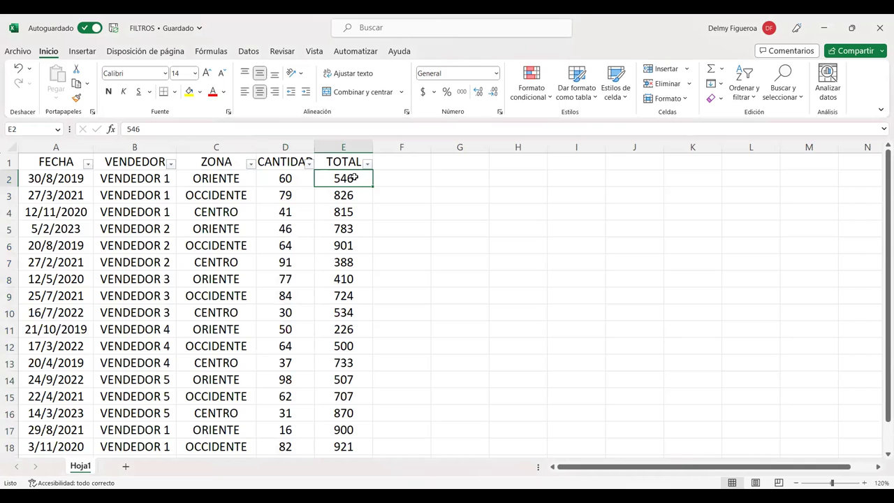
click(367, 164)
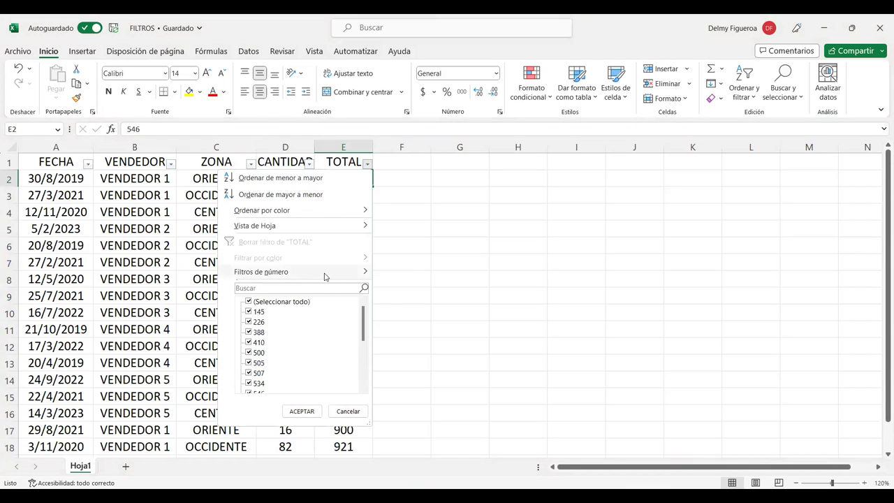
click(325, 274)
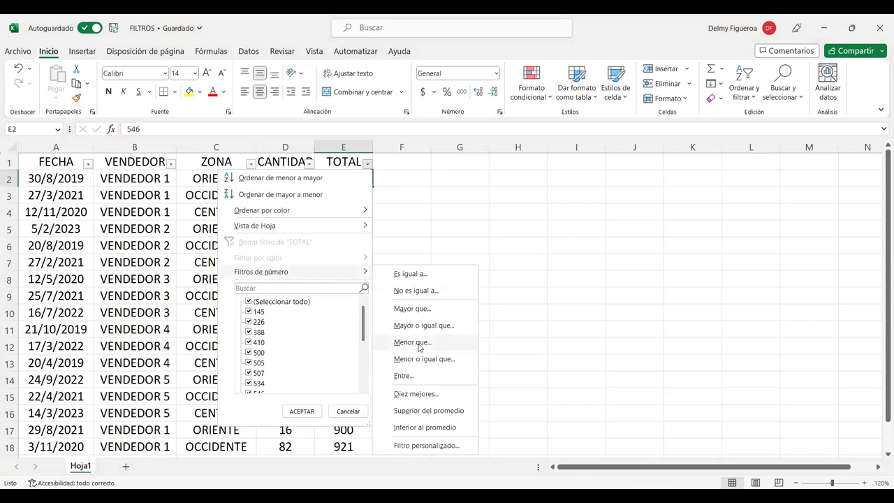
drag(339, 425, 341, 430)
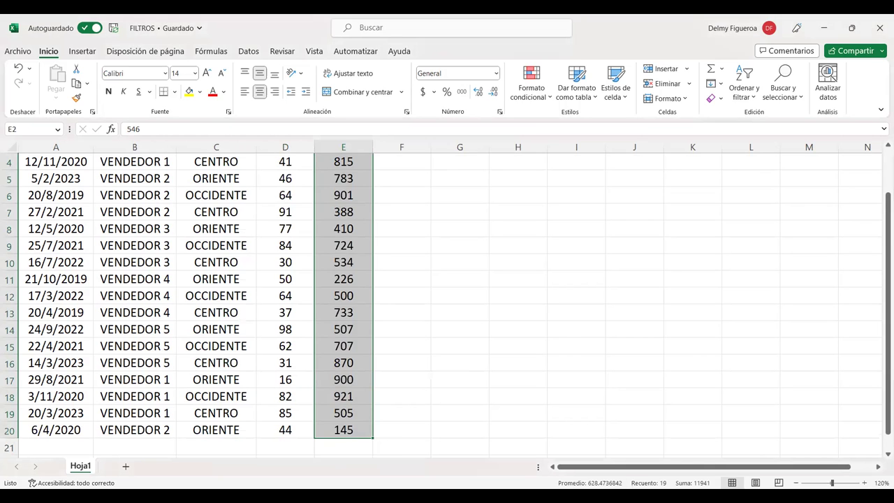
scroll(405, 301, up, 1)
mouse_move(343, 179)
mouse_down()
mouse_move(364, 466)
mouse_move(363, 431)
mouse_up()
scroll(350, 259, up, 1)
key(Down)
key(Down)
key(Down)
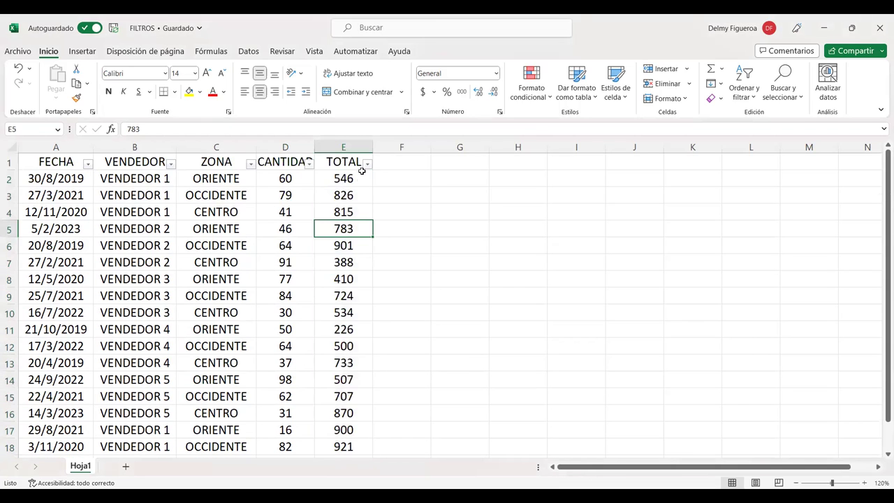
- Filter TOTAL to values of 500 or less, showing 5 of 19 records
click(363, 162)
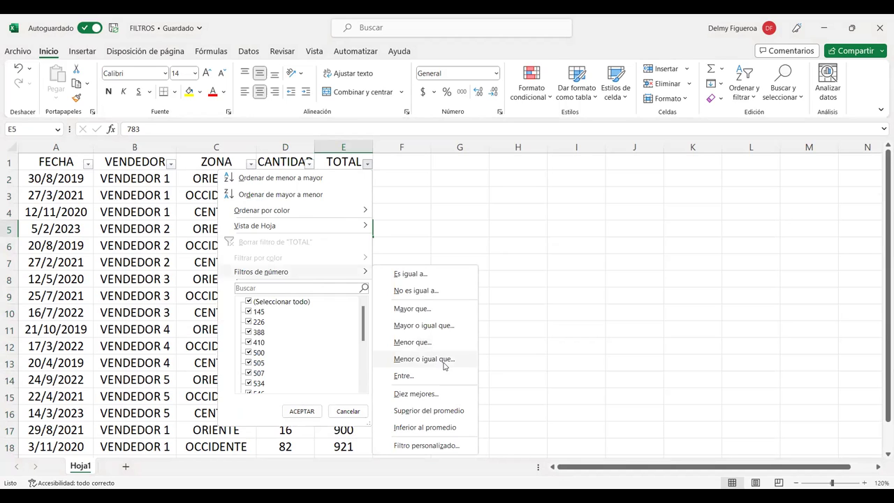
click(444, 365)
text(500)
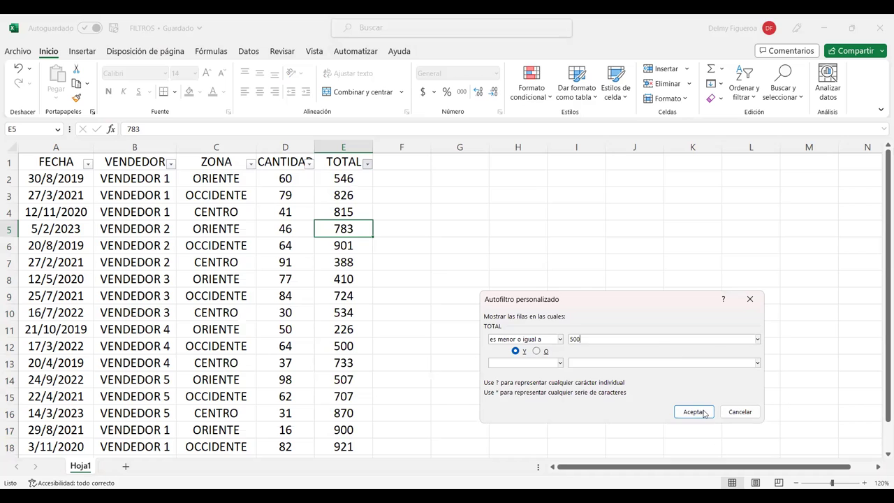
click(691, 411)
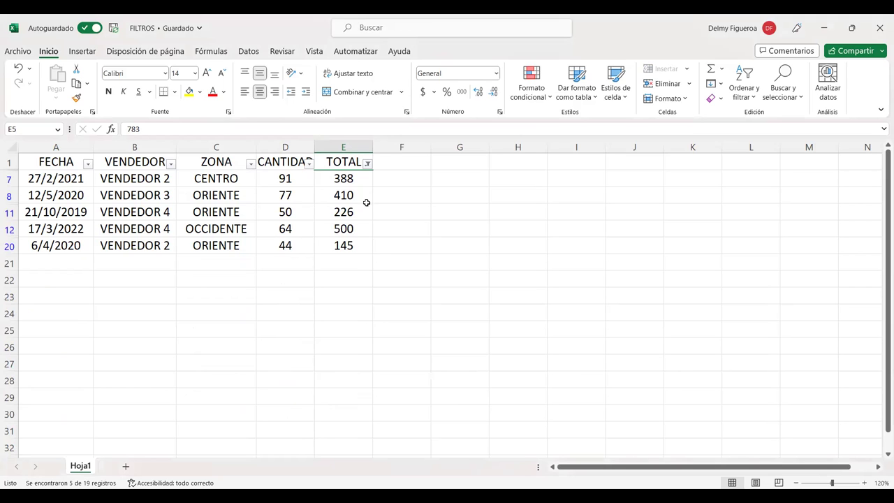
- Clear the TOTAL filter so every record shows again
click(368, 164)
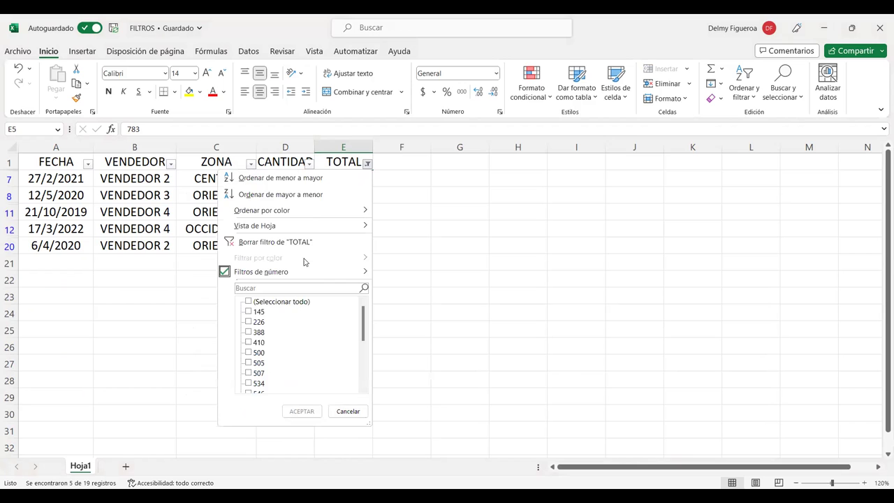
click(300, 304)
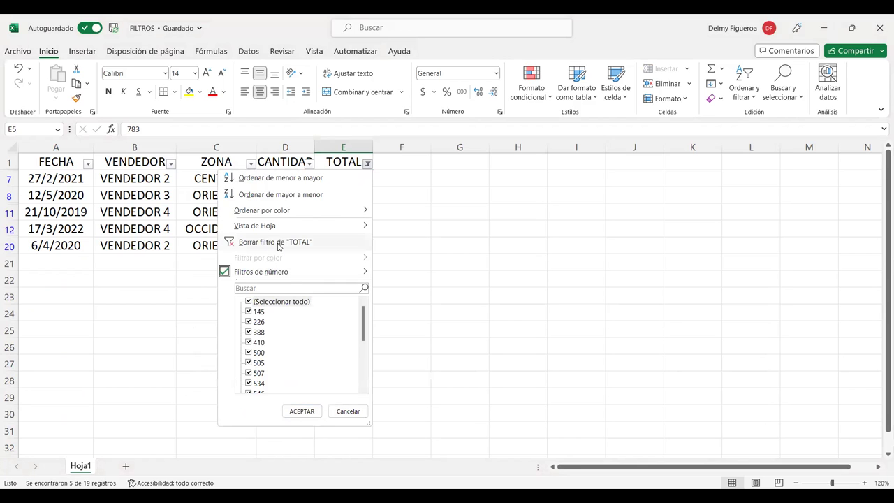
click(278, 242)
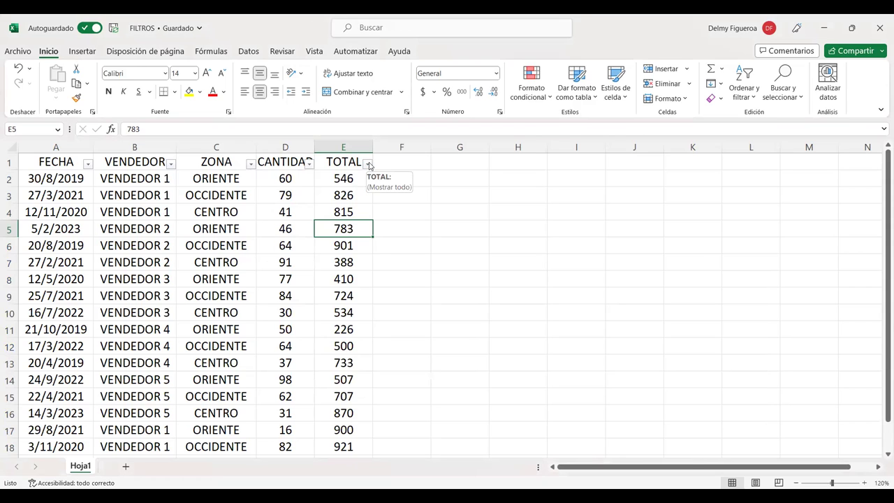
- Apply a top-10 filter on TOTAL, keeping the 10 records with the highest totals
click(369, 164)
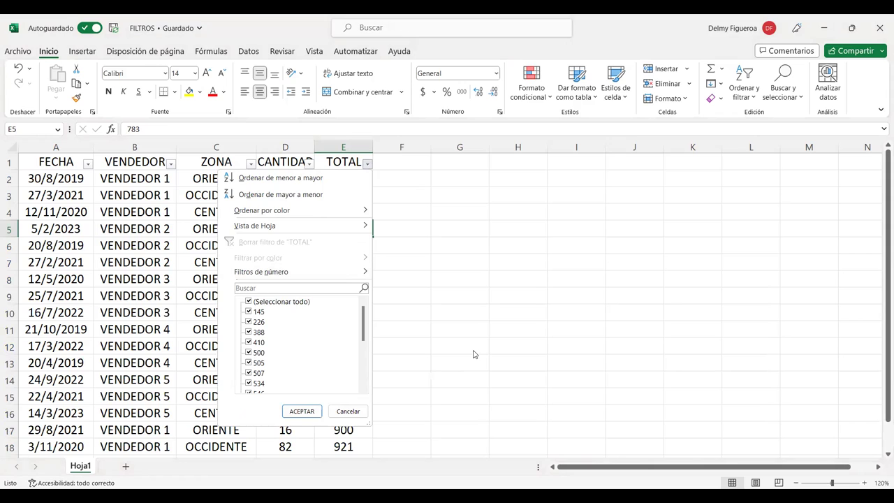
click(368, 164)
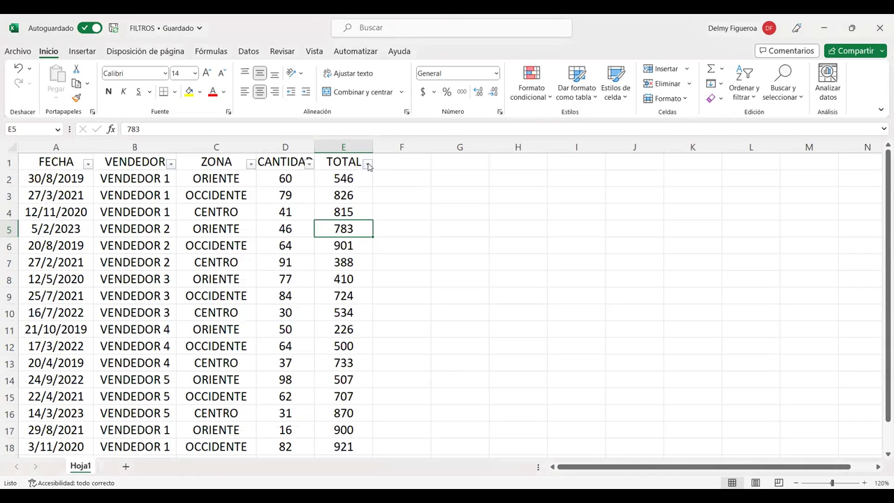
key(alt+Down)
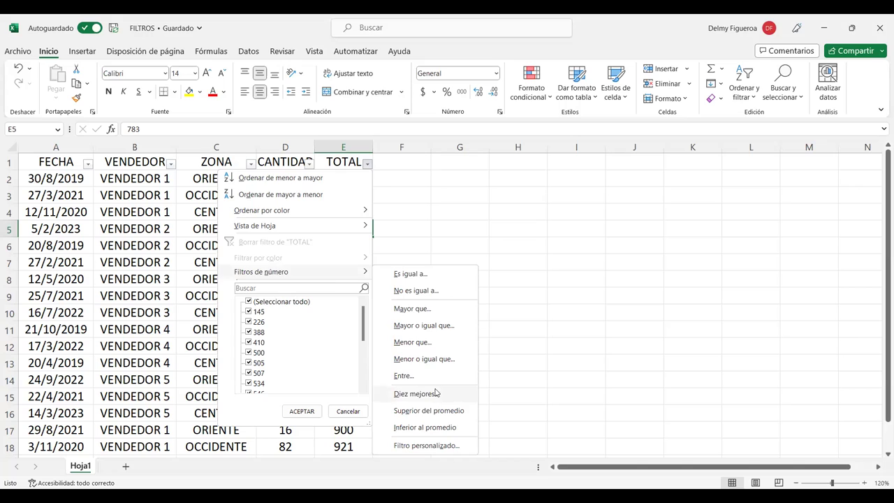
click(436, 393)
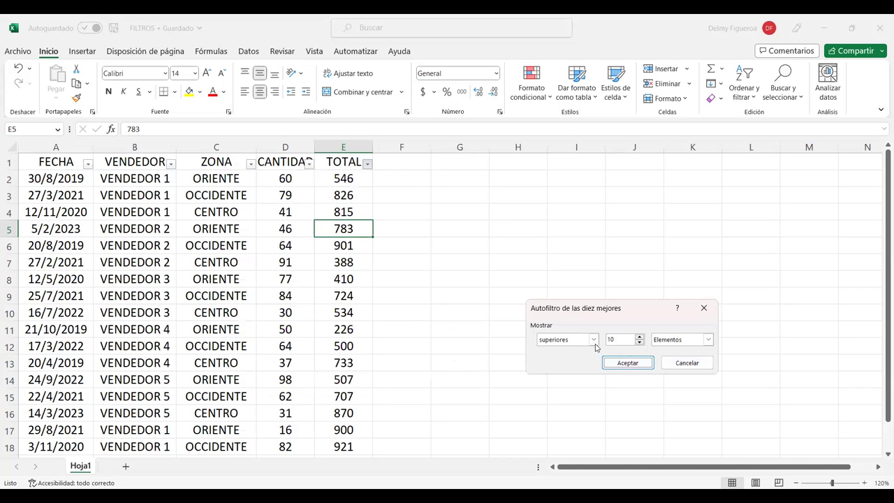
click(628, 364)
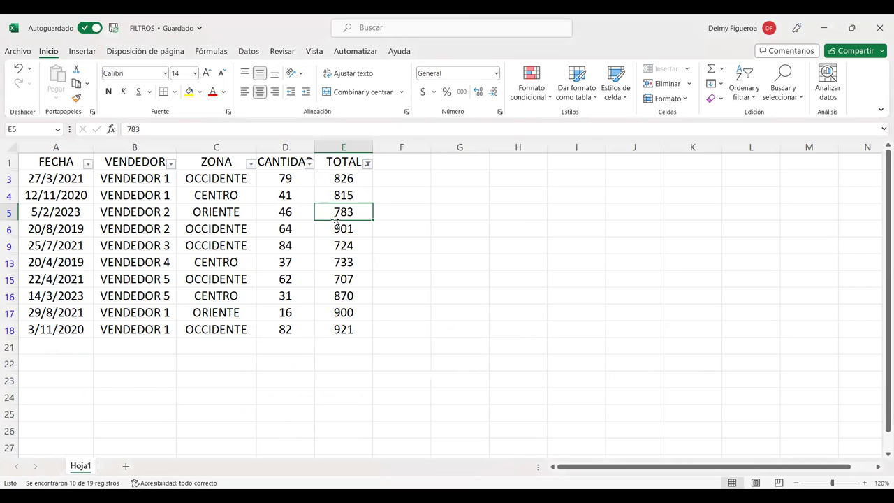
click(367, 163)
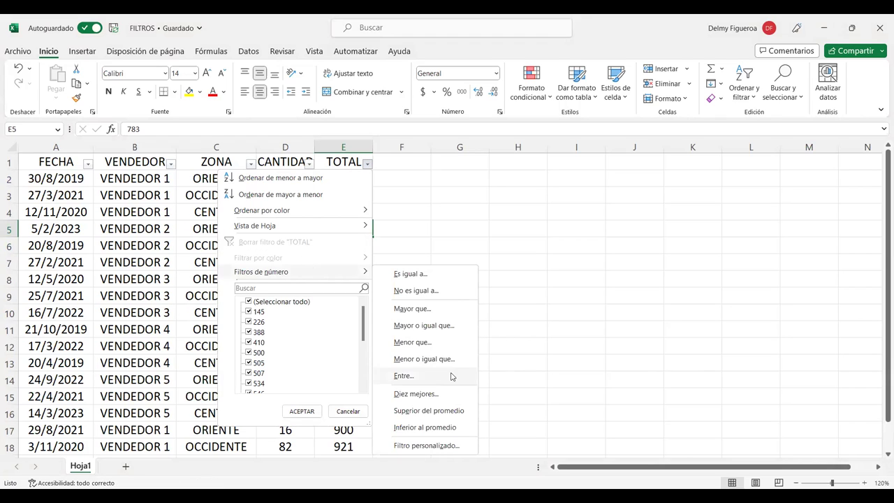
mouse_move(261, 272)
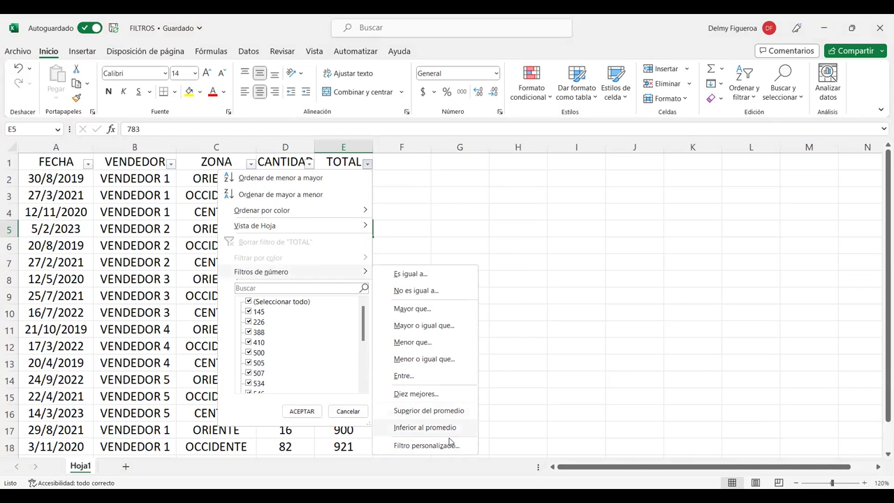
- Set a custom TOTAL filter of greater than 500 AND less than 800, leaving 8 records
click(443, 449)
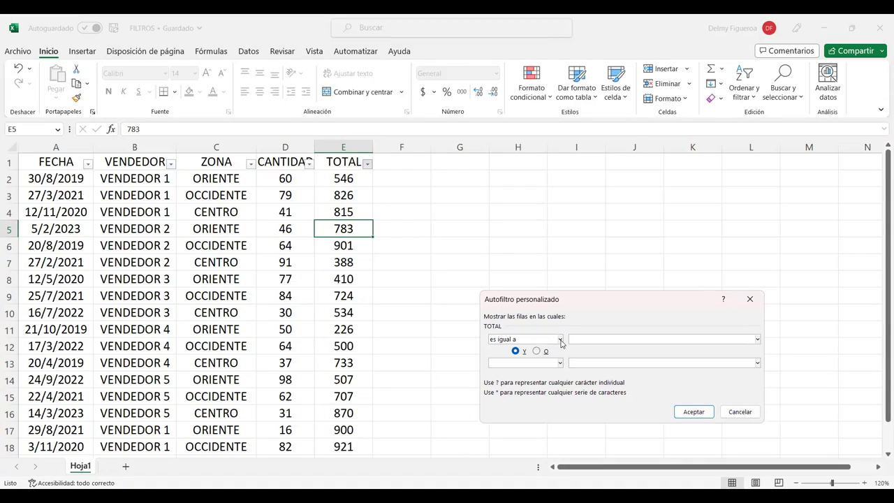
key(Down)
key(Down)
click(640, 339)
text(5)
click(538, 431)
click(597, 362)
click(695, 413)
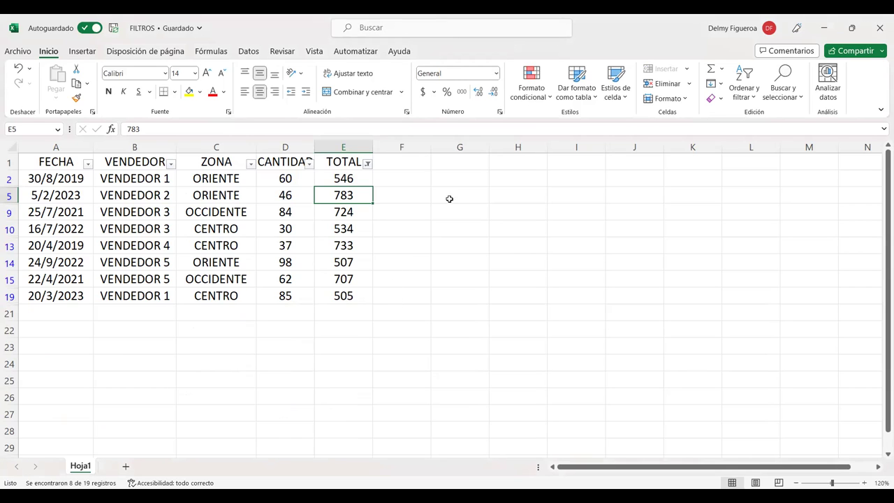
- Clear the existing TOTAL filter and start a custom number filter on TOTAL
click(368, 164)
click(282, 241)
click(368, 164)
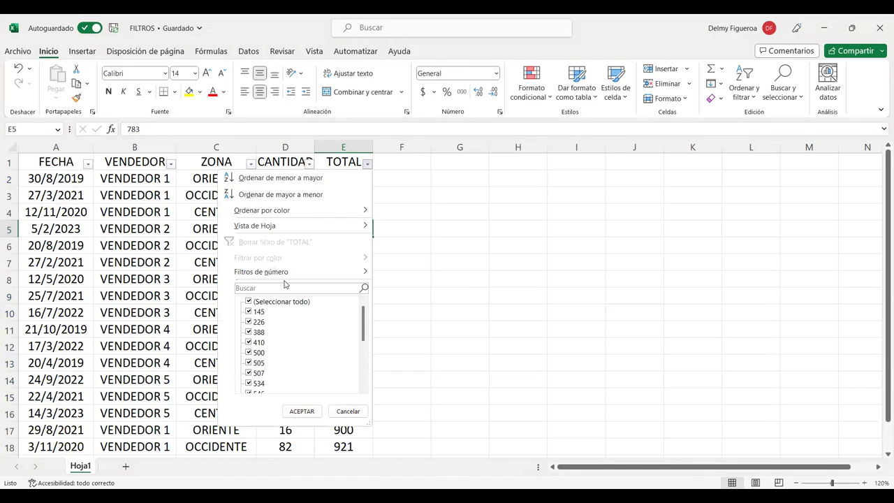
click(284, 271)
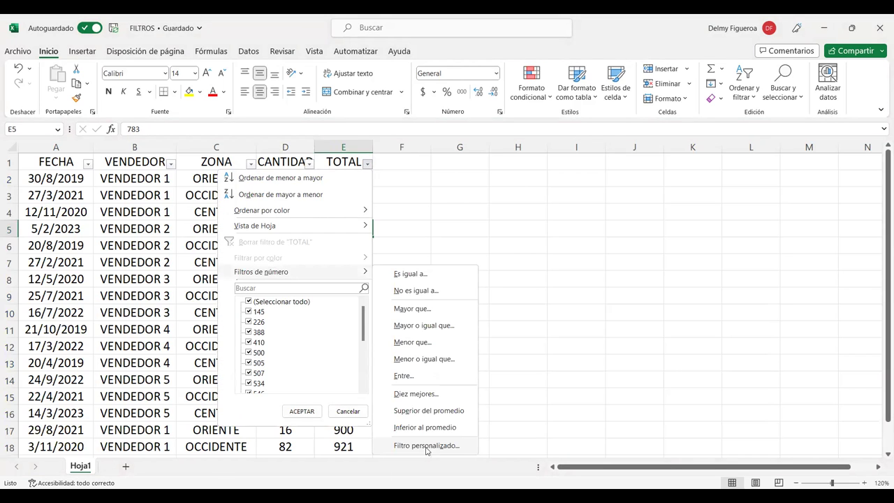
click(445, 443)
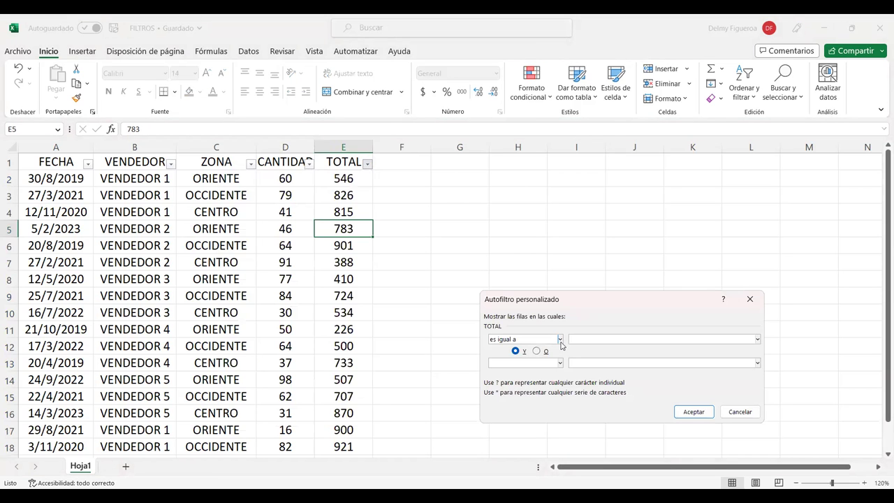
- Set the custom filter to greater than or equal to 500 OR less than 800, keeping all 19 rows
key(Down)
key(Down)
key(Down)
click(593, 340)
text(0)
click(536, 351)
click(525, 362)
click(599, 362)
text(800)
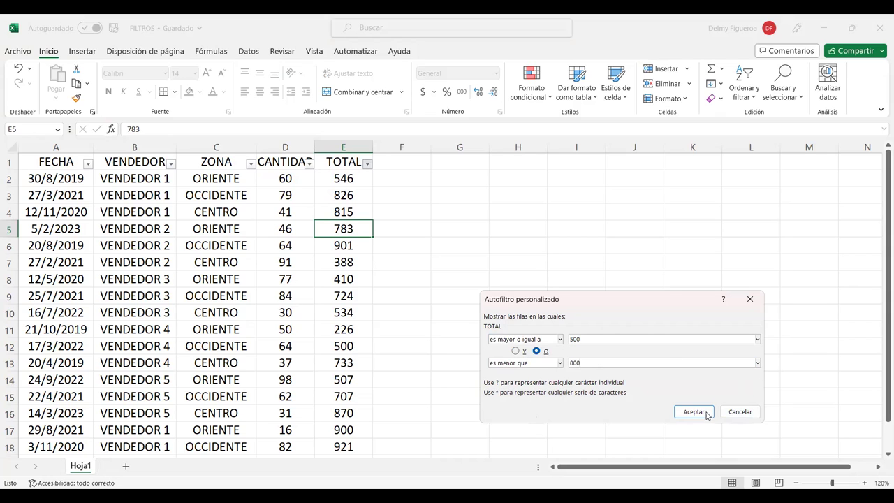
click(694, 411)
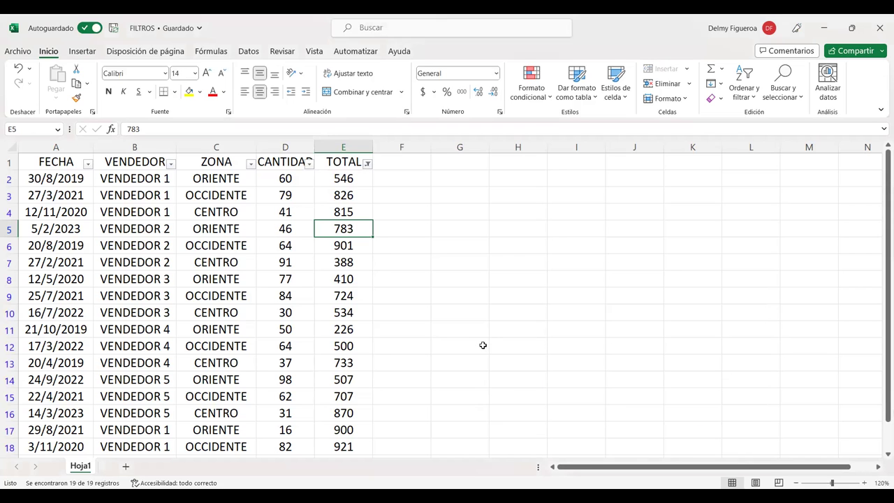
scroll(481, 344, down, 1)
scroll(482, 344, down, 1)
scroll(481, 344, up, 2)
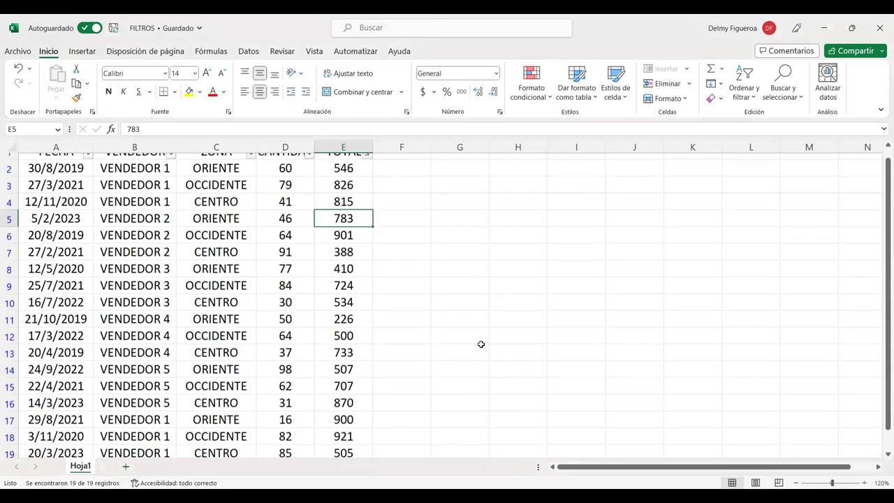
scroll(479, 343, up, 1)
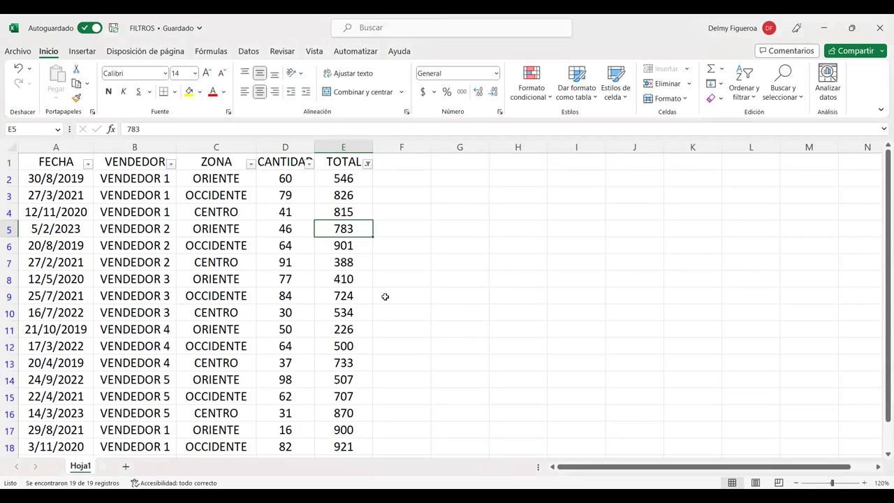
- Clear the TOTAL filter and select E2:E20 to review the totals summing to 11941
click(368, 163)
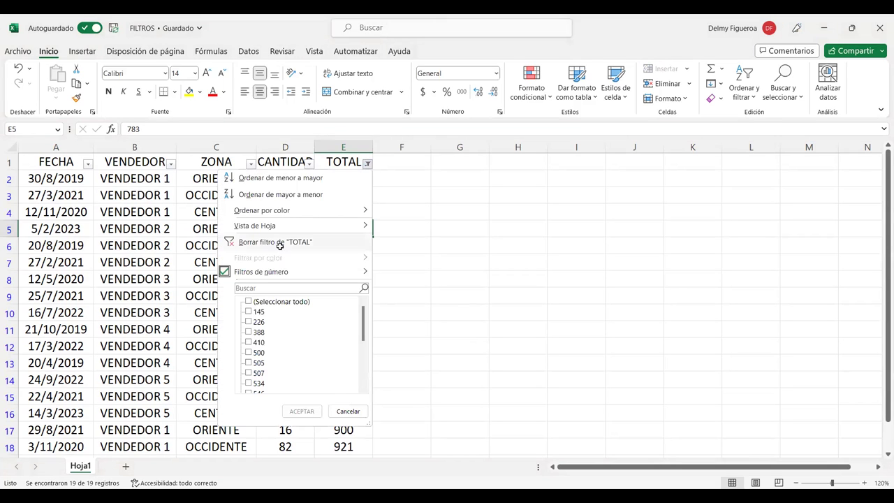
click(279, 242)
key(Down)
scroll(259, 301, down, 2)
scroll(260, 300, up, 2)
mouse_move(343, 179)
mouse_down()
mouse_move(347, 480)
mouse_move(360, 431)
mouse_move(346, 447)
mouse_up()
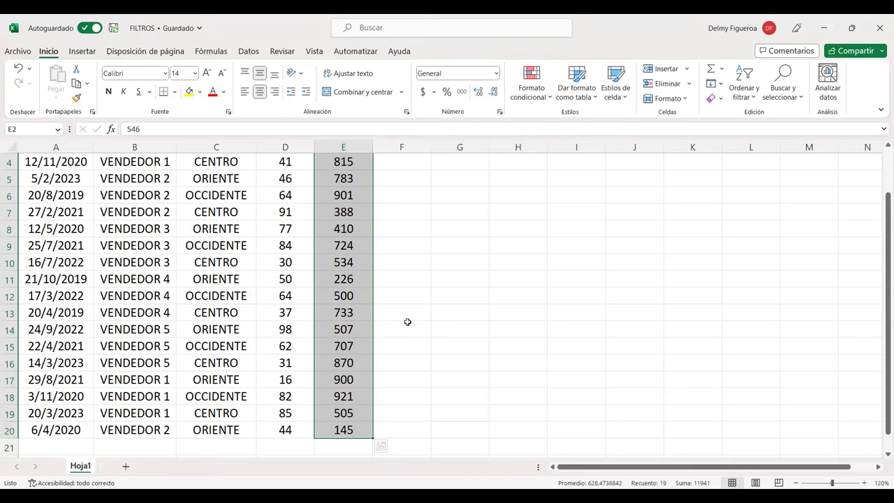
scroll(402, 320, up, 1)
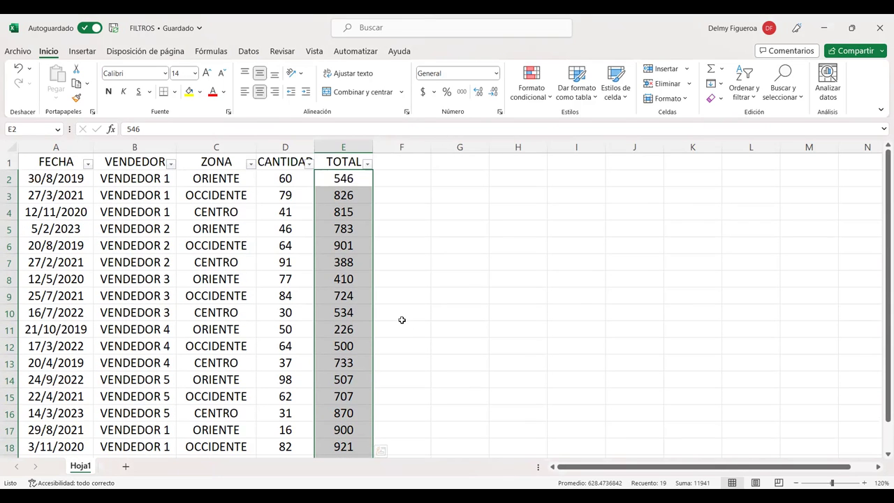
- Custom-filter TOTAL to at least 500 and less than 800, leaving 9 of 19 records
click(368, 175)
click(367, 164)
mouse_move(261, 271)
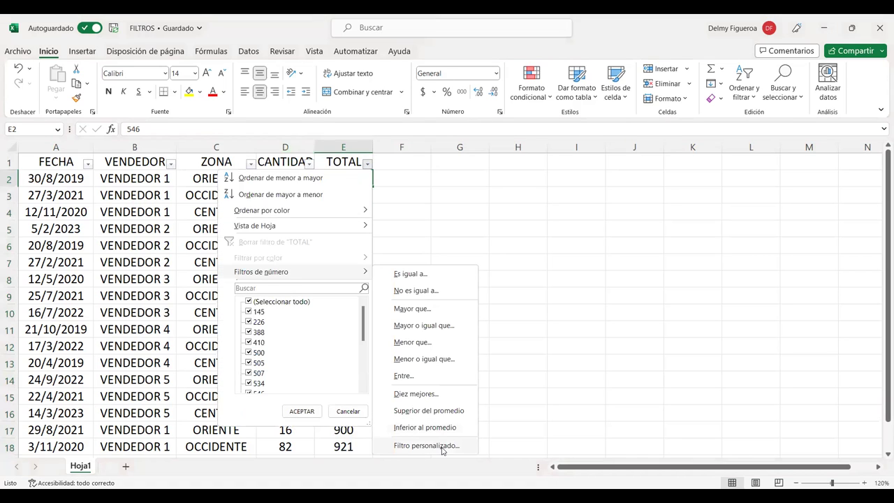
click(443, 450)
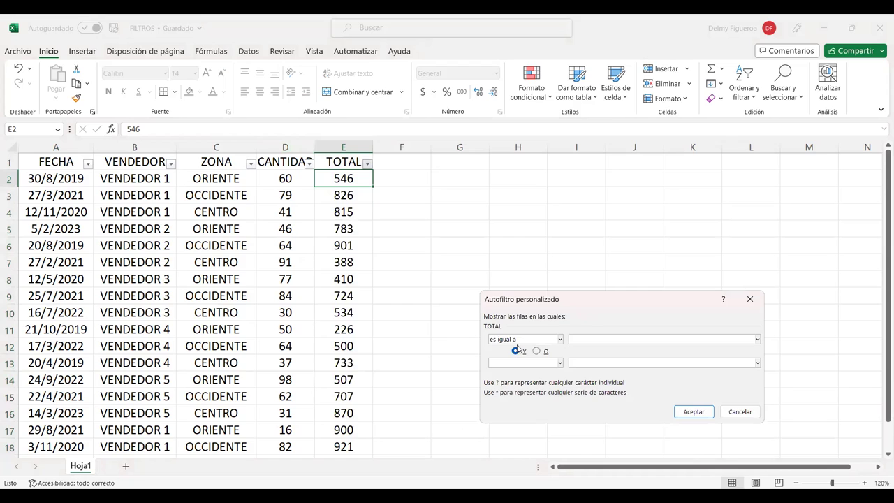
scroll(519, 341, down, 3)
click(528, 364)
click(524, 431)
text(500)
click(610, 363)
text(00)
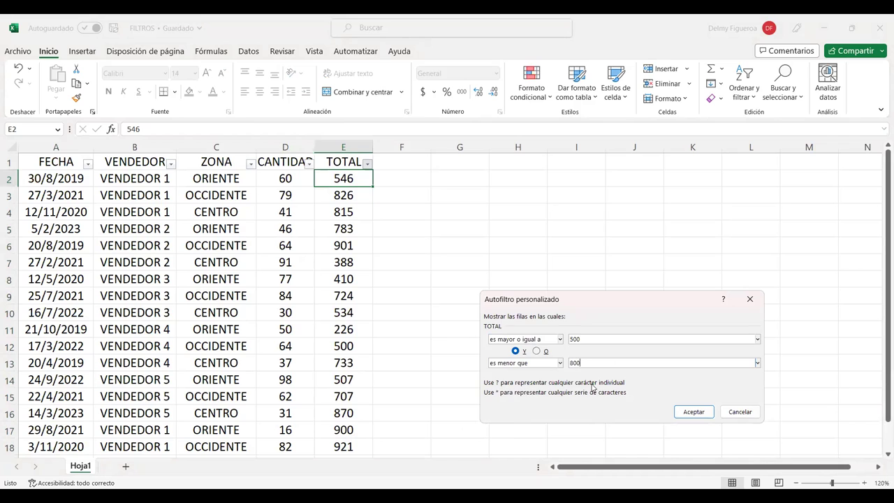
click(693, 412)
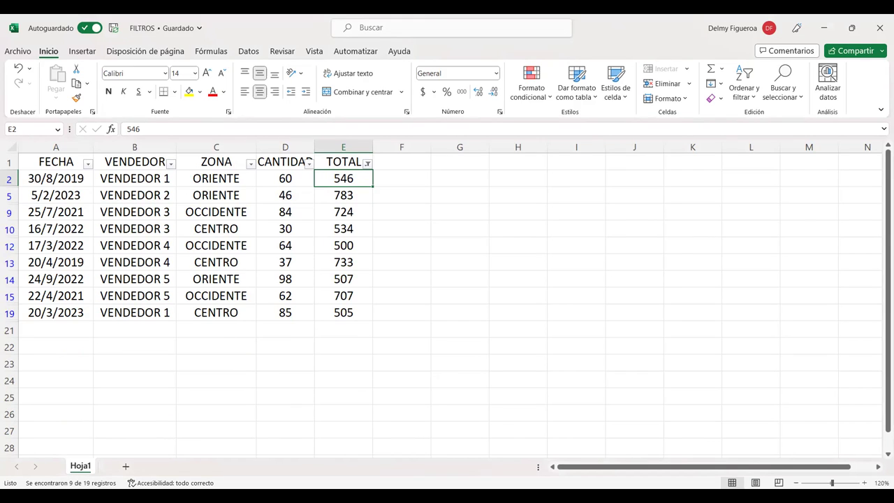
- Clear the TOTAL filter, then apply a custom filter of greater than or equal to 500 OR less than 800
click(367, 164)
click(303, 245)
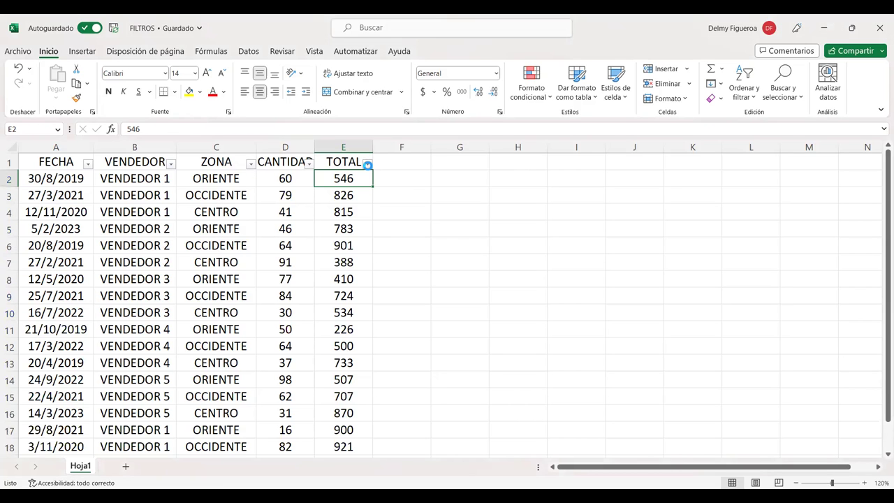
click(367, 165)
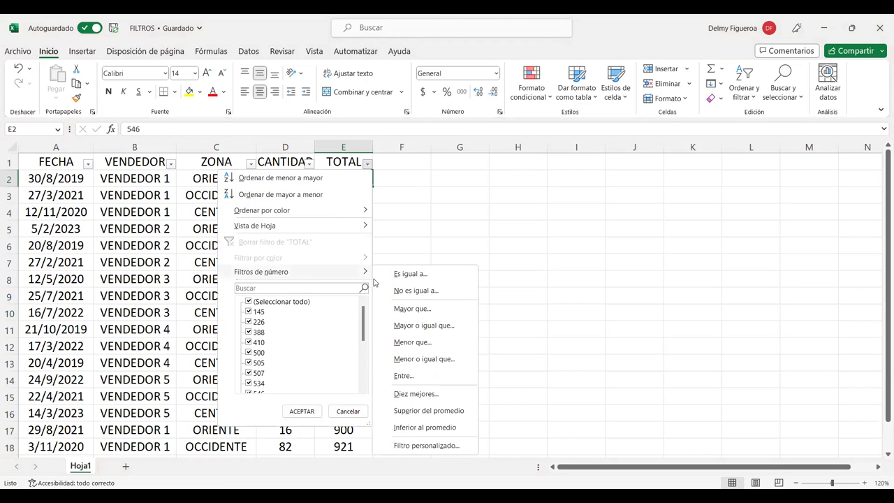
click(416, 446)
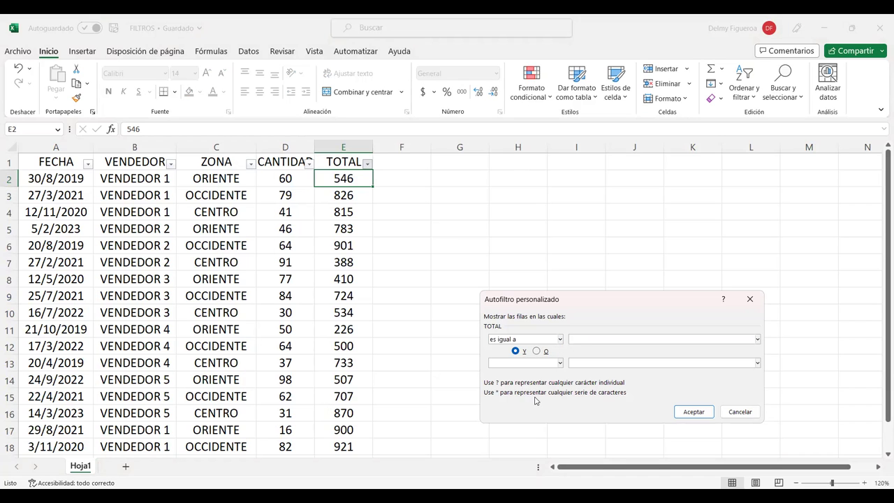
key(Down)
key(Down)
key(Down)
click(601, 339)
text(50)
text(0)
click(536, 351)
click(595, 365)
click(595, 363)
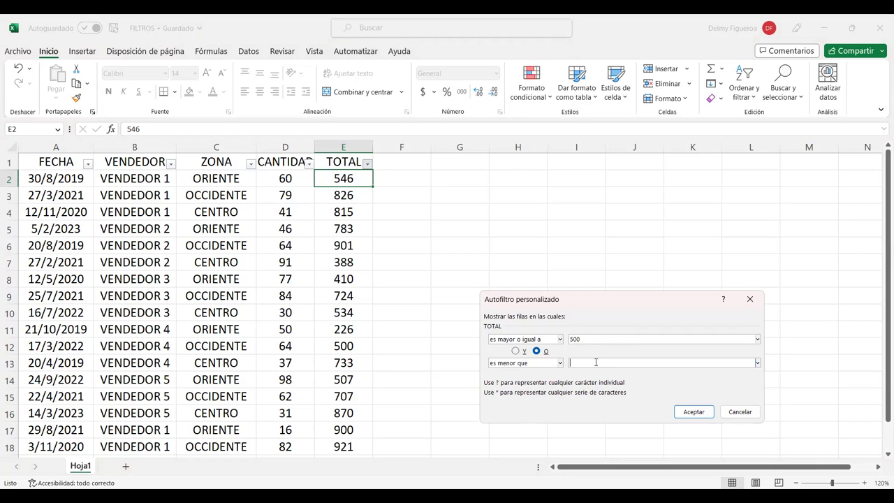
text(800)
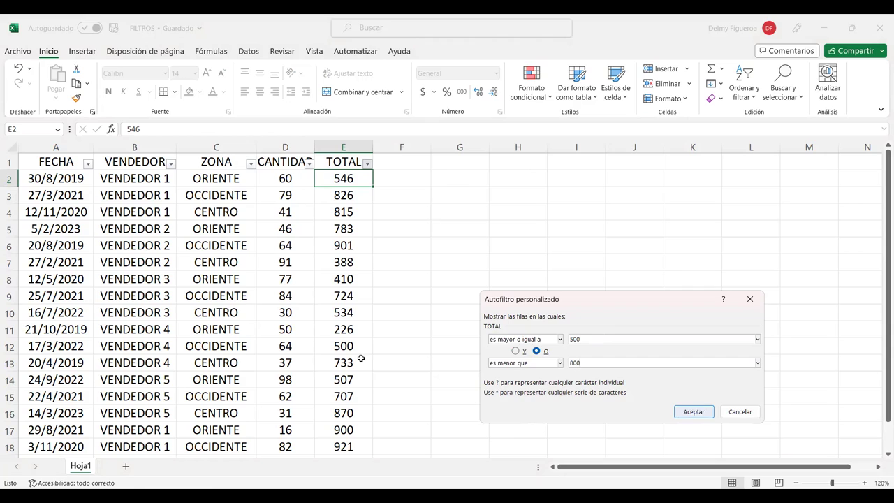
key(Return)
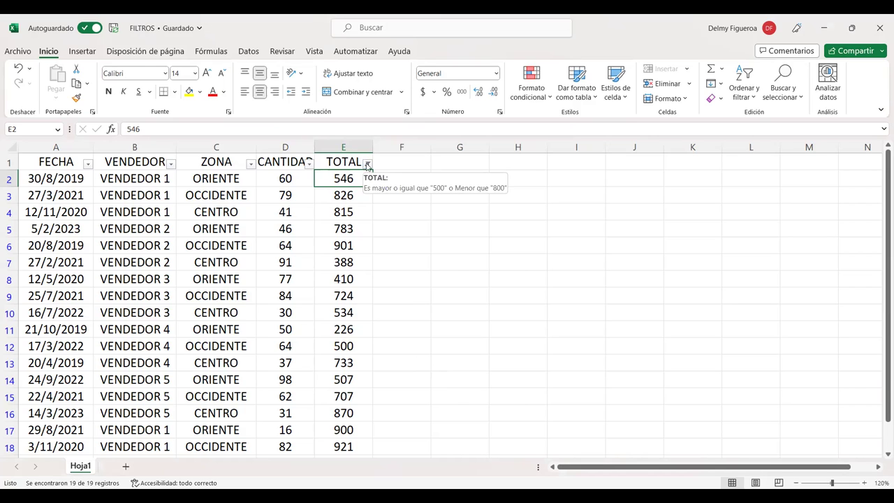
- Remove the TOTAL filter and select cell B2 in the sales table
click(368, 164)
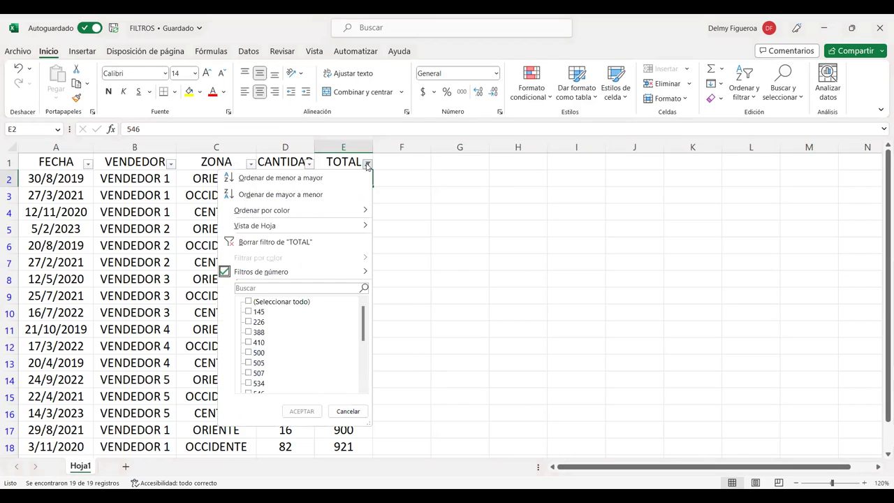
click(314, 243)
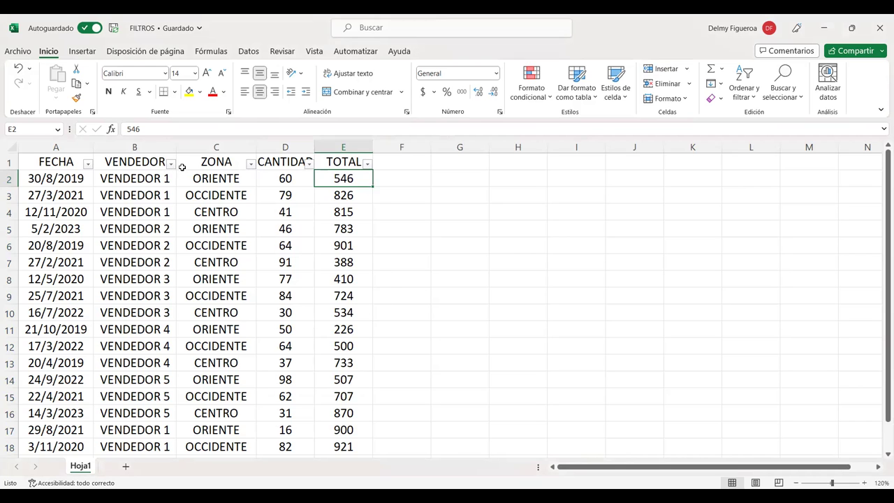
click(219, 179)
click(168, 179)
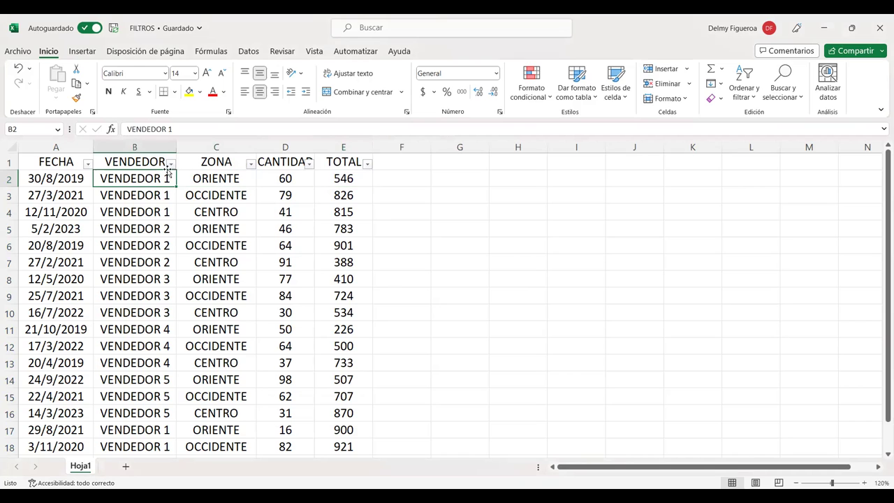
click(171, 165)
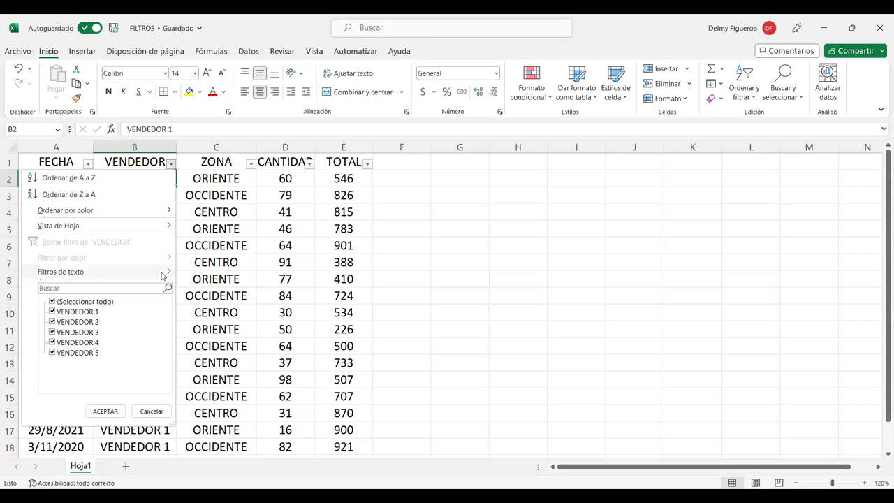
mouse_move(98, 272)
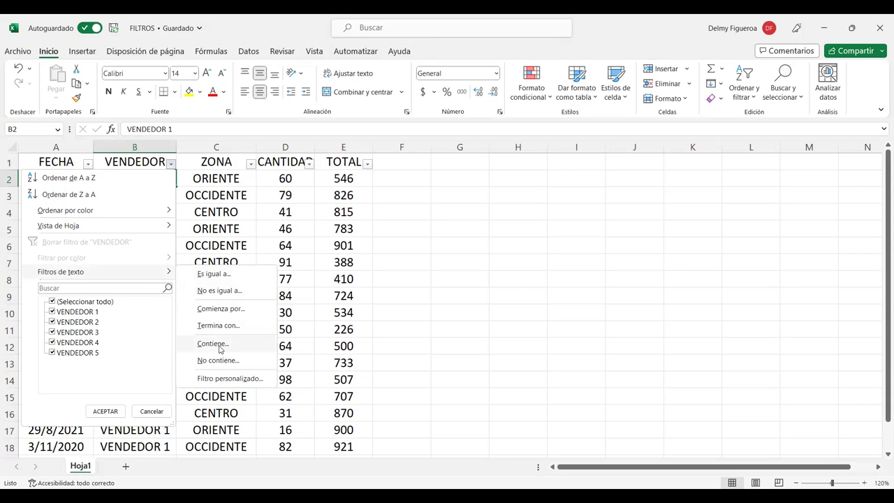
click(223, 350)
text(1)
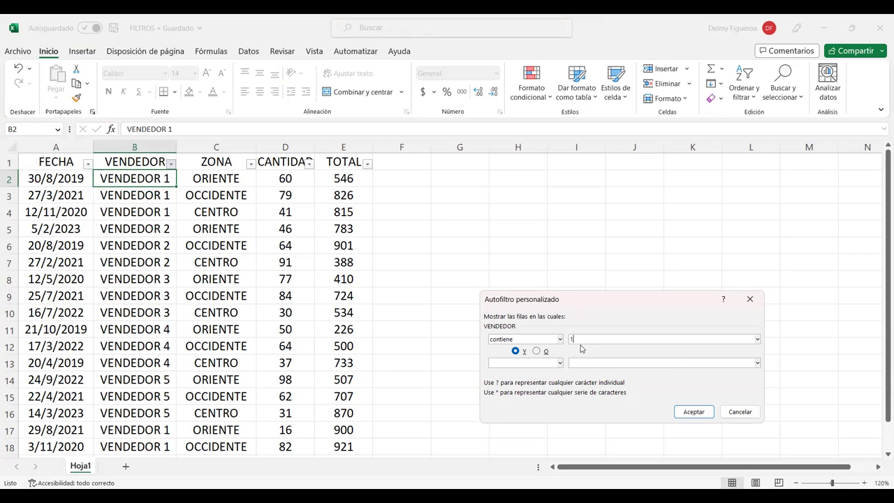
click(707, 414)
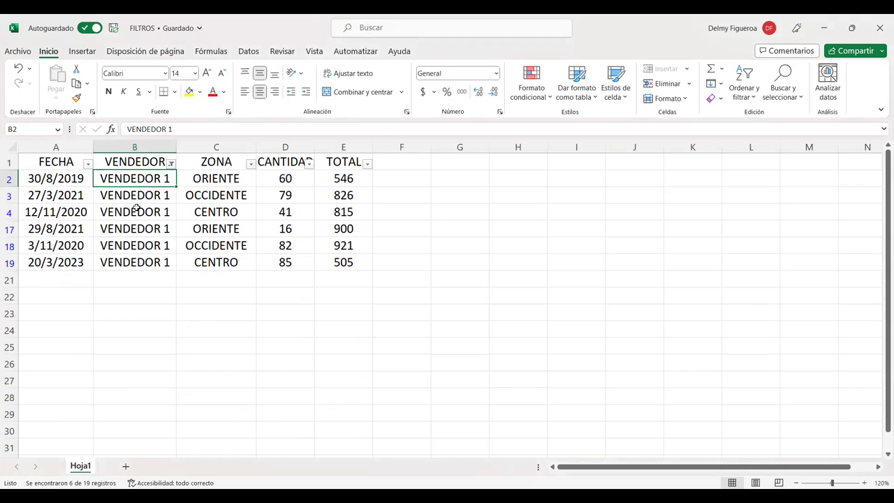
click(171, 163)
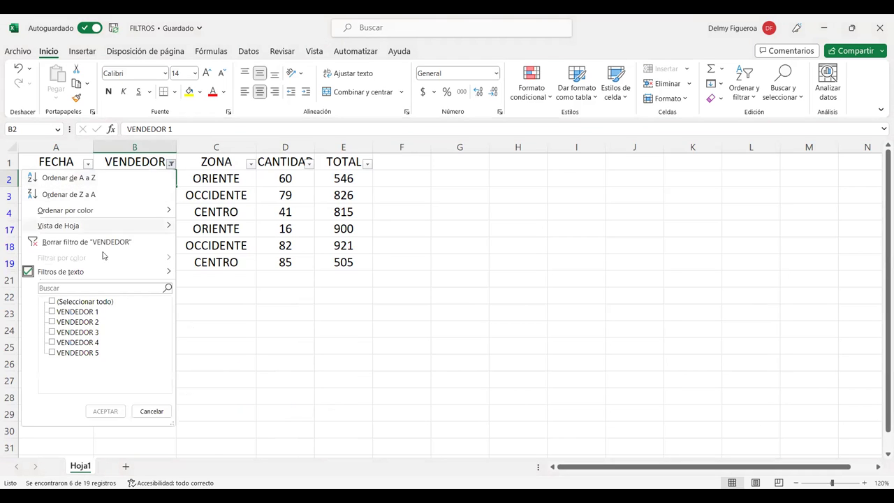
click(168, 162)
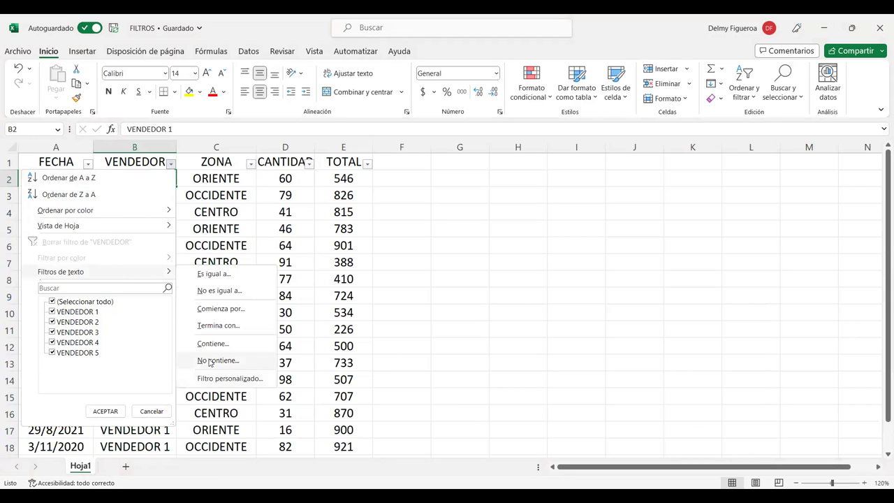
mouse_move(61, 272)
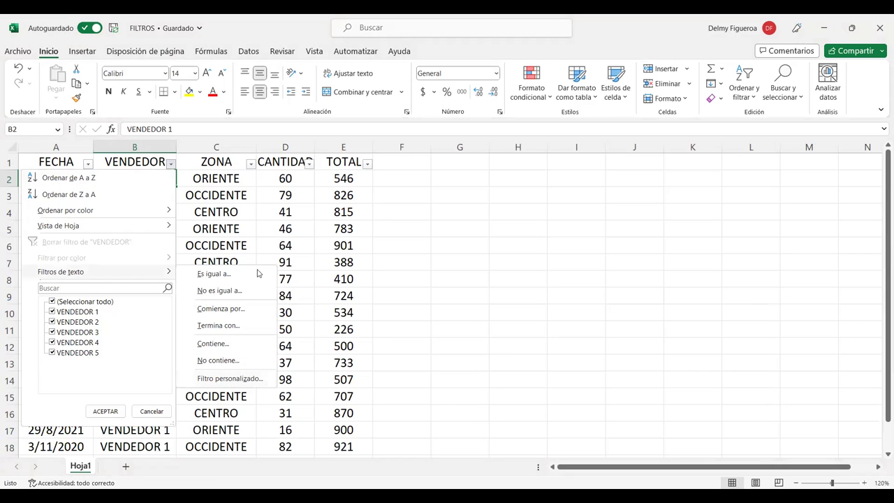
key(Escape)
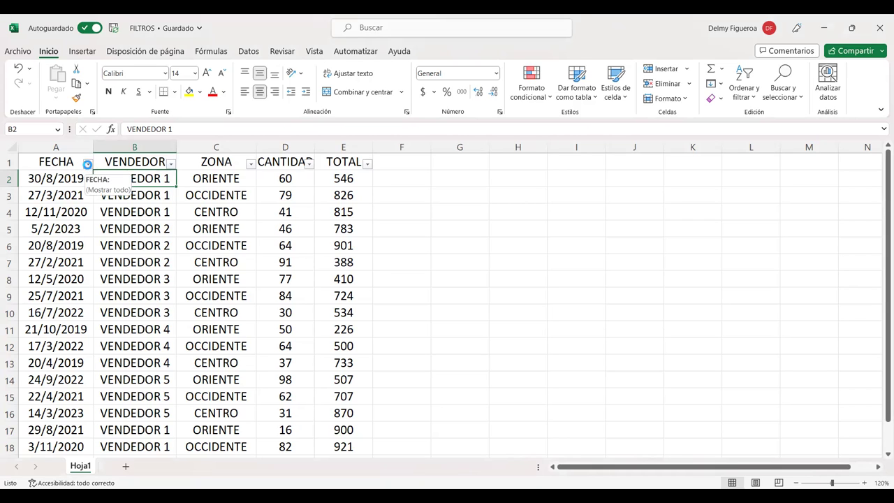
- Filter FECHA to dates before 01/01/2020, leaving the 4 sales from 2019
click(87, 165)
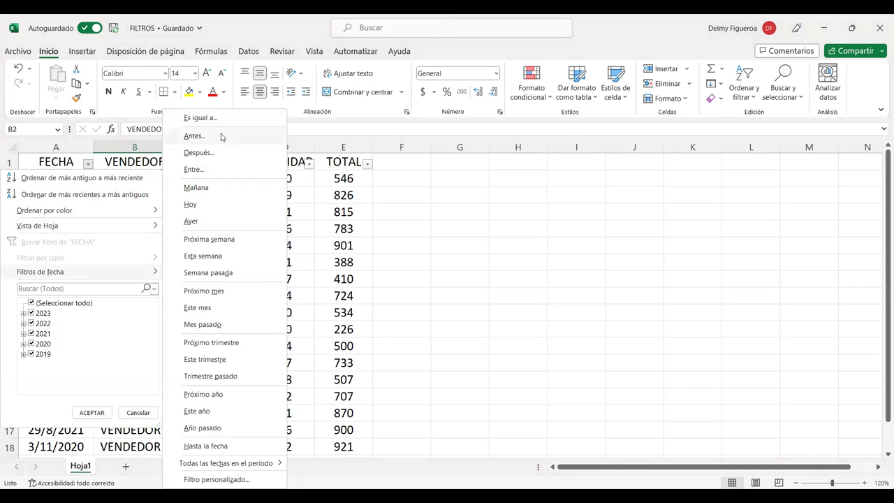
click(221, 141)
text(01/01/2020)
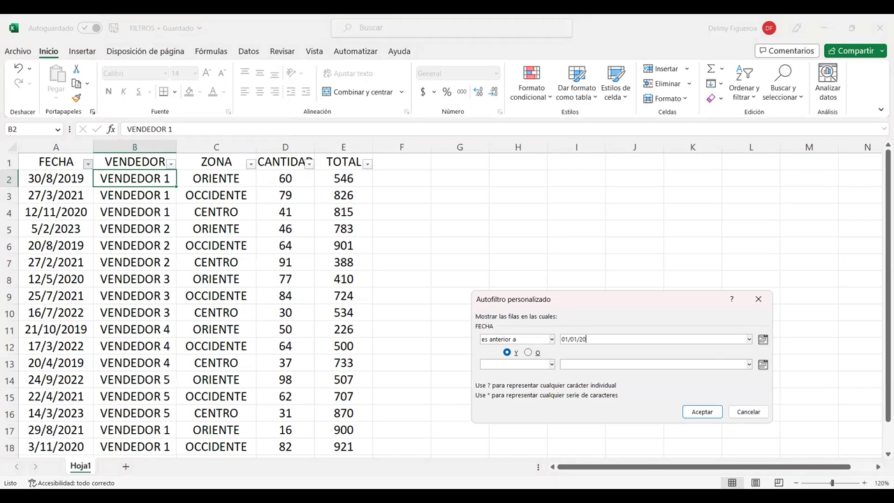
click(709, 413)
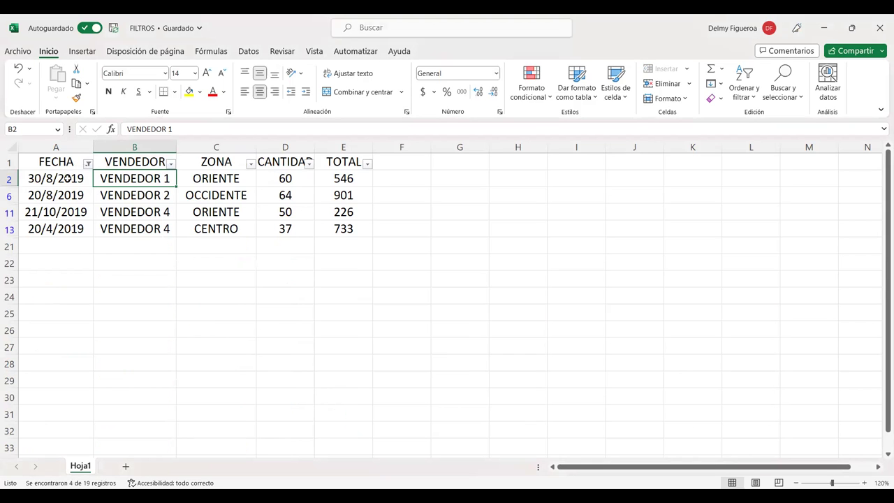
- Clear the before-date filter on FECHA, then try the tomorrow and yesterday date filters
click(88, 163)
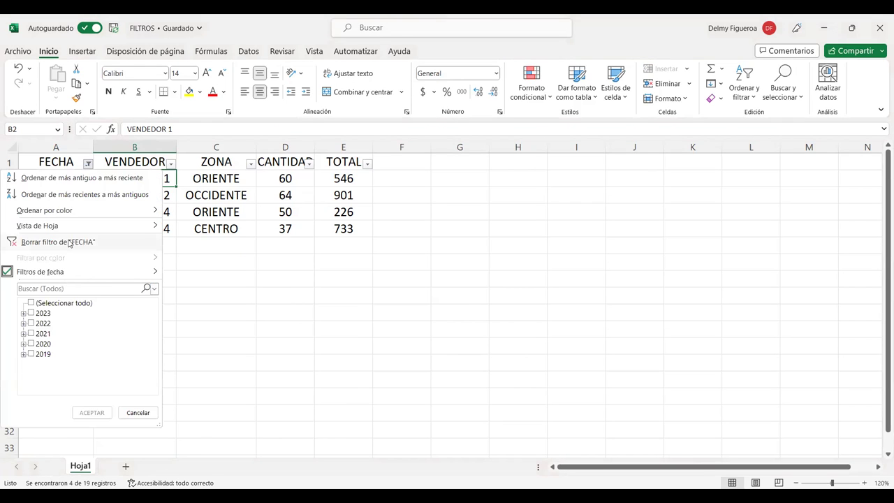
click(68, 242)
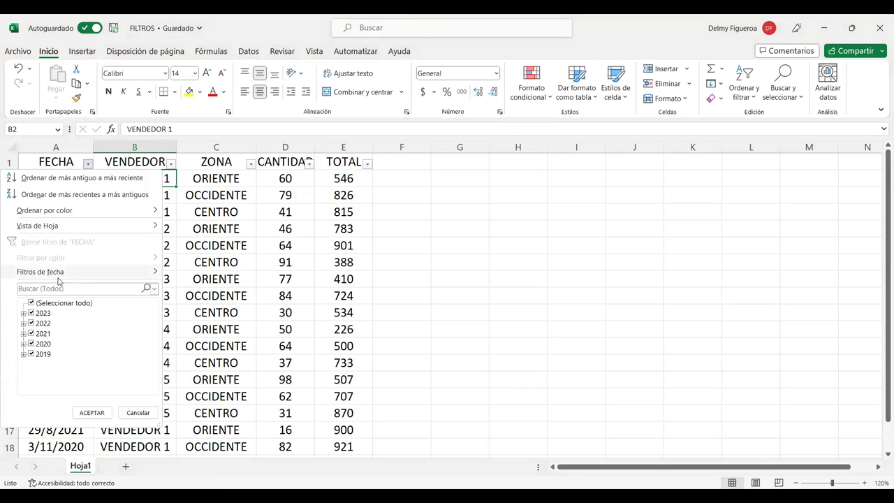
click(58, 273)
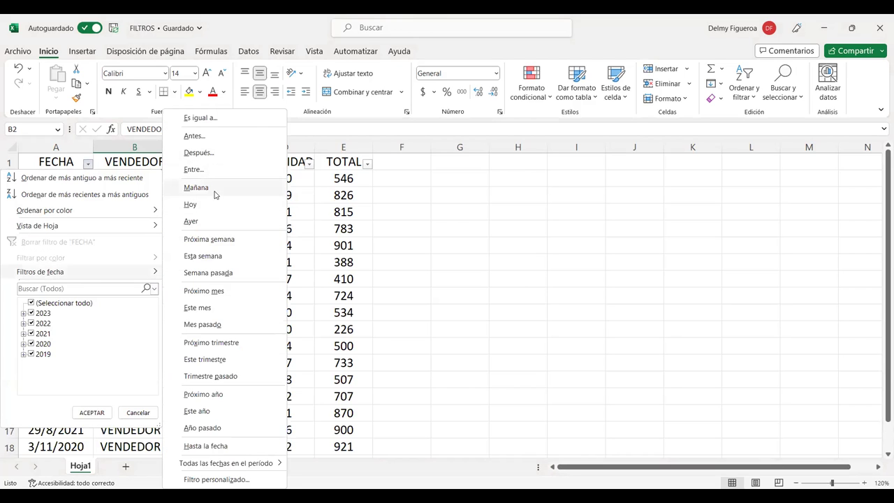
click(196, 188)
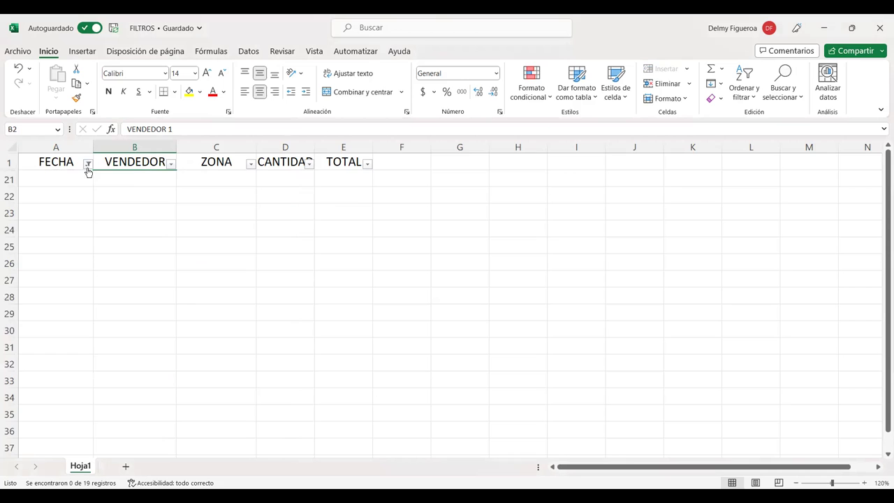
click(88, 164)
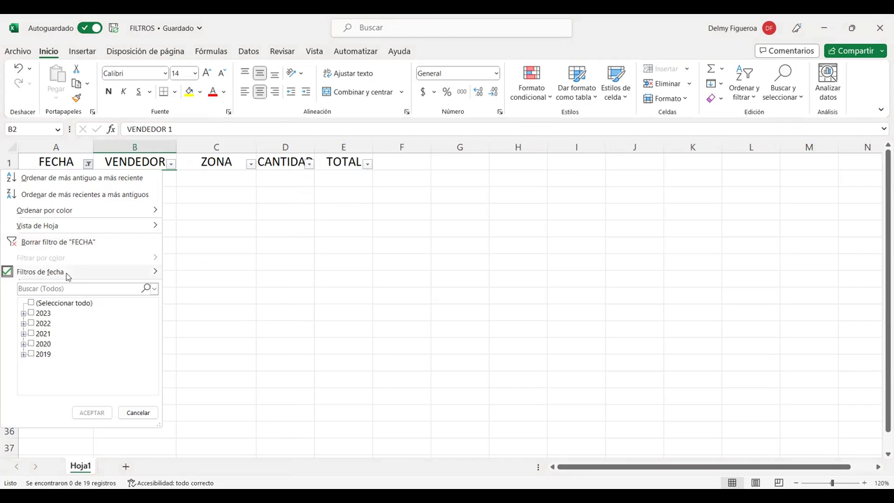
mouse_move(40, 272)
click(231, 205)
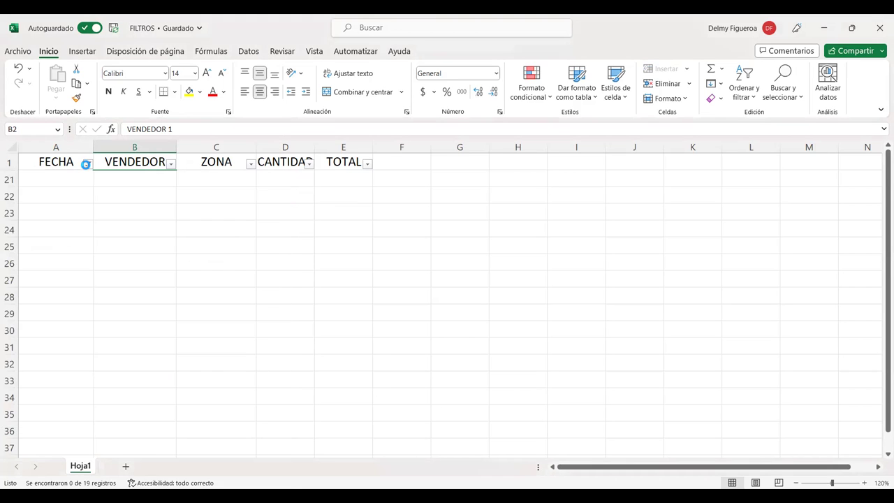
- Switch the FECHA date filter to next year, then to last year's sales
click(85, 164)
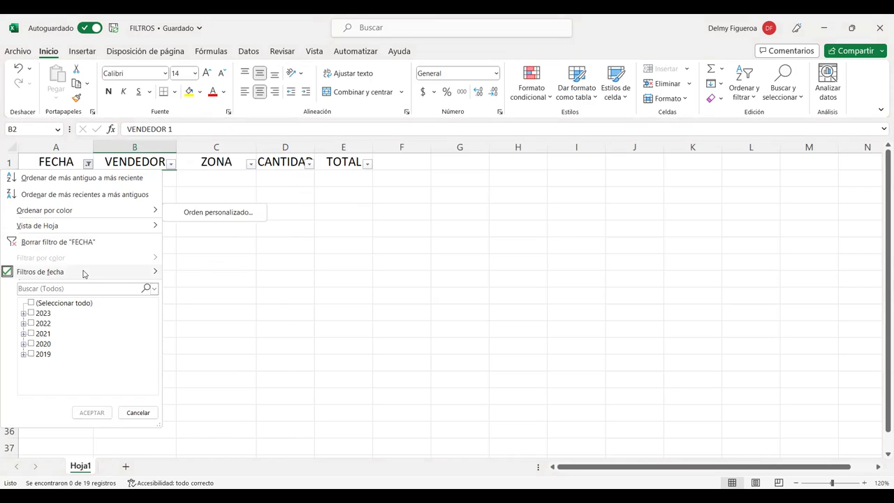
click(87, 164)
click(86, 164)
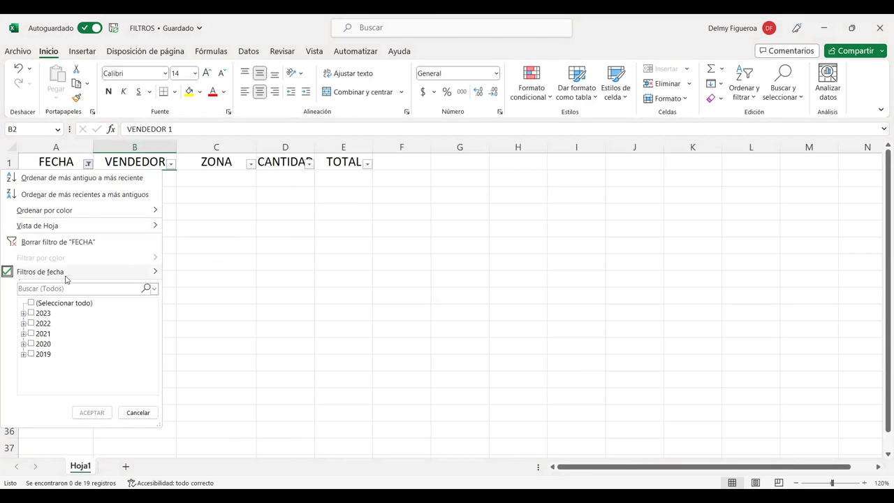
mouse_move(40, 272)
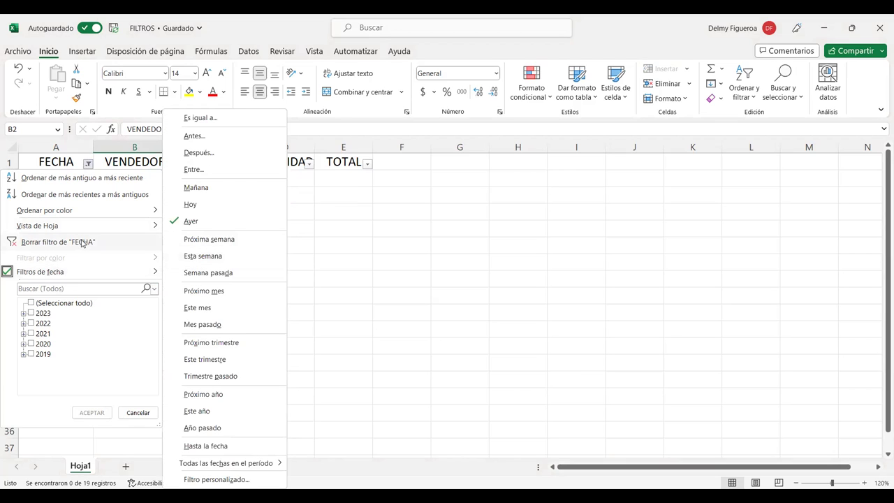
click(81, 241)
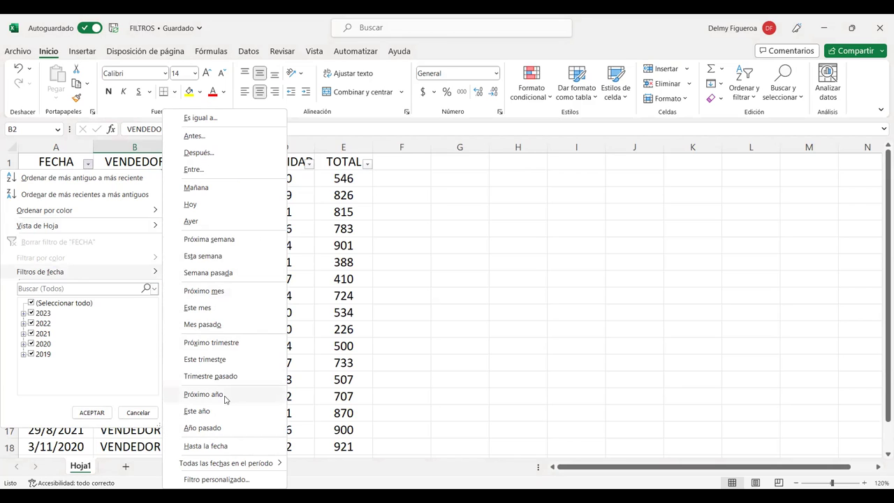
click(224, 397)
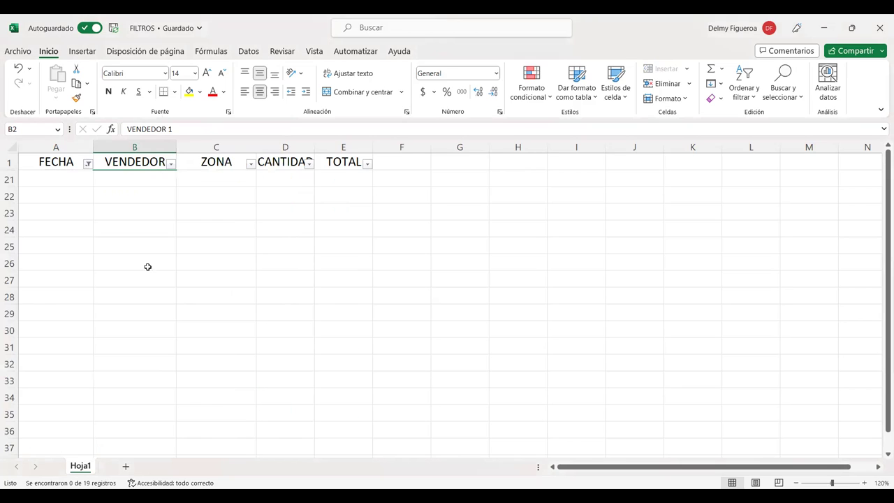
click(88, 163)
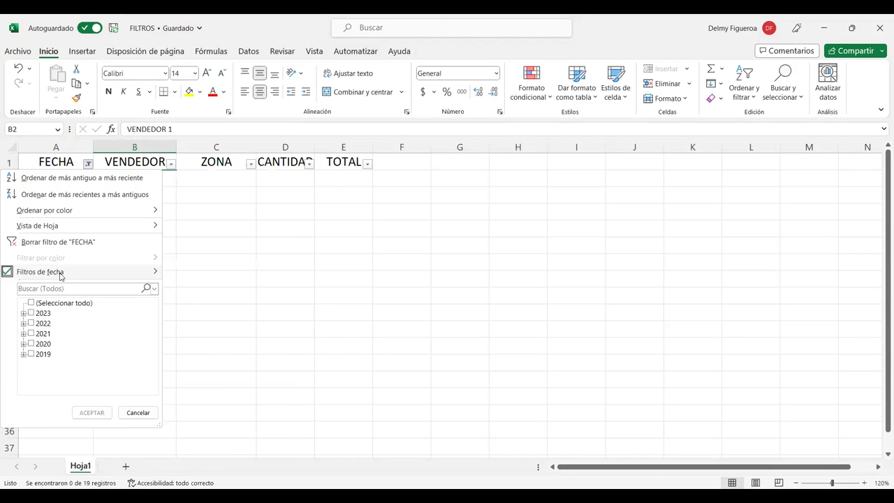
click(61, 272)
mouse_move(40, 272)
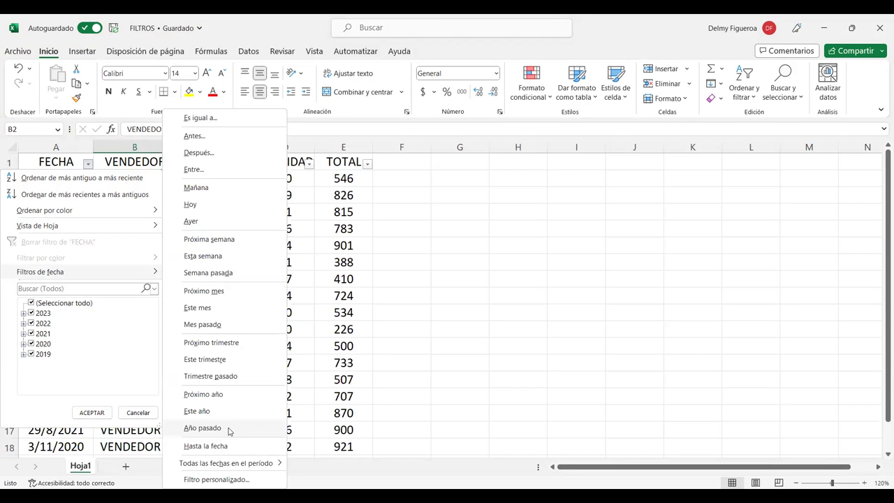
click(229, 429)
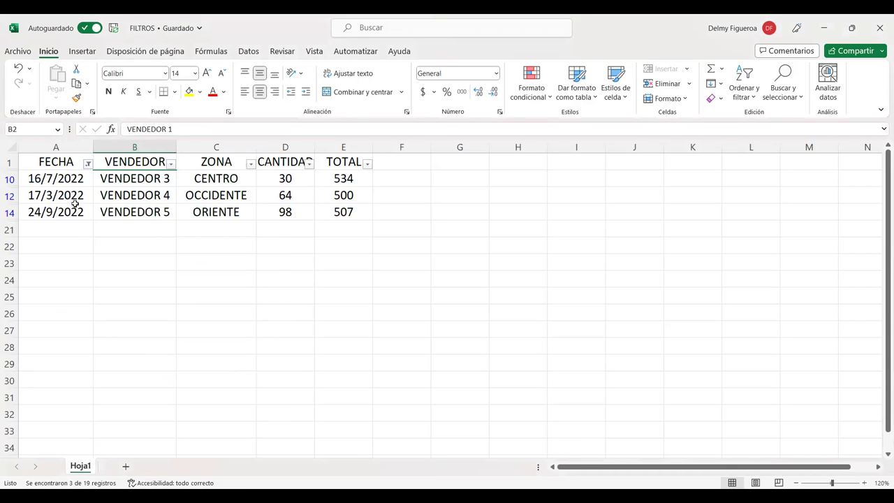
- Filter FECHA to first-quarter sales (6 of 19), then clear the FECHA filter
click(89, 168)
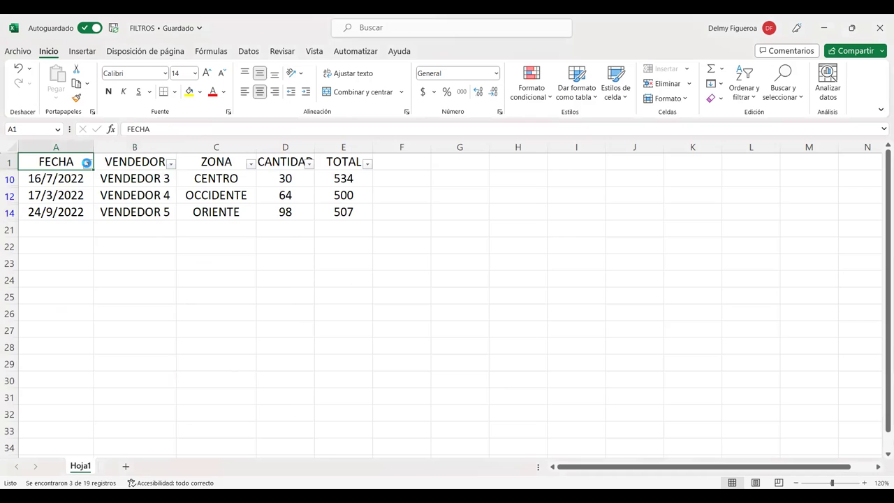
click(87, 163)
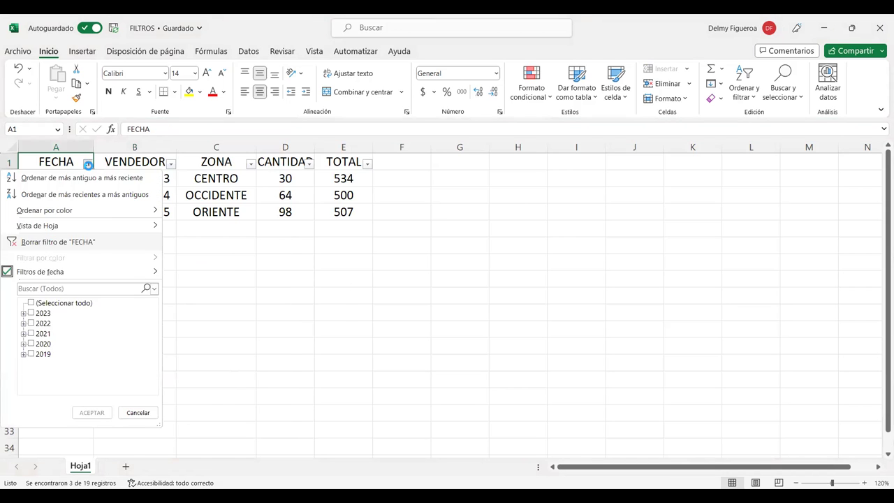
click(49, 242)
click(57, 273)
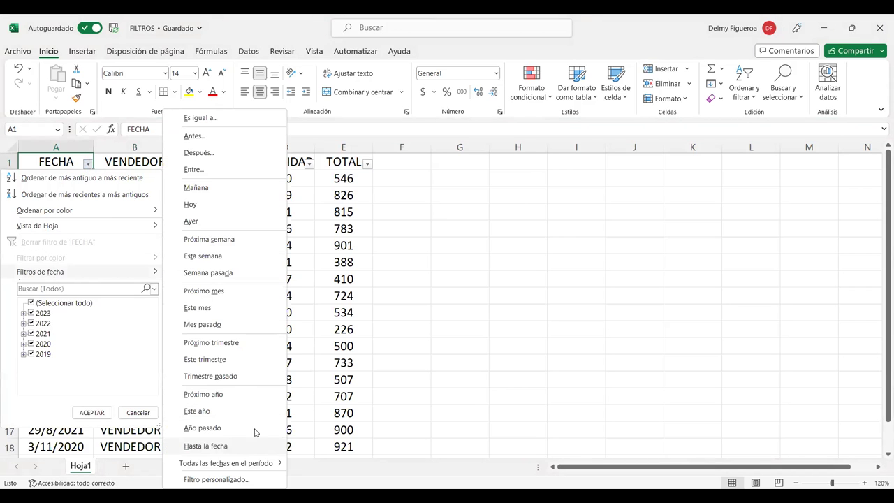
mouse_move(227, 462)
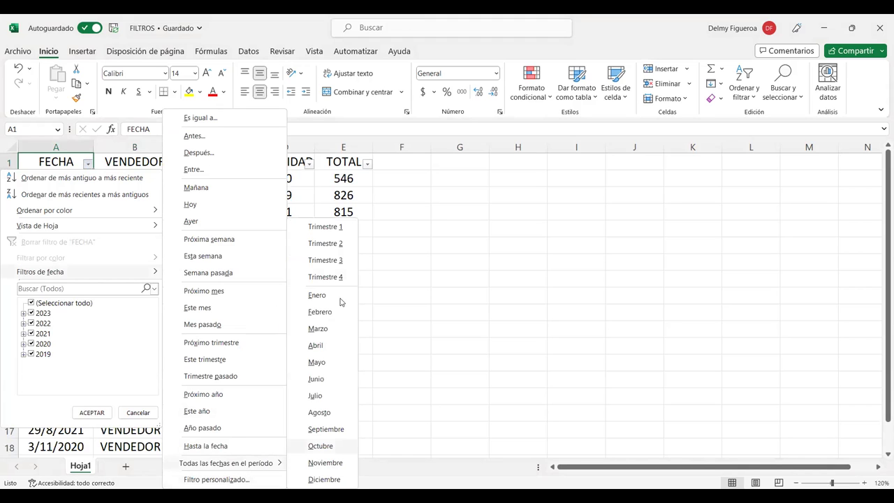
click(333, 233)
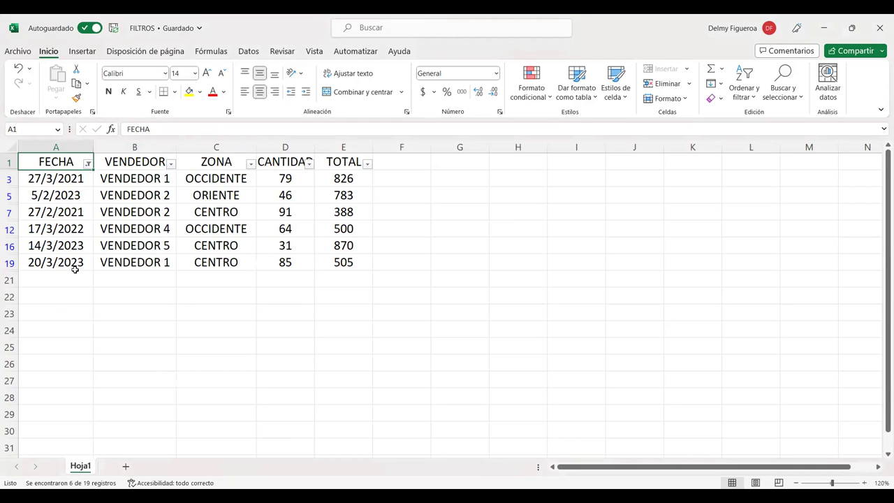
click(87, 163)
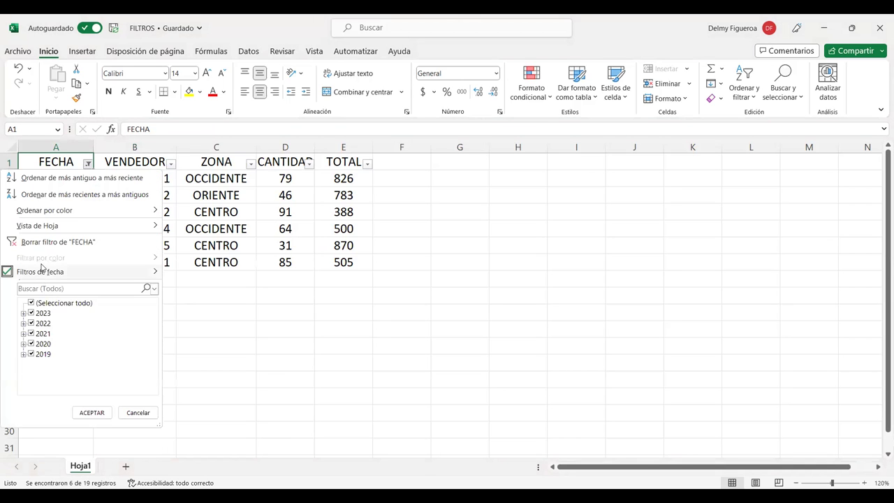
click(63, 242)
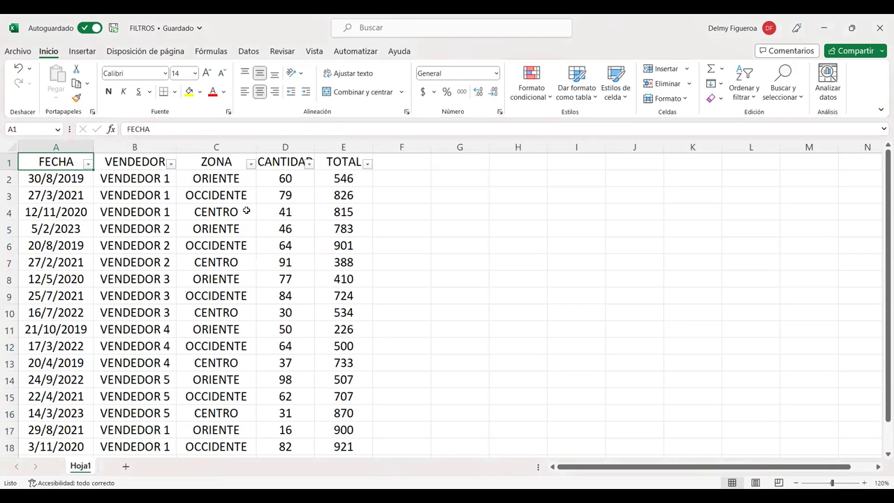
click(240, 209)
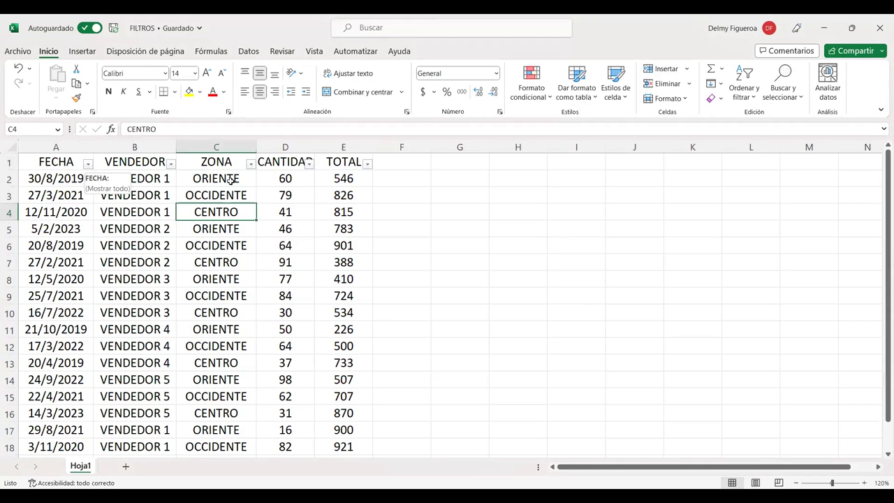
click(208, 166)
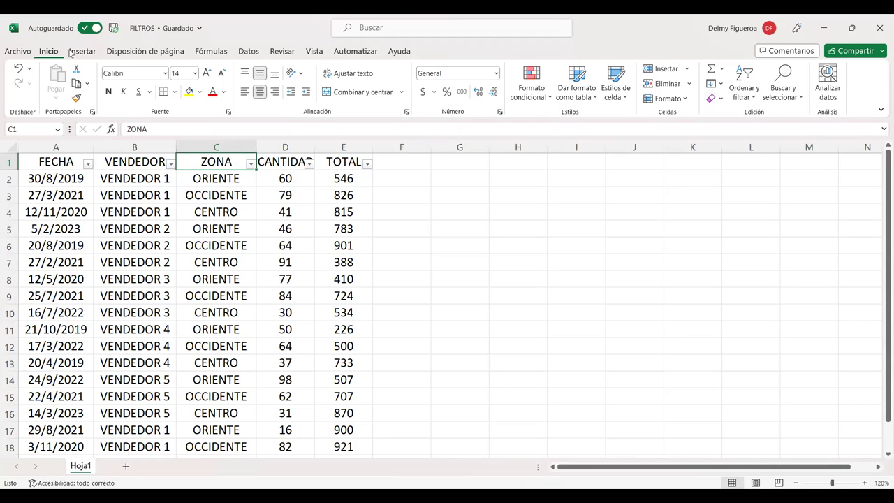
- Turn off the filters via Ordenar y filtrar and select header cells A1 through E1
click(754, 97)
mouse_move(758, 168)
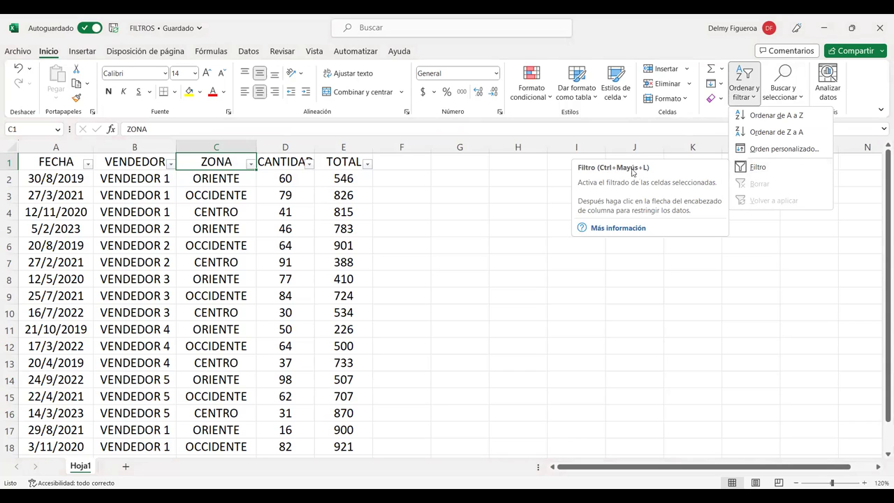
click(764, 170)
click(424, 203)
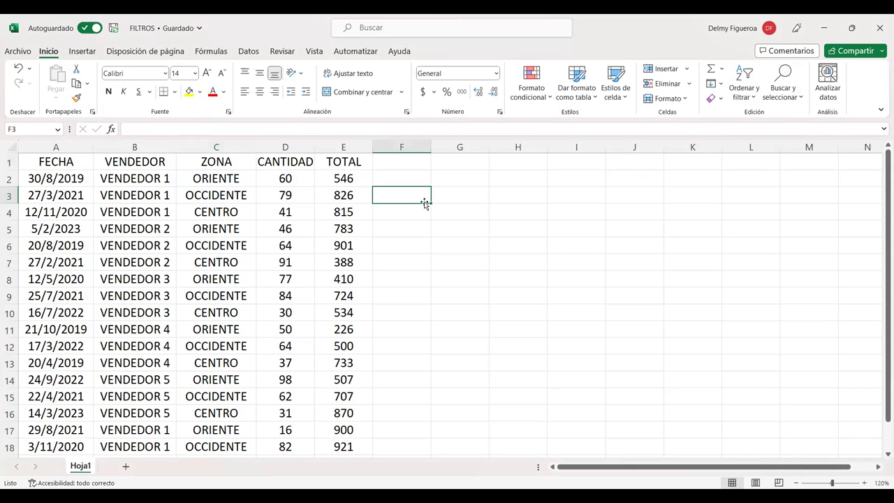
click(67, 159)
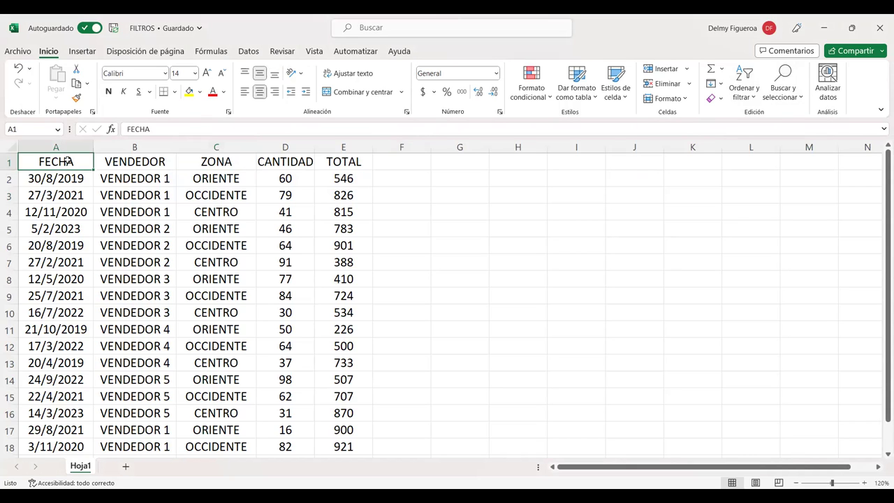
click(153, 159)
click(211, 160)
click(271, 161)
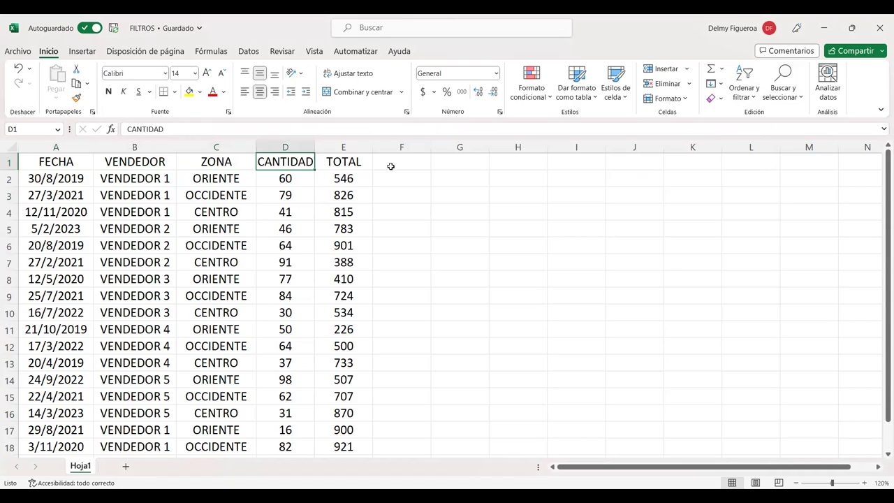
click(348, 163)
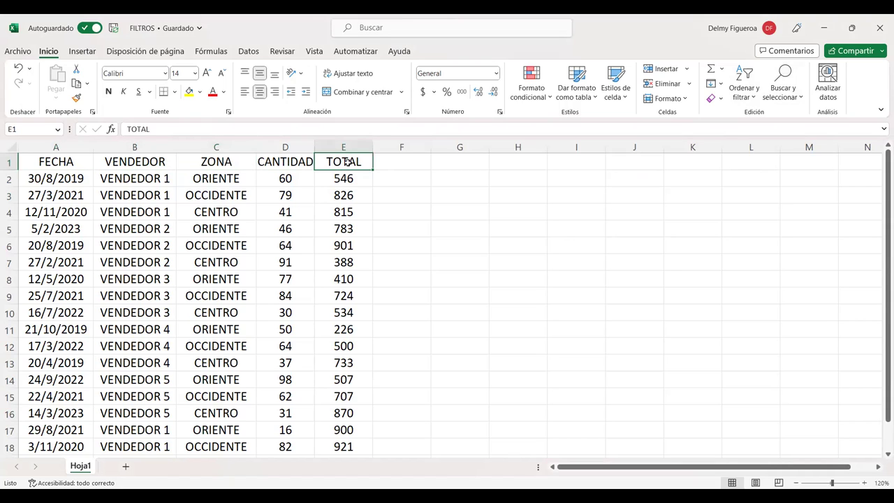
- Reapply Filtro from cell A1 and open the FECHA filter options
click(58, 163)
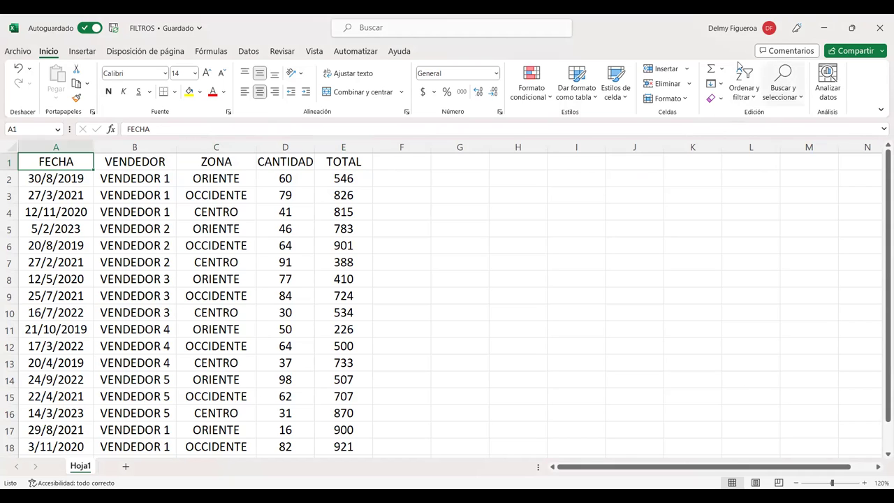
click(753, 101)
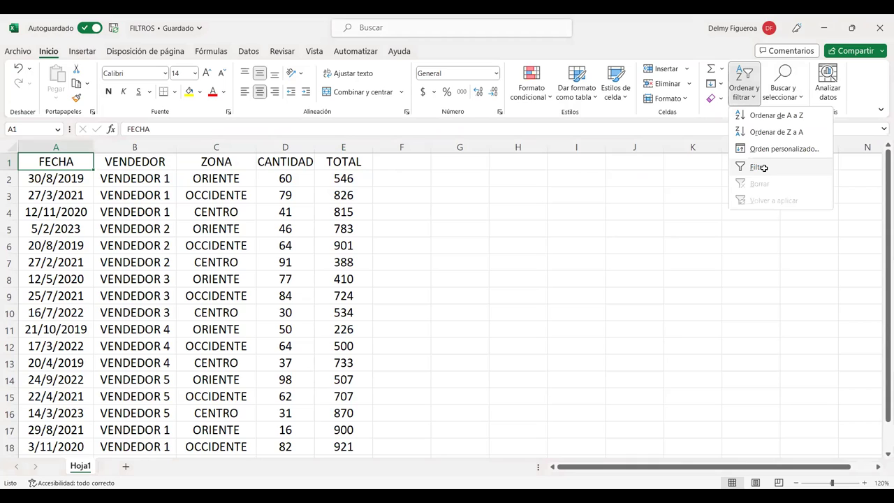
click(765, 167)
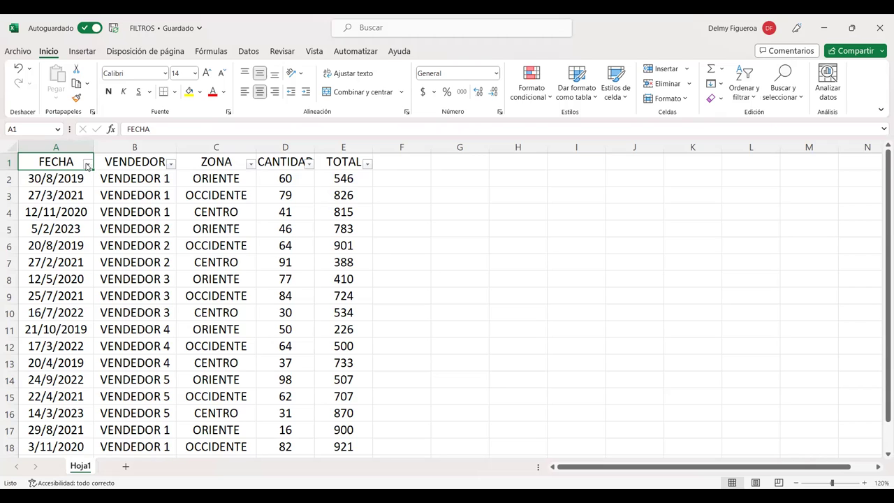
click(87, 165)
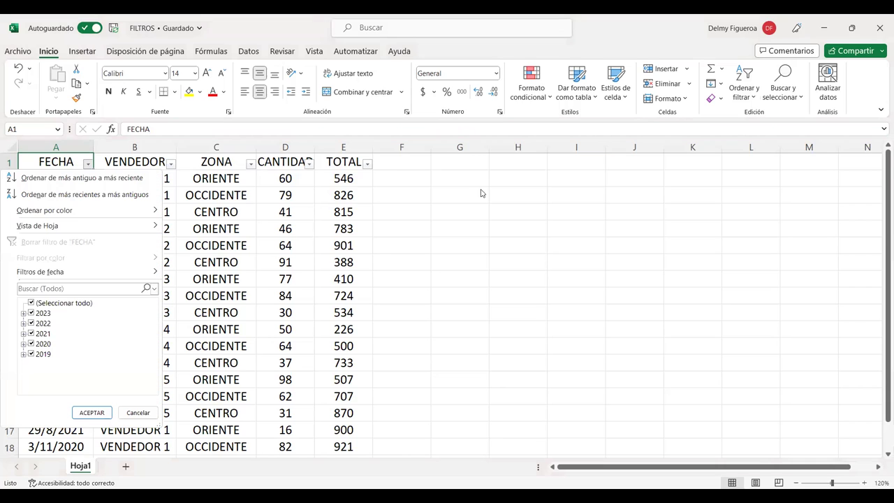
- Close the FECHA filter list and dismiss the Ordenar y filtrar menu unchanged
click(635, 195)
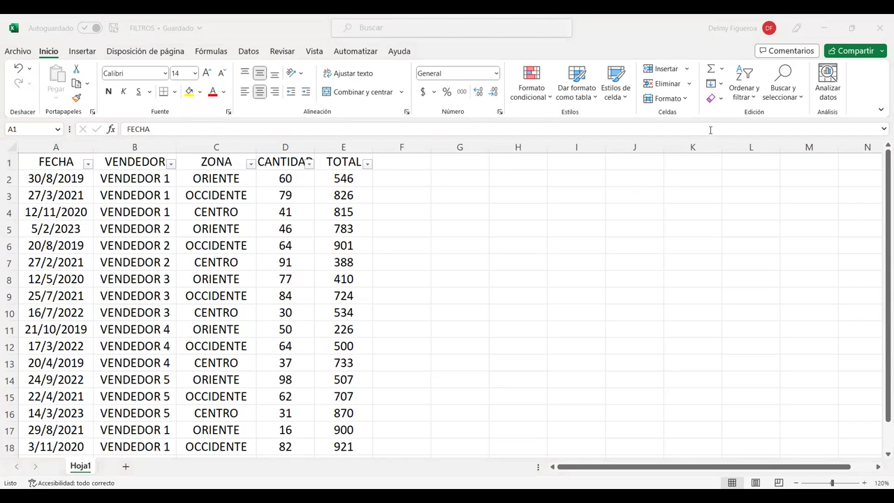
click(755, 103)
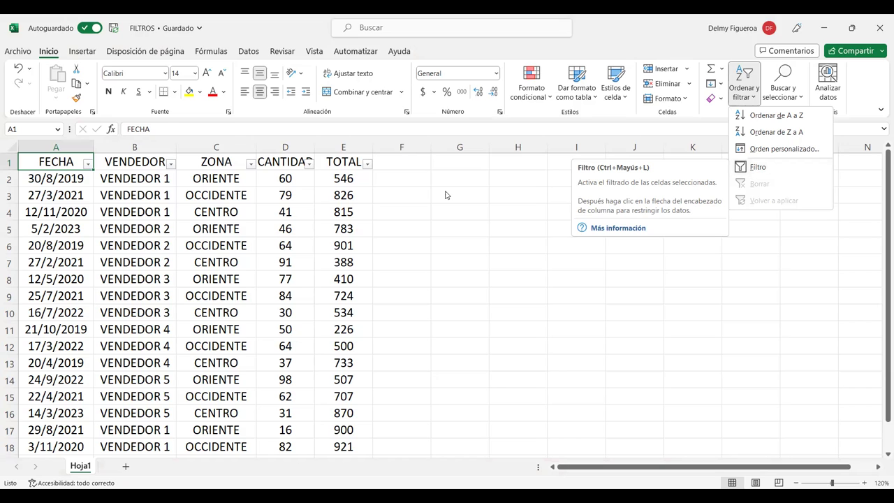
click(121, 165)
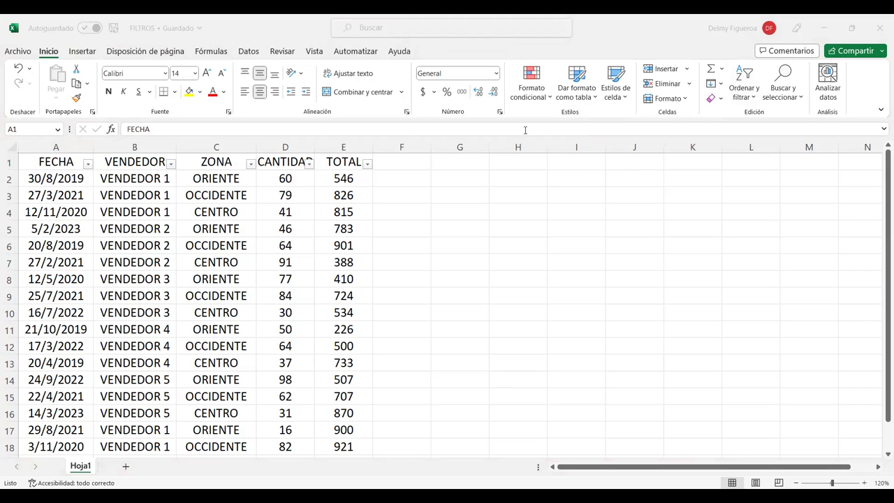
scroll(489, 279, down, 2)
scroll(489, 279, up, 2)
scroll(147, 240, down, 1)
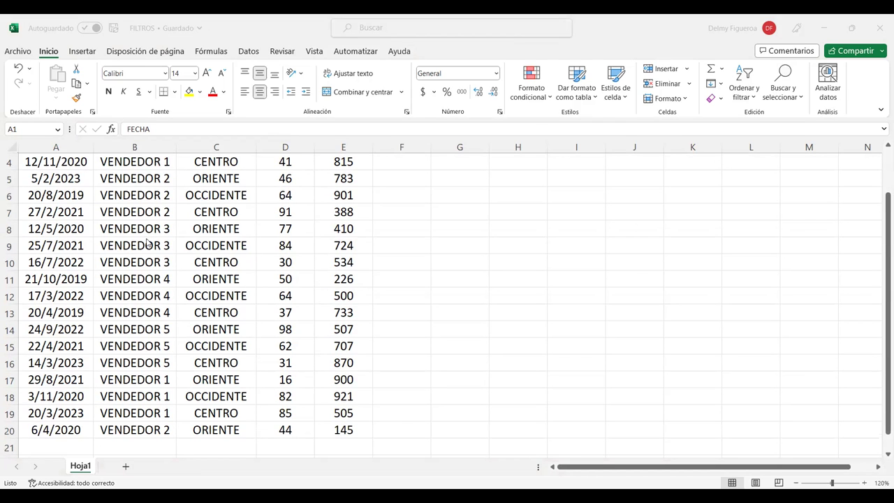
scroll(147, 241, down, 1)
scroll(147, 241, down, 1)
scroll(148, 241, up, 3)
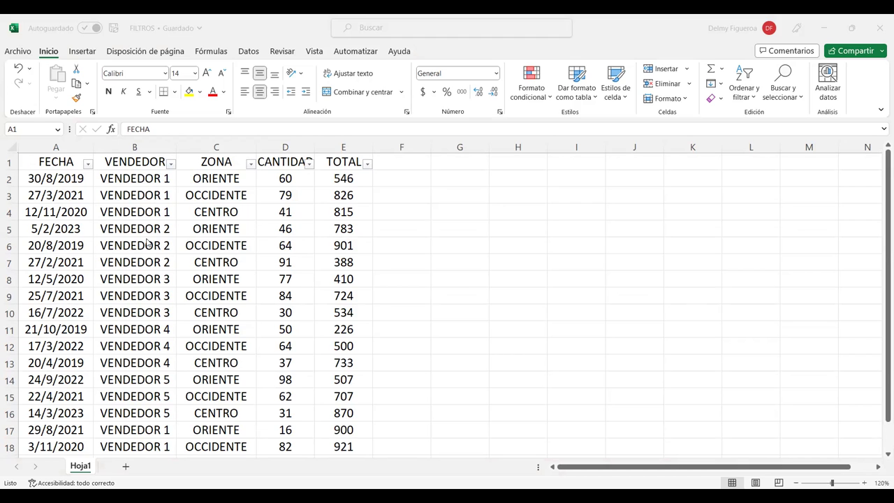
- Open and close the VENDEDOR filter dropdown without applying any filter
click(147, 176)
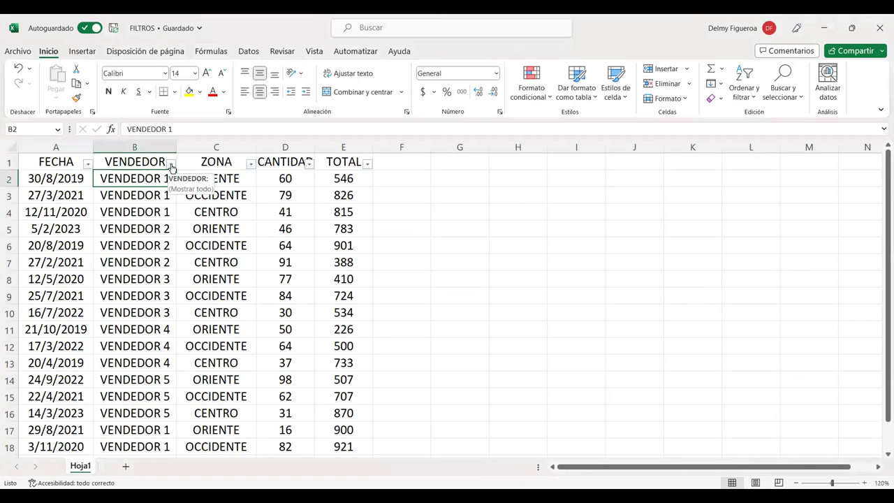
click(171, 165)
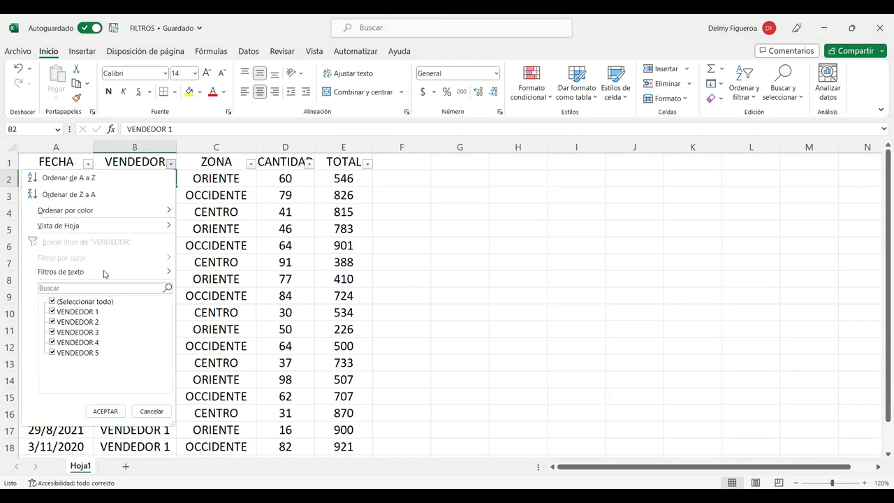
click(153, 412)
scroll(158, 373, down, 4)
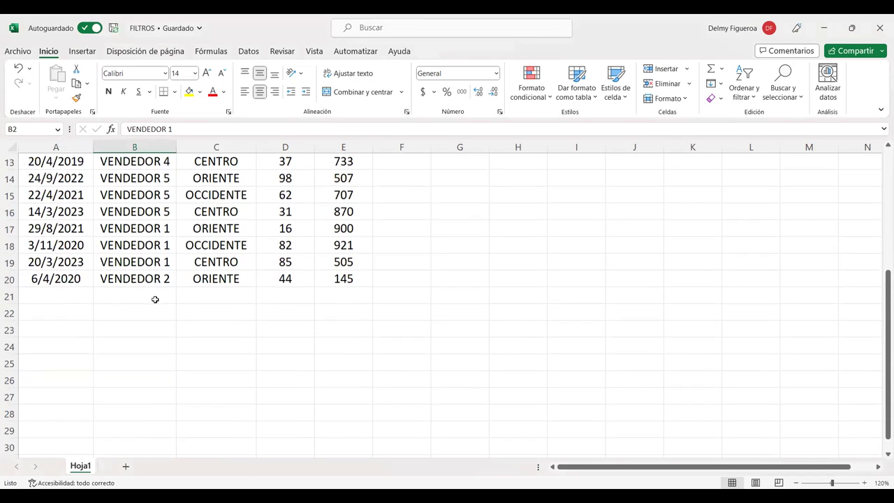
scroll(155, 299, up, 4)
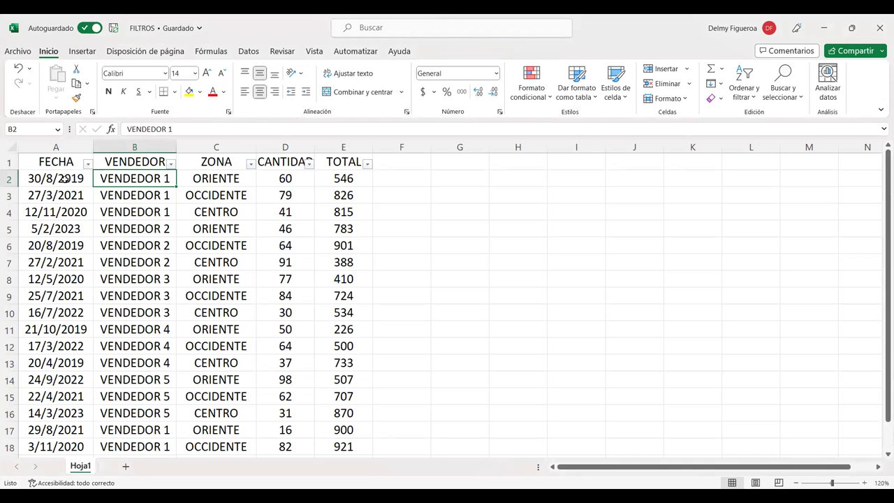
- Select the FECHA dates in A2:A20
drag(64, 180, 67, 329)
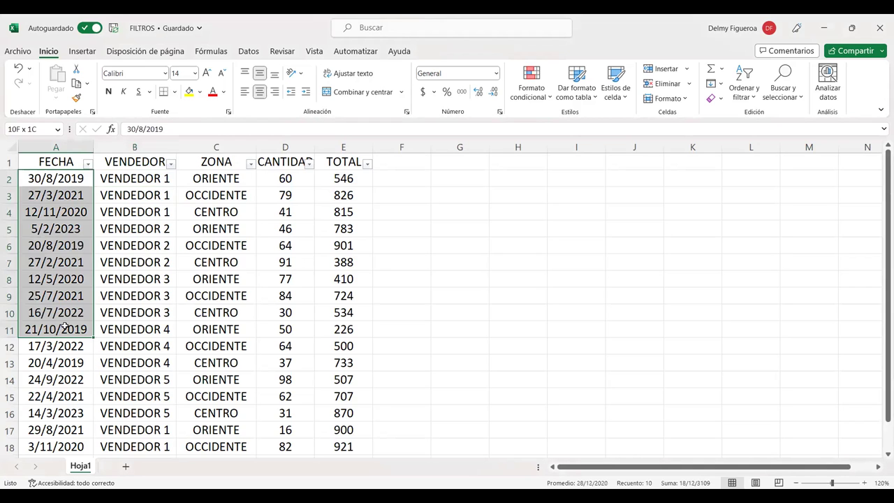
scroll(69, 298, down, 4)
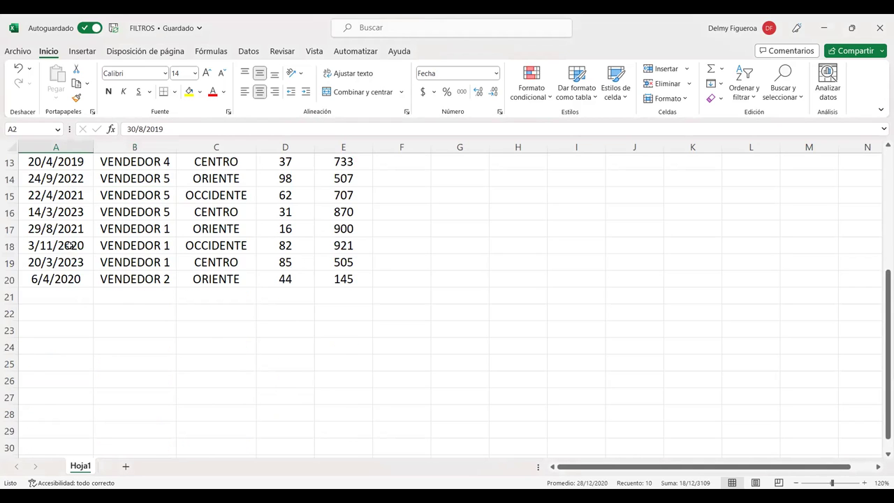
scroll(70, 246, up, 4)
click(71, 177)
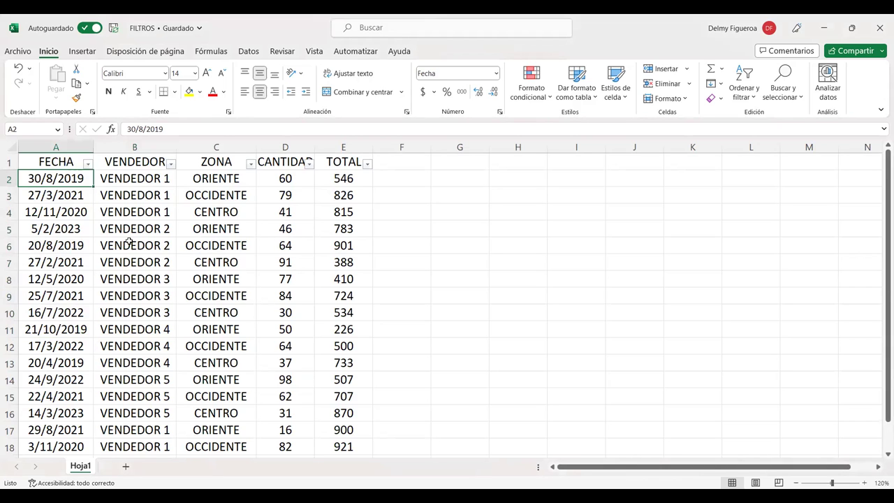
drag(72, 176, 96, 413)
scroll(95, 412, down, 1)
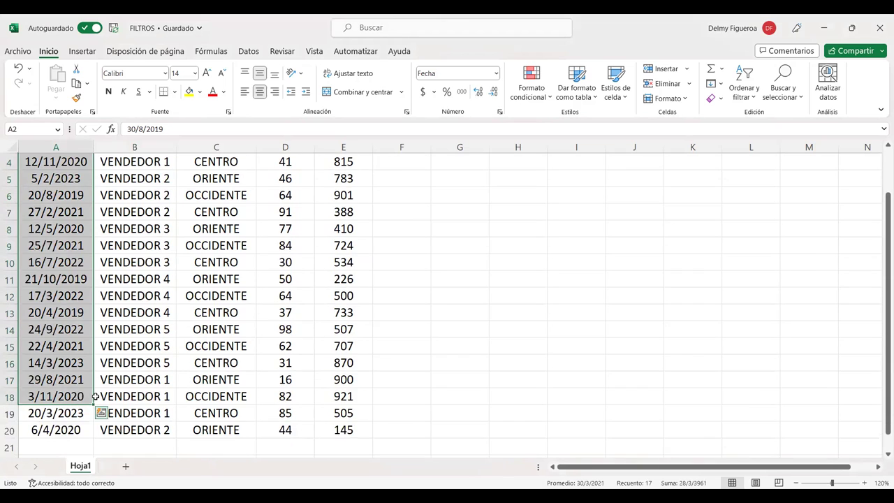
scroll(95, 391, down, 1)
scroll(64, 218, up, 2)
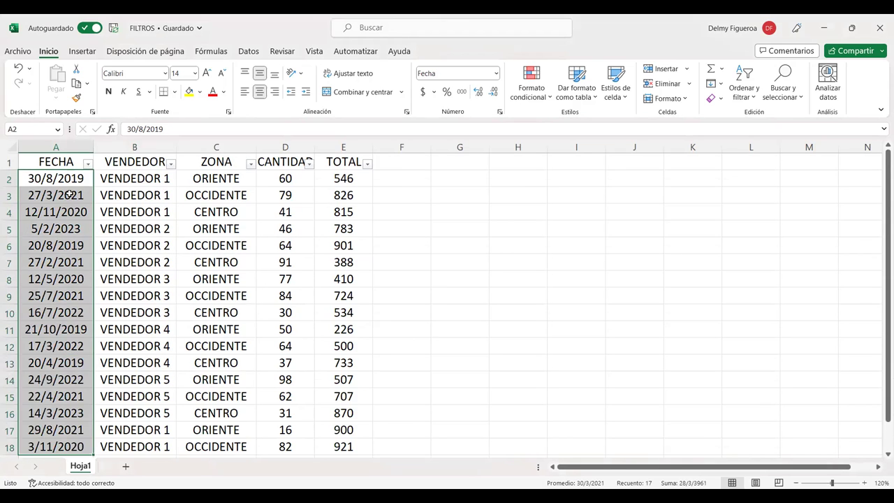
drag(67, 180, 63, 424)
scroll(68, 340, down, 2)
scroll(69, 336, up, 2)
mouse_move(67, 179)
mouse_down()
mouse_move(67, 444)
mouse_move(70, 401)
mouse_move(77, 418)
mouse_up()
- Drag the fill handle to repeat those dates down column A to row 50
scroll(94, 305, down, 2)
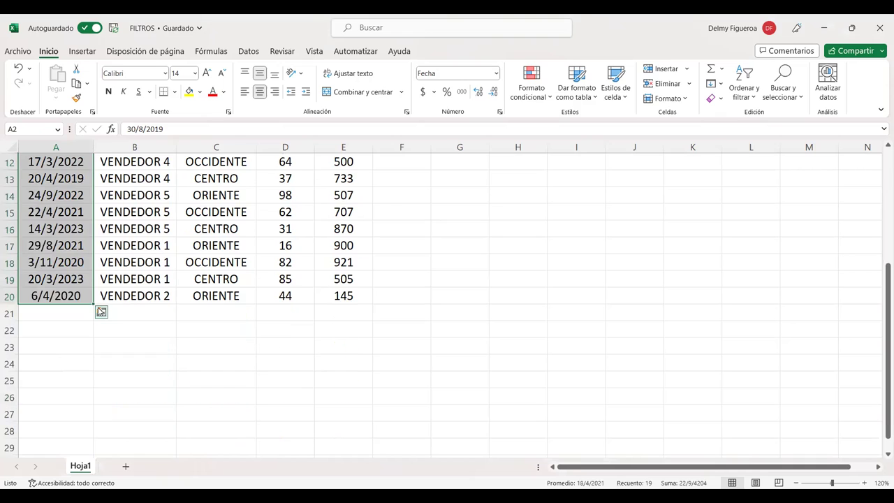
mouse_move(93, 303)
mouse_down()
mouse_move(90, 369)
mouse_move(90, 278)
mouse_up()
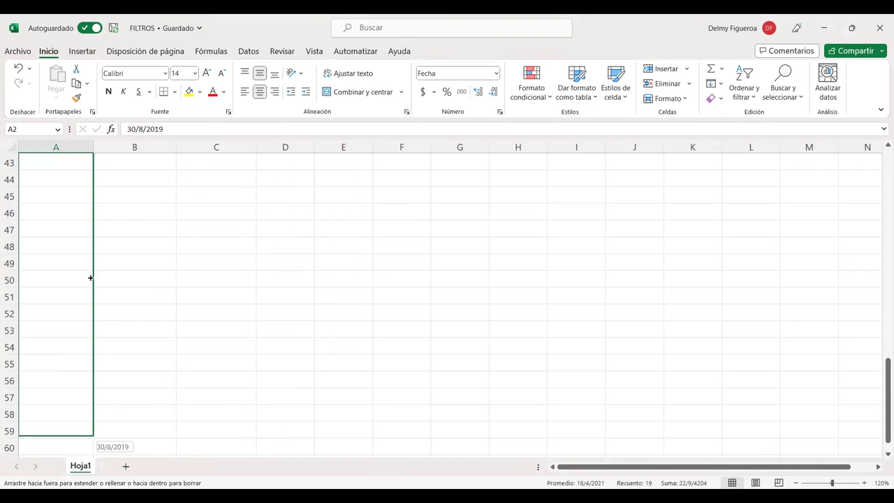
drag(83, 194, 83, 197)
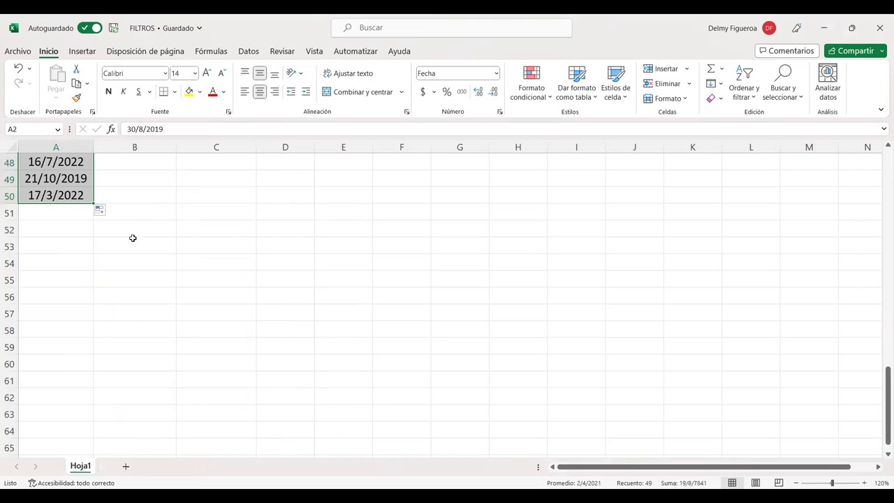
scroll(133, 239, up, 2)
scroll(133, 239, up, 8)
scroll(133, 239, up, 2)
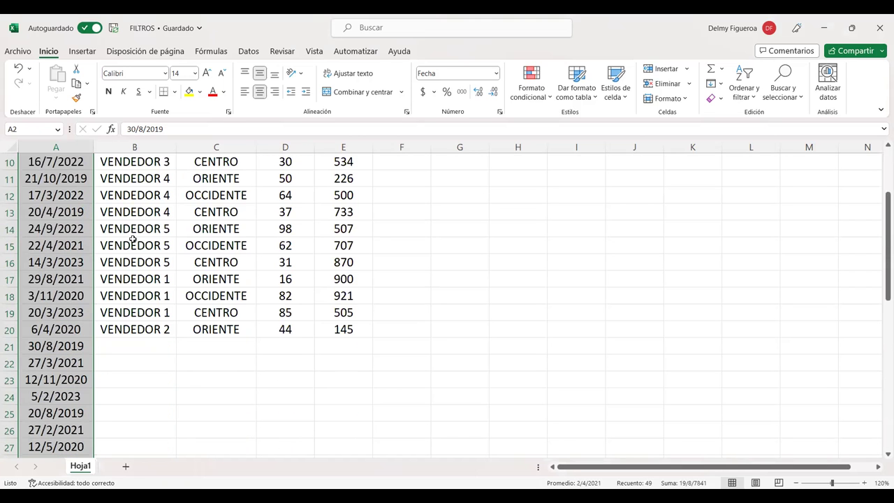
- Enter VENDEDOR 10 in B21 and VENDEDOR 20 in B22, accepting Flash Fill for the rows below
click(155, 329)
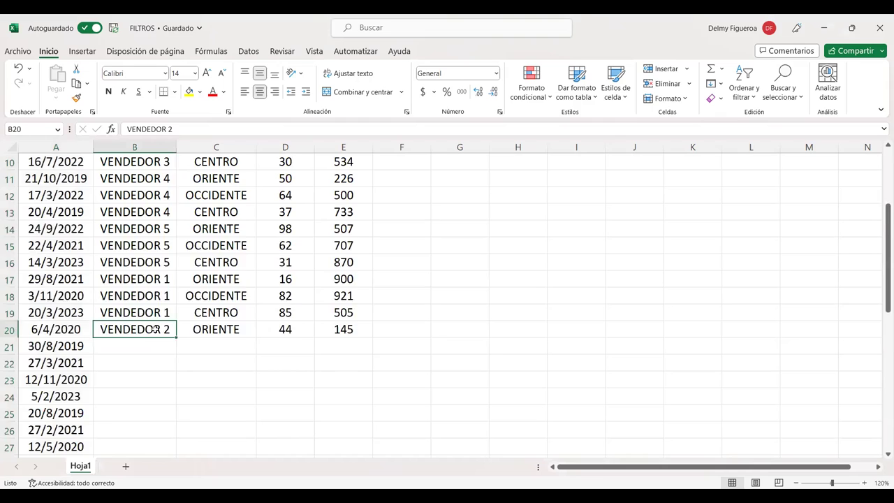
scroll(185, 241, down, 2)
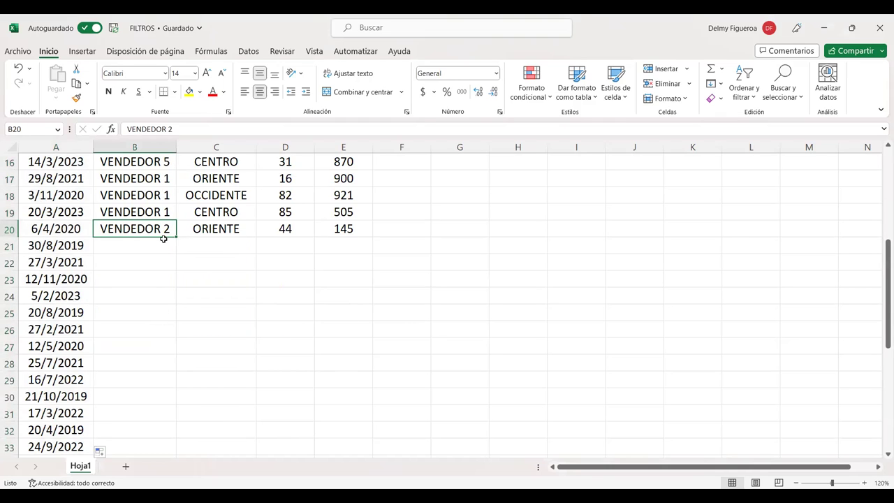
click(161, 240)
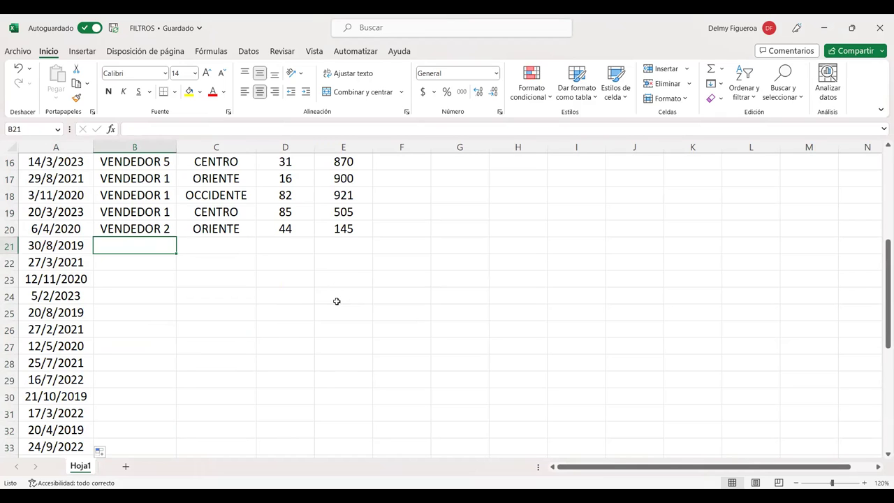
text(VENDEDOR 10)
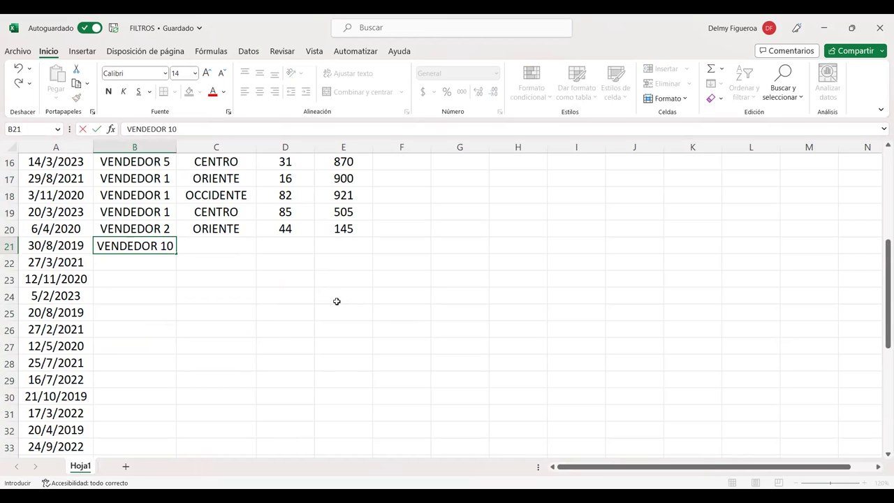
key(Return)
text(VENDEDOR 20)
key(Return)
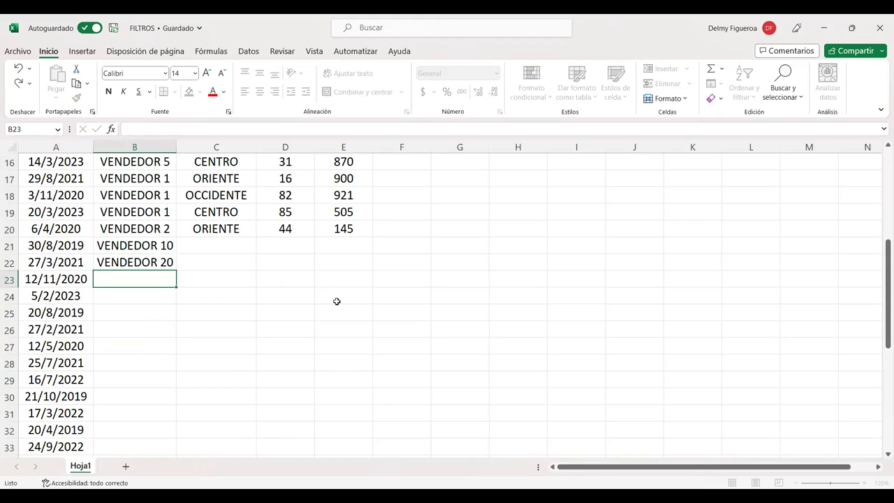
text(VENDEDOR 00)
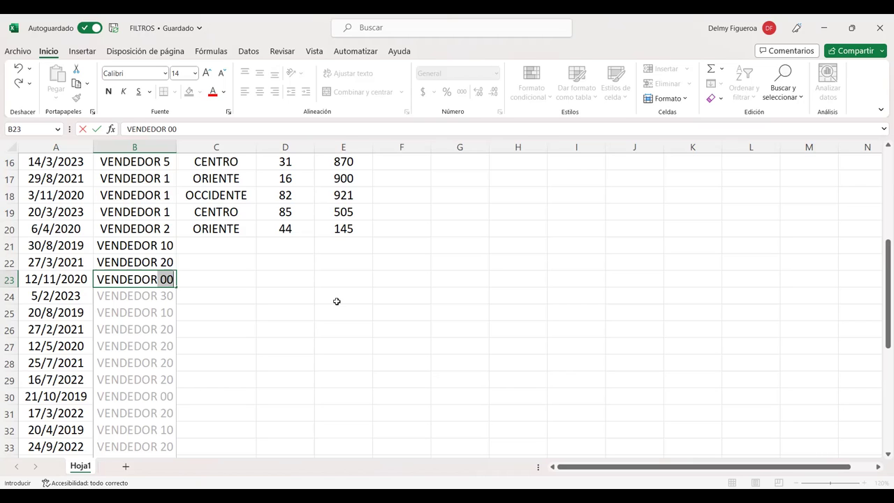
key(Return)
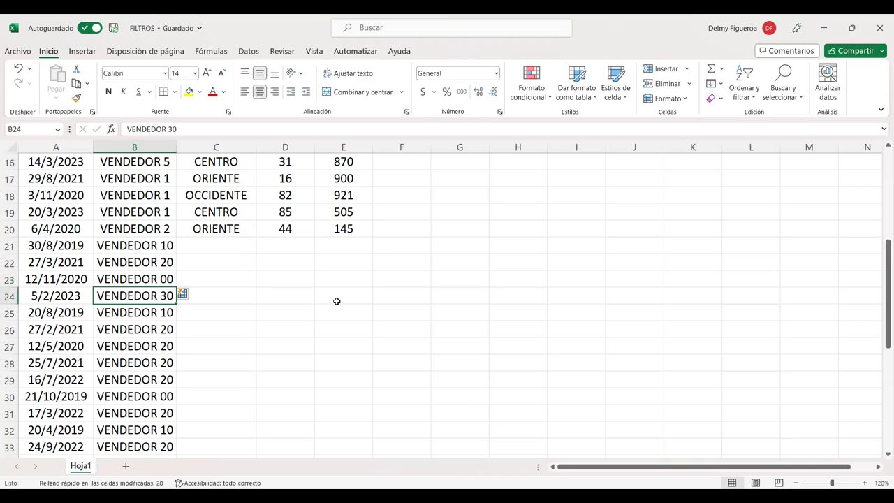
scroll(224, 396, down, 3)
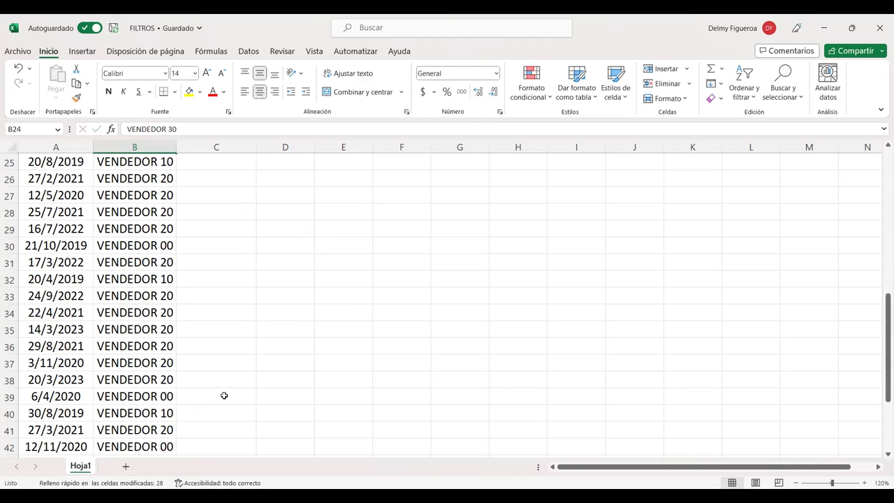
scroll(223, 395, down, 3)
scroll(223, 395, down, 1)
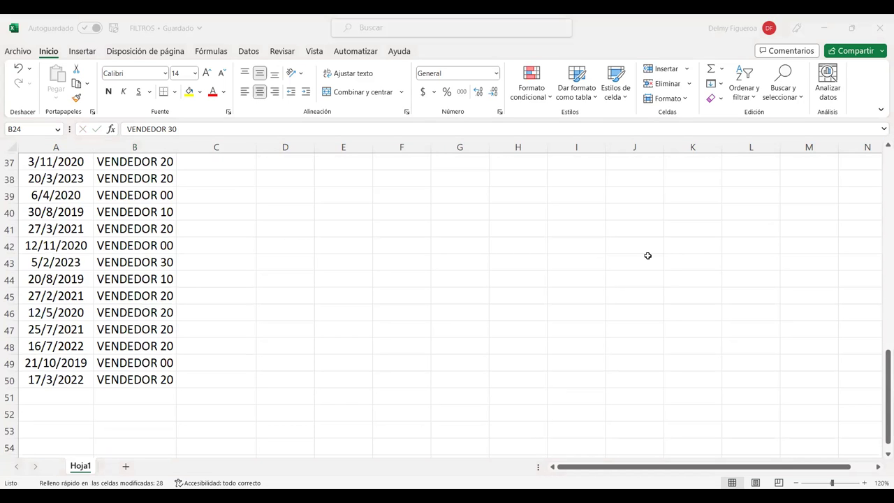
scroll(271, 370, up, 4)
scroll(271, 371, up, 4)
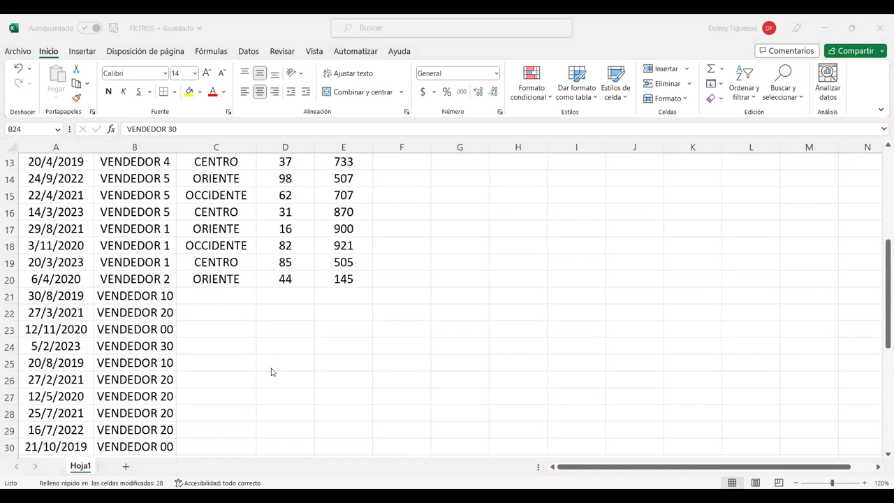
scroll(258, 360, up, 1)
- Repeat the last three ZONA values from C18:C20 down to row 50
drag(233, 296, 241, 441)
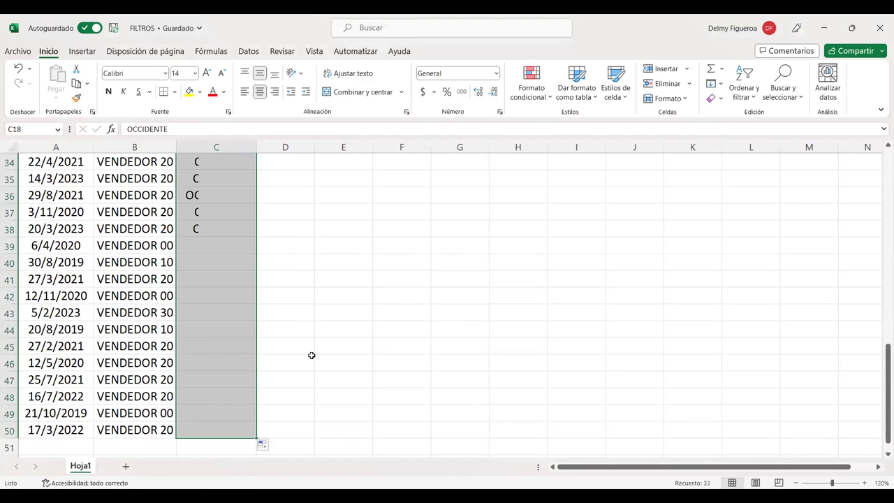
scroll(311, 353, up, 4)
scroll(313, 276, up, 2)
scroll(292, 278, up, 1)
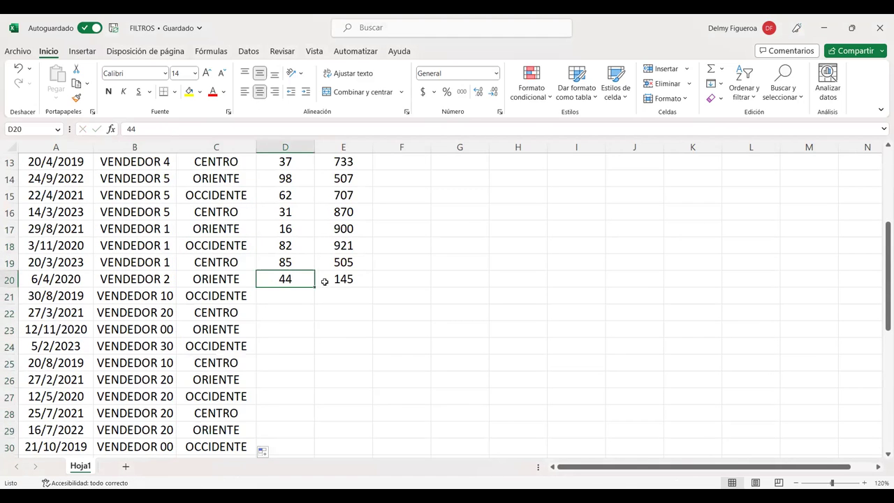
- Copy CANTIDAD 44 and TOTAL 145 from row 20 down to row 50
drag(292, 278, 342, 280)
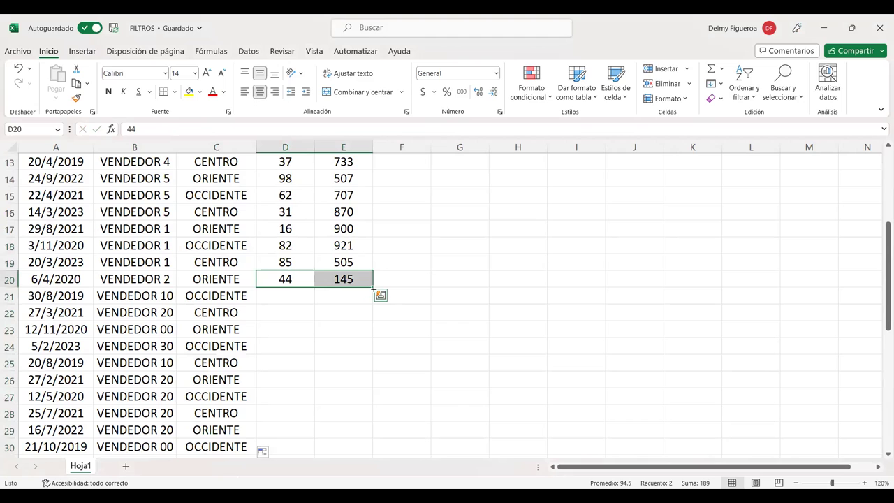
drag(373, 286, 347, 416)
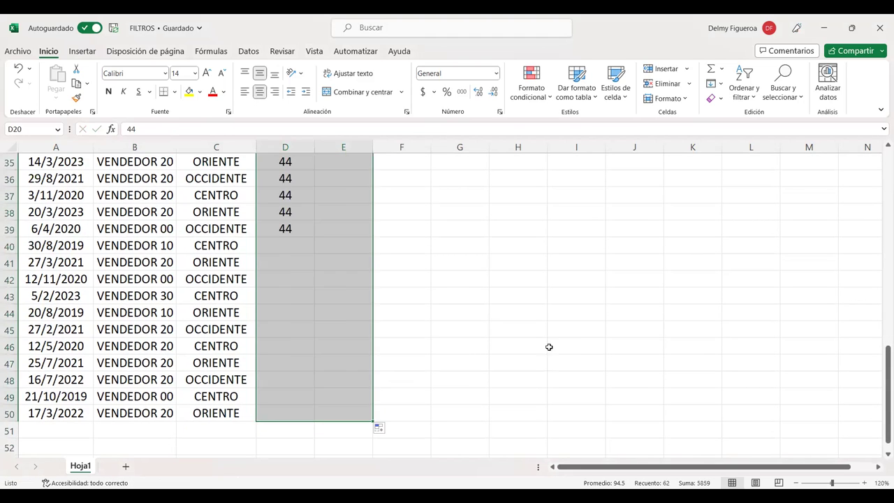
scroll(315, 360, up, 3)
scroll(315, 359, up, 2)
scroll(315, 359, up, 6)
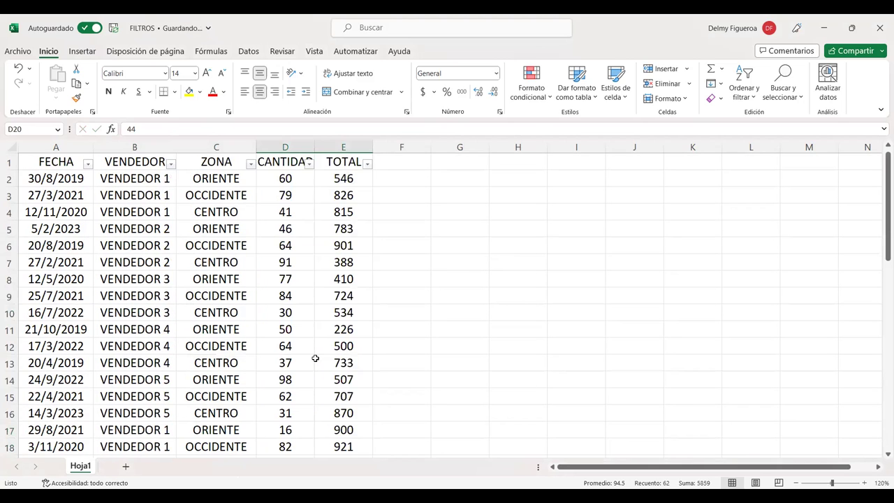
click(211, 178)
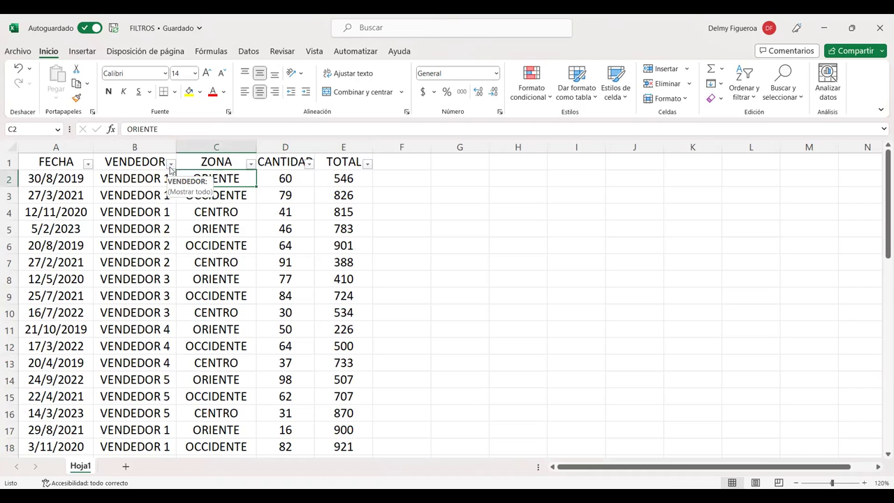
click(171, 163)
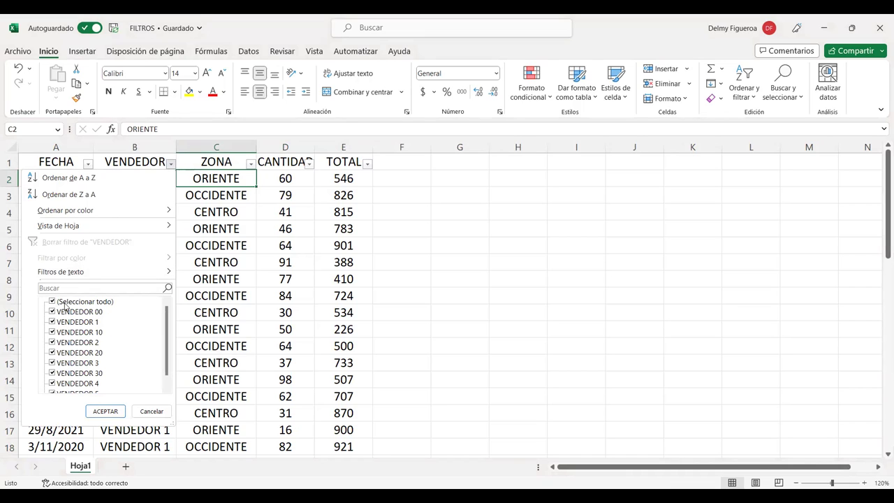
click(52, 302)
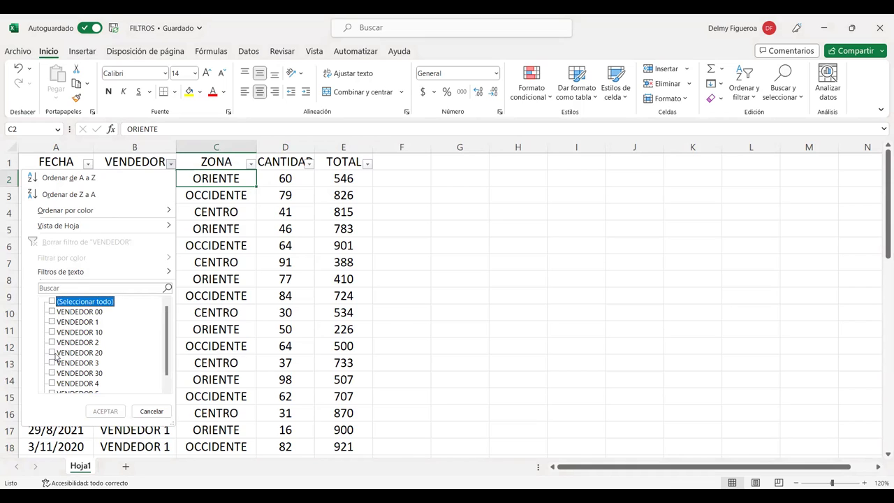
click(53, 353)
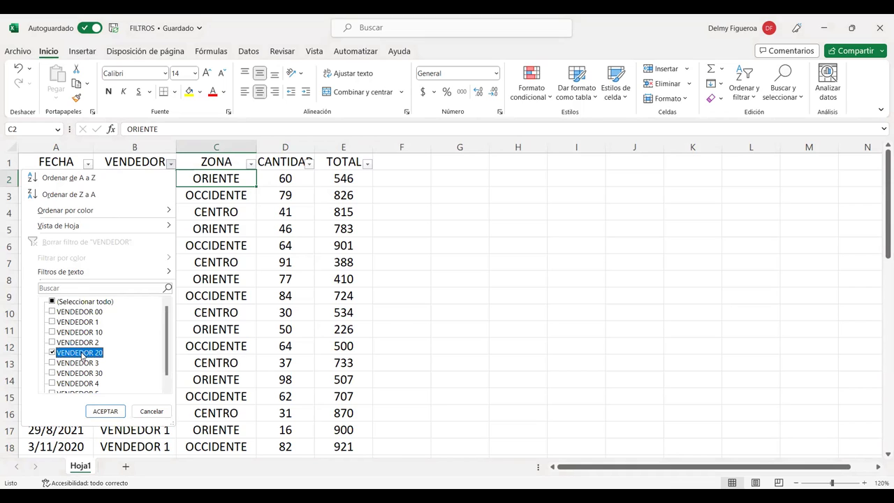
click(102, 411)
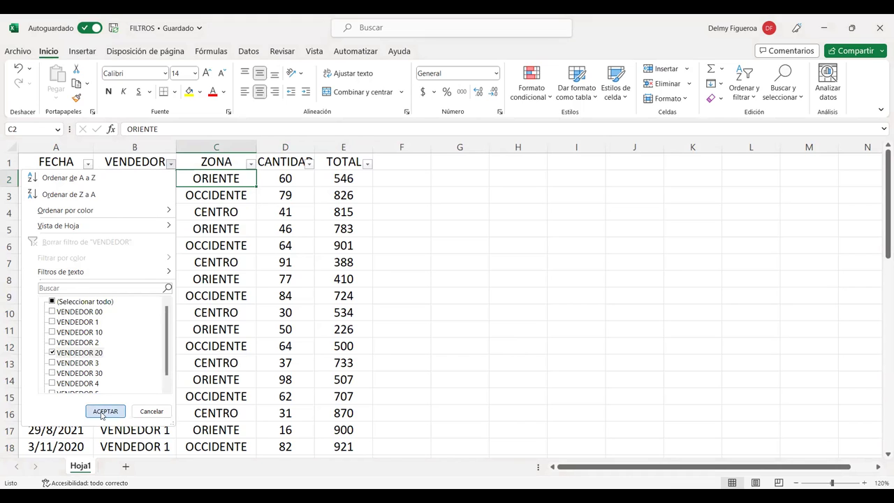
click(103, 412)
scroll(211, 327, down, 3)
scroll(210, 326, up, 2)
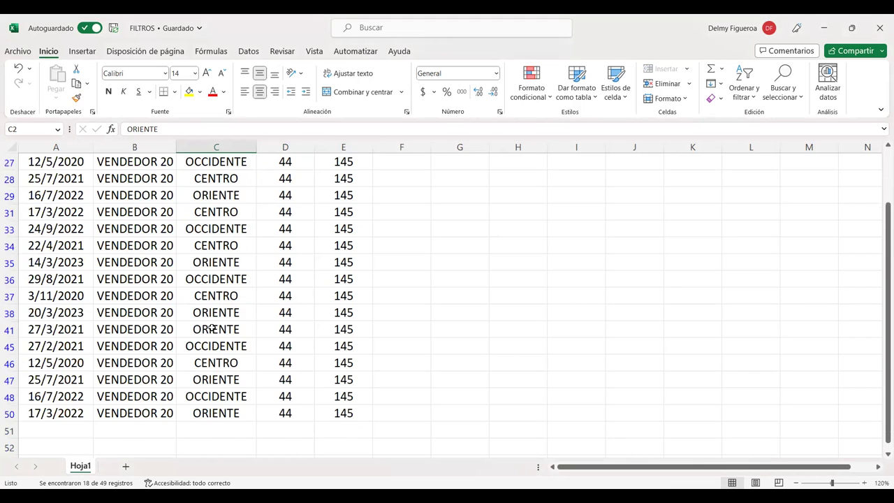
scroll(210, 326, up, 1)
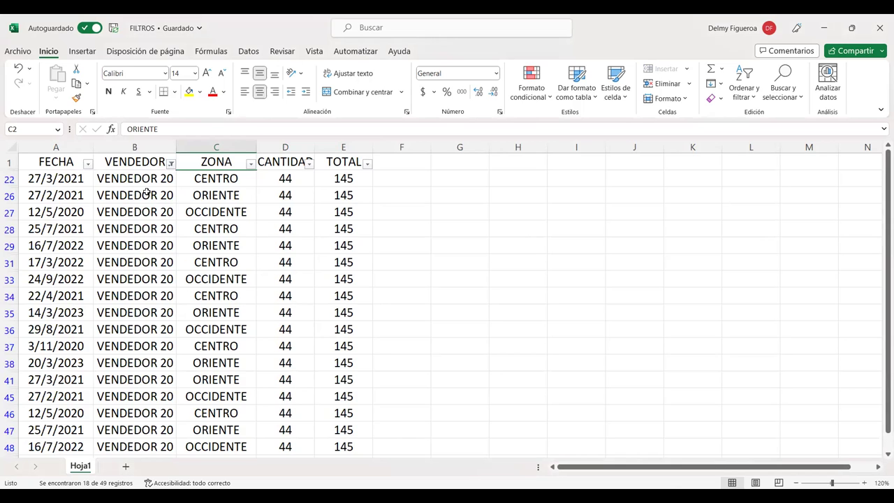
click(60, 196)
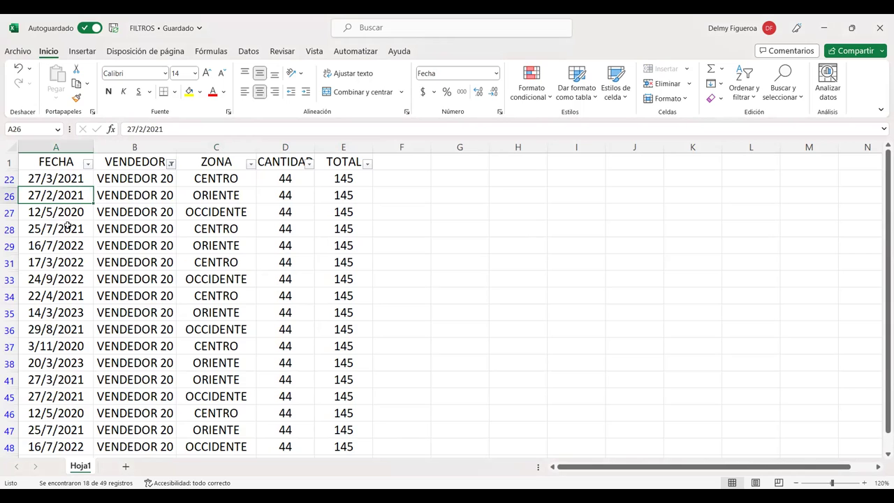
scroll(158, 336, down, 1)
scroll(158, 335, up, 1)
scroll(232, 232, down, 2)
scroll(232, 236, up, 2)
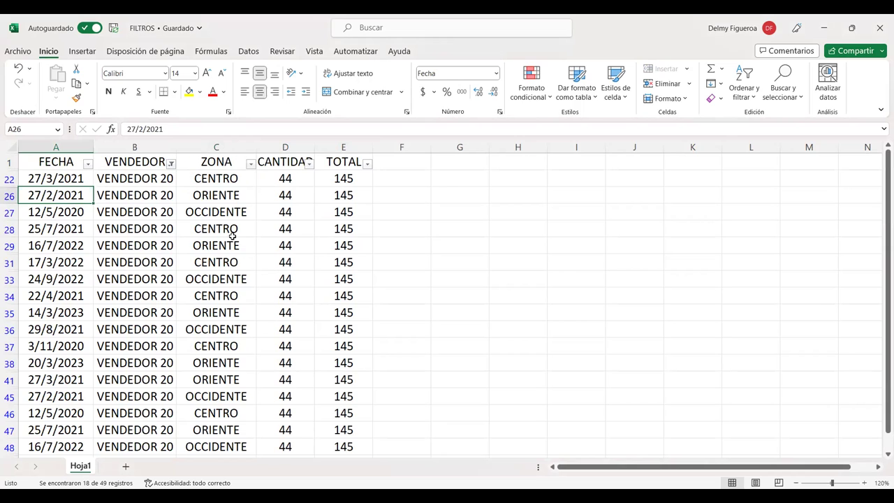
click(344, 179)
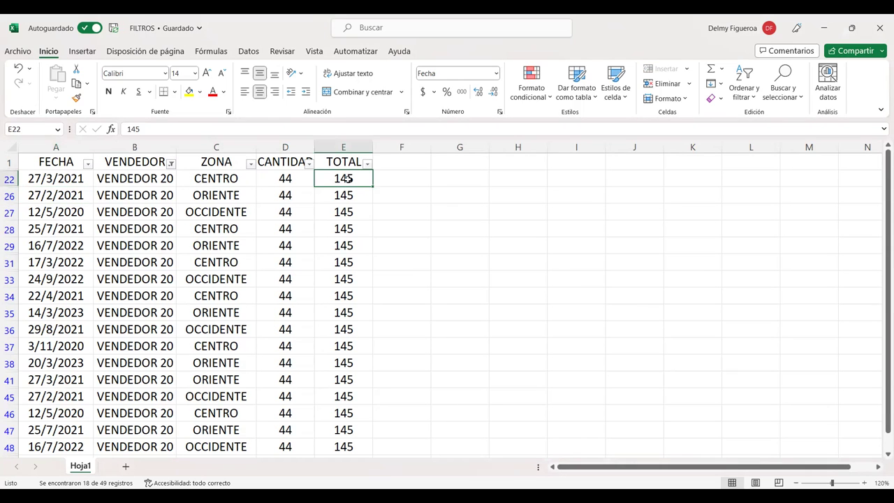
click(292, 195)
click(293, 229)
click(297, 262)
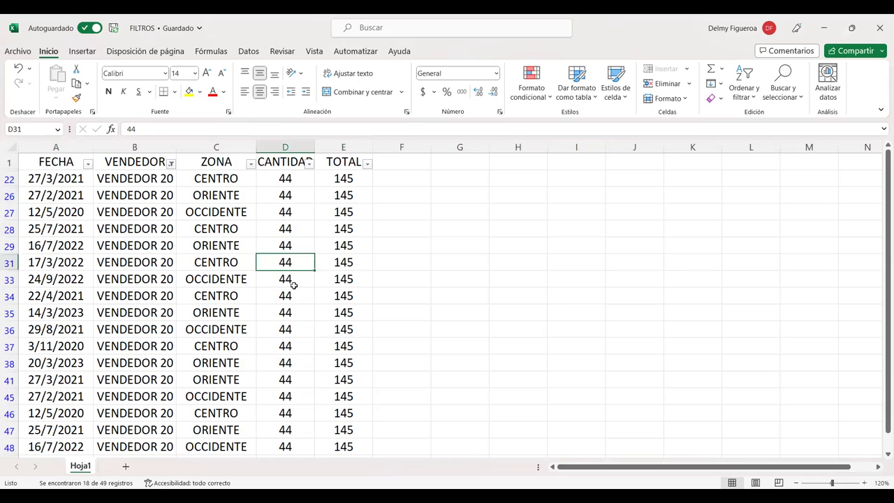
click(291, 280)
click(343, 296)
click(343, 313)
click(289, 179)
click(347, 180)
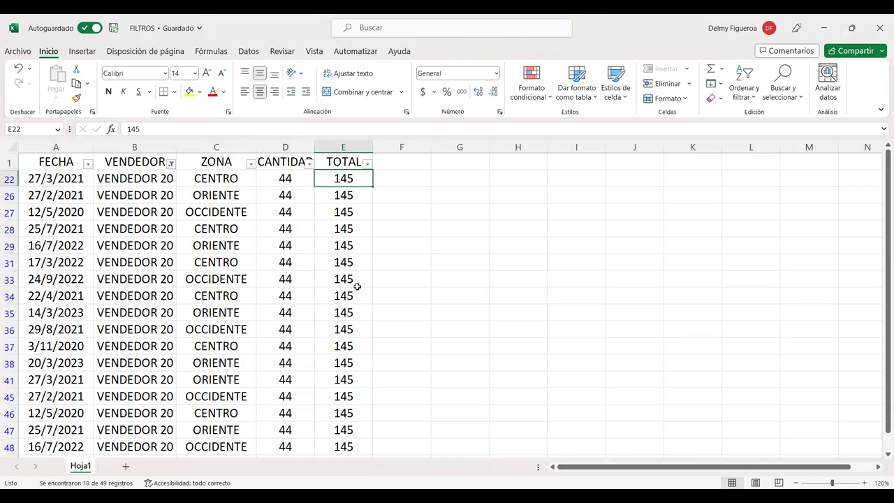
click(143, 180)
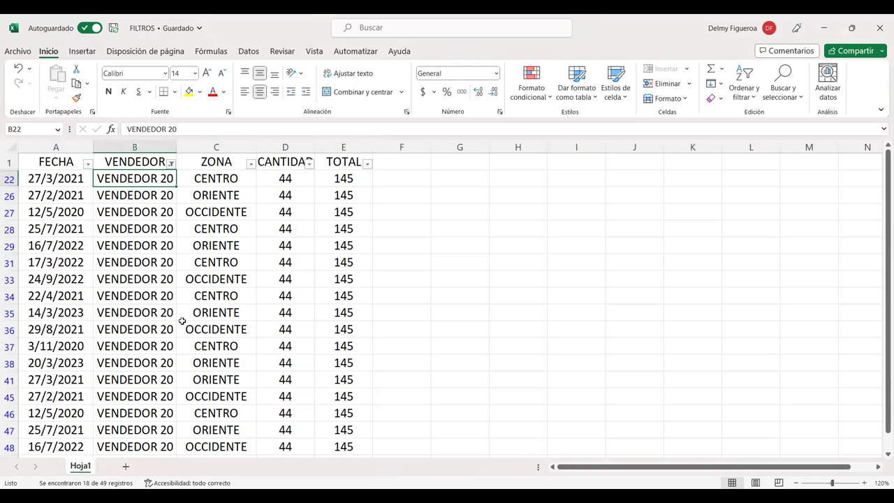
scroll(179, 324, down, 5)
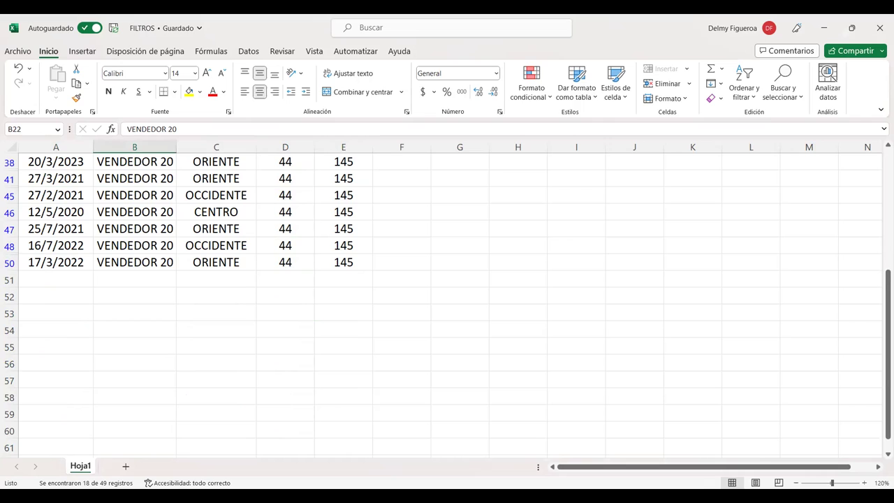
scroll(312, 311, up, 4)
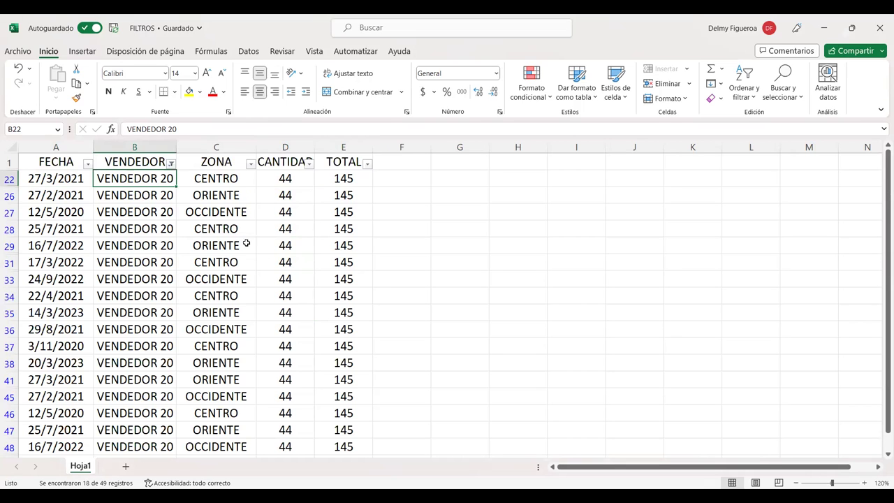
- Choose Borrar filtro de "VENDEDOR" to remove the VENDEDOR 20 filter
click(171, 163)
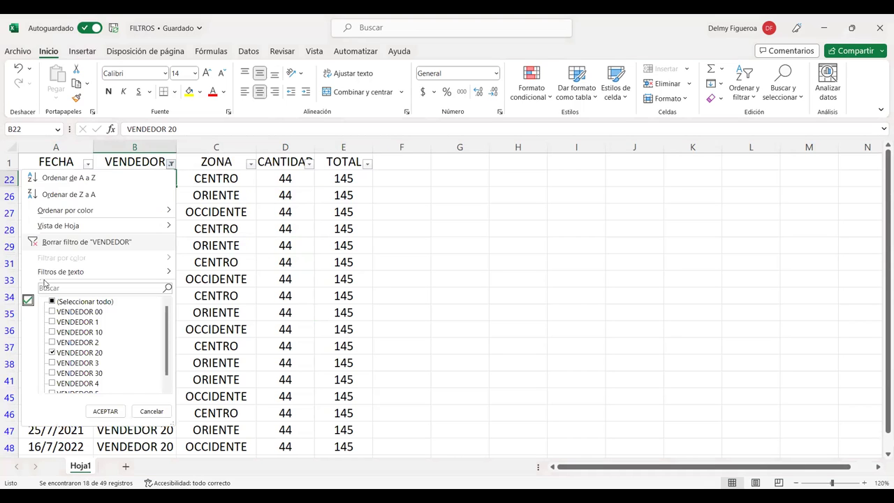
click(77, 241)
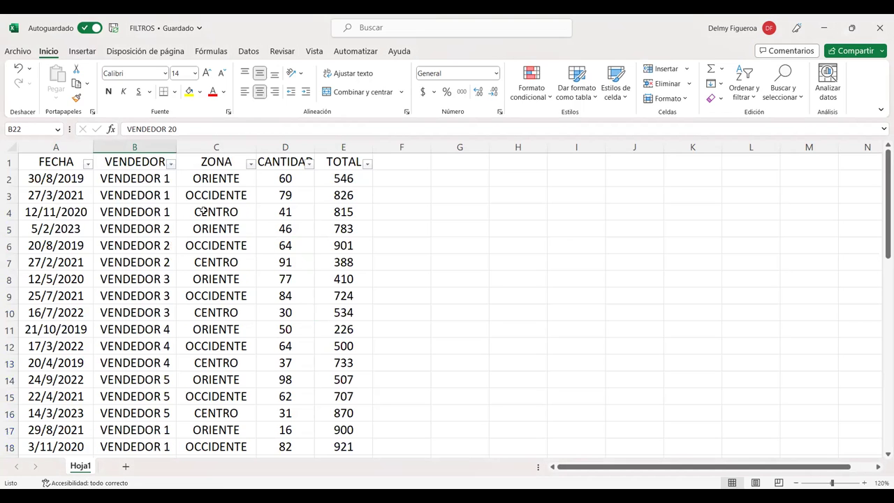
click(235, 178)
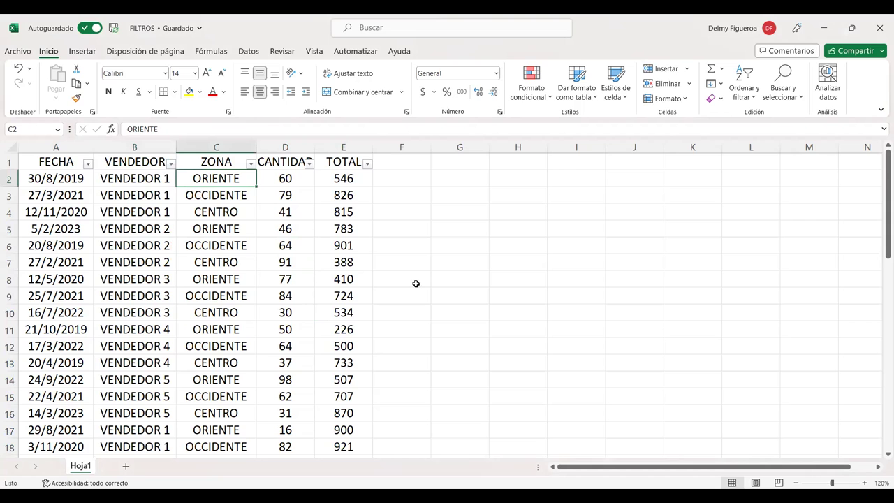
scroll(200, 360, down, 6)
scroll(200, 360, down, 6)
scroll(201, 359, up, 12)
- Check the VENDEDOR and TOTAL filter dropdowns, closing them unchanged, then select the FECHA header
click(74, 179)
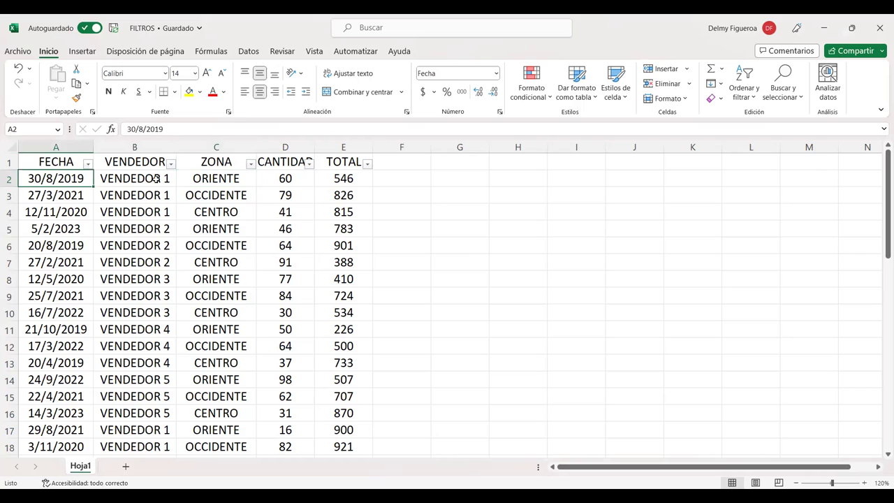
click(156, 179)
click(157, 222)
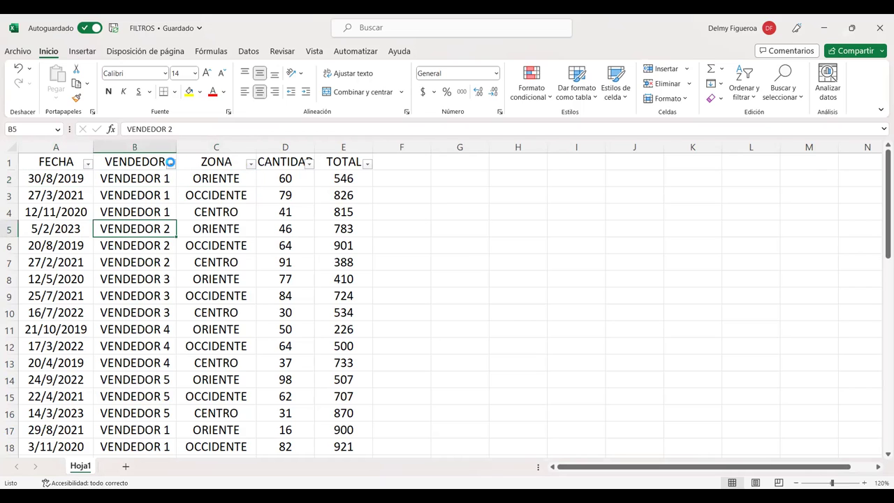
click(169, 162)
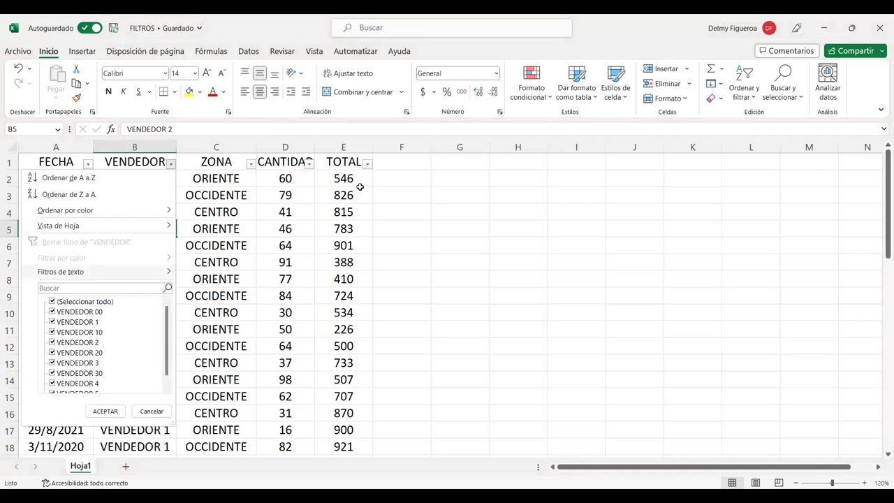
click(367, 163)
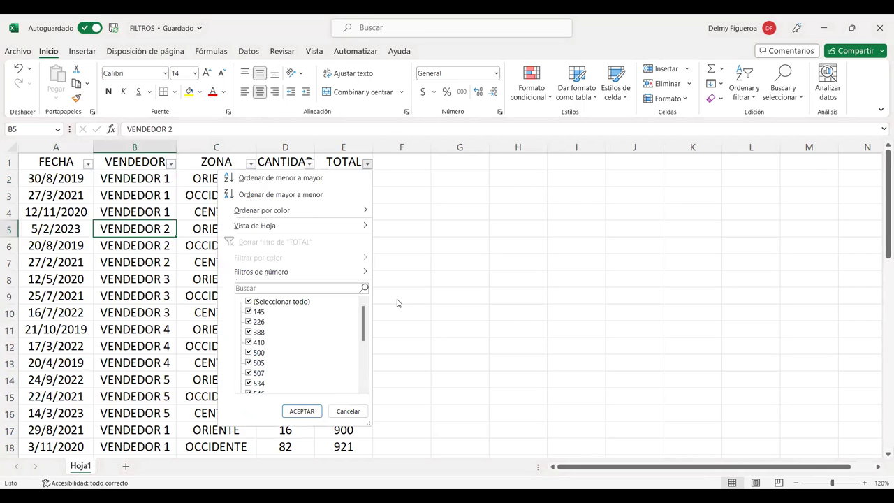
key(Escape)
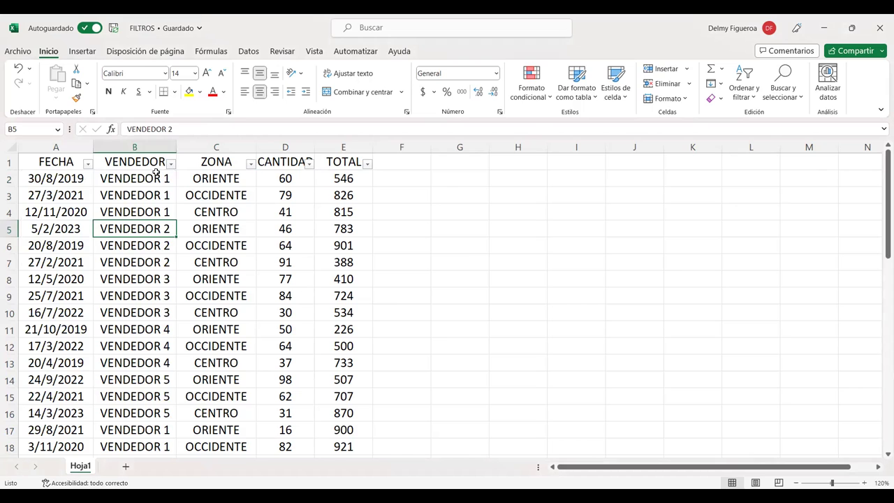
click(66, 159)
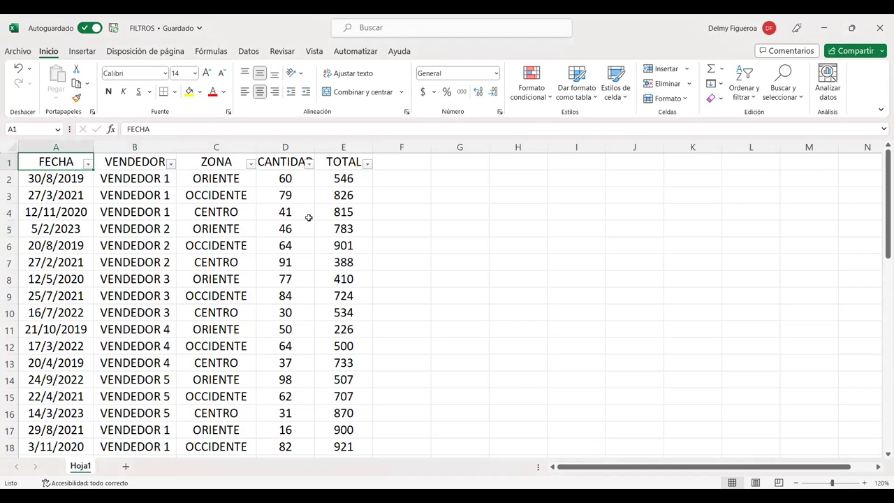
- From the ORIENTE cell, toggle Filtro on the Datos tab to remove the header filter arrows
click(219, 174)
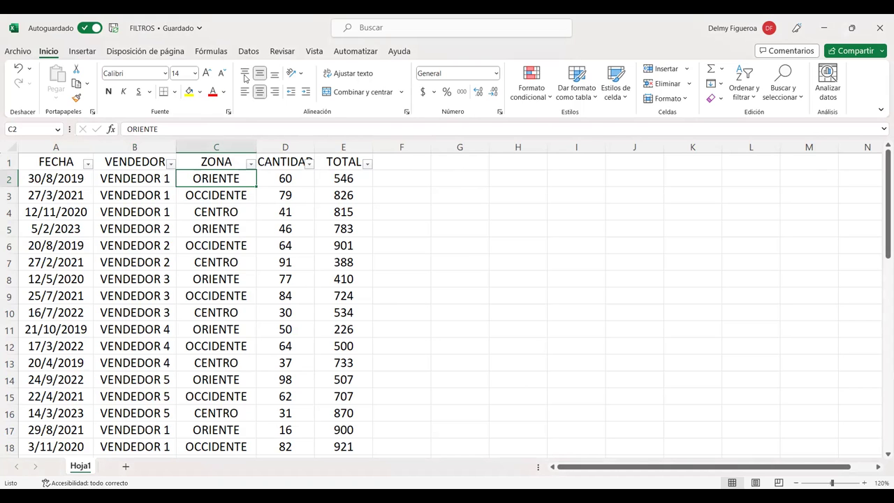
click(249, 52)
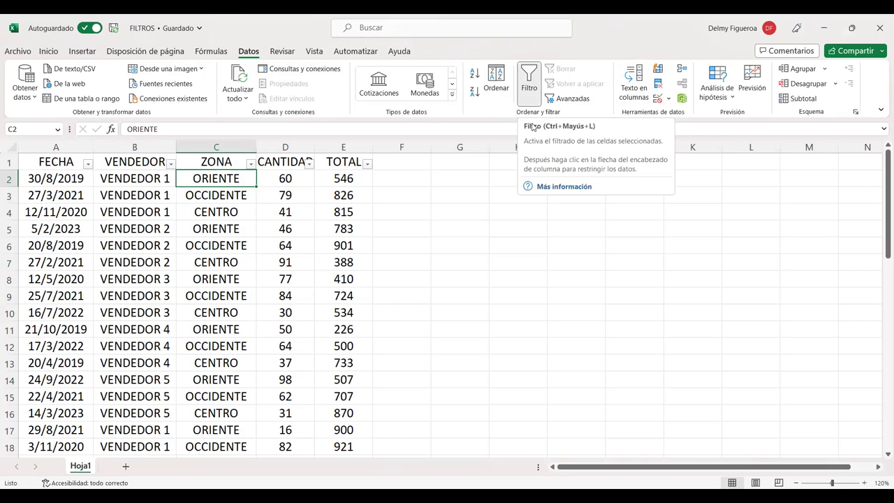
click(531, 85)
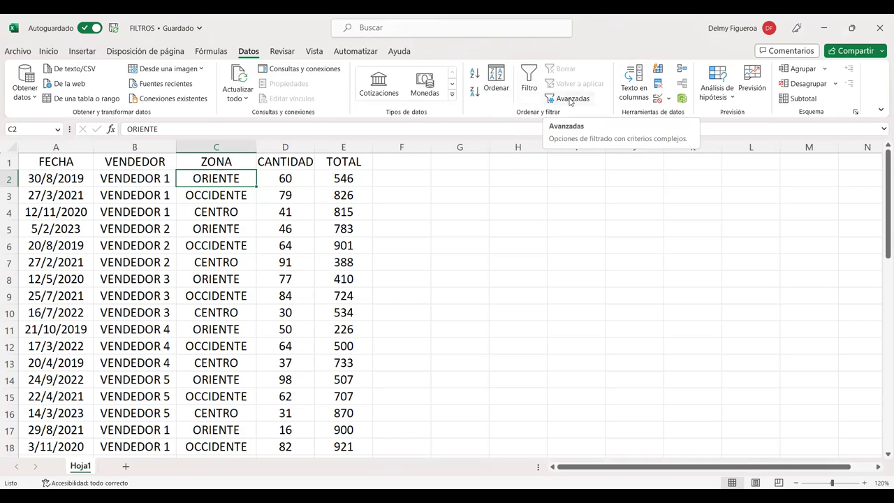
- Open Avanzadas with list range $A$1:$E$50 and put the cursor in Rango de criterios
click(571, 99)
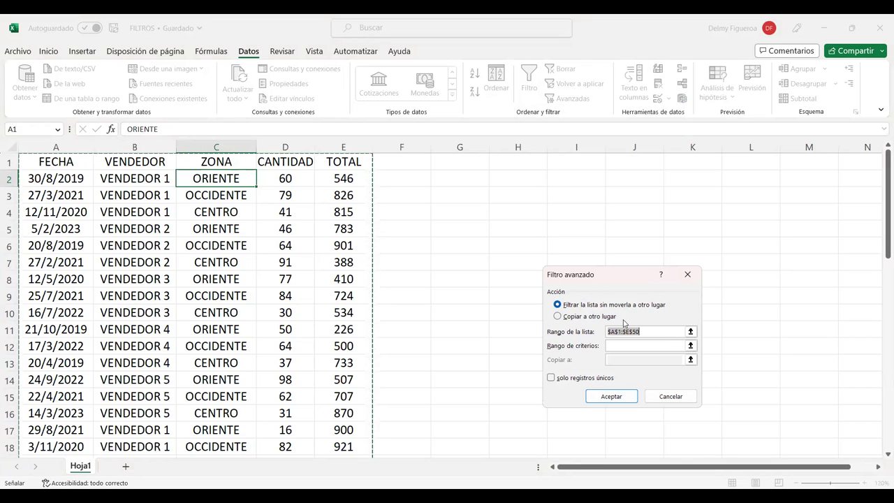
click(641, 343)
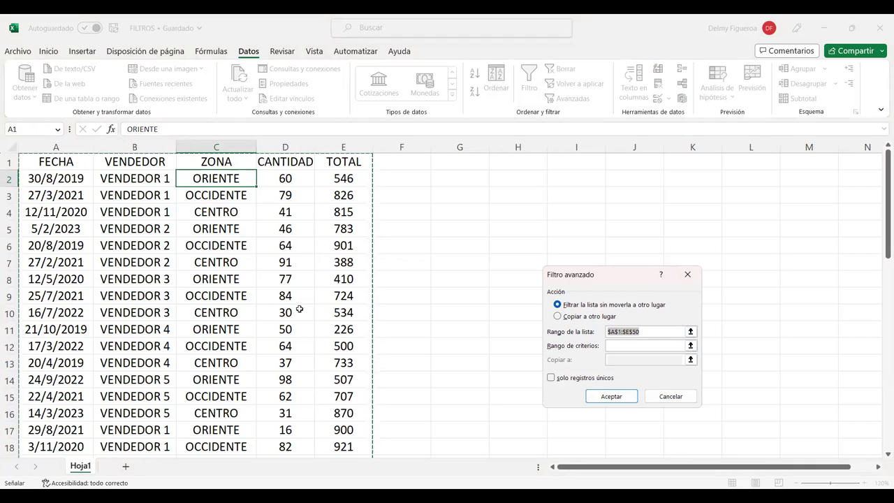
- Dismiss the Advanced Filter dialog without applying it
scroll(272, 353, down, 7)
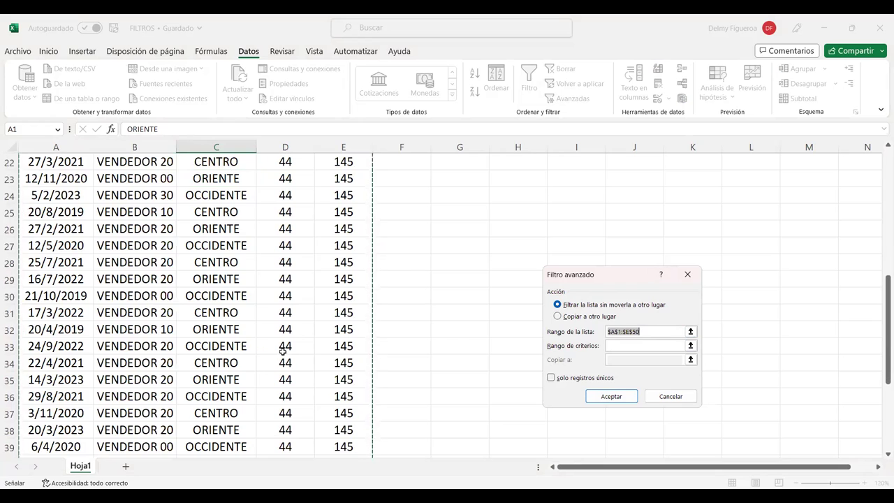
scroll(282, 348, down, 5)
scroll(283, 353, down, 1)
scroll(296, 338, up, 11)
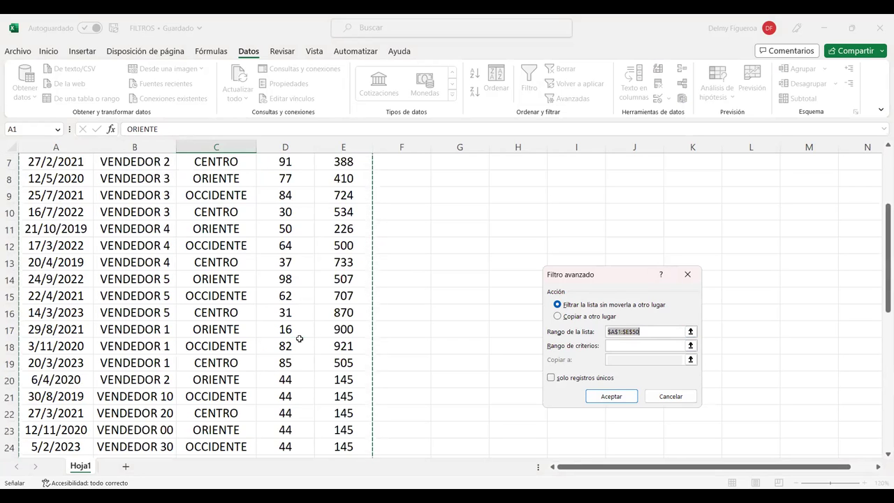
scroll(295, 338, up, 2)
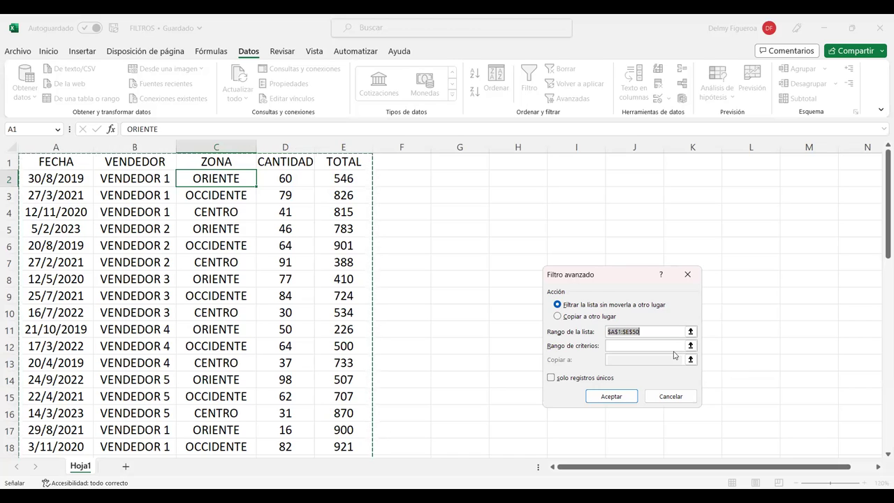
click(666, 345)
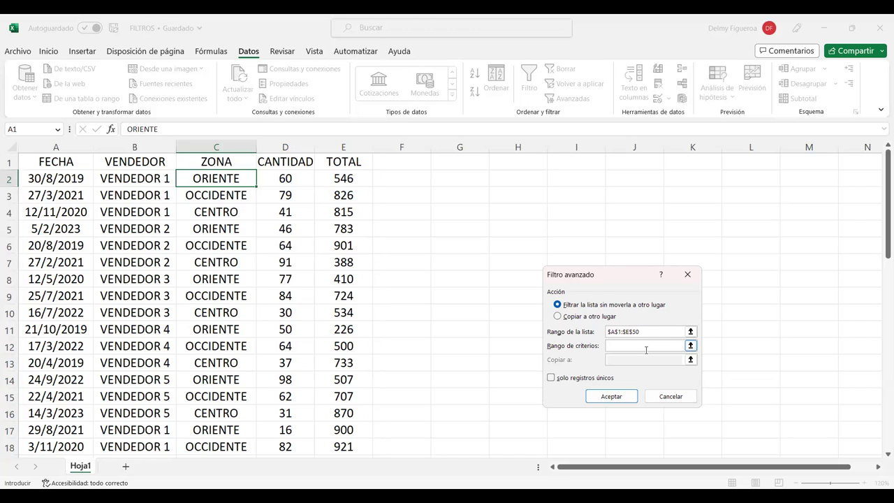
click(631, 332)
click(639, 347)
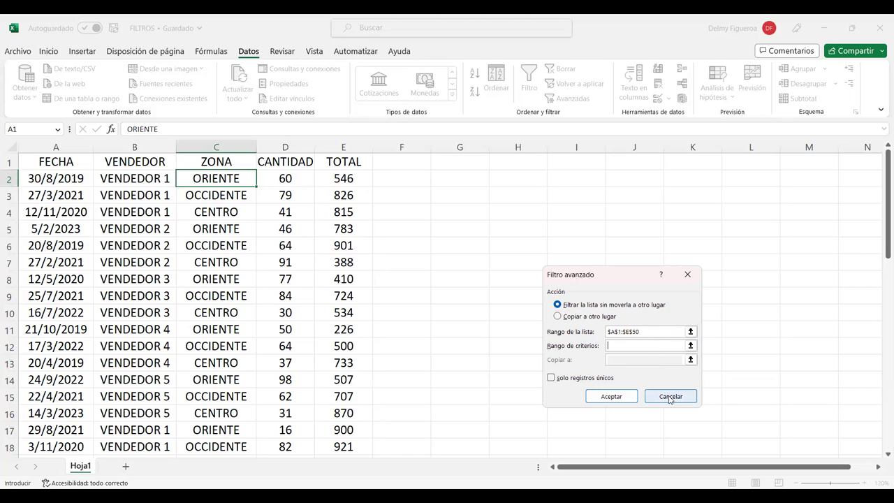
key(Escape)
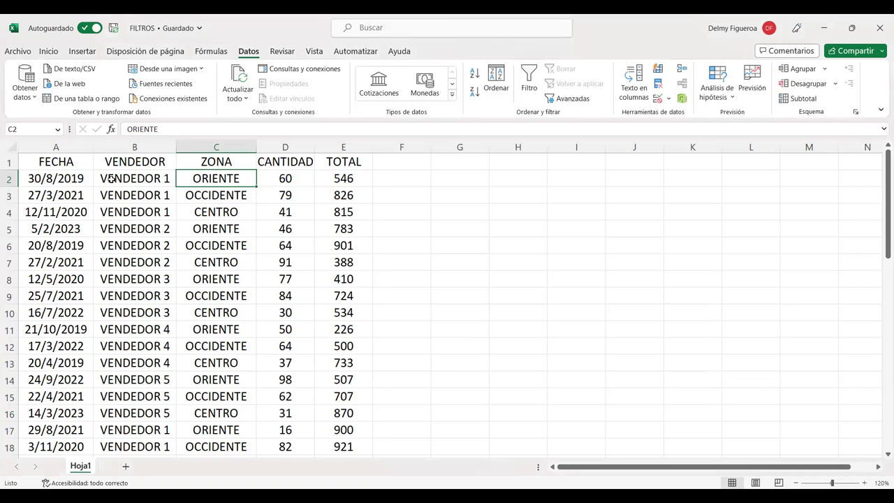
- Copy the header row A1:E1 into H1:L1 and auto-fit columns H to L
click(470, 161)
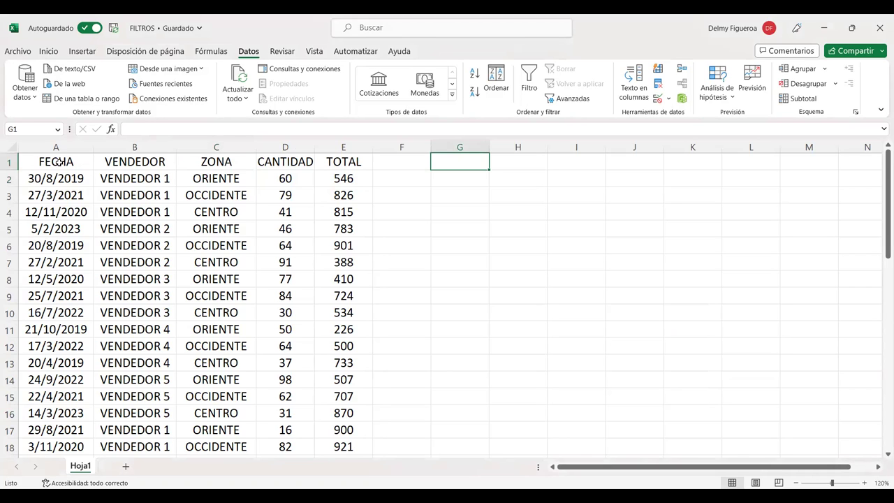
drag(56, 161, 355, 161)
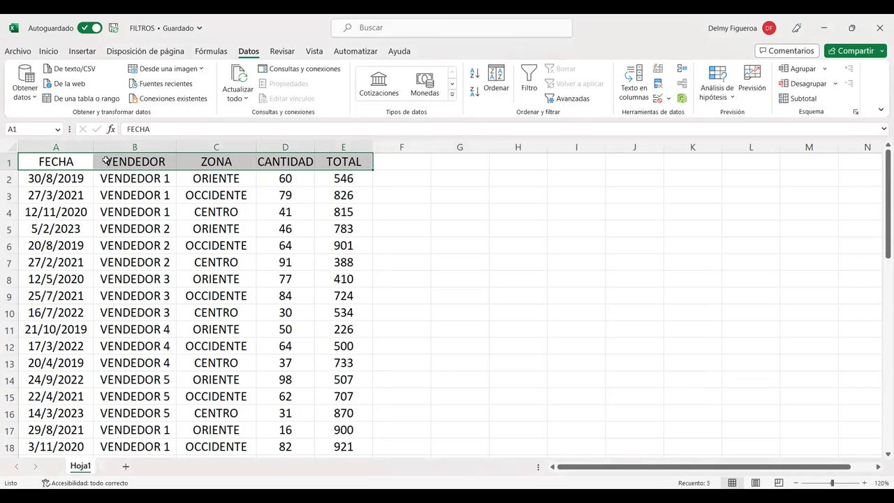
drag(62, 161, 355, 161)
key(ctrl+c)
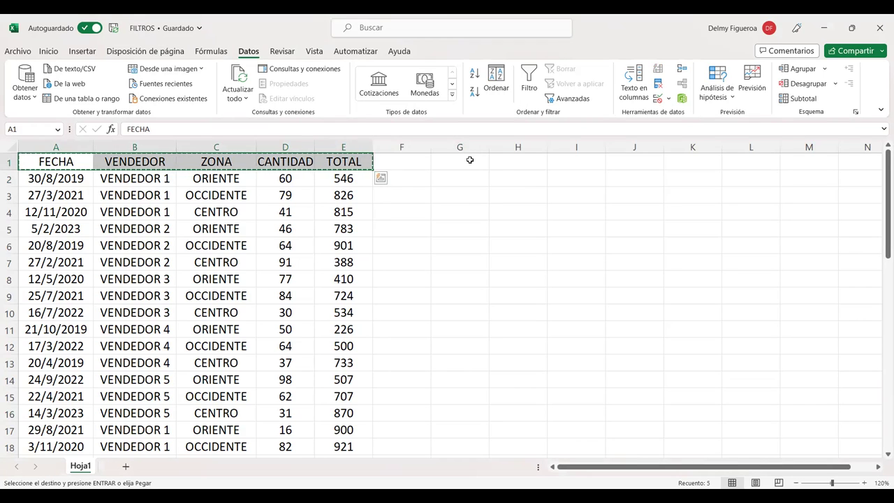
click(470, 160)
click(522, 159)
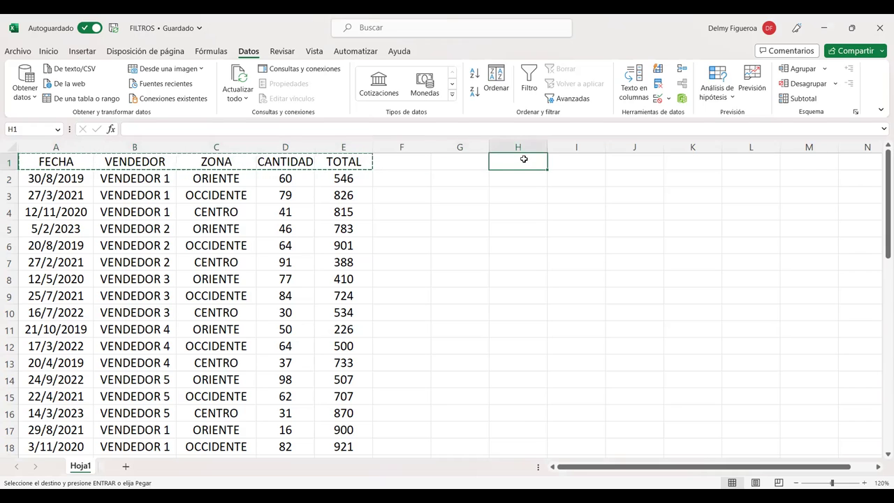
key(ctrl+v)
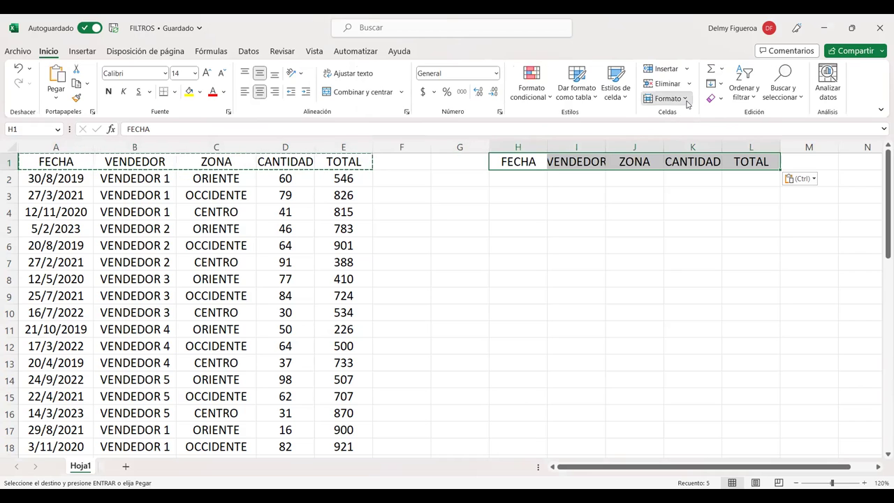
click(667, 98)
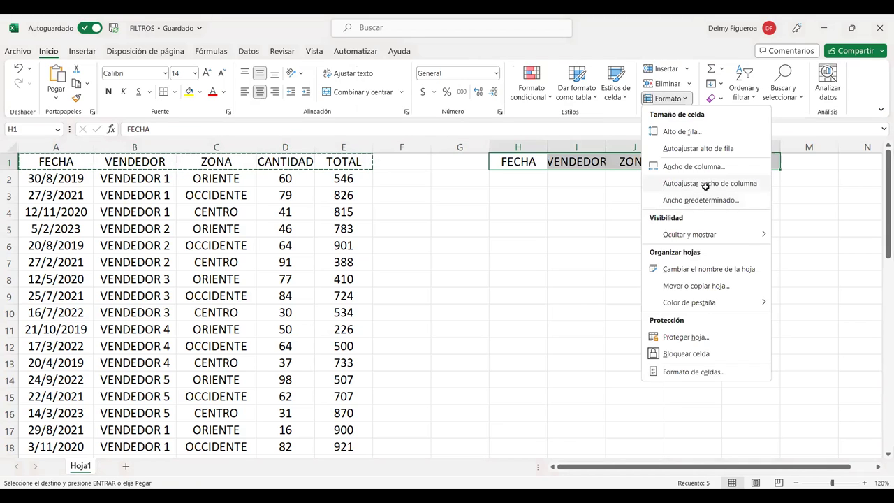
click(705, 183)
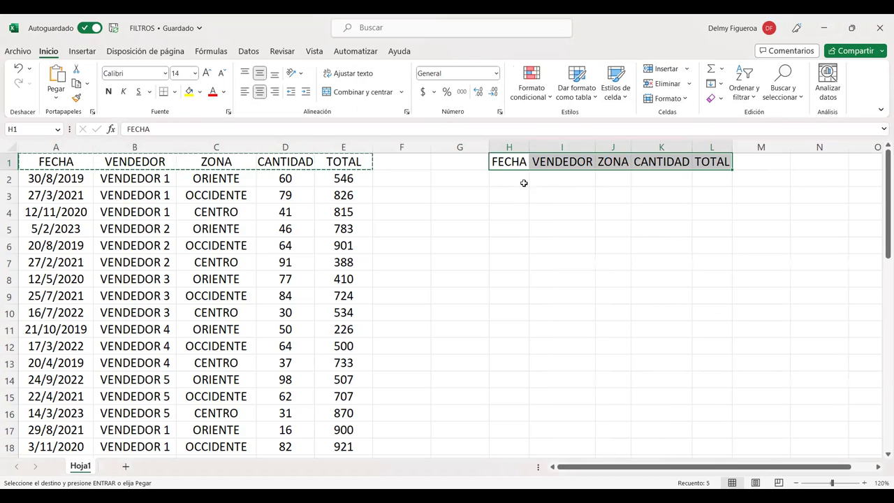
- Enter ORIENTE in J2 under ZONA and widen column J to fit
click(618, 177)
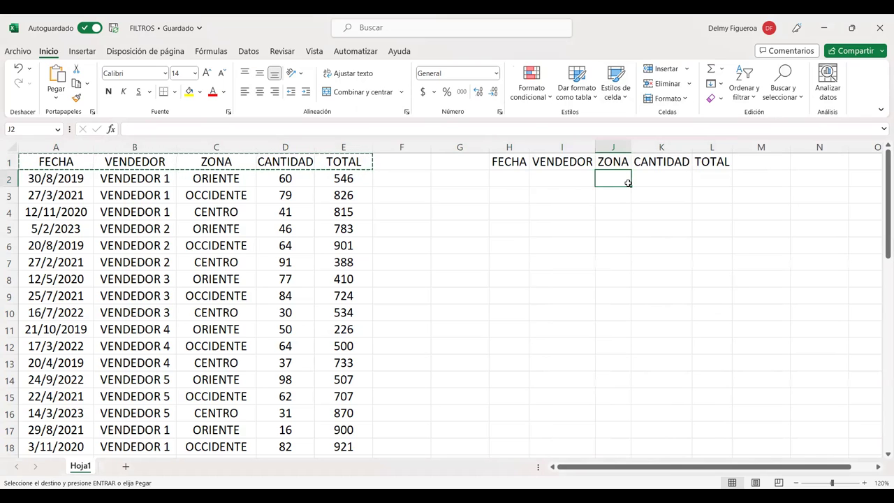
double_click(628, 183)
text(ORIENTE)
key(Return)
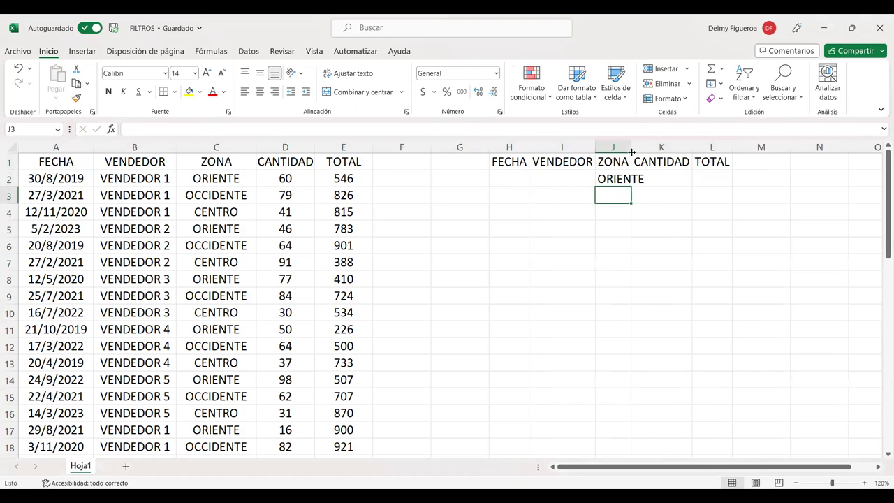
double_click(632, 151)
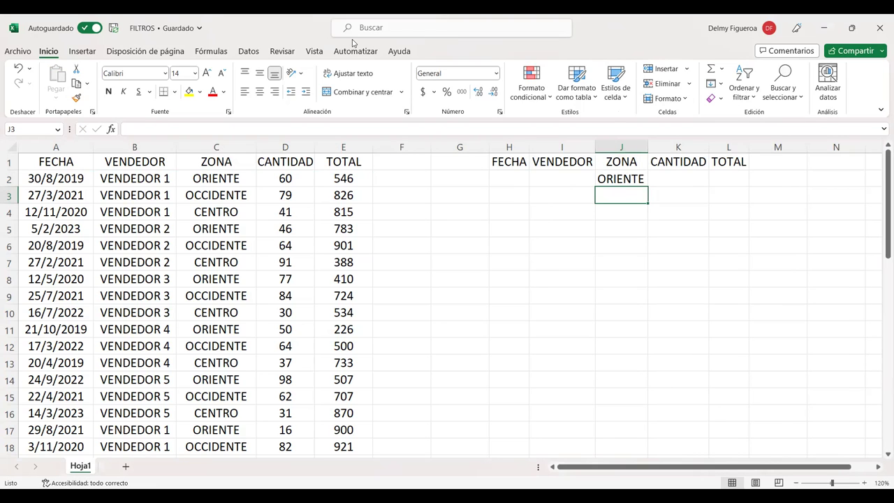
- Run Advanced Filter in place with criteria range H1:L2, leaving only the 17 ORIENTE rows
click(249, 53)
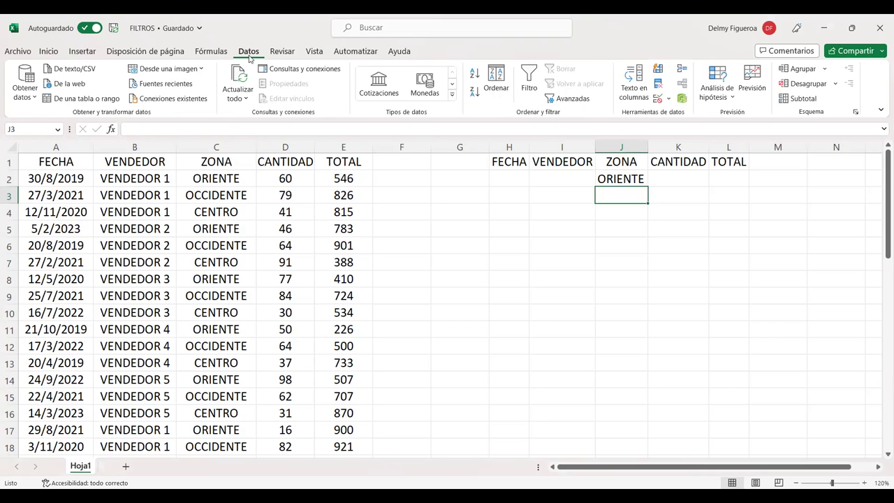
click(573, 99)
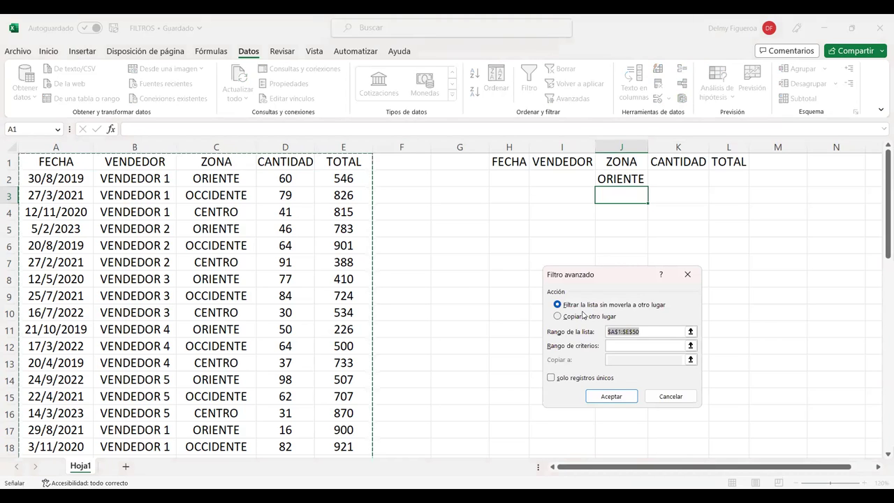
click(641, 345)
click(628, 346)
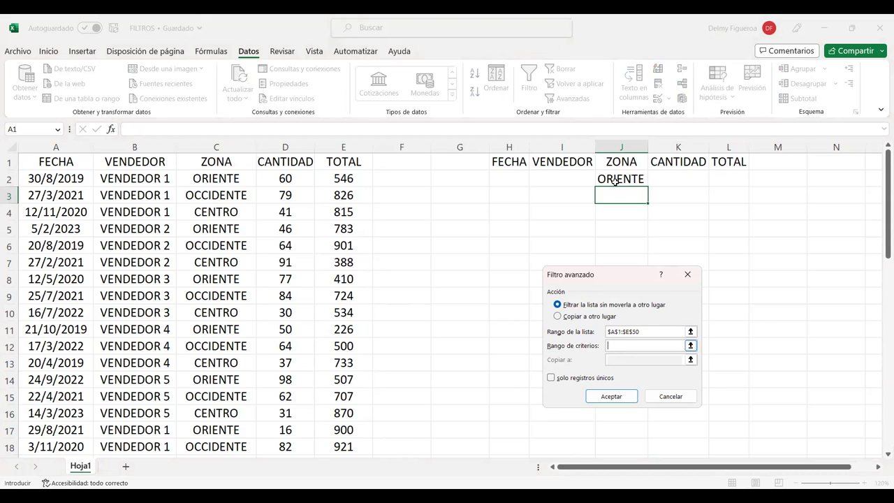
drag(516, 174, 726, 179)
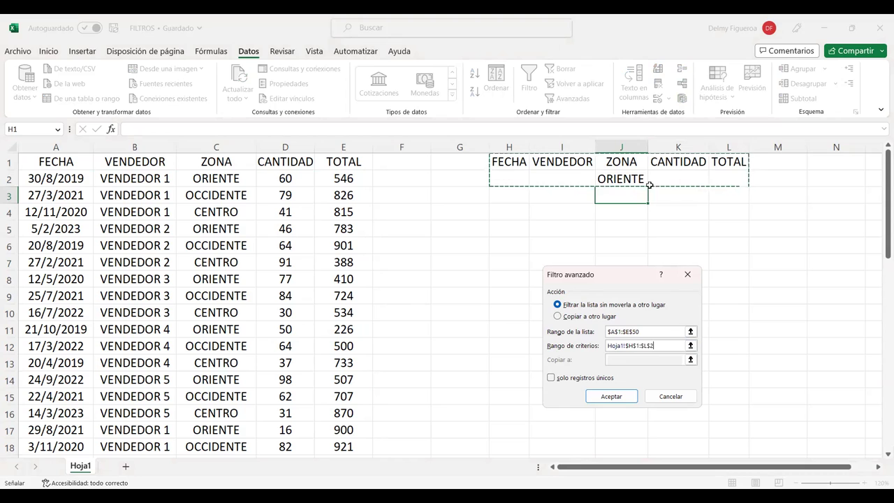
click(627, 396)
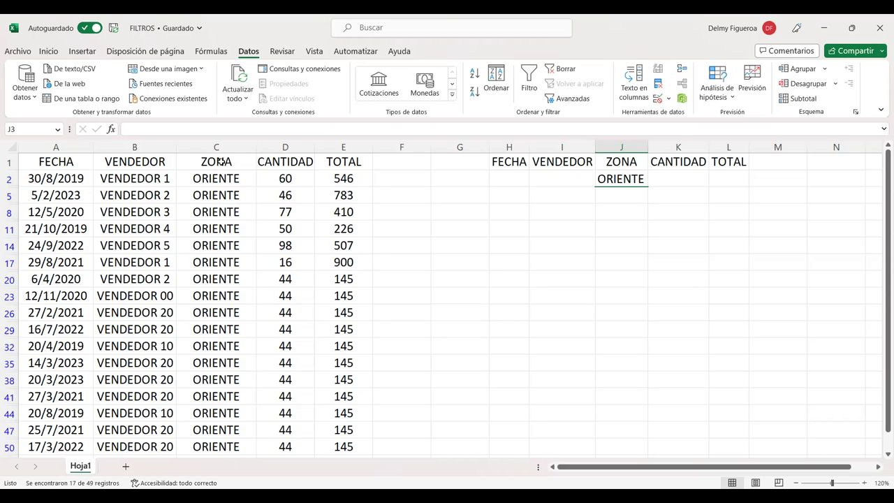
- Clear the advanced filter from the Datos tab so all 49 records show again
scroll(243, 352, down, 3)
scroll(240, 356, up, 3)
click(679, 177)
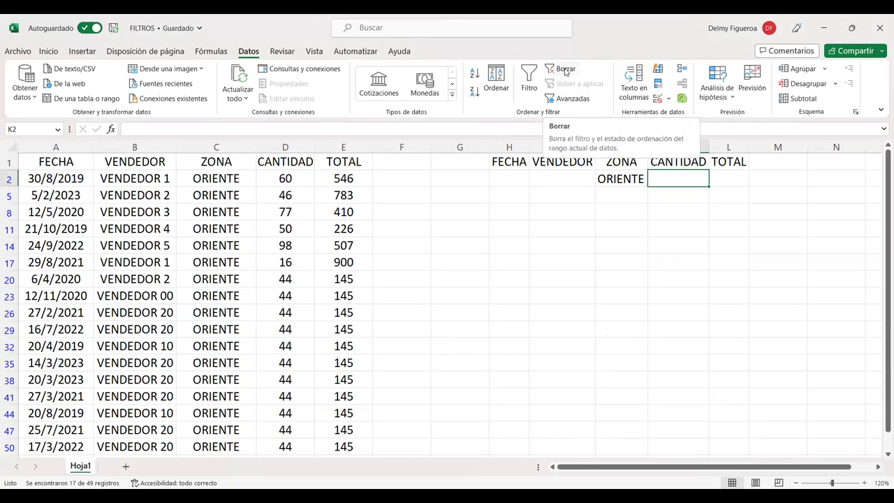
click(566, 70)
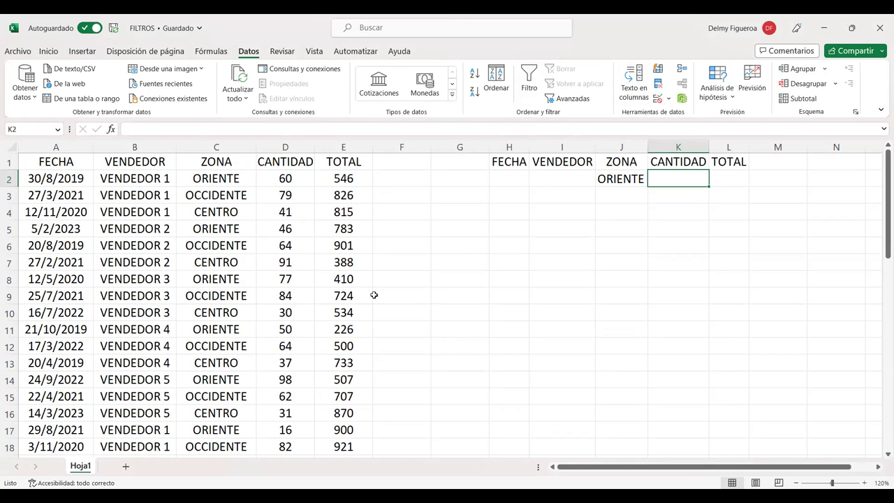
- Open the Advanced Filter dialog and cancel it without filtering
click(515, 180)
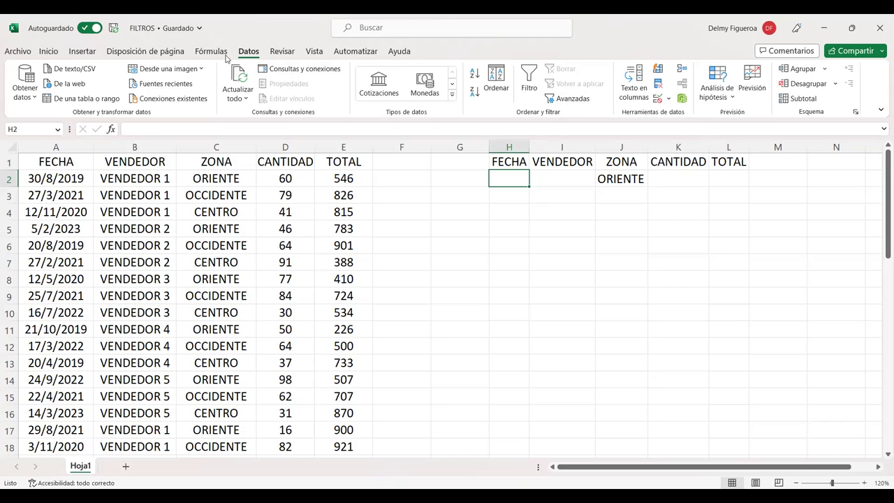
click(569, 98)
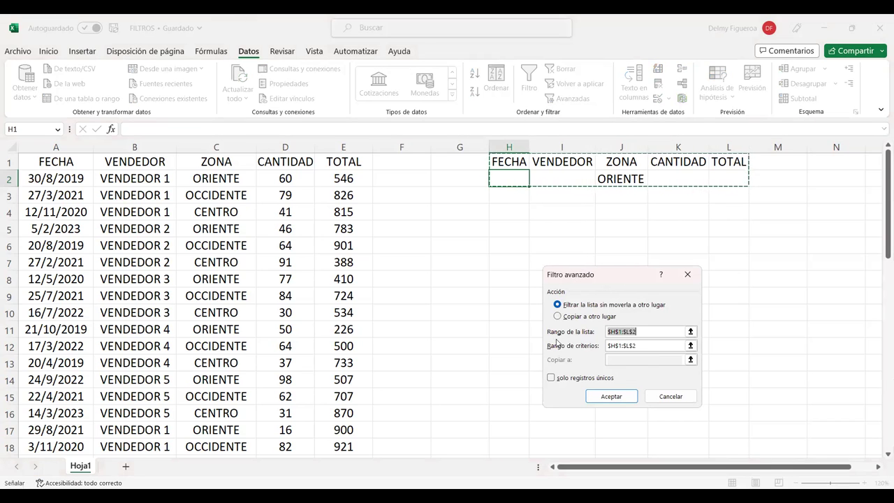
click(670, 396)
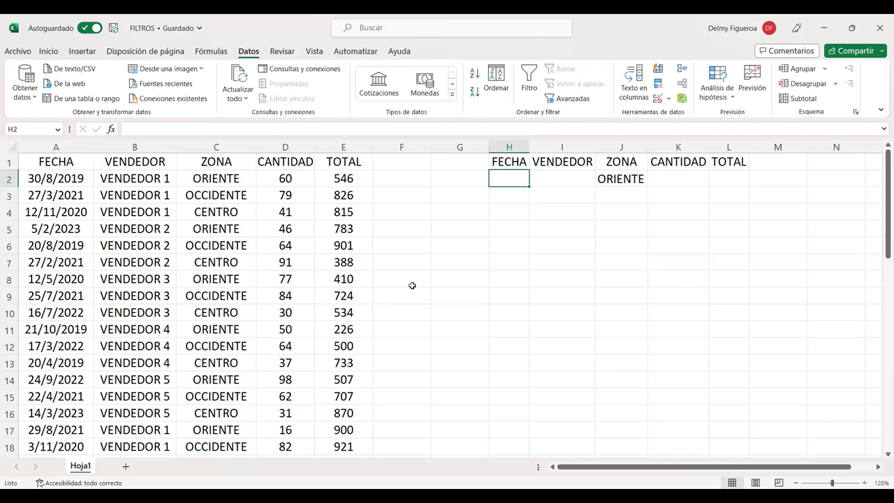
key(Left)
key(Left)
key(Down)
key(Down)
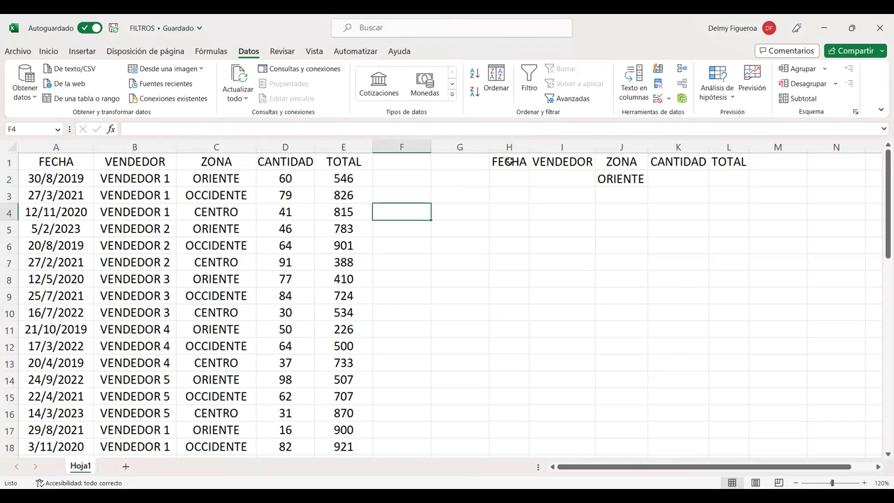
- Compare the H1:L1 criteria headers with A1:E1, then select the ORIENTE cell J2
drag(508, 162, 733, 165)
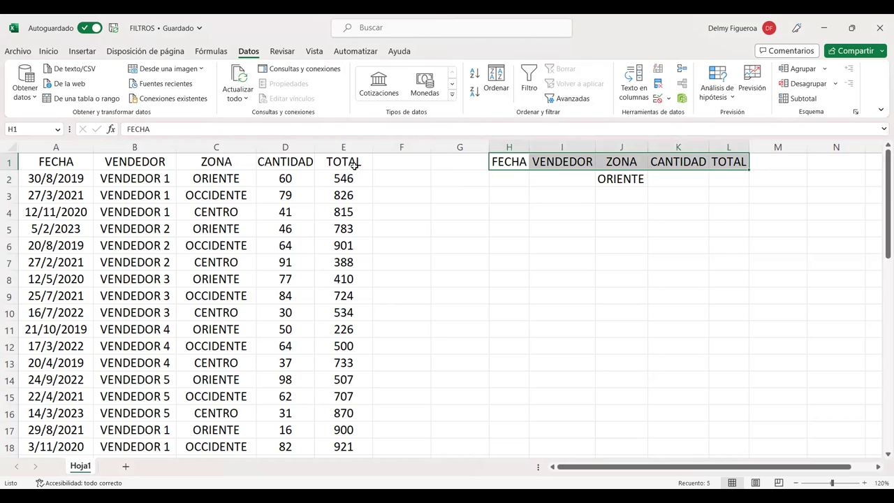
drag(67, 160, 327, 160)
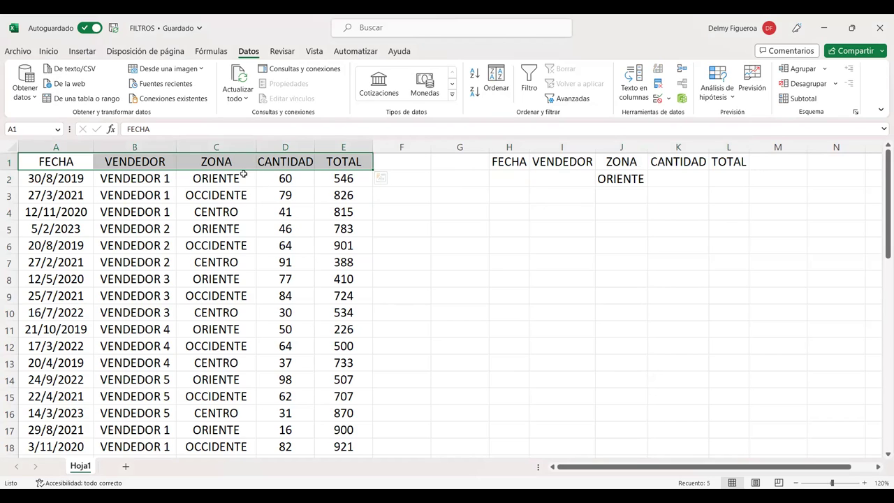
click(498, 166)
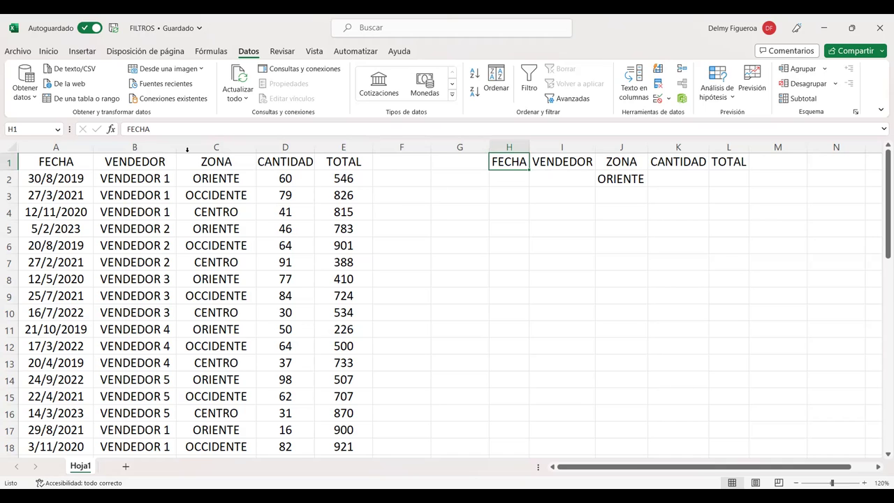
drag(60, 162, 356, 167)
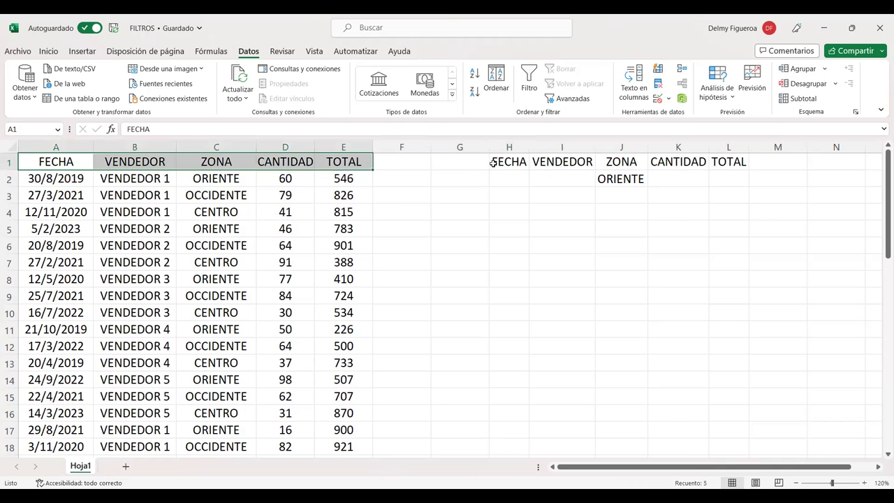
drag(514, 161, 732, 165)
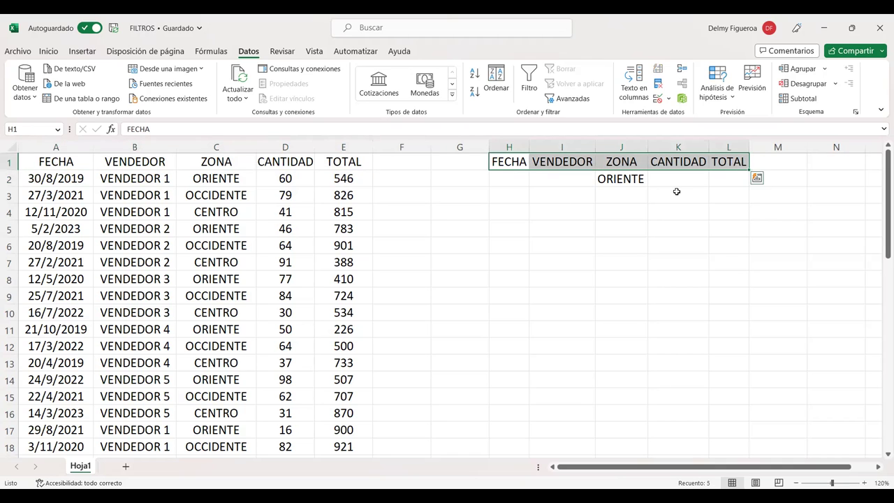
click(623, 202)
click(623, 180)
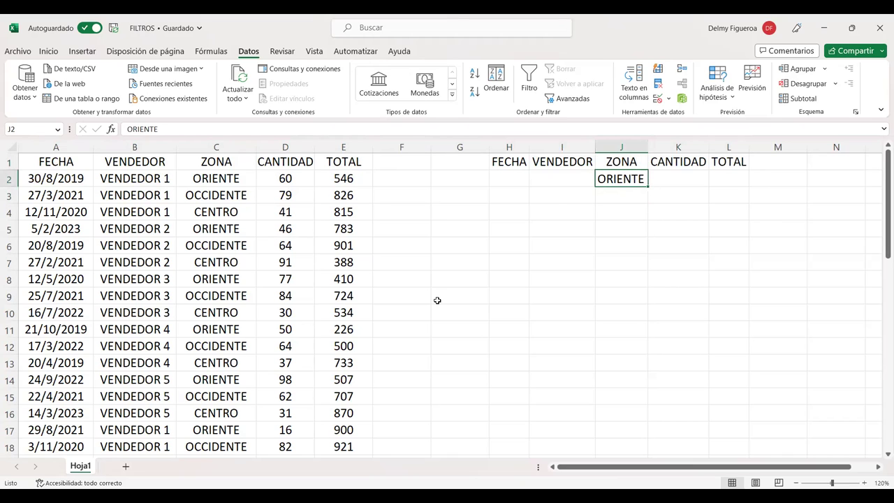
- Replace the ORIENTE criterion with >80 under CANTIDAD in K2, then select H1:L2
key(Delete)
key(Right)
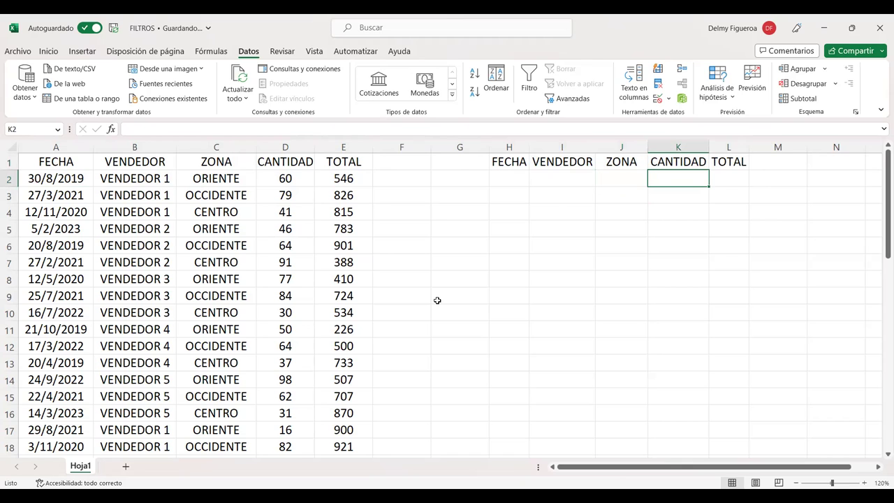
text(<)
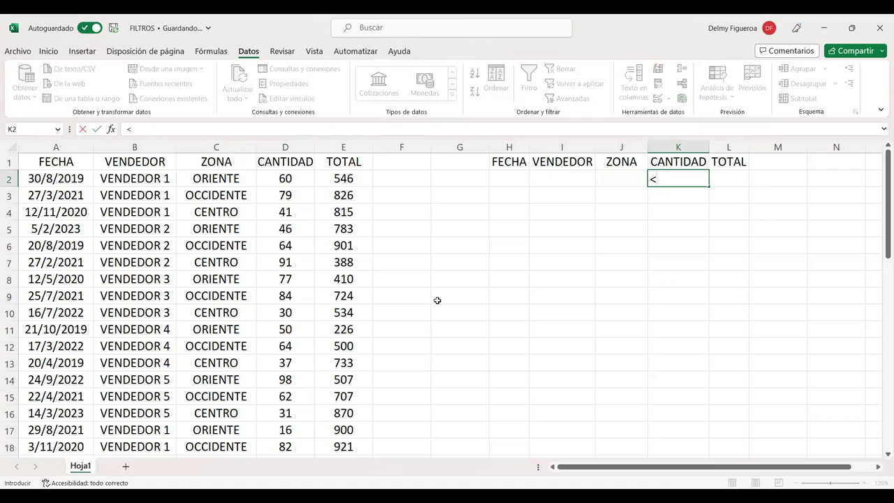
key(BackSpace)
text(80)
key(Return)
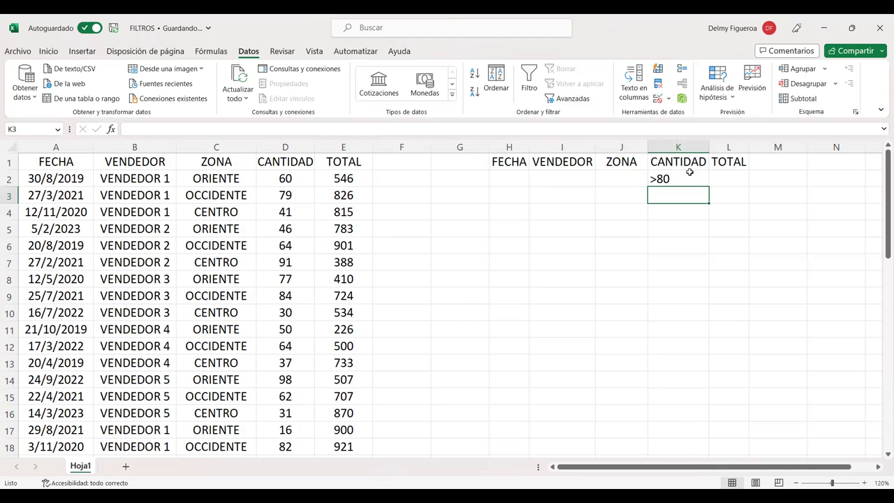
drag(500, 160, 732, 178)
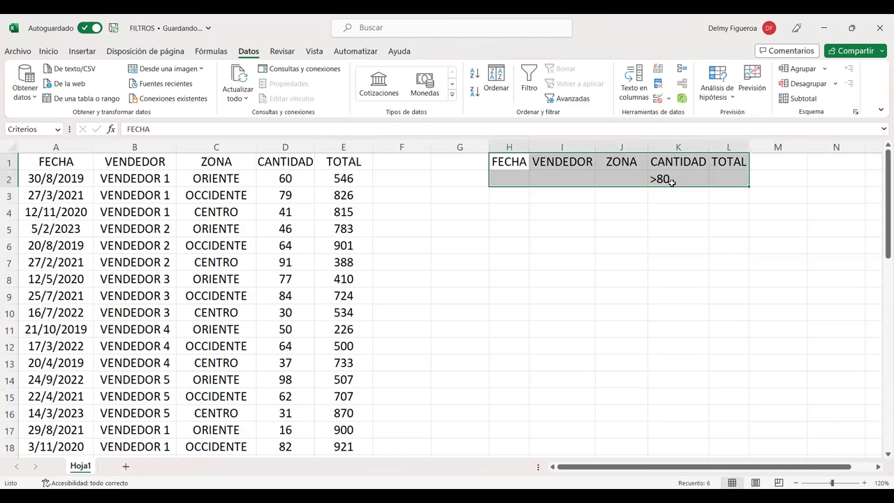
- Open Advanced Filter and set the list range to Hoja1!$A$1:$E$50
click(568, 99)
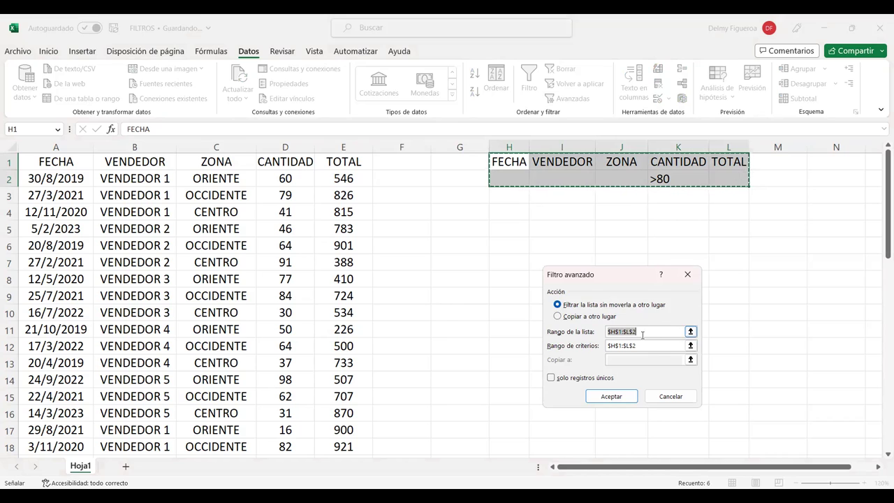
click(60, 161)
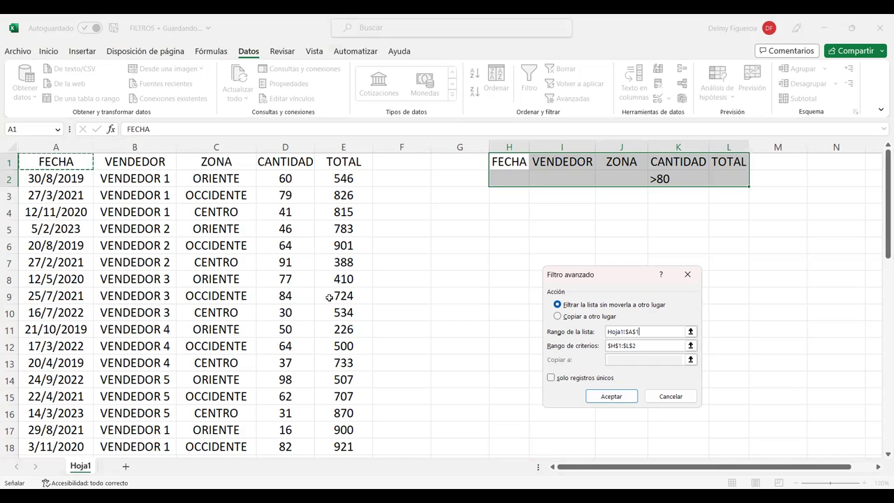
drag(343, 447, 342, 425)
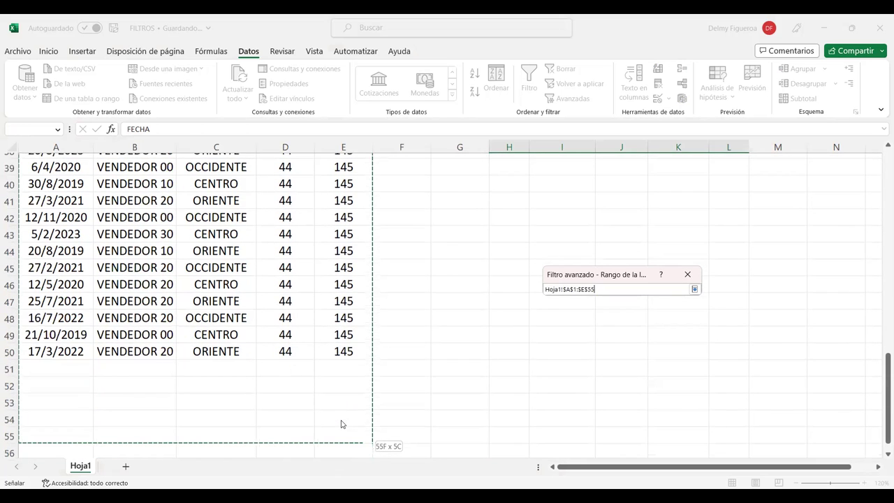
drag(341, 424, 282, 346)
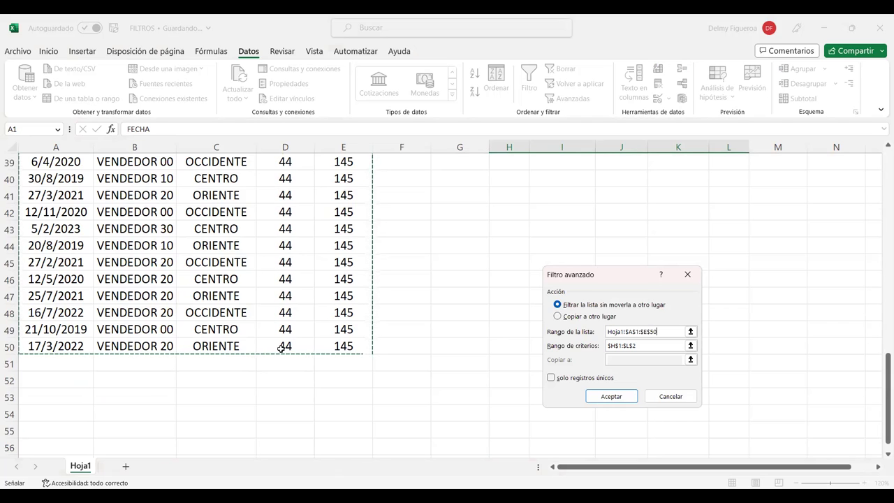
scroll(282, 346, up, 4)
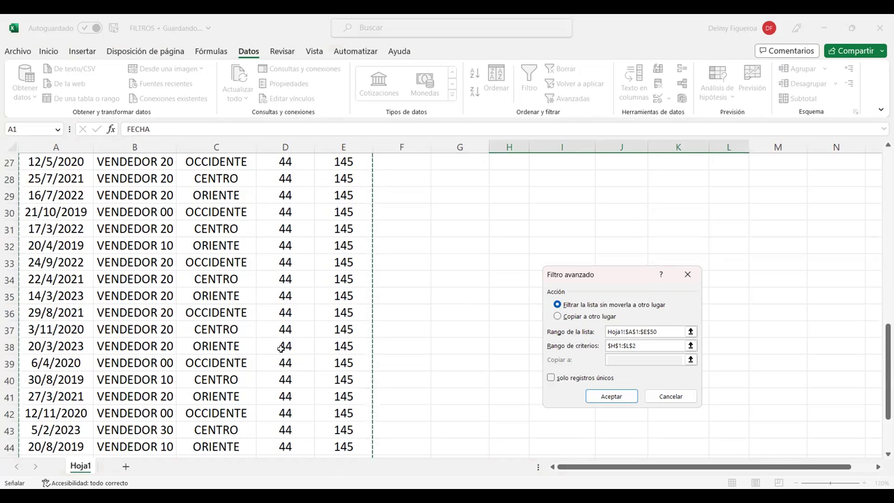
scroll(282, 346, up, 2)
scroll(282, 262, up, 7)
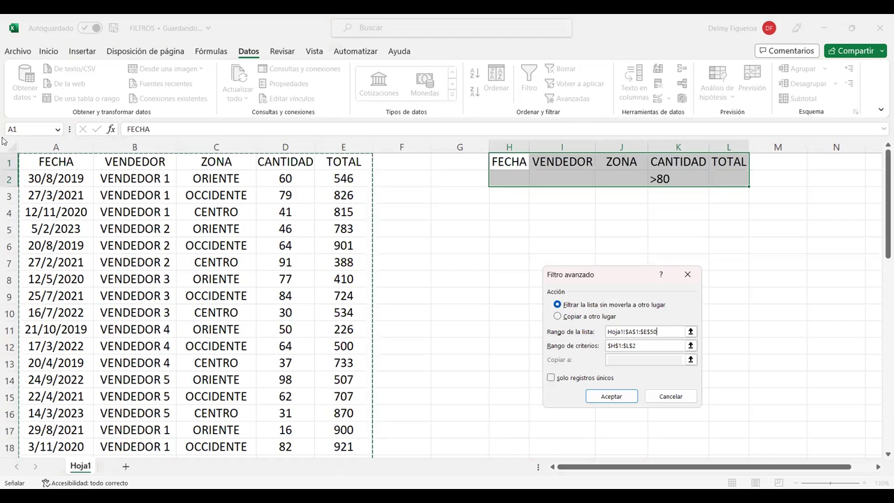
mouse_move(63, 162)
mouse_down()
mouse_move(77, 164)
mouse_move(326, 419)
mouse_up()
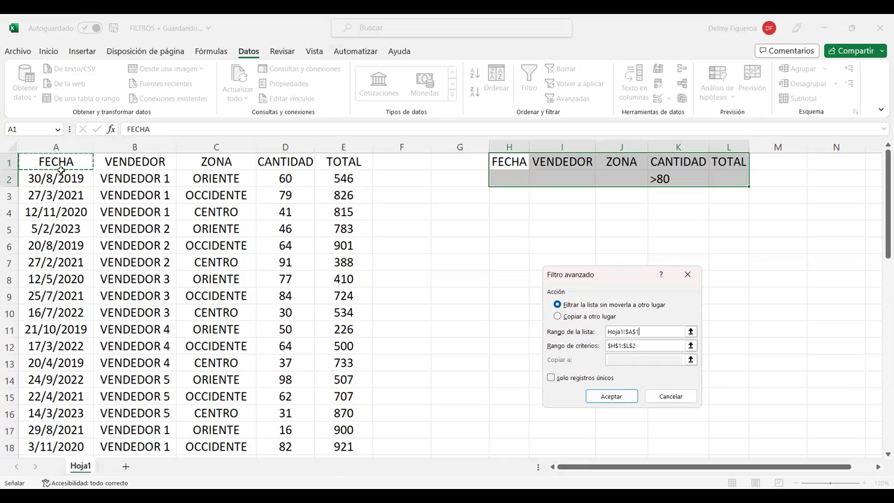
key(ctrl+shift+Right)
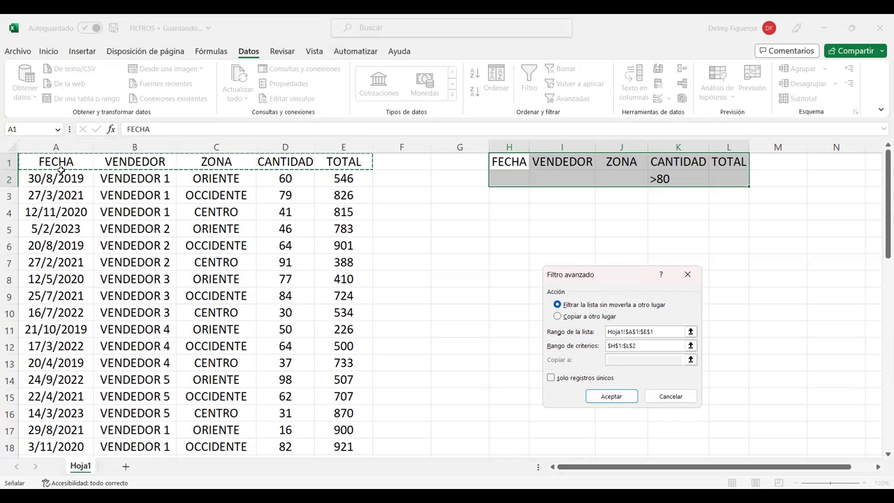
key(BackSpace)
text(50)
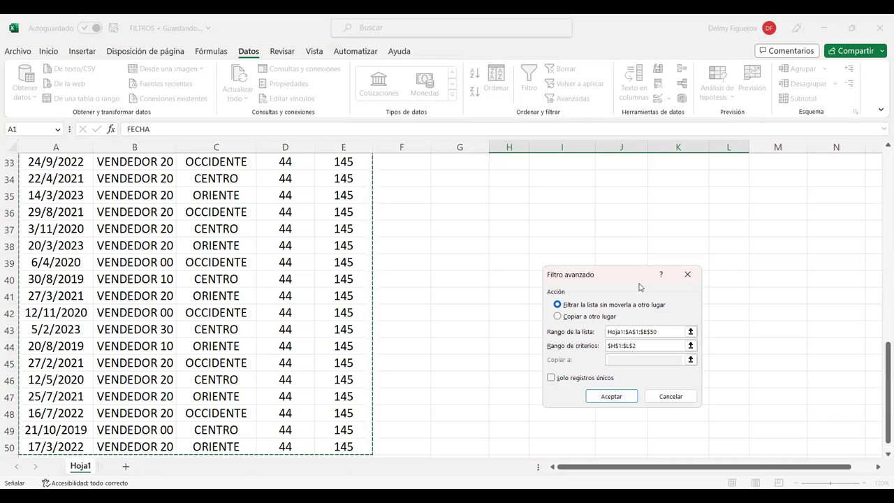
- Move into the criteria range field holding $H$1:$L$2
scroll(246, 245, up, 10)
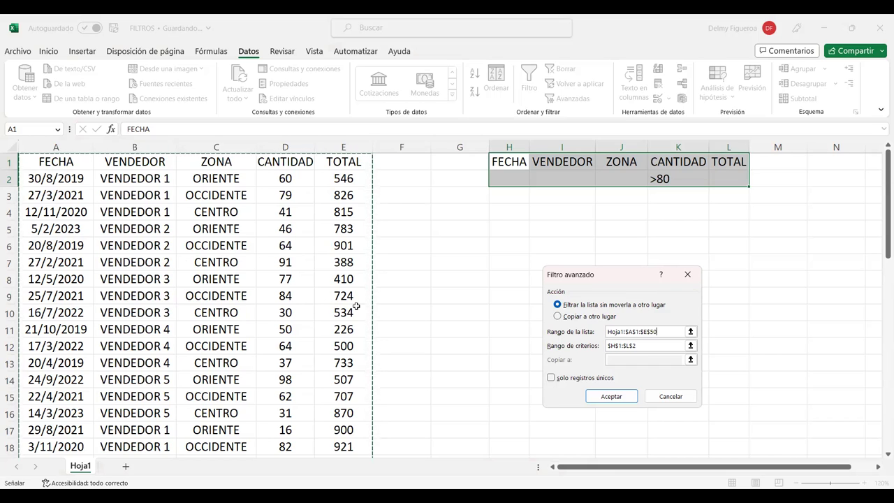
click(609, 344)
click(615, 334)
click(659, 345)
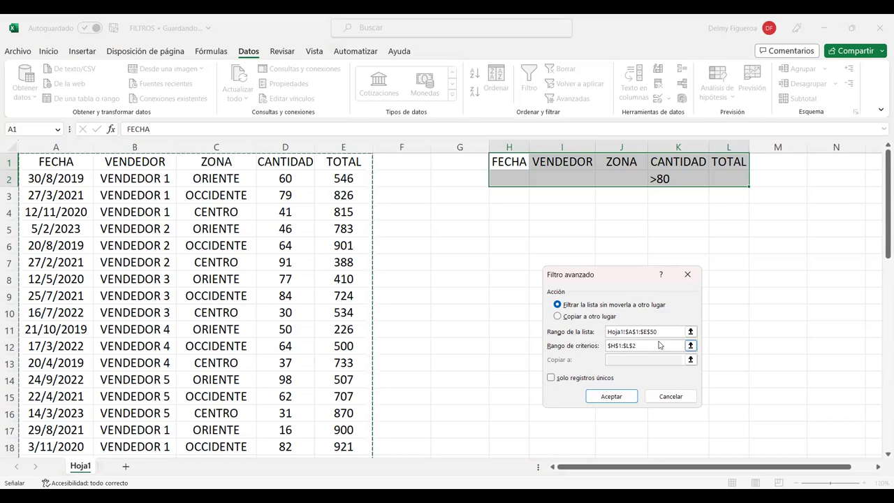
click(644, 347)
- Re-enter the criteria range as H1:L2 and filter in place, leaving 5 rows with CANTIDAD over 80
double_click(645, 345)
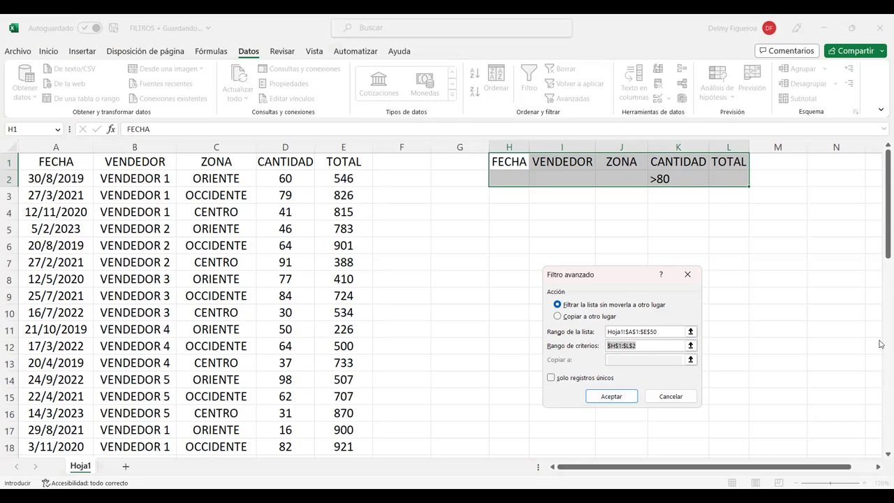
key(BackSpace)
click(524, 162)
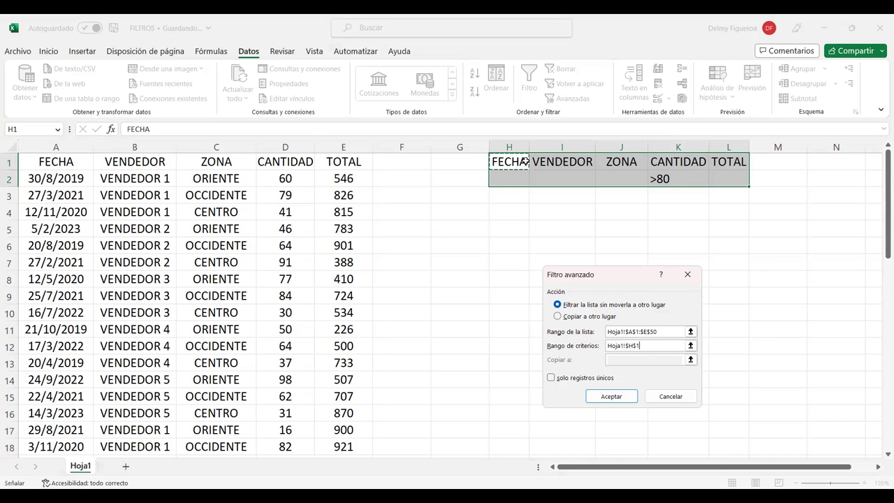
drag(726, 172, 737, 181)
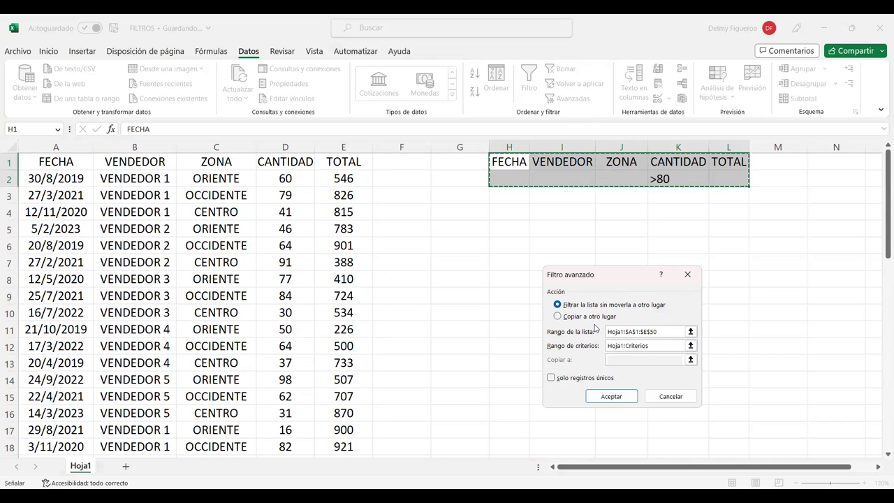
click(627, 400)
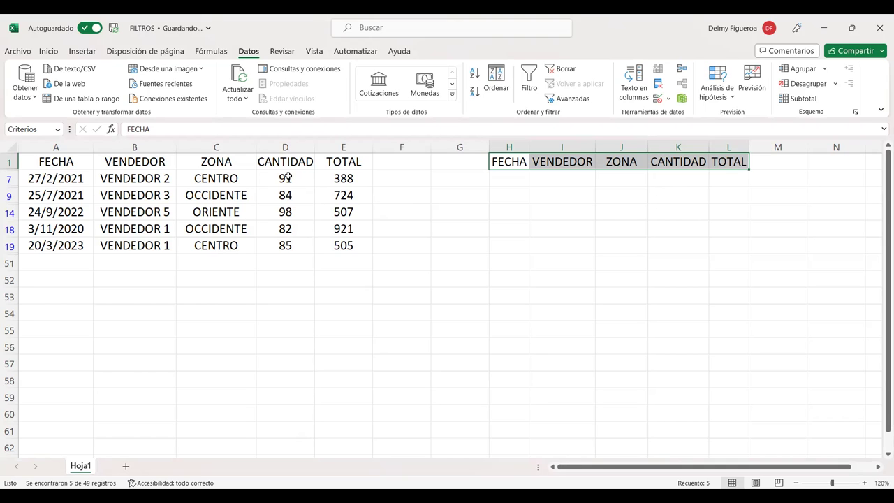
- Check the filtered CANTIDAD values, then clear the filter to show all rows
drag(288, 178, 288, 243)
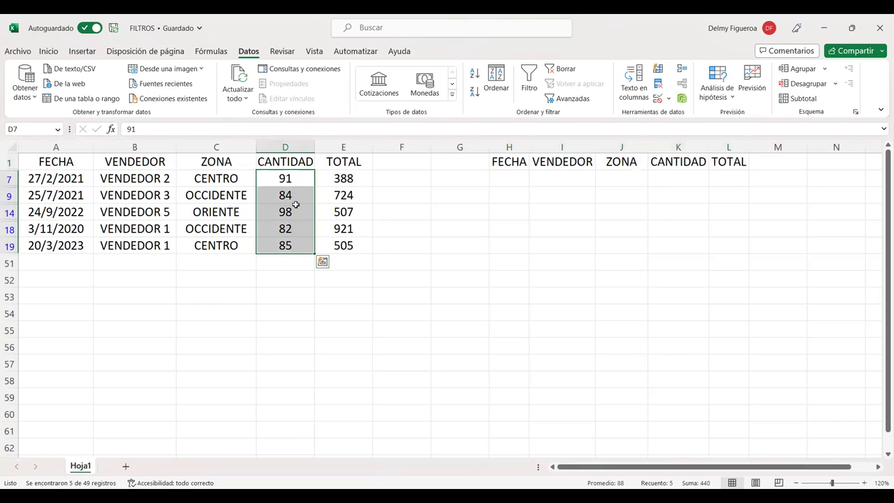
click(297, 176)
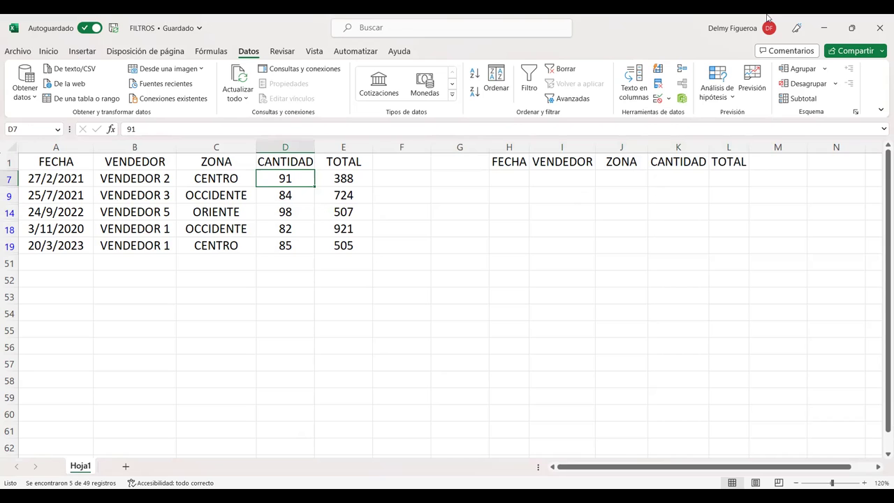
click(558, 73)
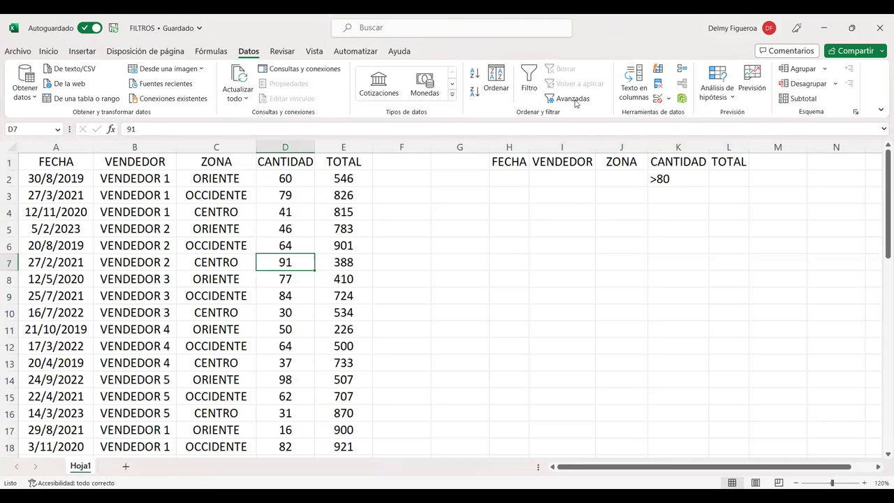
- Move the TOTAL criteria header to M1 and copy CANTIDAD into L1 as a second header
click(59, 165)
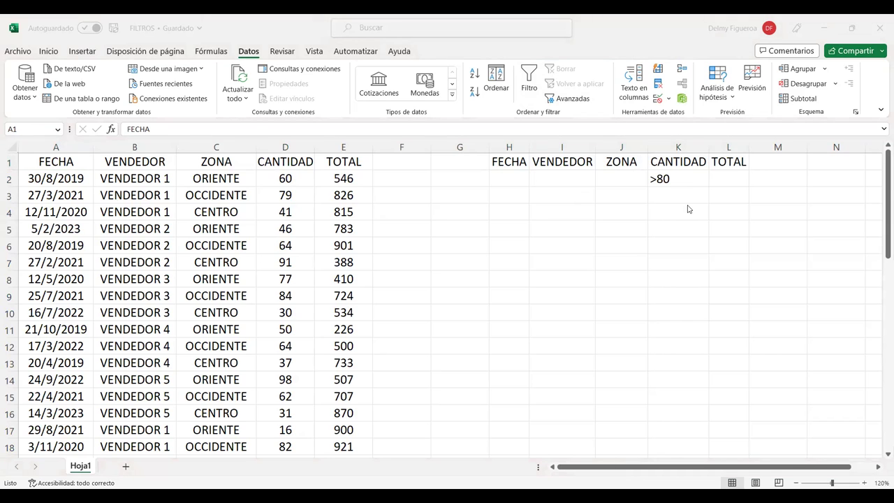
click(720, 179)
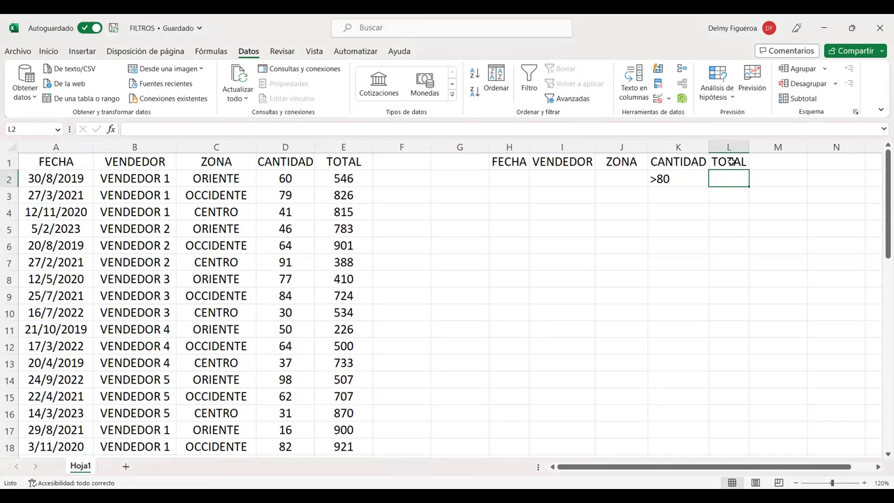
click(732, 162)
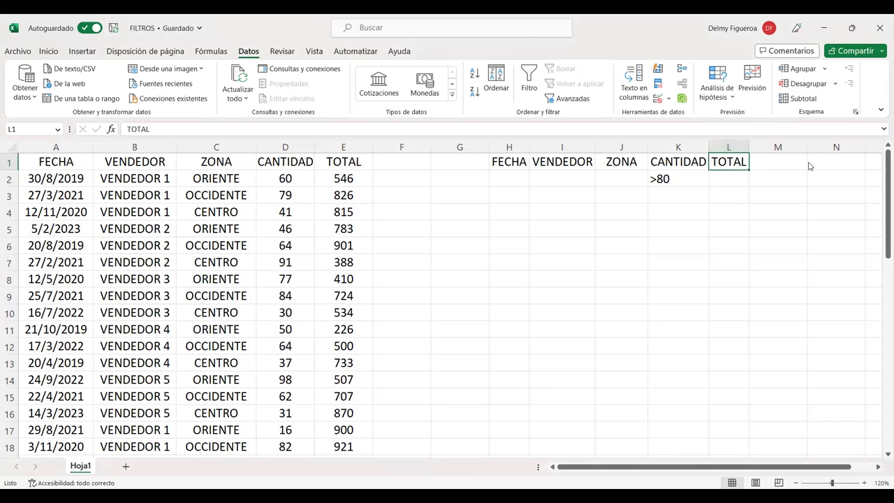
drag(745, 157, 780, 163)
click(669, 161)
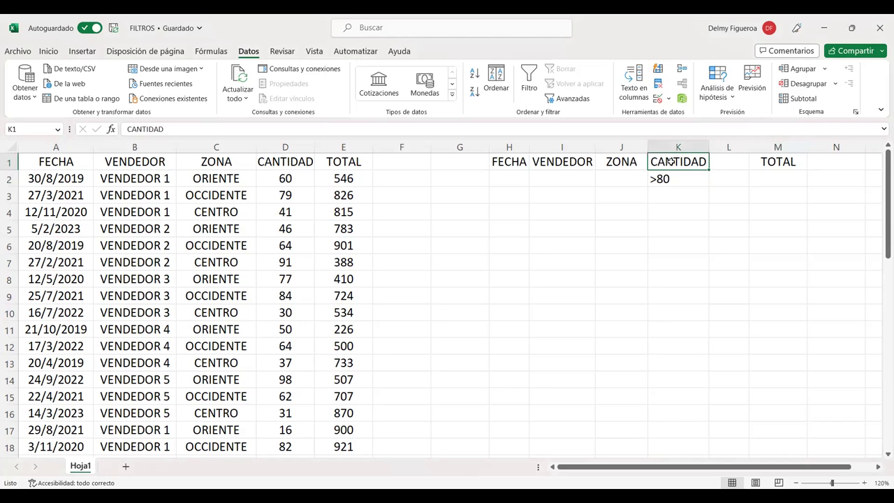
drag(709, 171, 730, 165)
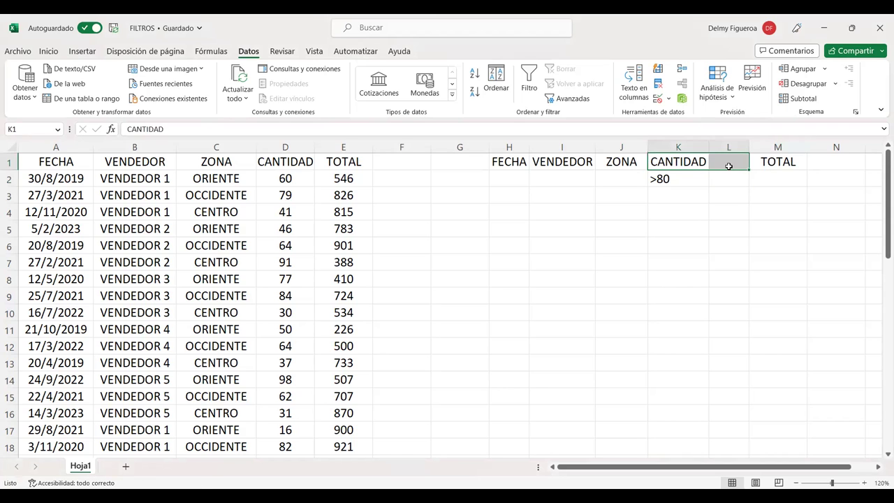
double_click(748, 146)
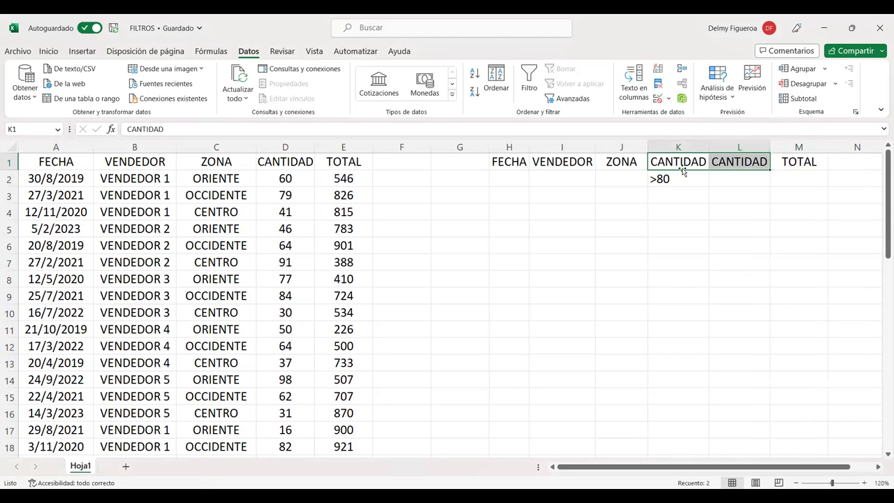
- Enter <50 in L2 under the second CANTIDAD header, beside >80 in K2
click(731, 176)
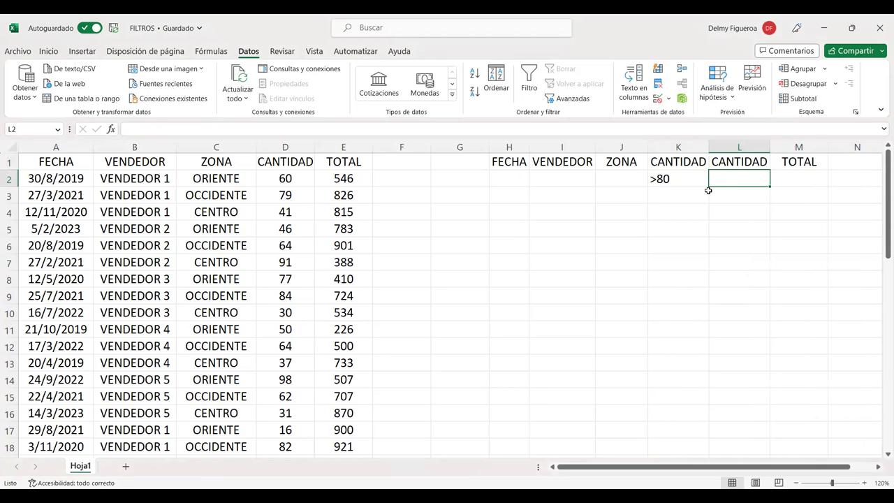
text(<)
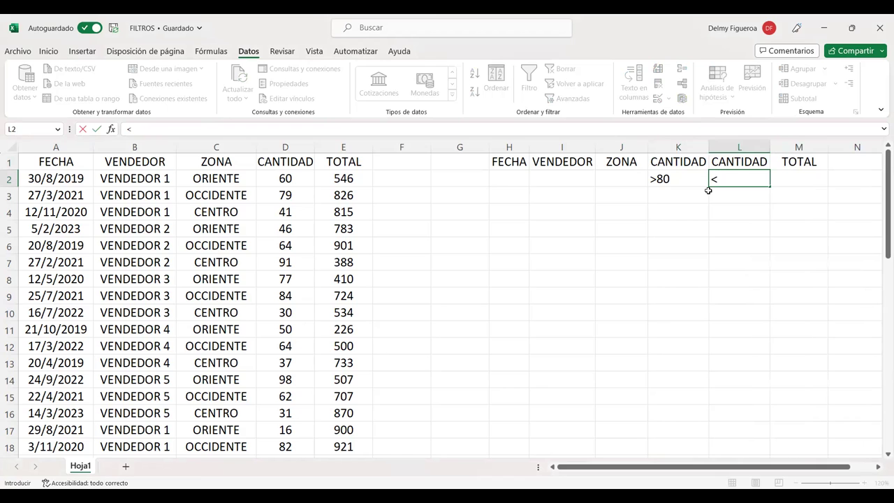
text(50)
key(Return)
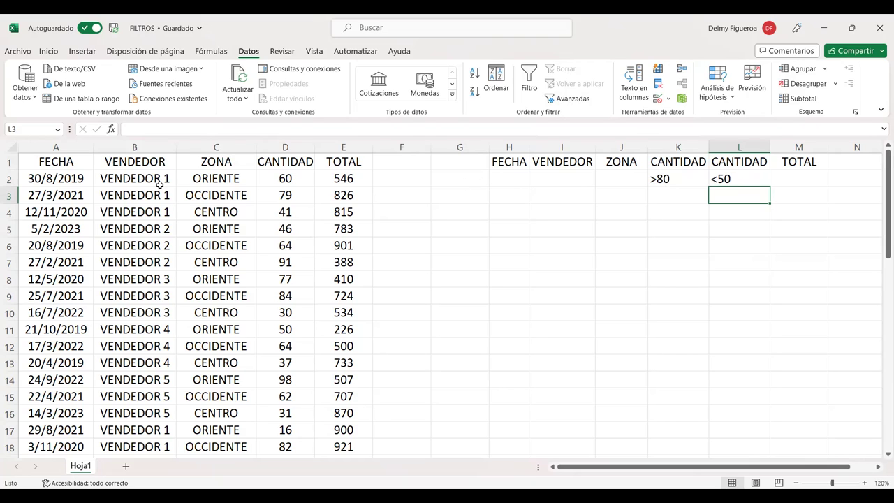
click(679, 184)
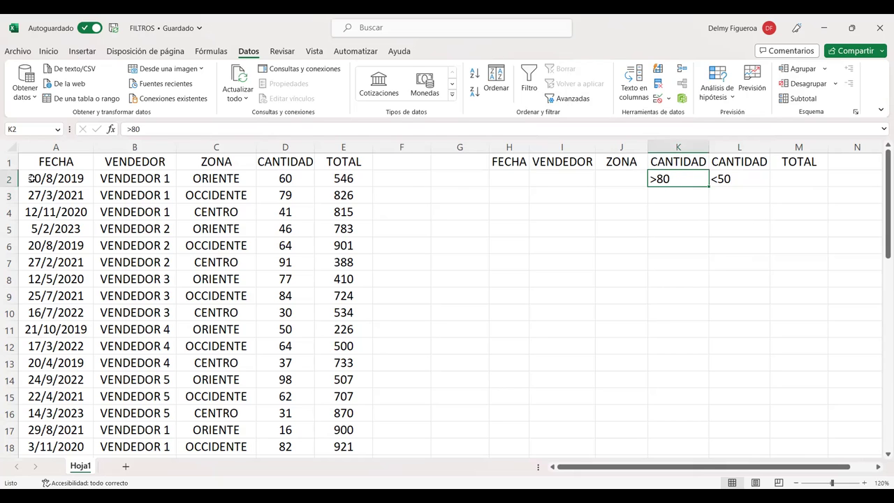
- Insert five empty rows above the sales table so its headers sit in row 6
click(7, 161)
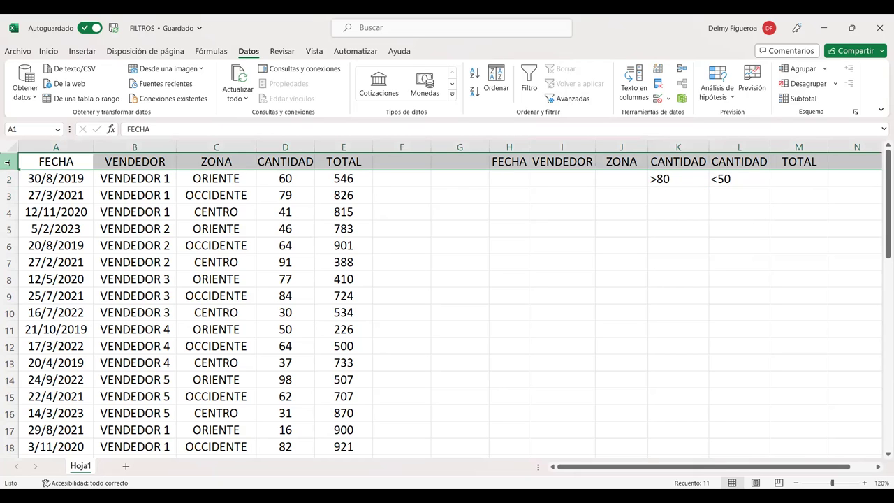
right_click(7, 161)
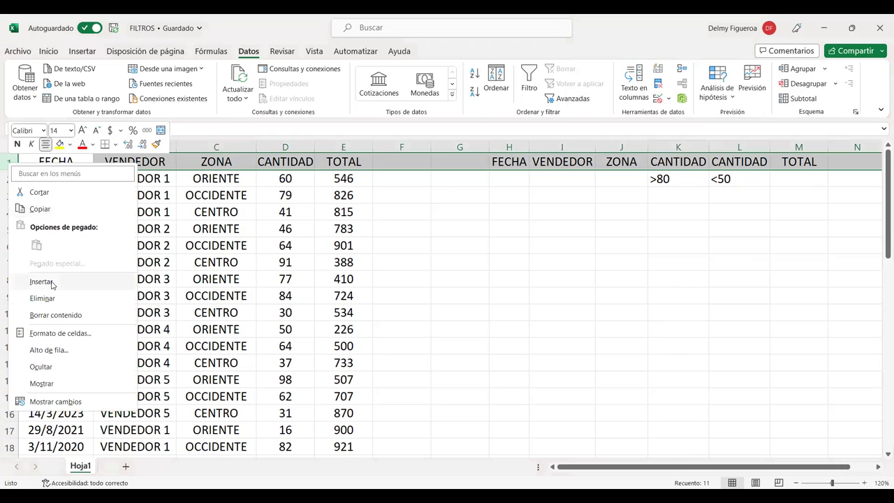
click(41, 282)
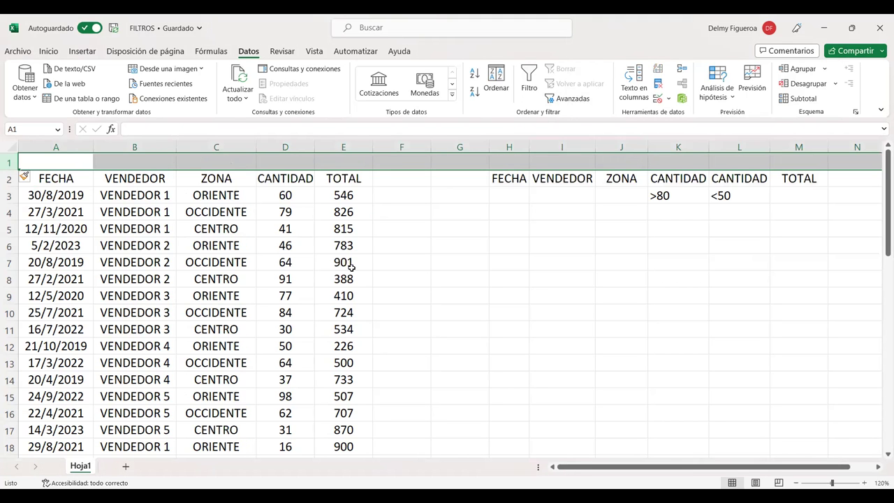
key(ctrl+plus)
key(ctrl+plus)
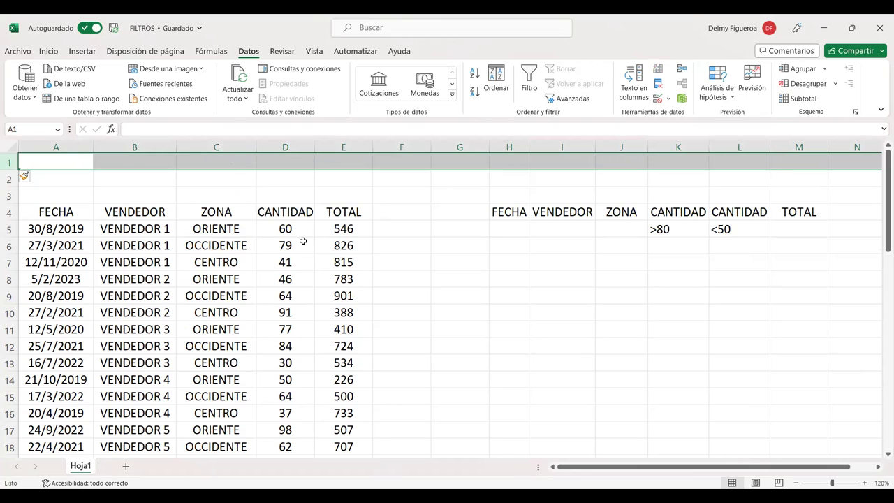
key(ctrl+plus)
key(ctrl+plus)
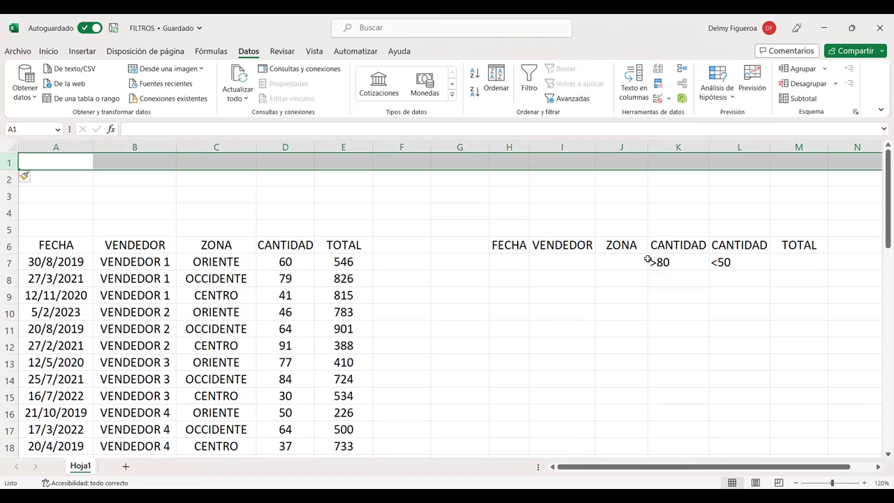
click(621, 312)
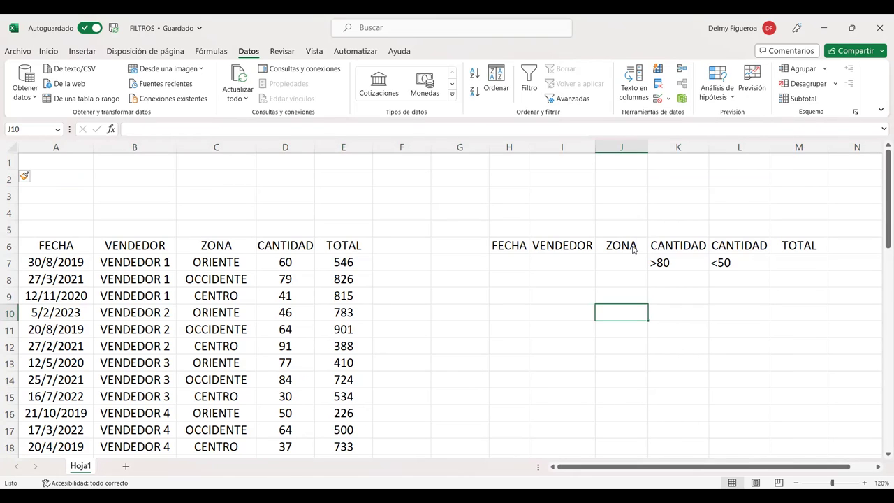
- Move the criteria block from H6:M7 back up to H1:M2
click(658, 262)
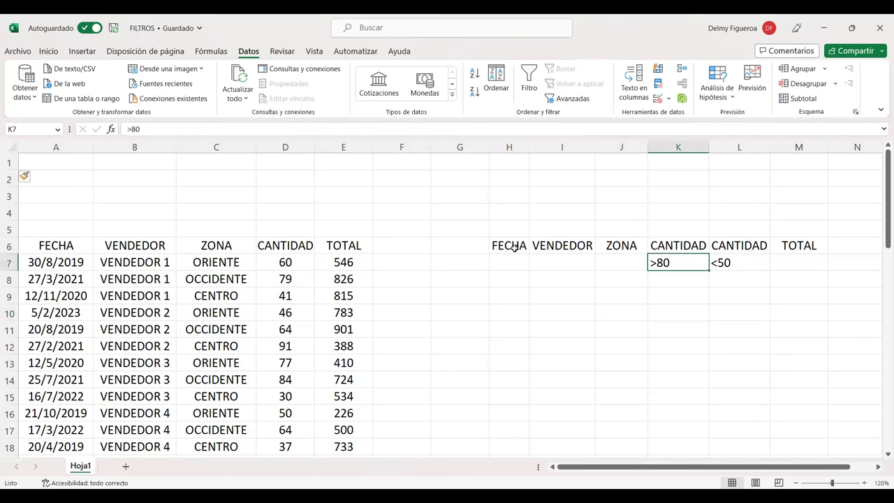
drag(514, 246, 799, 262)
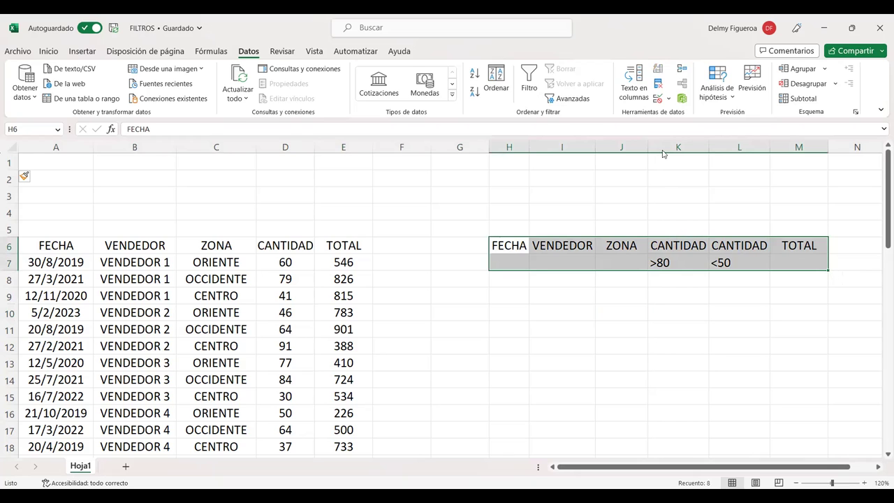
drag(671, 236, 606, 183)
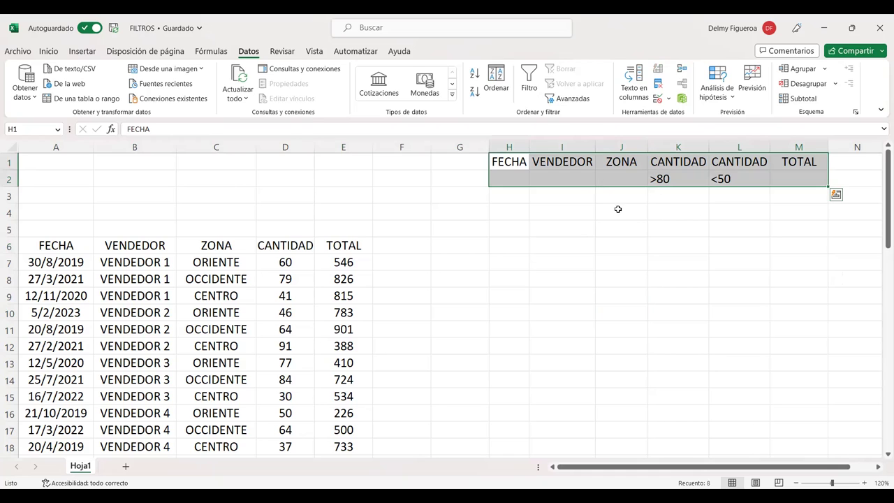
click(454, 246)
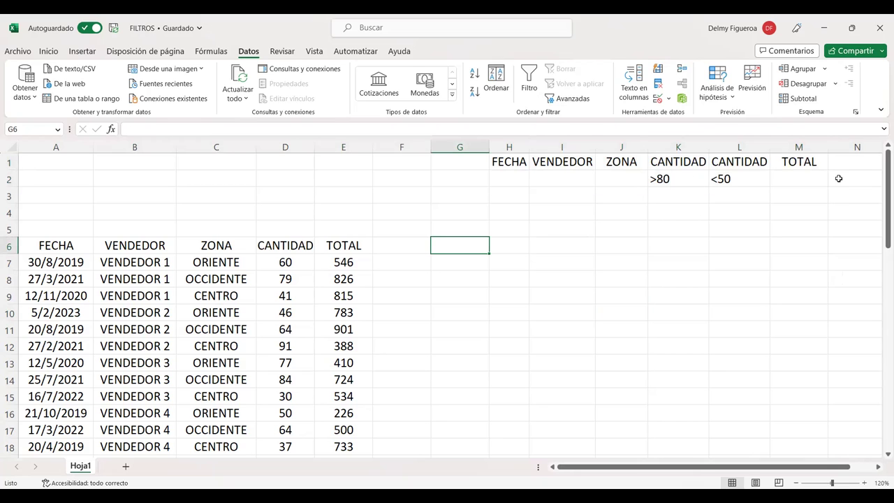
- Advanced-filter A6:E55 in place with criteria H1:M2 (0 of 49 match), then select K2
click(583, 103)
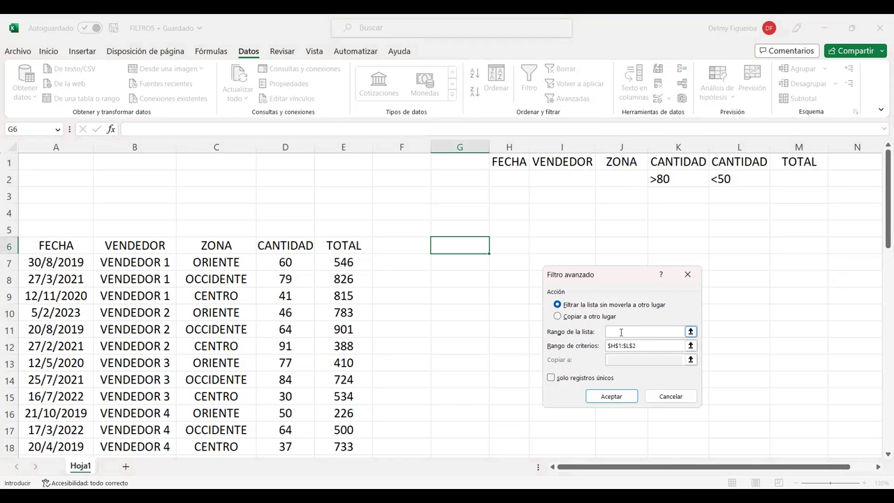
click(65, 246)
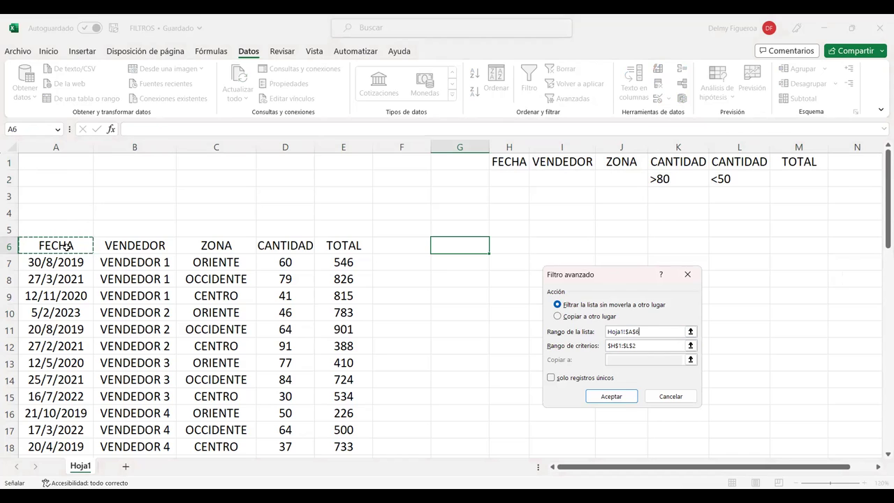
key(ctrl+shift+Right)
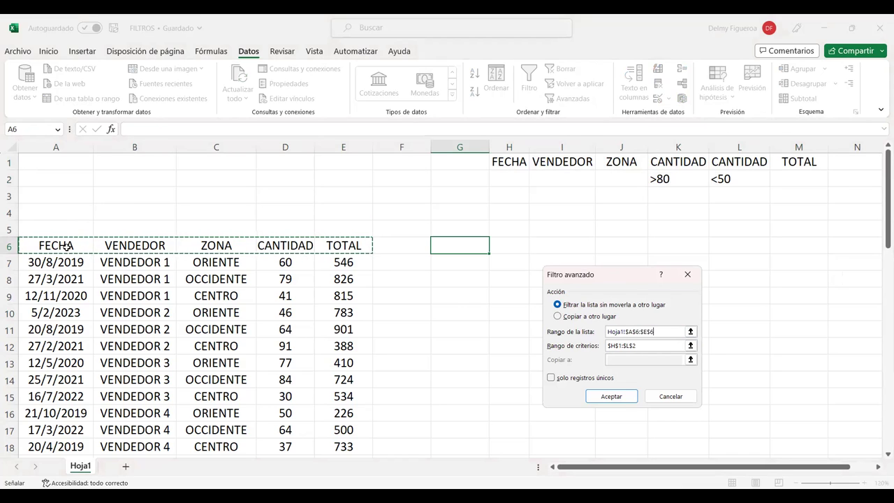
key(ctrl+shift+Down)
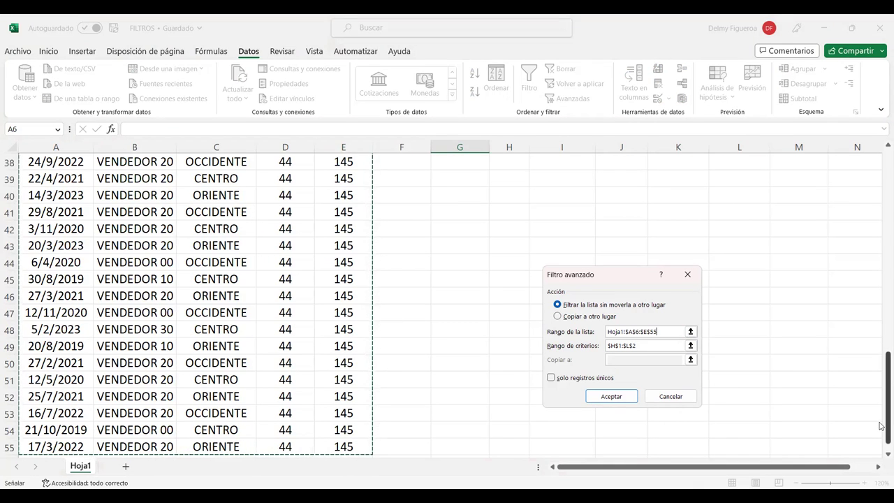
drag(887, 363, 882, 183)
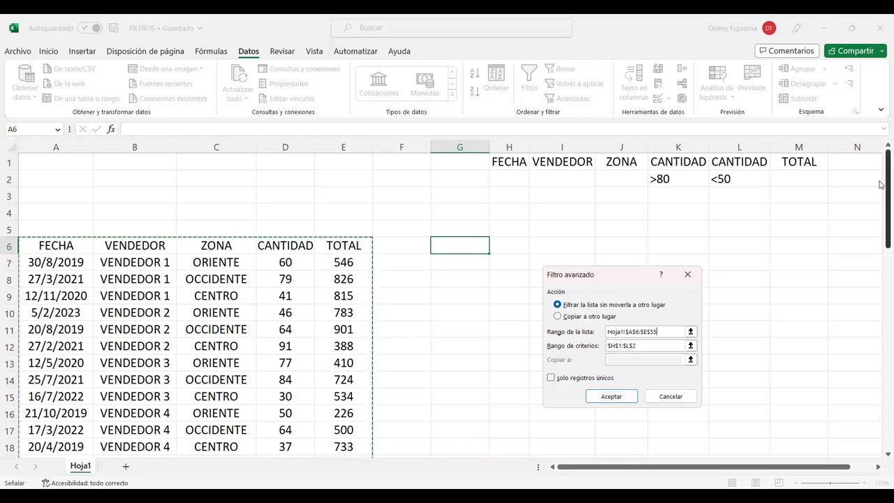
drag(651, 347, 593, 336)
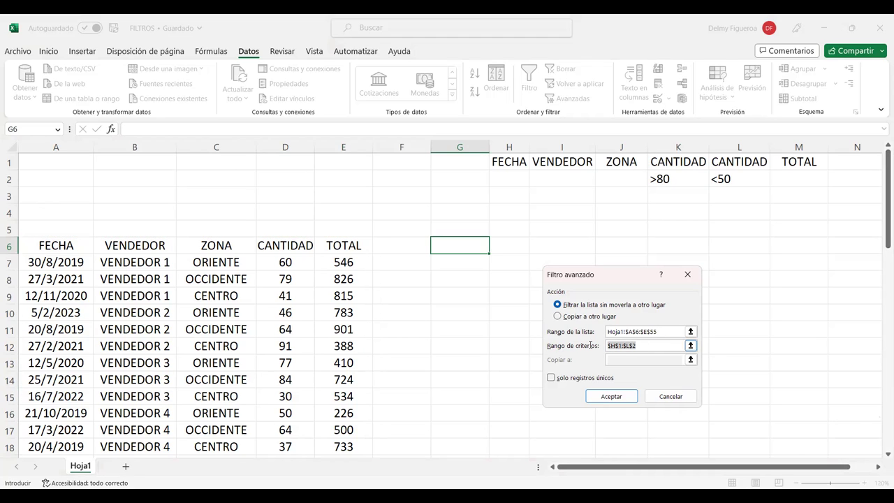
key(BackSpace)
drag(509, 161, 770, 174)
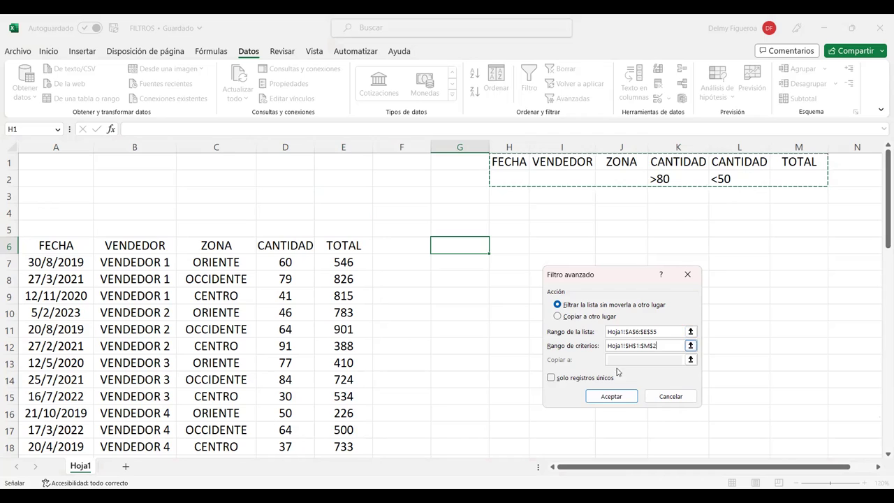
click(615, 399)
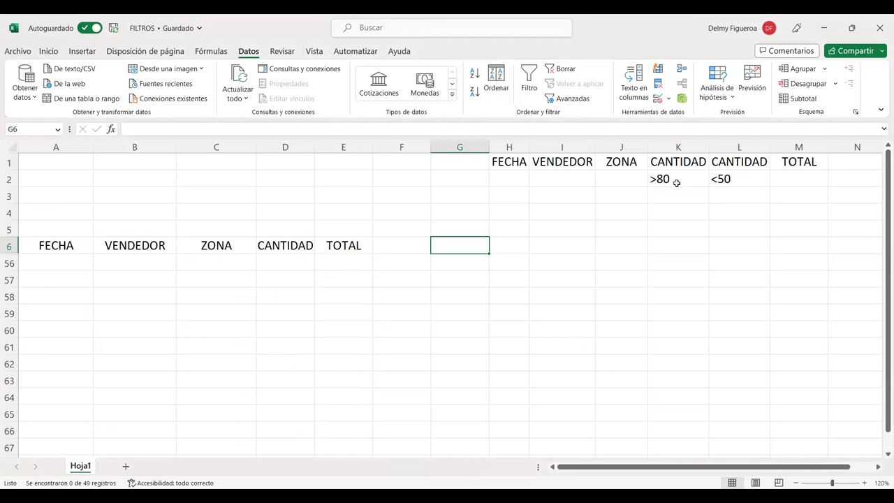
click(676, 183)
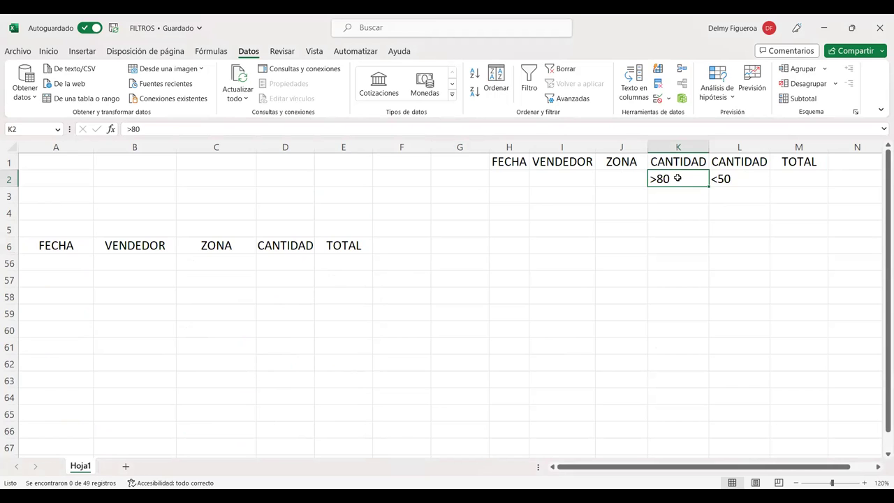
- Set the CANTIDAD criteria to <50 in K2 and >80 in L2
text(<50)
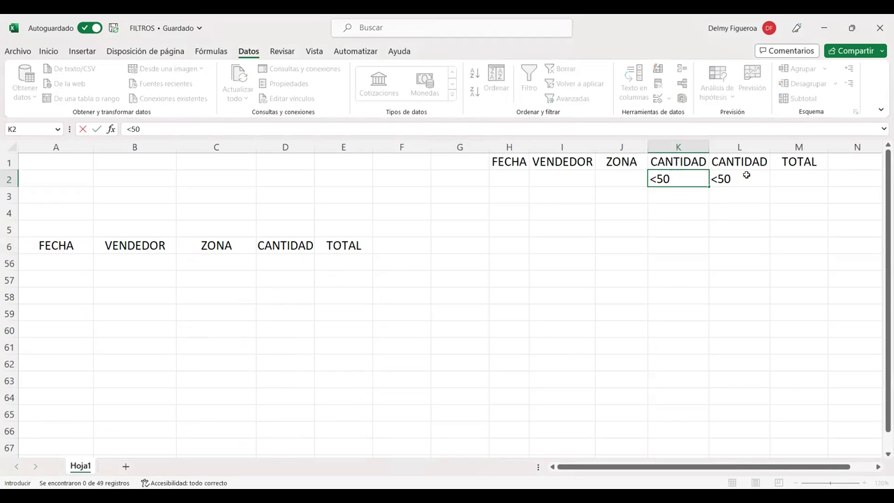
click(746, 176)
click(163, 132)
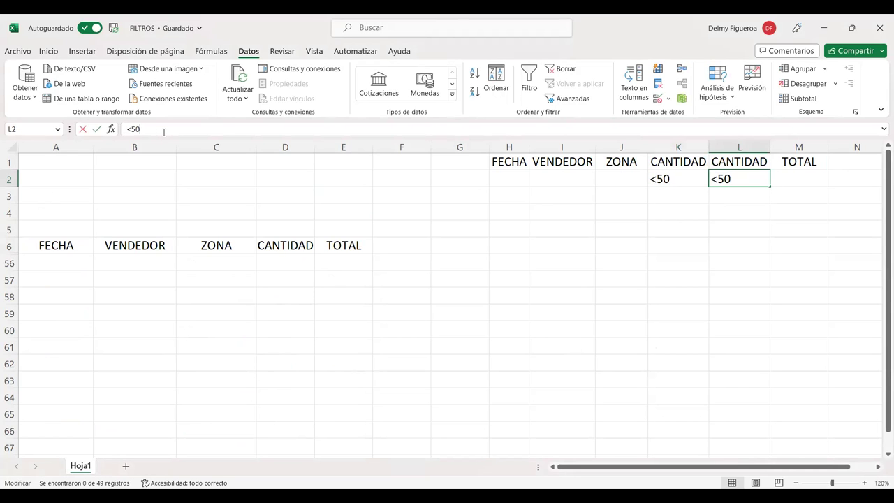
key(BackSpace)
key(BackSpace)
key(BackSpace)
text(80)
key(Return)
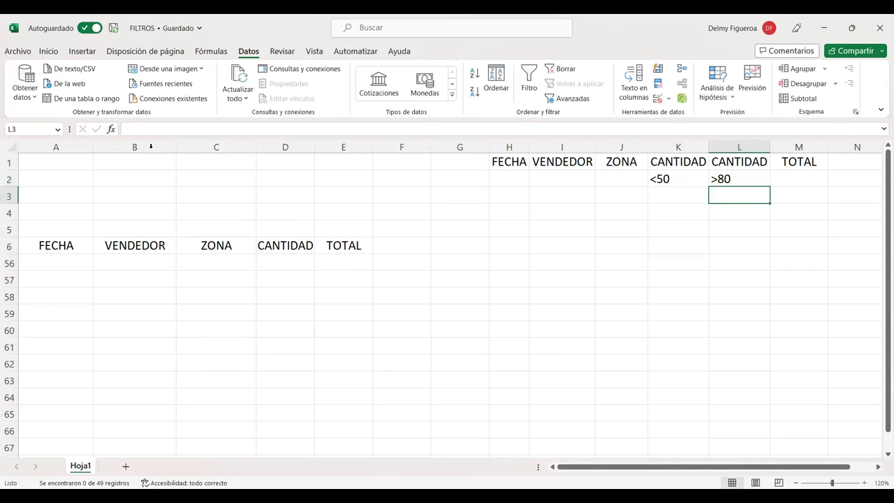
- Clear the filter so every sales row is visible again
click(563, 68)
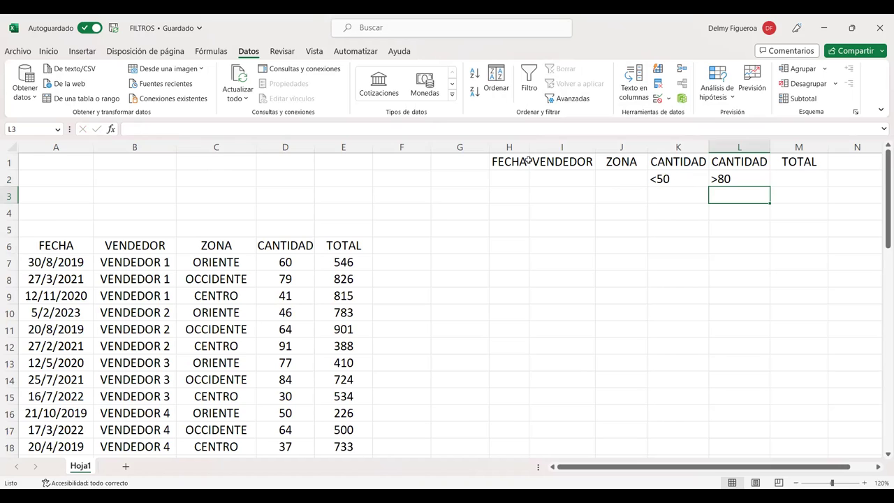
drag(517, 159, 751, 166)
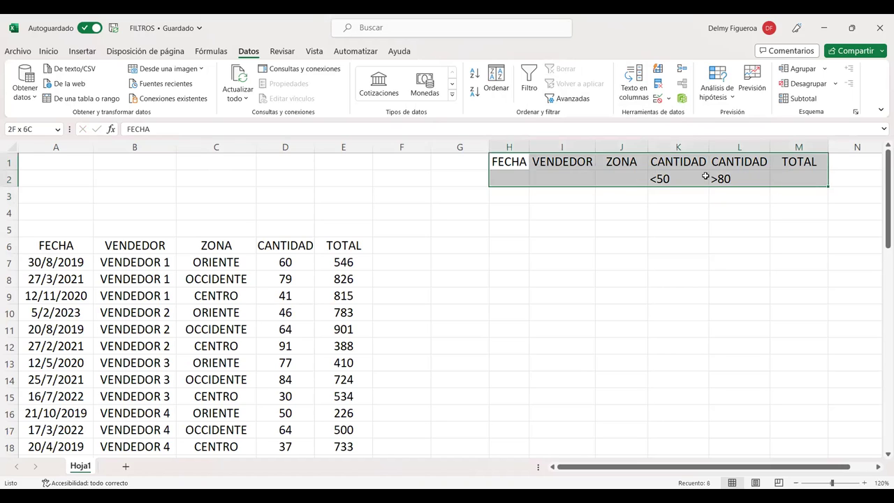
click(300, 243)
click(570, 99)
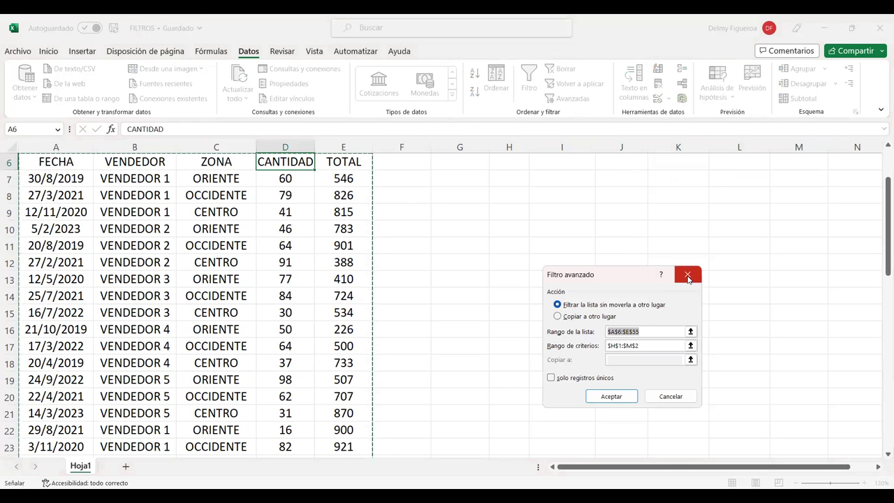
click(688, 278)
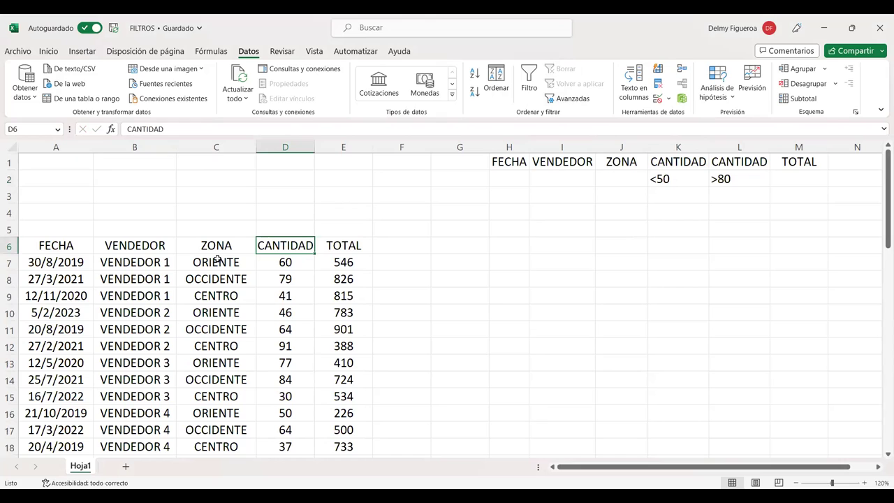
- Place the selection on a cell inside the sales table
click(230, 277)
click(133, 269)
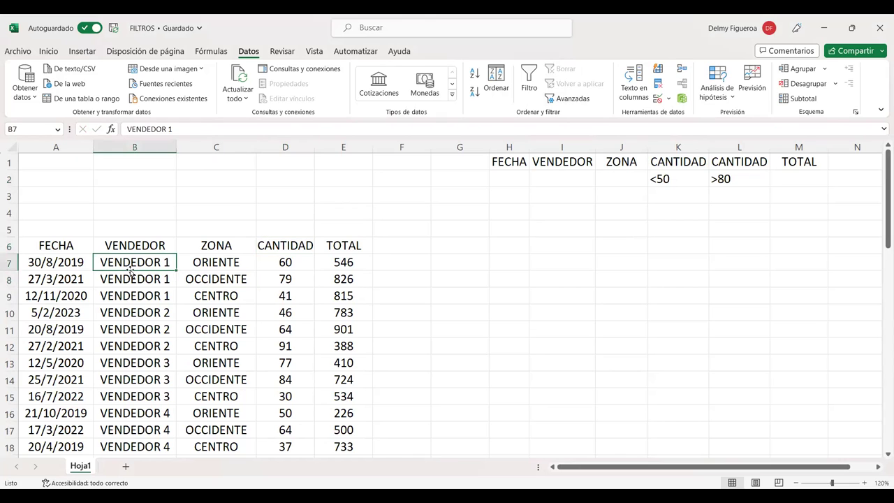
click(67, 294)
click(116, 299)
click(218, 298)
click(221, 314)
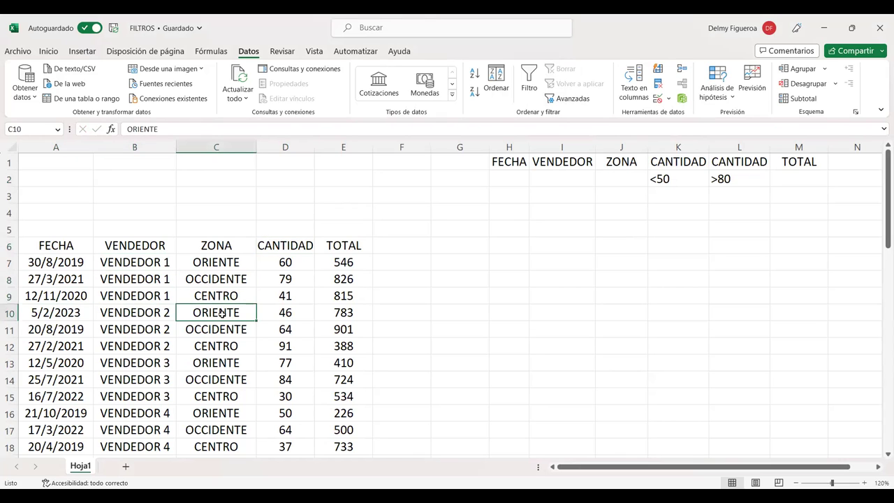
- Rerun the advanced filter with criteria H1:M2 (<50, >80), again matching 0 of 49 records
click(572, 100)
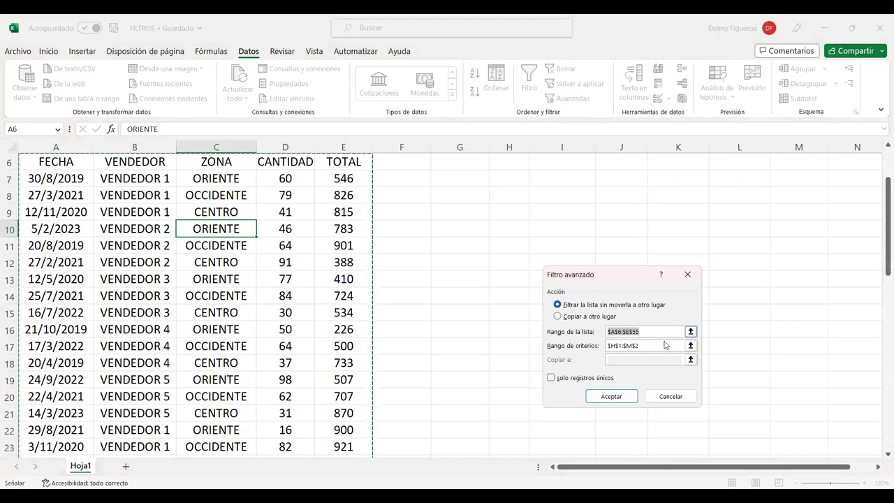
scroll(528, 335, up, 2)
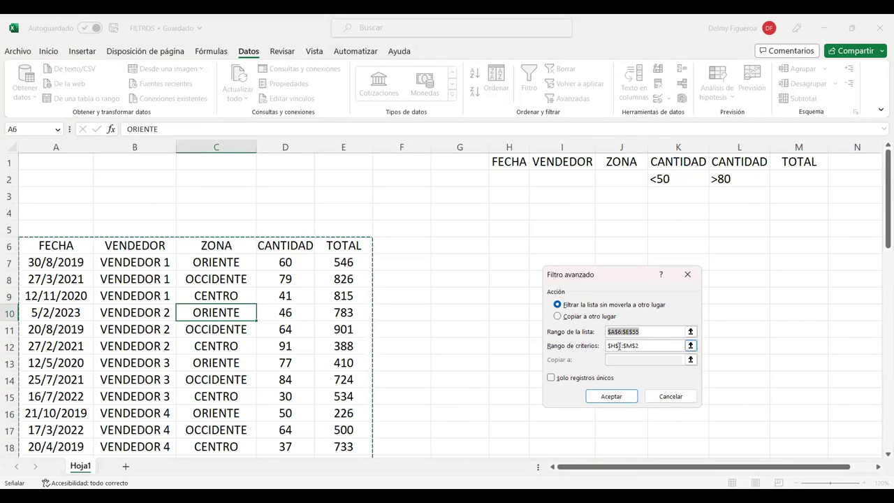
click(651, 346)
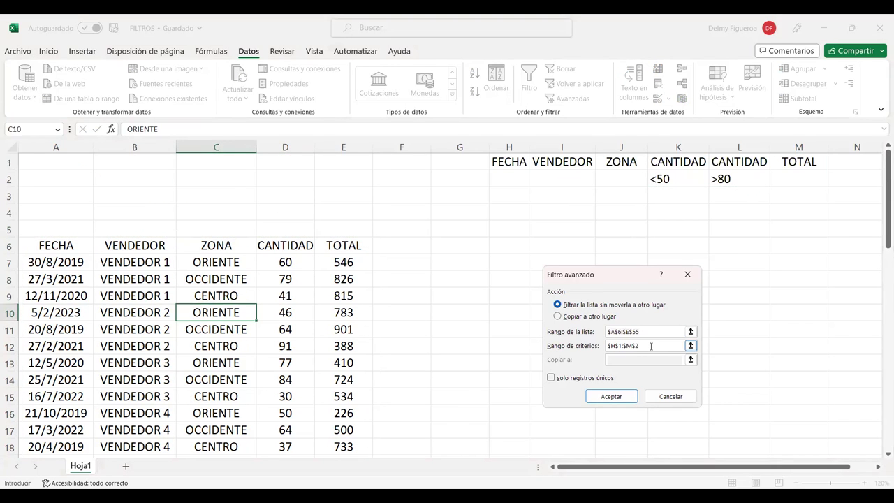
double_click(651, 348)
key(BackSpace)
drag(509, 162, 816, 184)
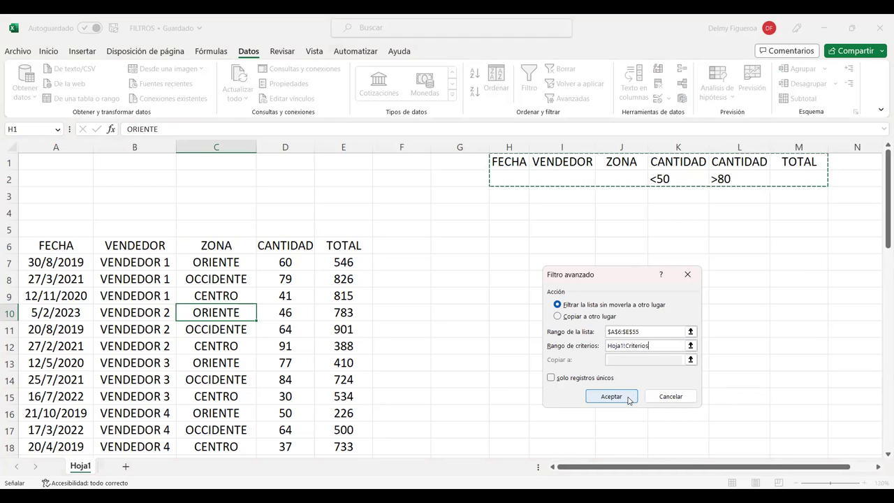
click(628, 400)
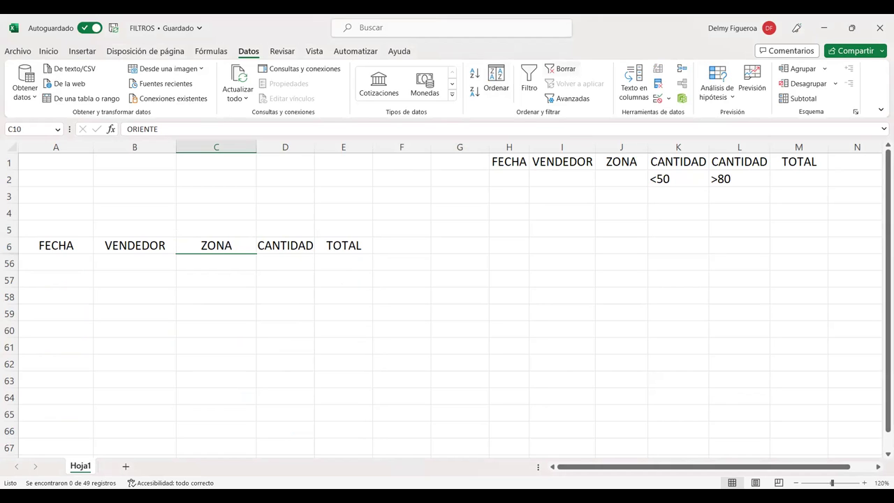
- Clear the advanced filter, leaving <50 and >80 as criteria
click(561, 69)
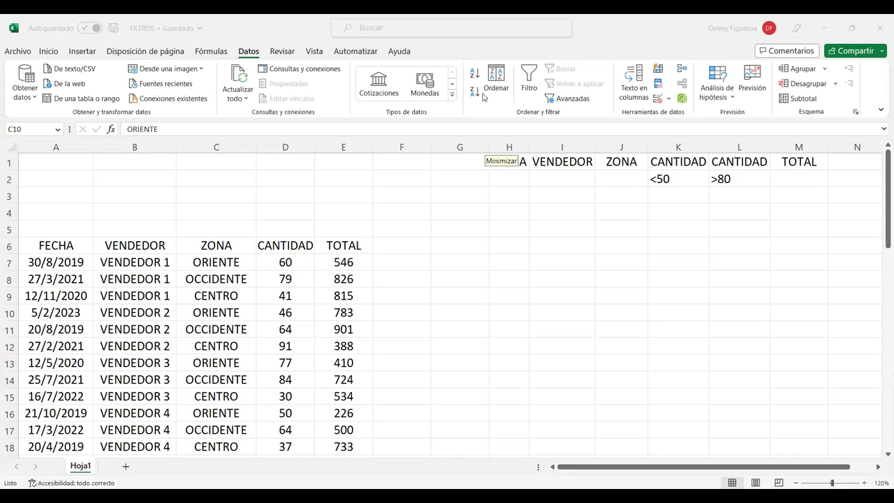
click(455, 248)
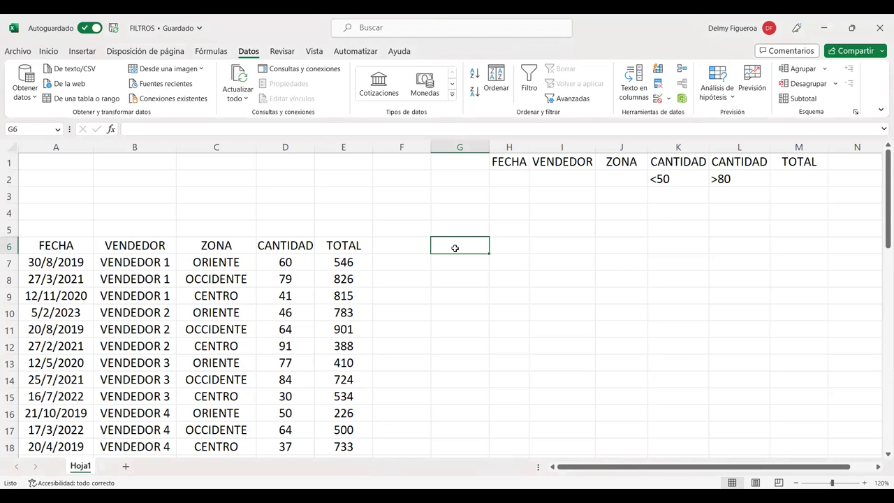
text(<>)
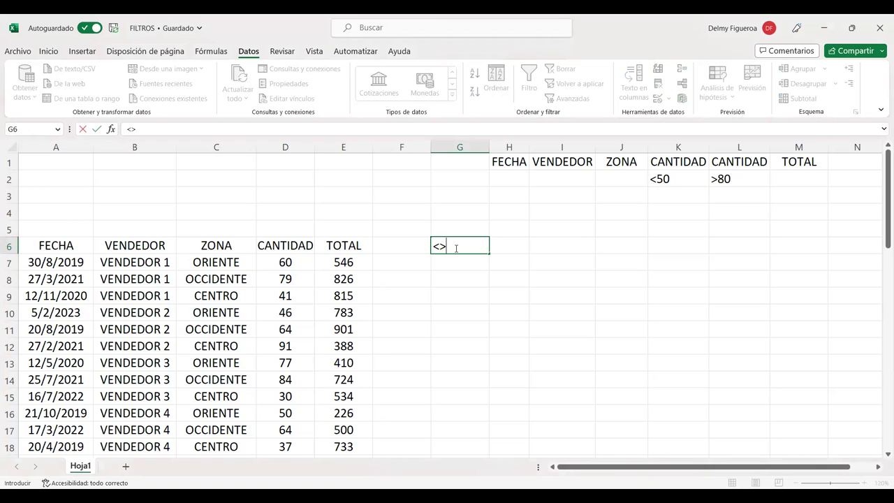
key(BackSpace)
key(BackSpace)
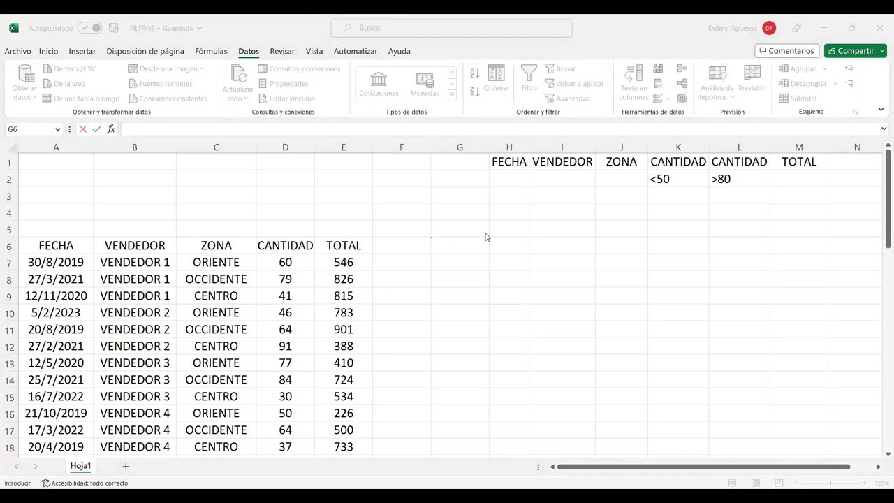
click(517, 262)
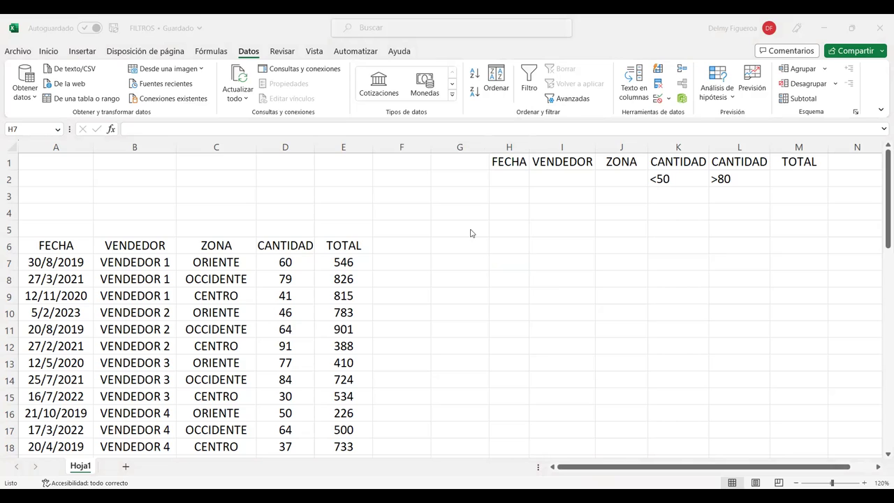
- Change the K2 criterion from <50 to >50
click(679, 181)
click(678, 178)
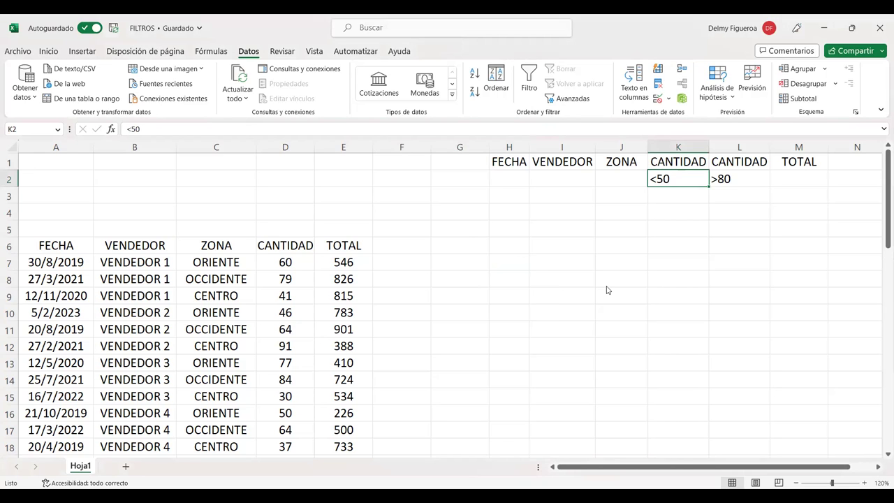
key(alt+Tab)
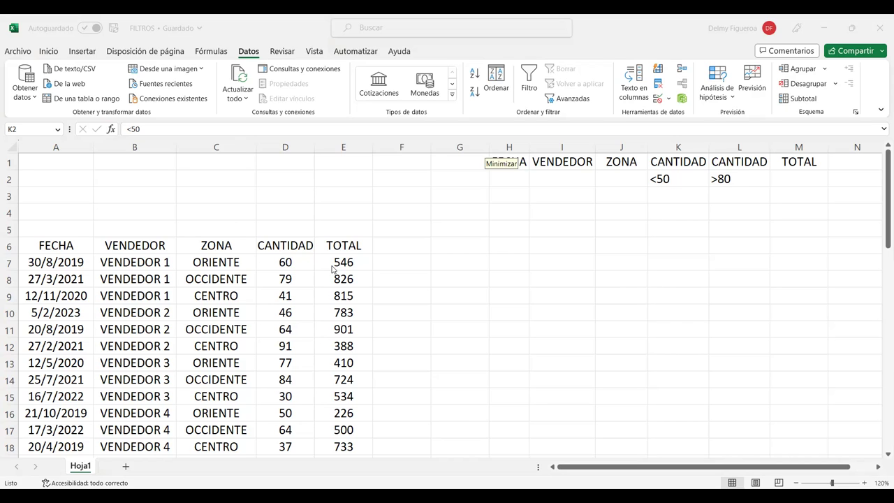
click(697, 182)
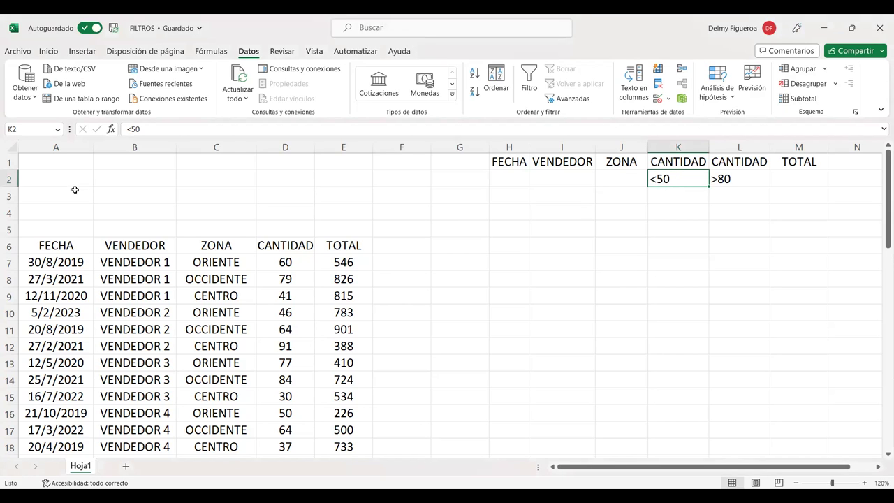
click(132, 129)
key(BackSpace)
text(>)
key(Return)
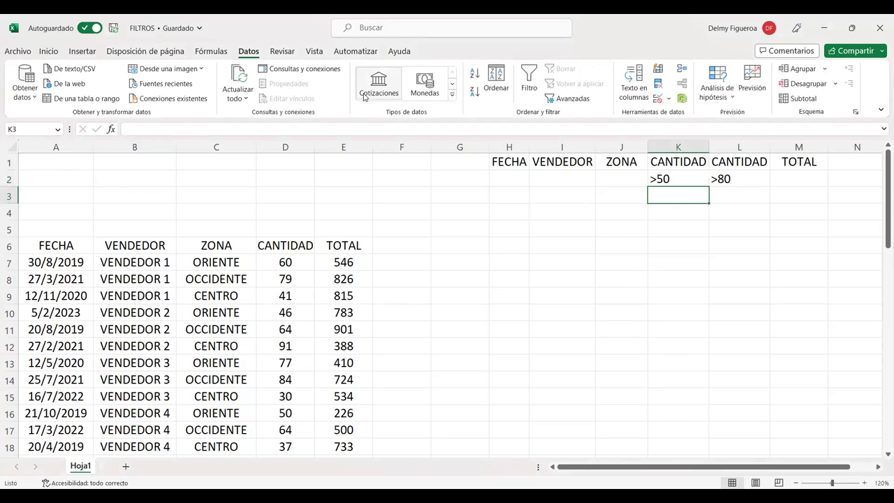
- Change the L2 criterion from >80 to <80
click(720, 183)
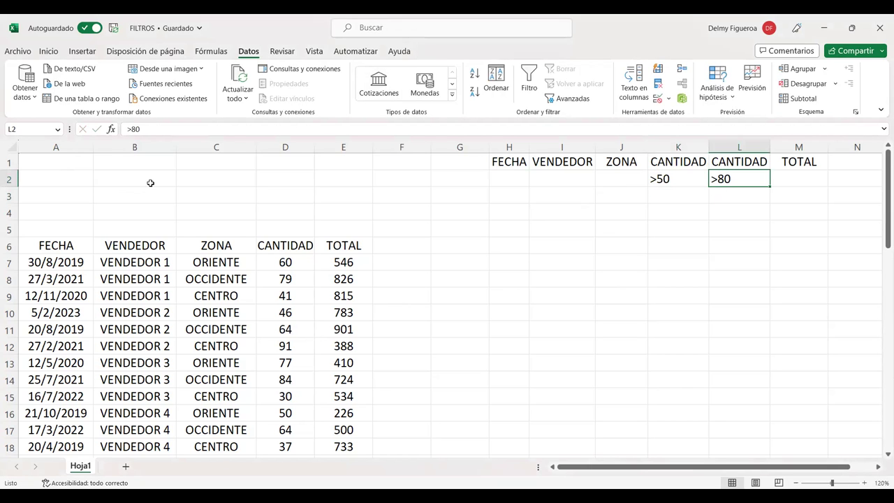
click(131, 129)
key(BackSpace)
text(<)
key(Return)
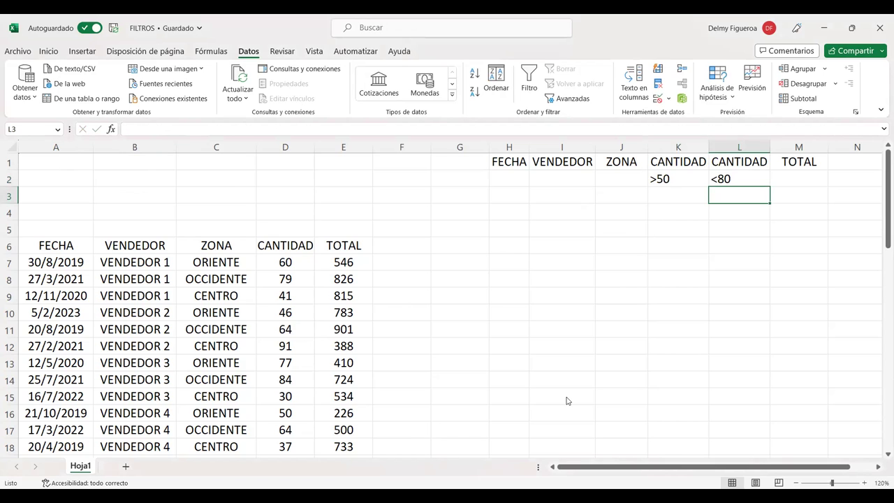
click(688, 180)
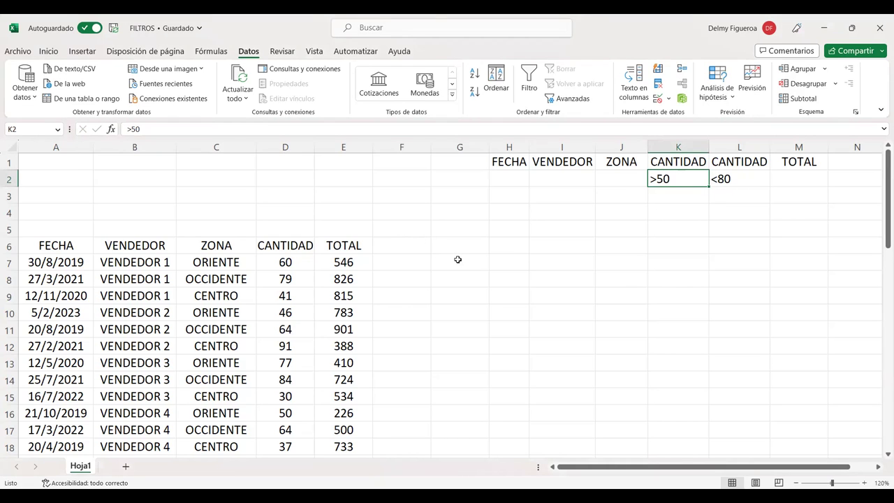
click(136, 257)
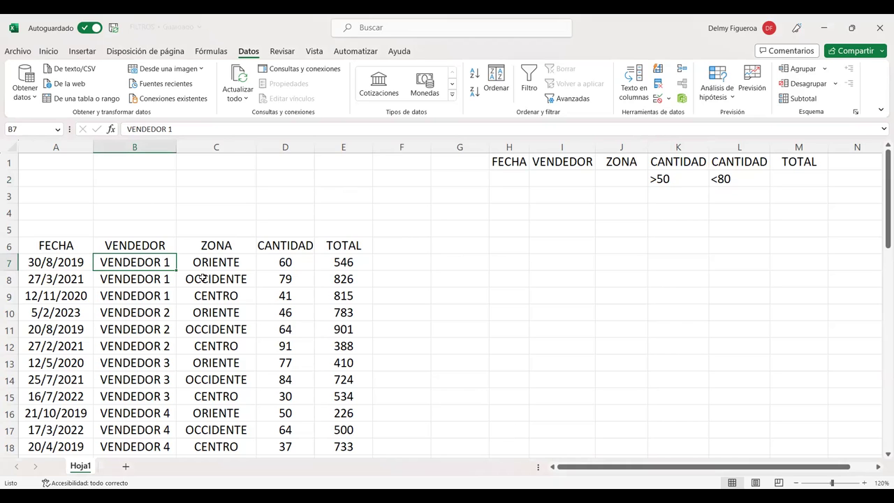
click(565, 100)
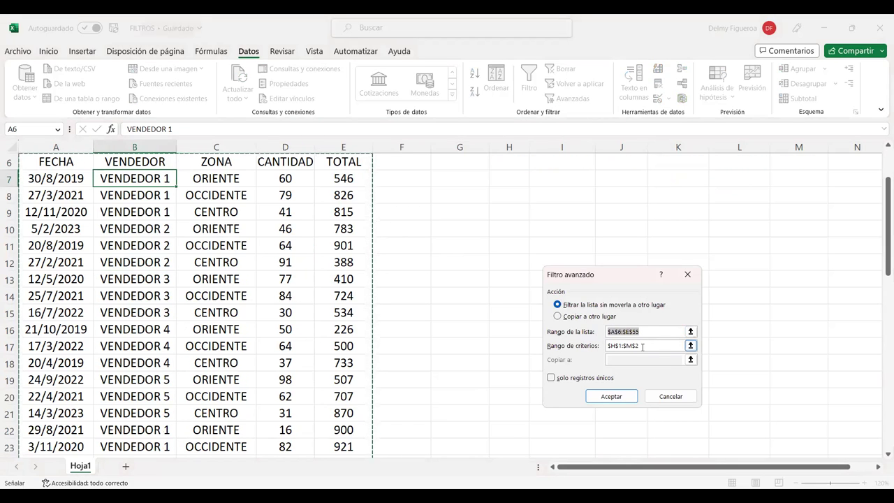
scroll(650, 350, up, 2)
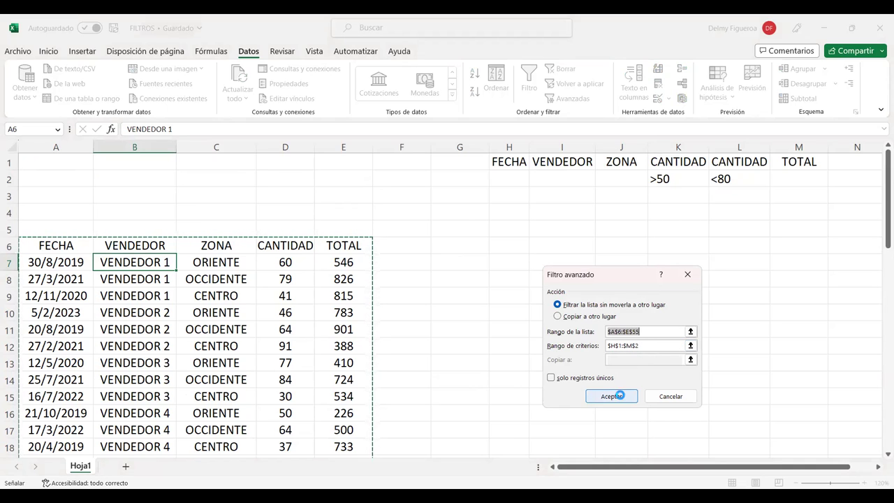
click(619, 395)
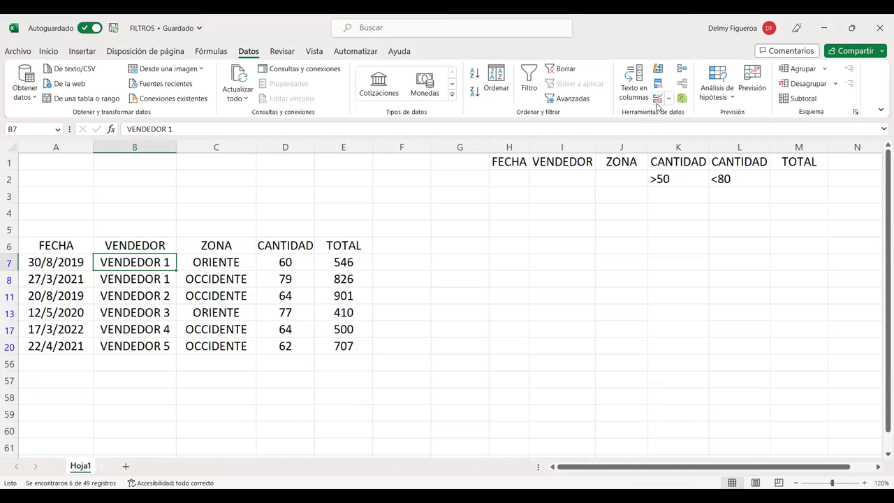
click(563, 69)
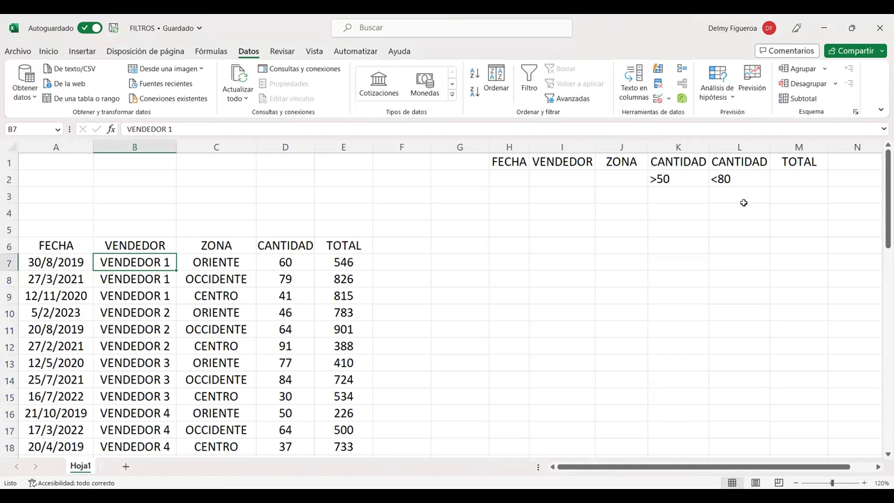
- Delete <80 from L2 and enter <700 under TOTAL in M3
click(738, 182)
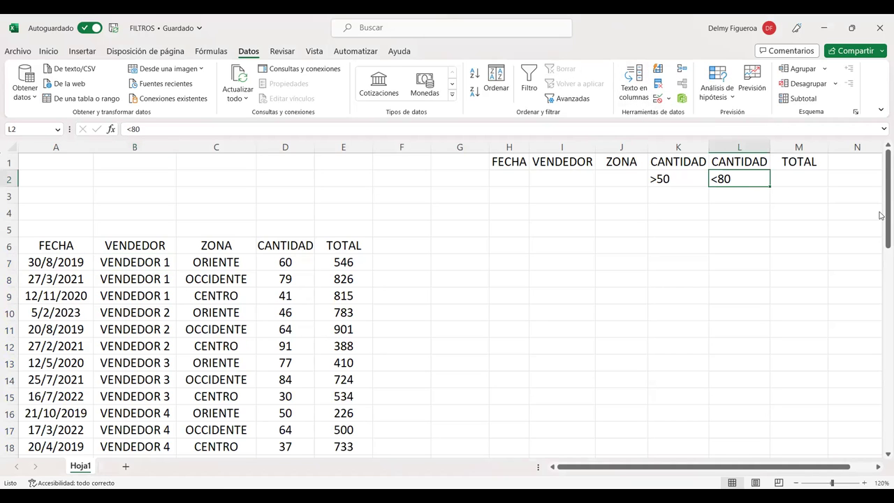
key(Delete)
click(805, 194)
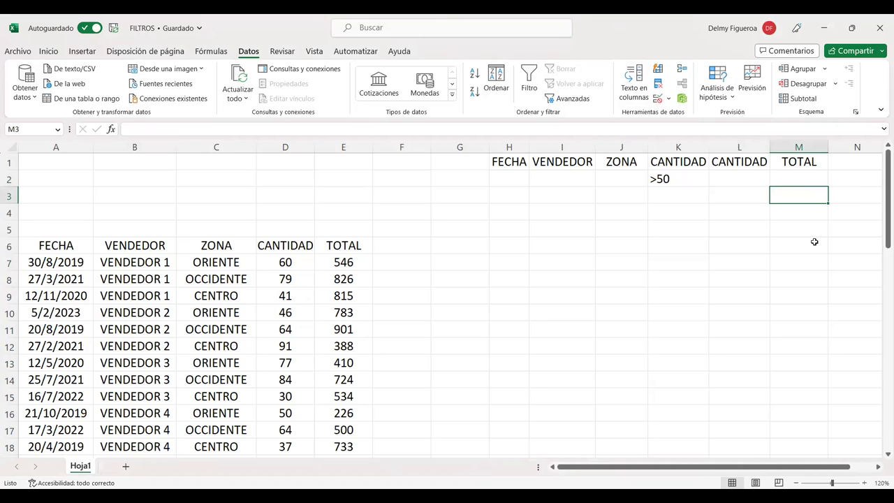
text(<)
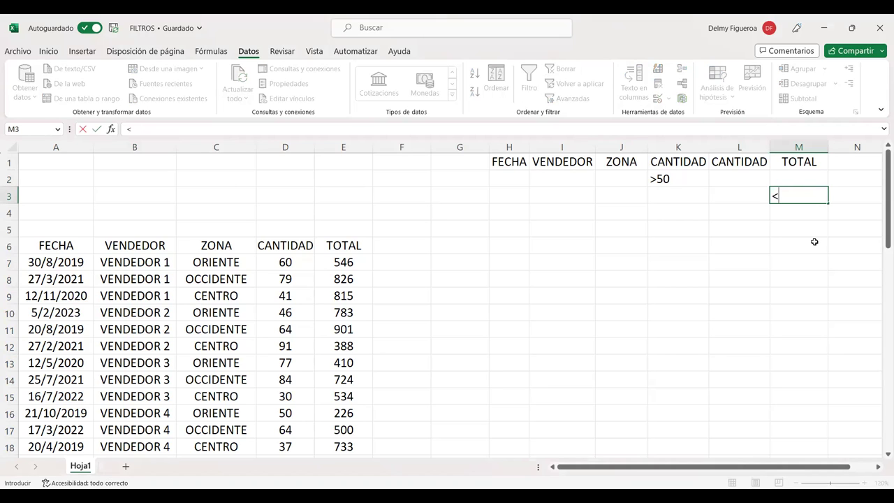
text(700)
key(Return)
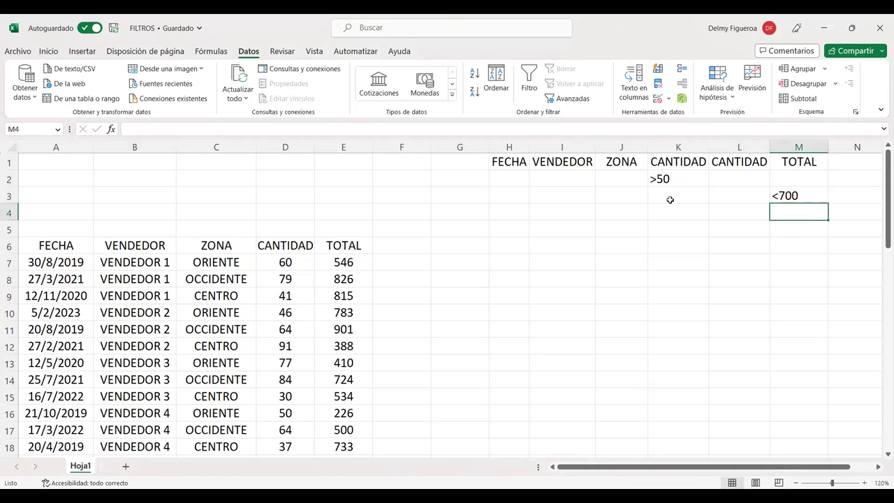
mouse_move(514, 160)
mouse_down()
mouse_move(749, 166)
mouse_move(794, 205)
mouse_up()
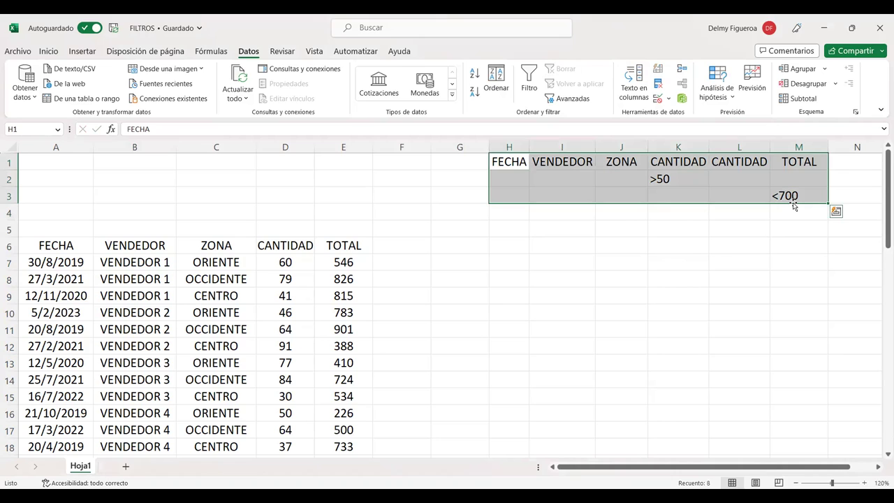
click(511, 167)
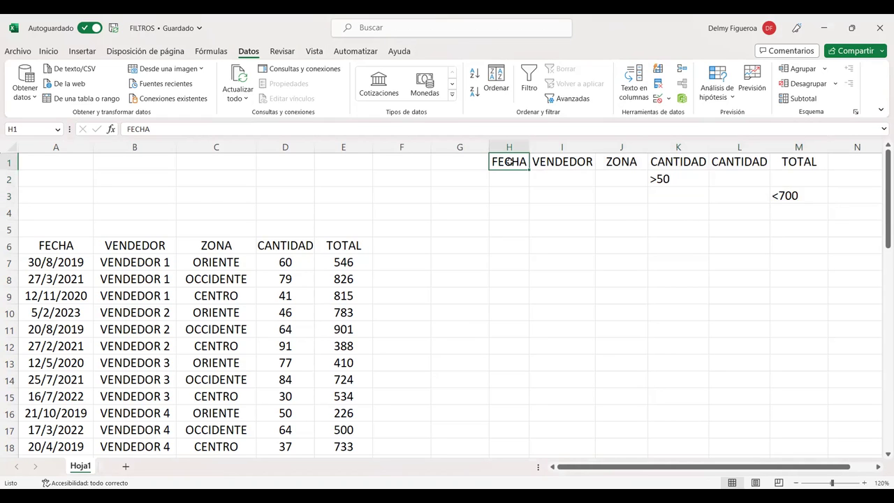
click(137, 257)
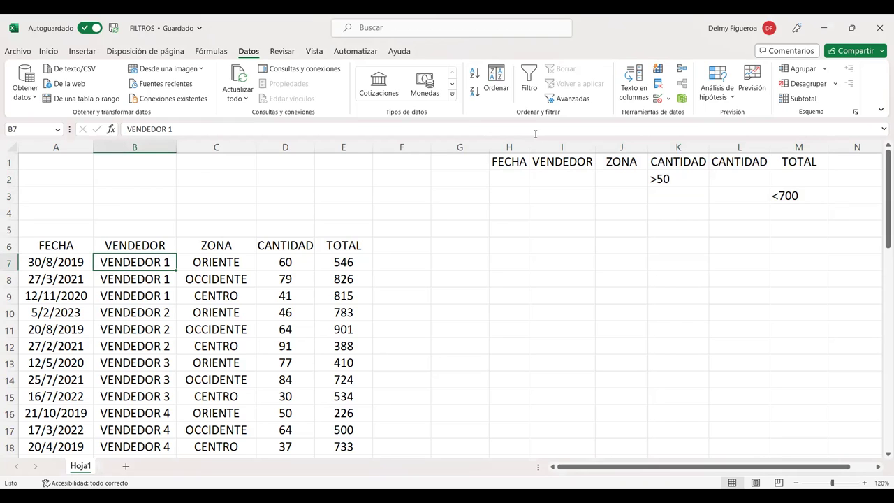
- Filter the sales table in place with criteria H1:M3, keeping 44 of 49 records
click(571, 100)
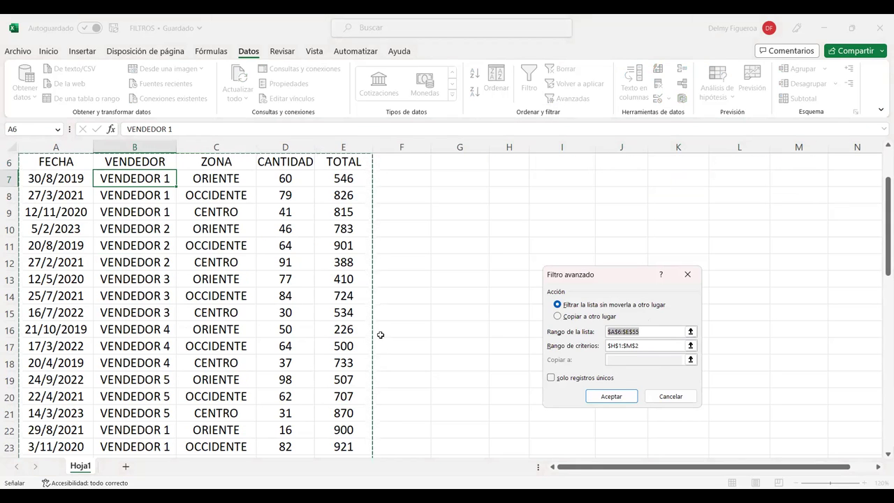
click(650, 345)
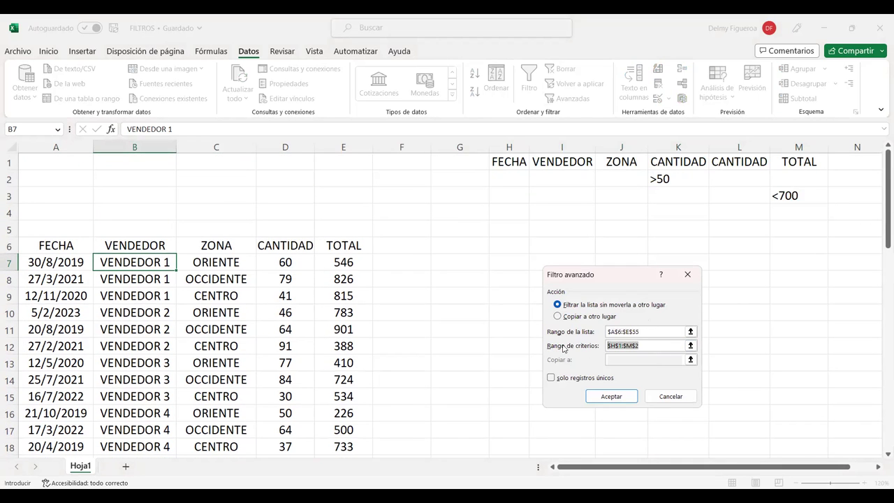
key(BackSpace)
drag(515, 162, 761, 190)
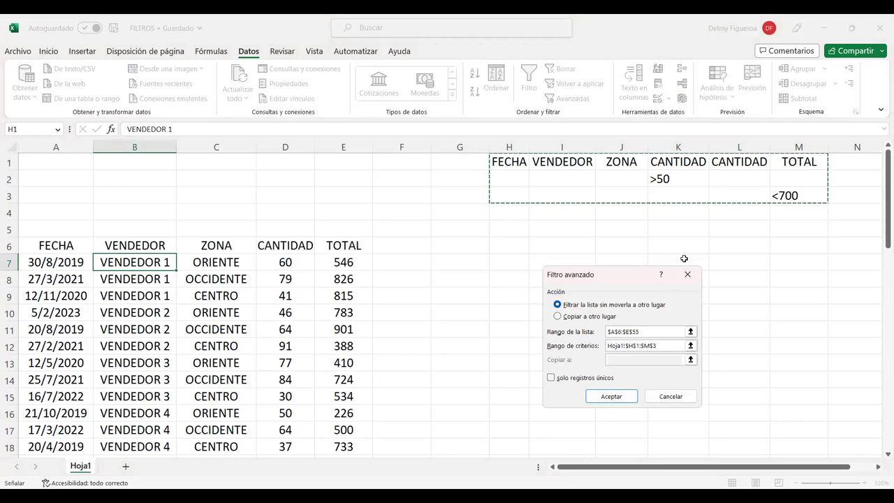
click(606, 397)
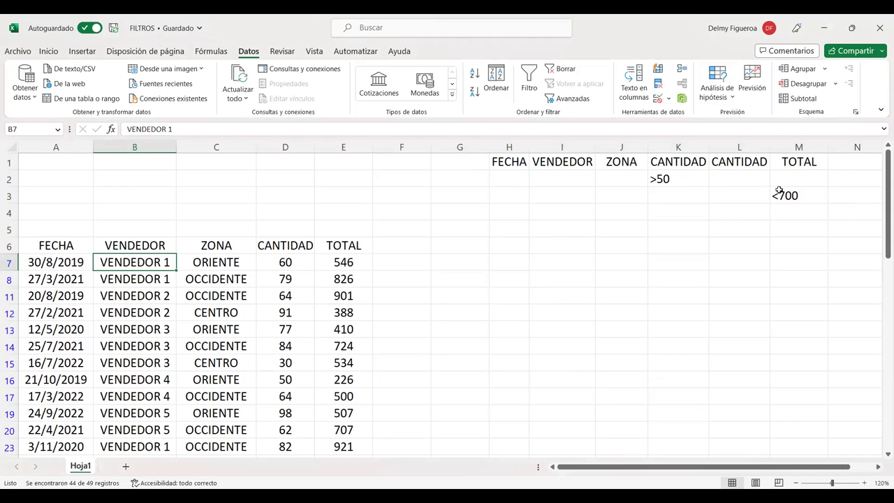
click(691, 196)
click(681, 179)
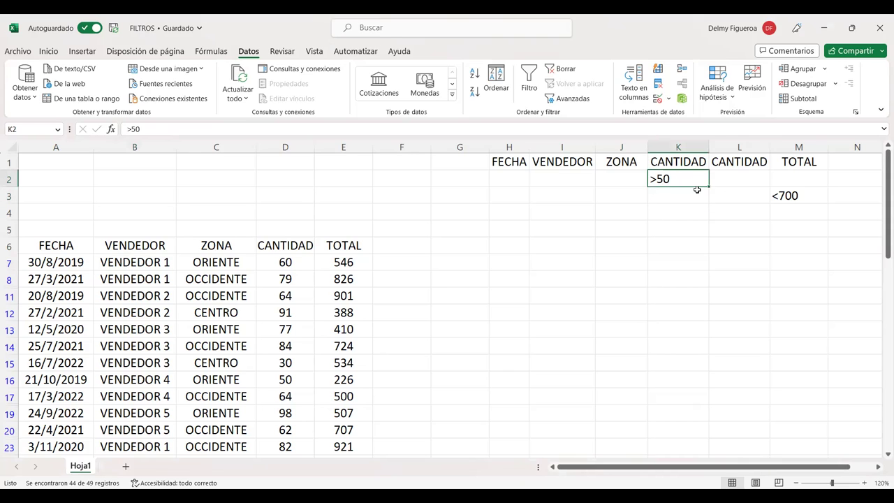
click(801, 196)
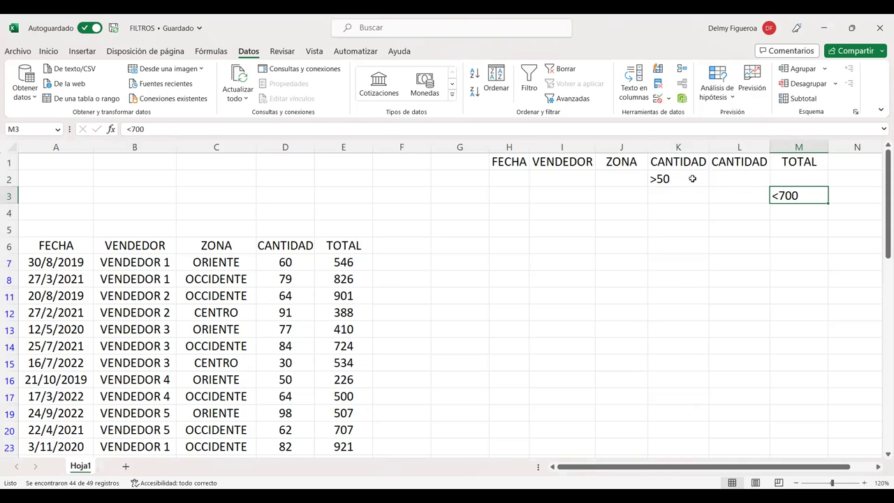
click(695, 179)
drag(515, 179, 785, 181)
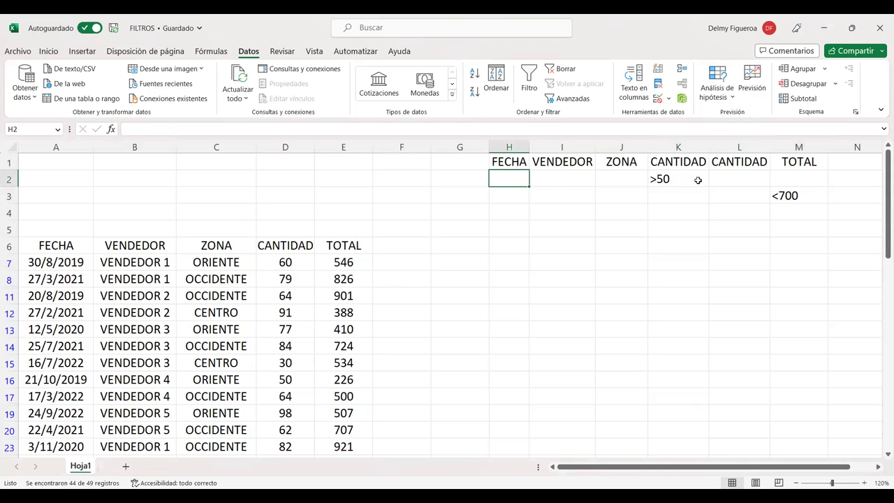
click(692, 179)
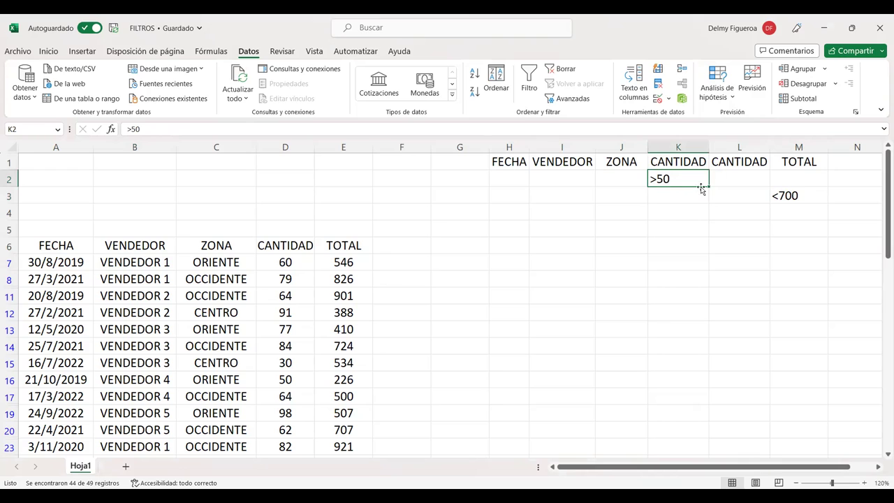
click(738, 177)
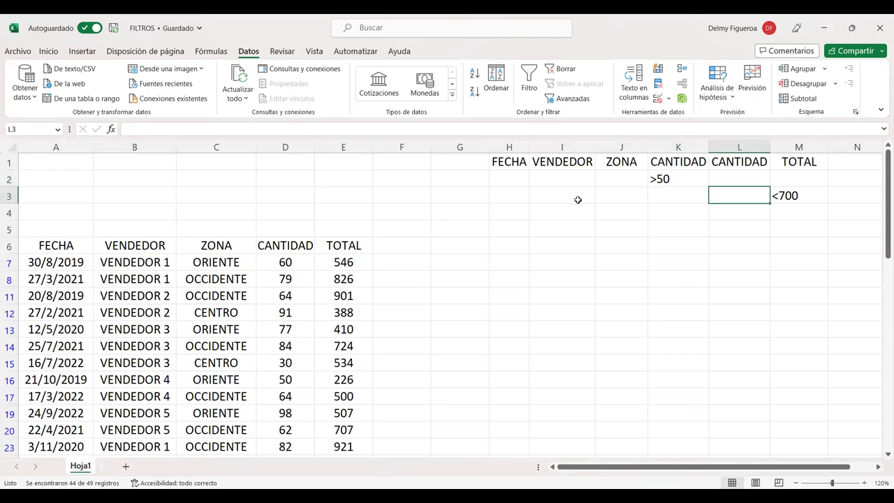
drag(508, 195, 777, 199)
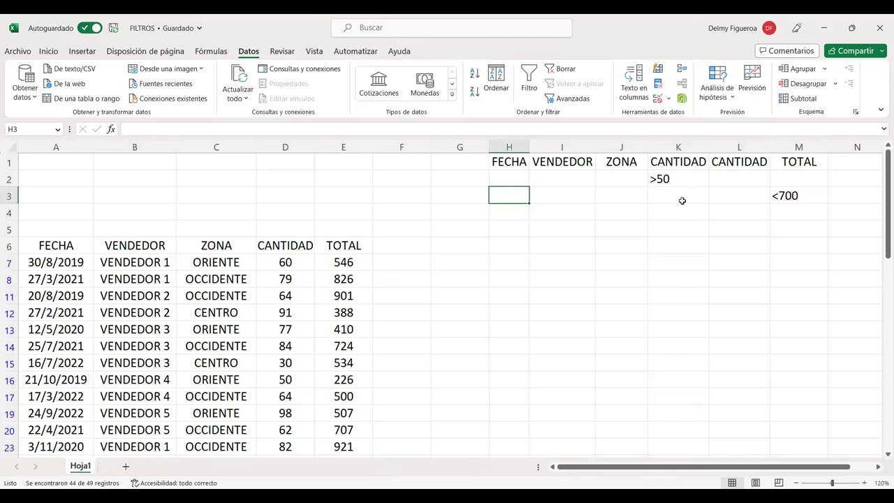
click(727, 175)
click(727, 195)
click(670, 196)
click(606, 199)
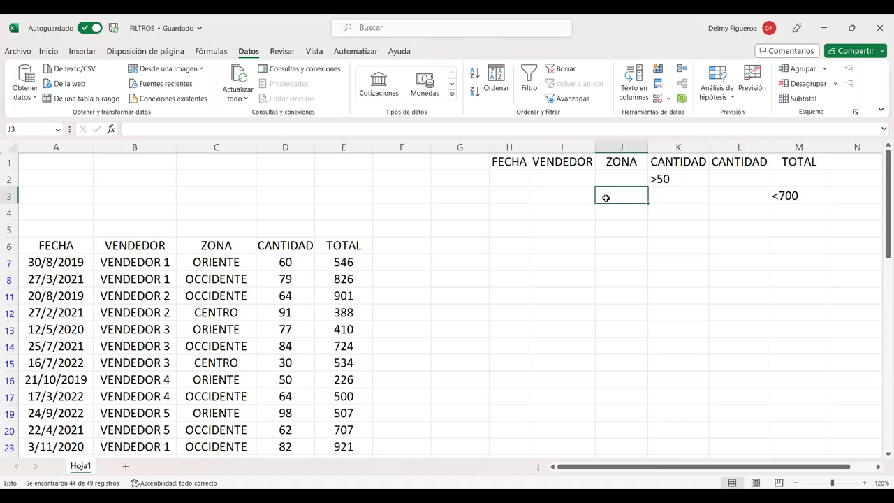
click(743, 196)
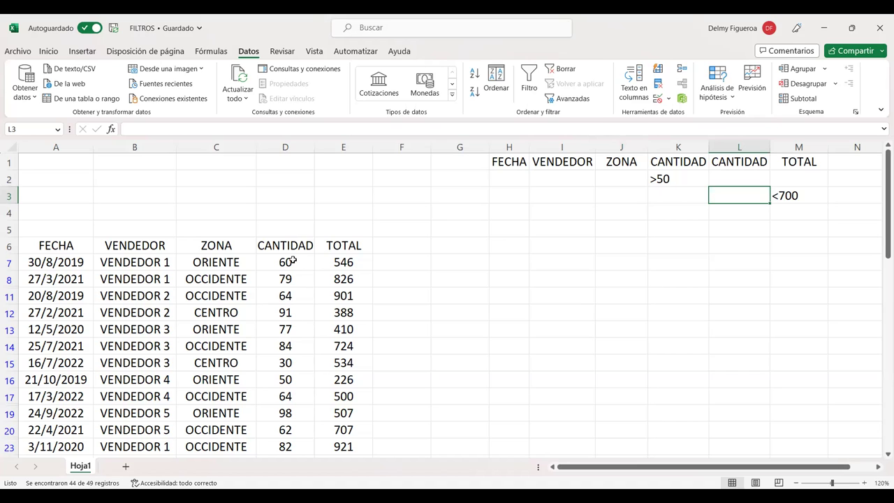
click(290, 262)
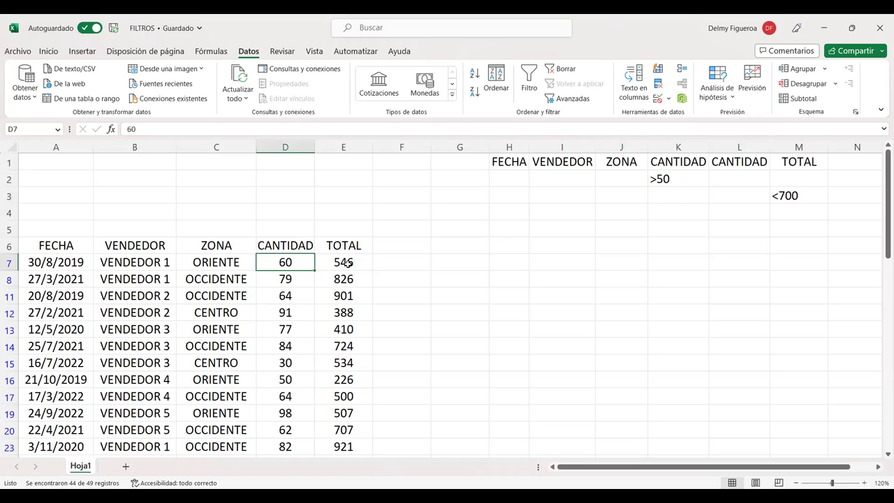
click(348, 264)
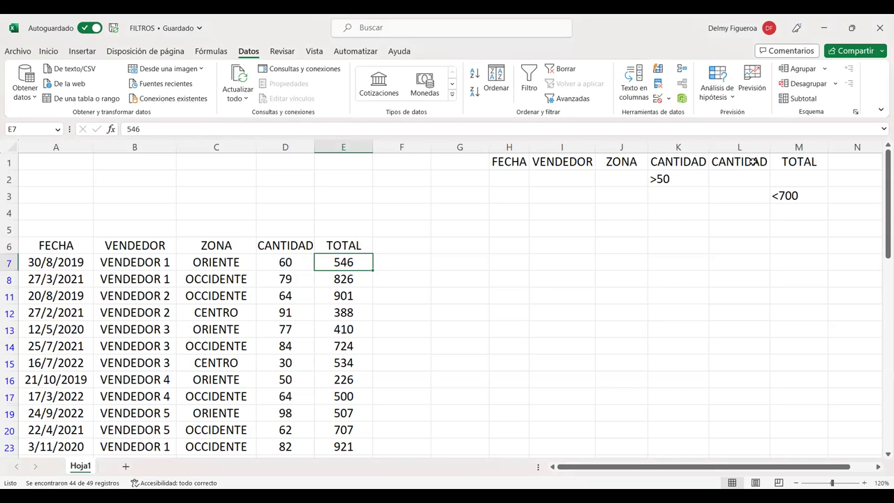
click(683, 177)
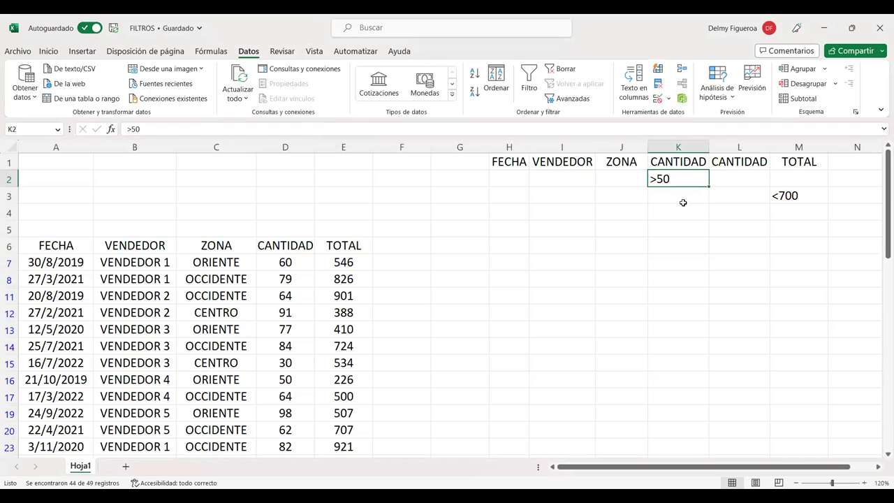
click(748, 145)
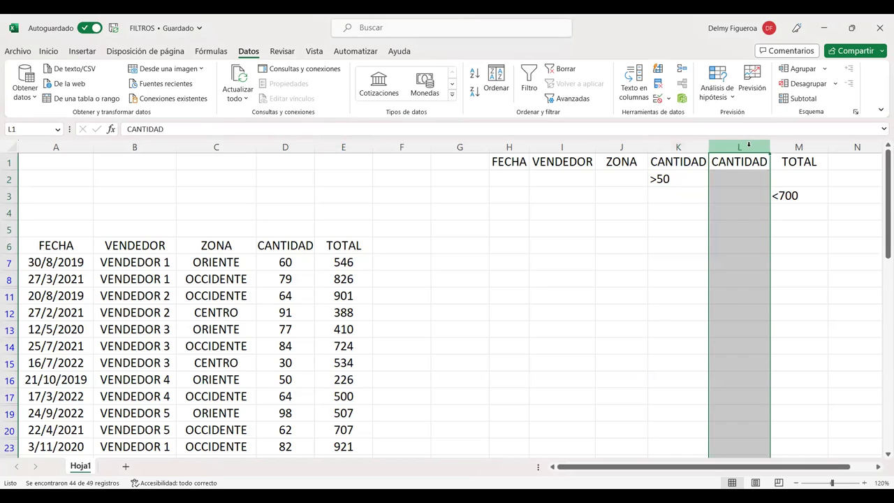
- Discard an unfinished Y formula in K2 and clear the filter to show all rows
click(686, 175)
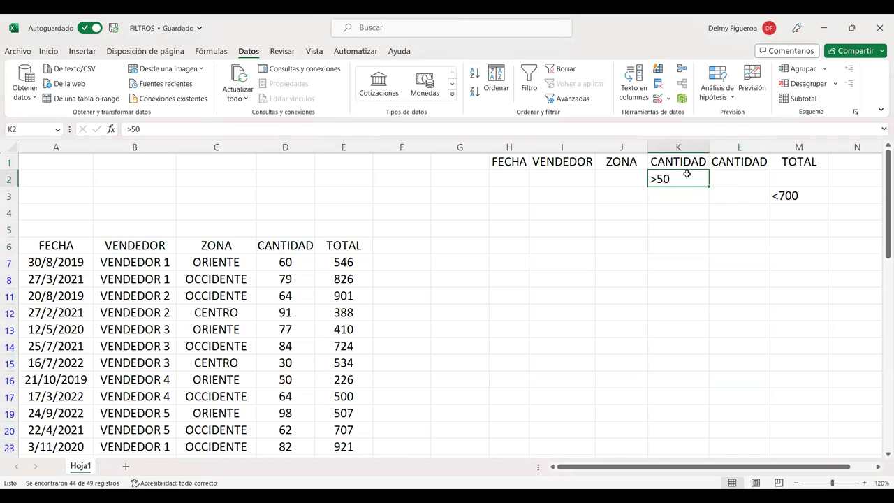
text(+)
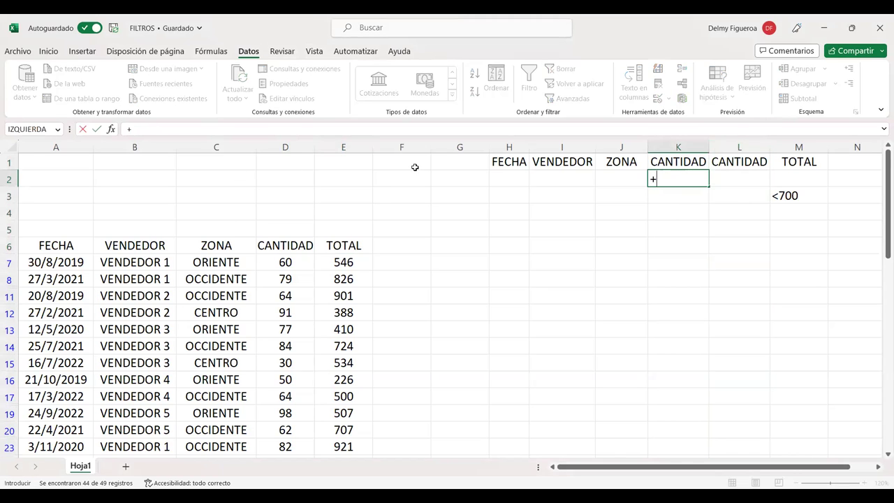
text(Y)
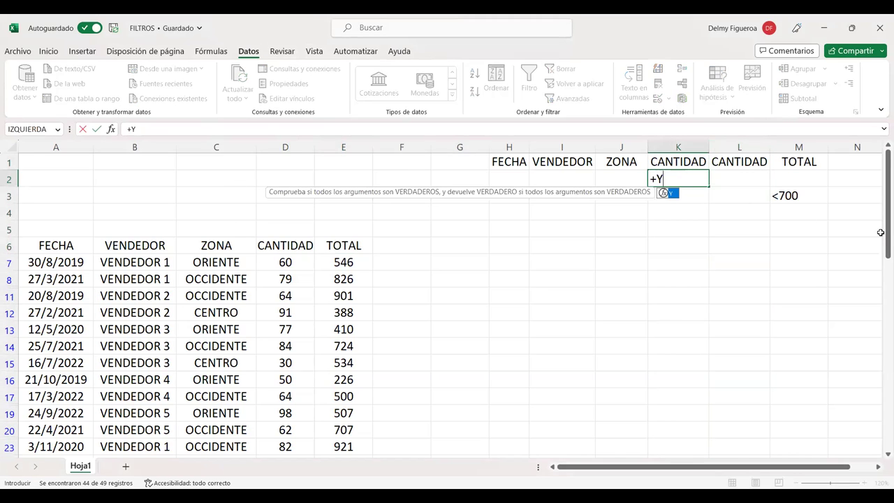
double_click(674, 197)
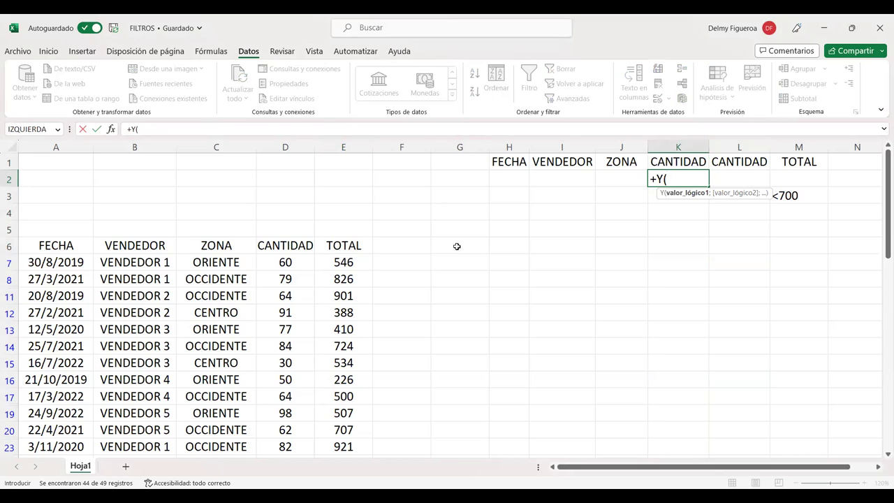
key(Escape)
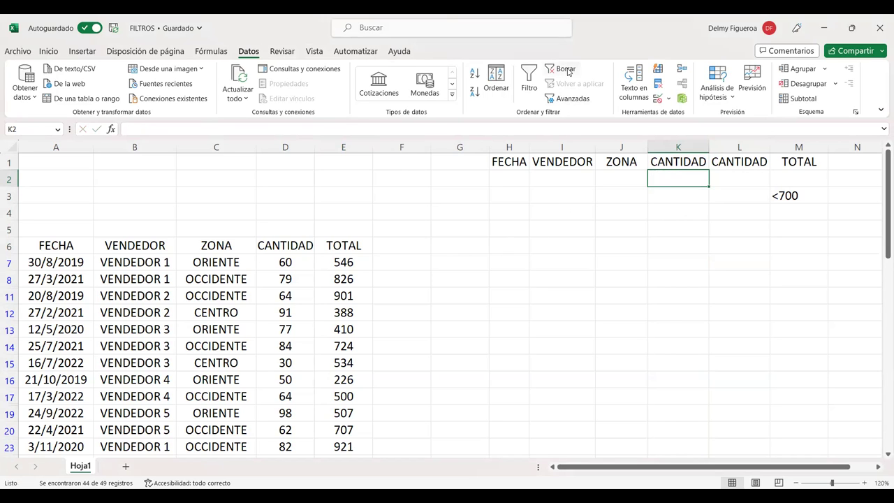
click(565, 69)
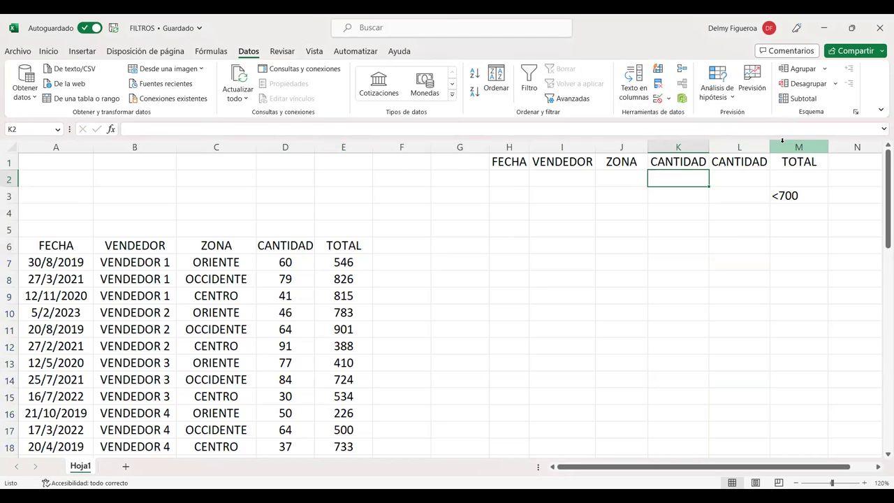
- Enter the formula =+Y(D7>50;D7<80) in K2
text(+)
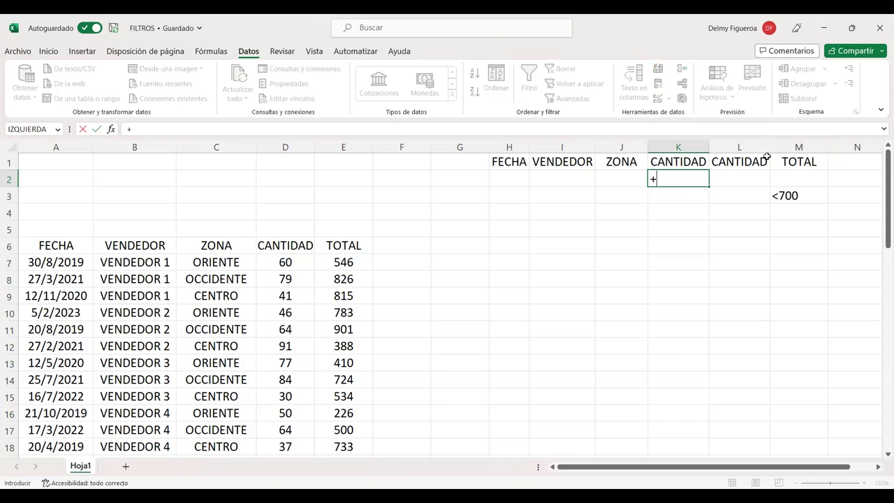
text(Y)
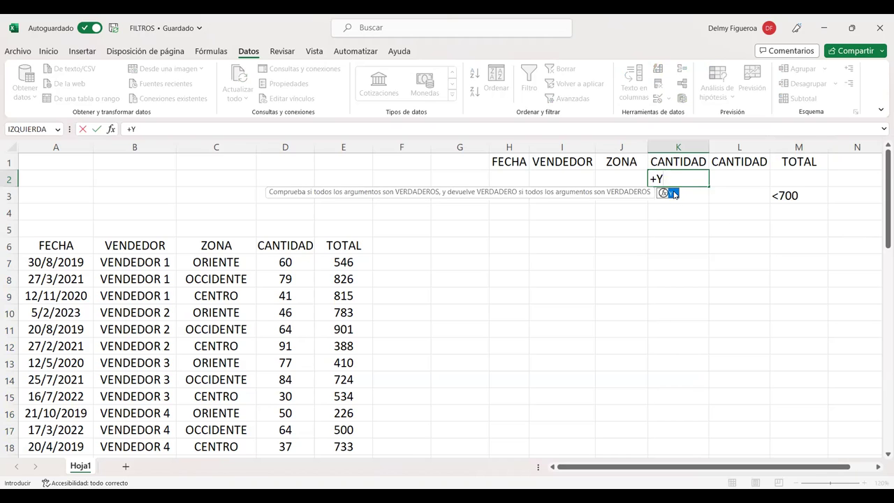
double_click(674, 195)
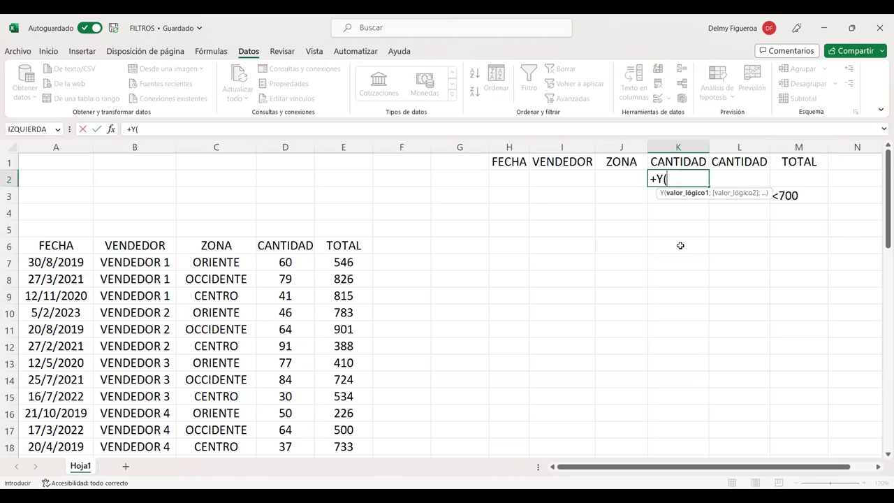
click(288, 263)
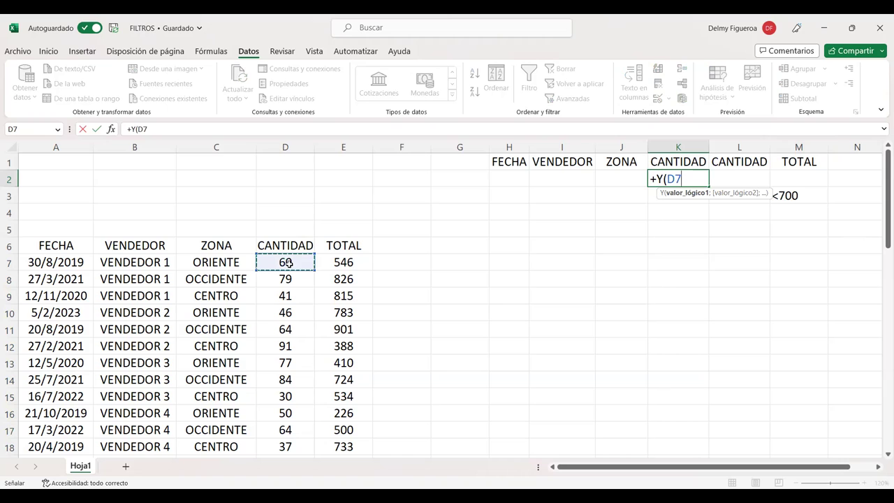
text(>)
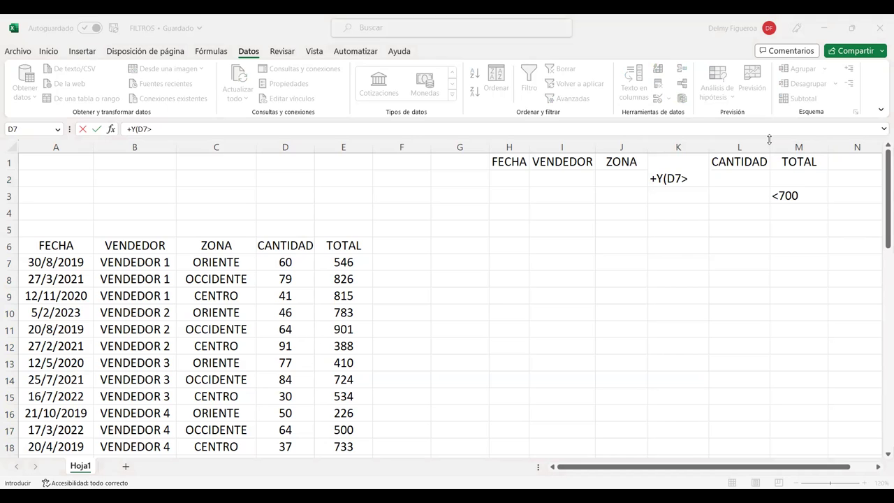
text(50)
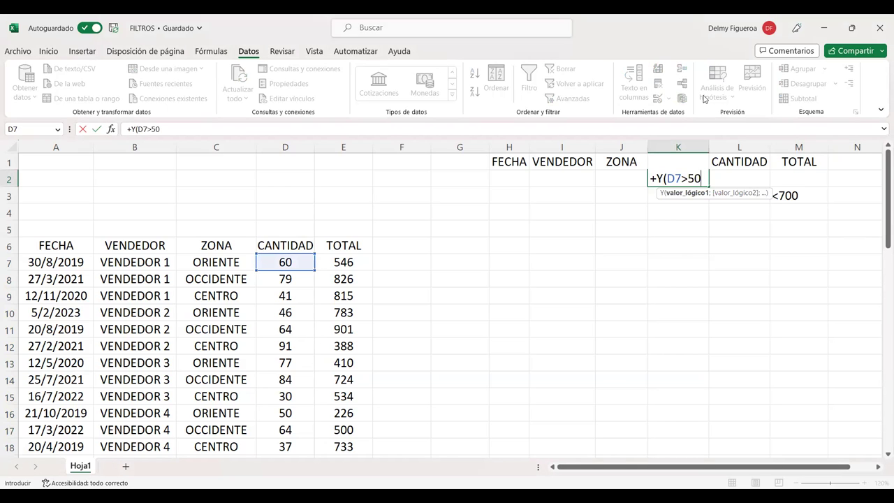
text(;)
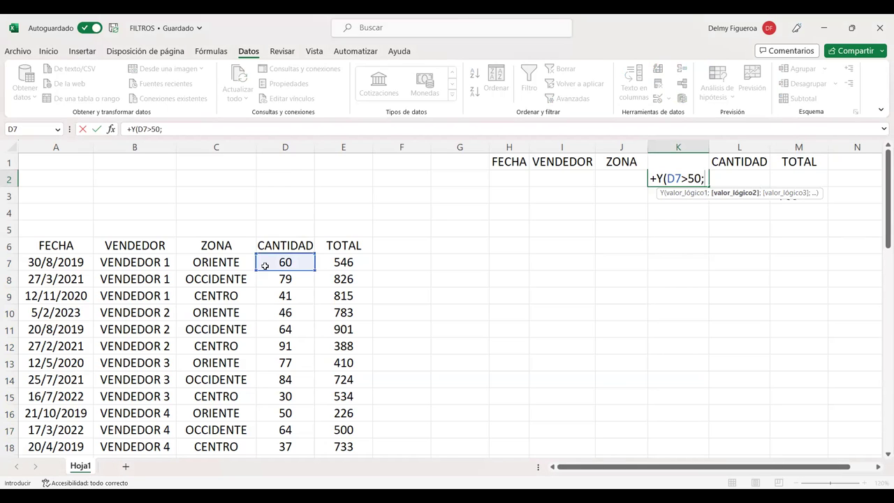
click(281, 262)
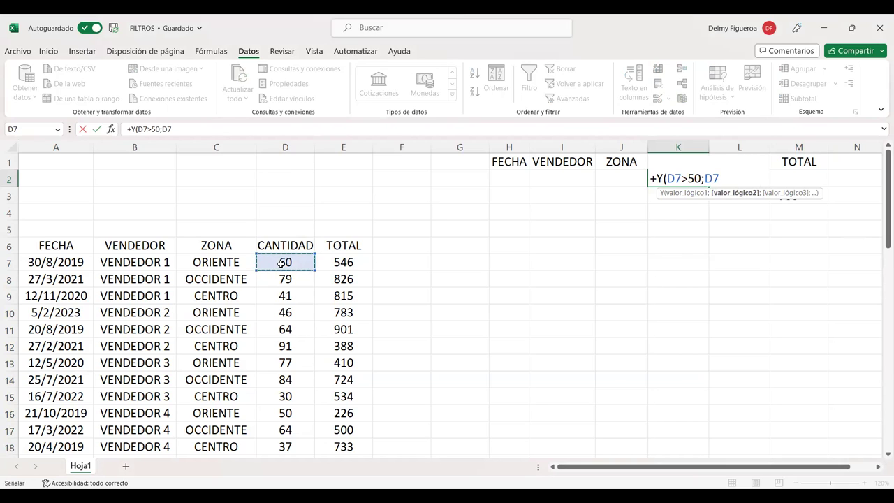
text(<)
text(80)
key(Return)
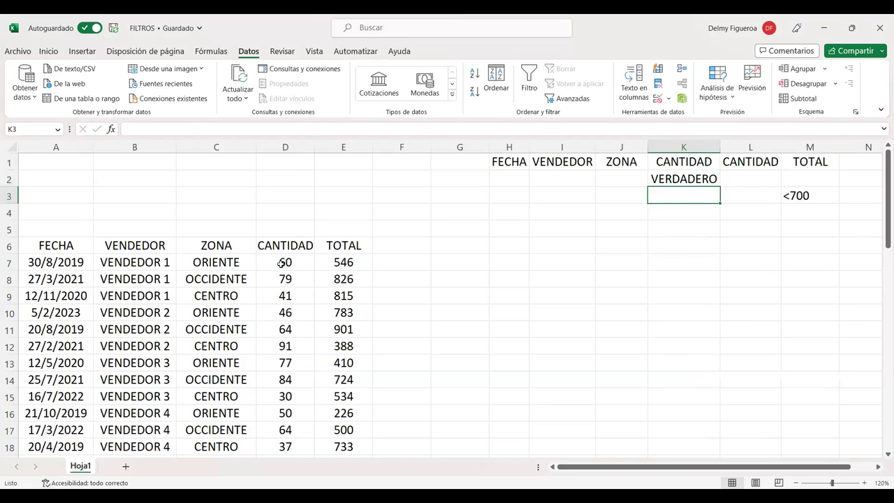
- Delete the Y formula so K2 is empty again
key(Right)
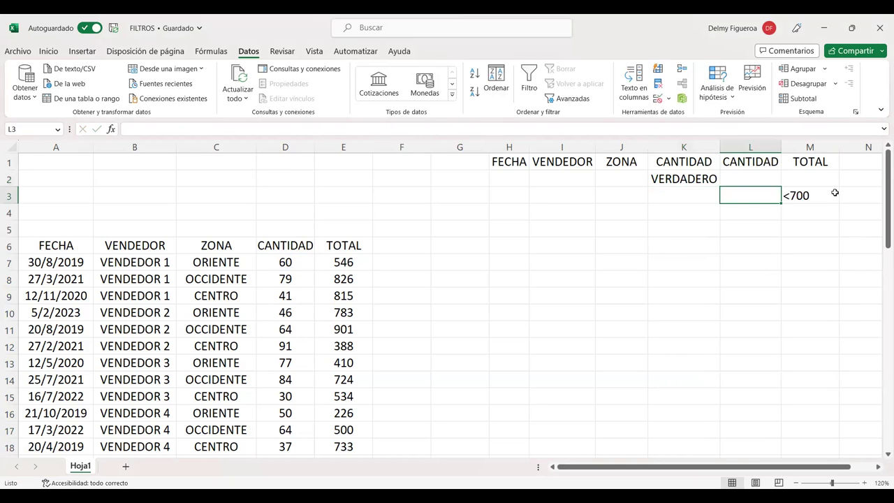
click(679, 178)
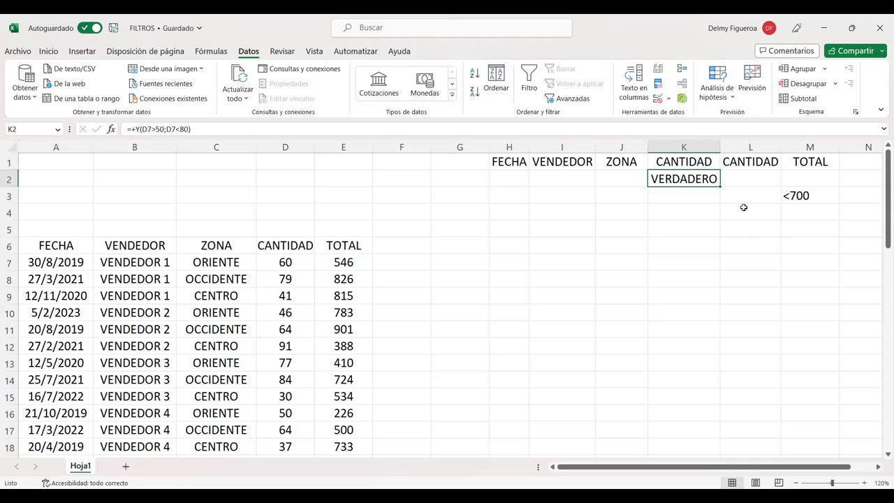
key(Delete)
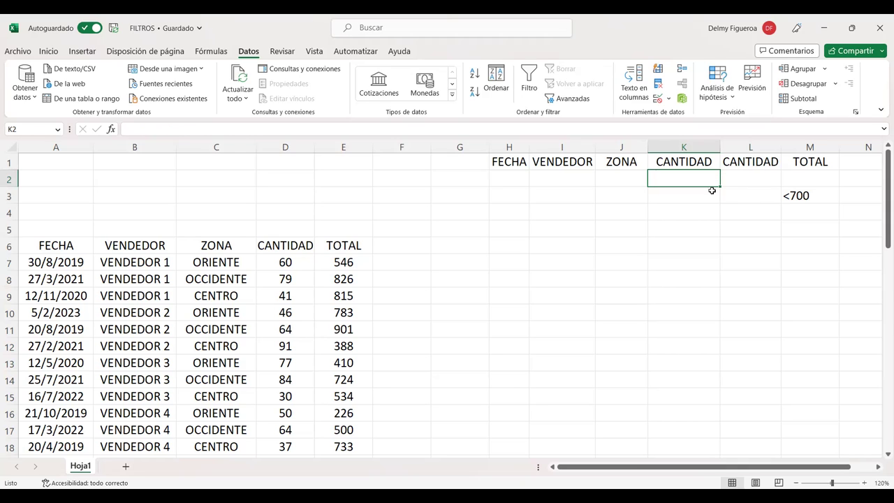
click(738, 176)
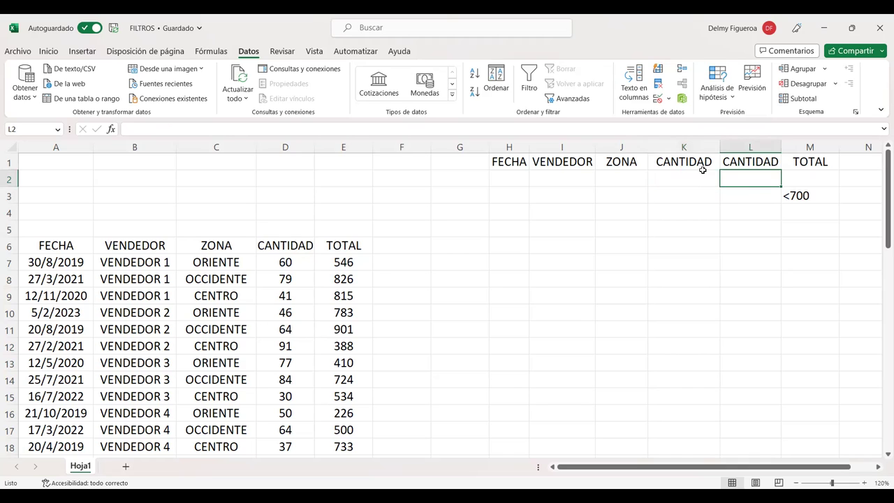
- Enter >50 in K2 and <80 in K3 under CANTIDAD
click(702, 174)
click(737, 175)
click(691, 174)
click(763, 173)
click(711, 161)
click(750, 164)
click(704, 175)
click(760, 177)
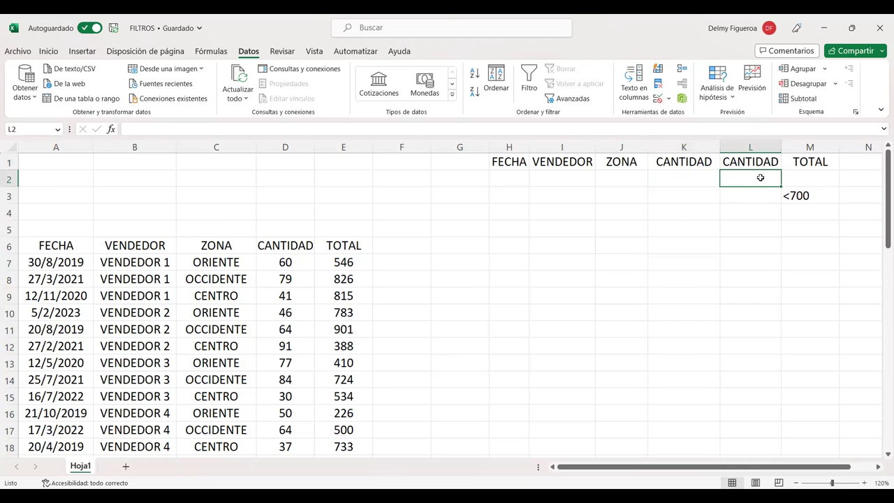
click(705, 180)
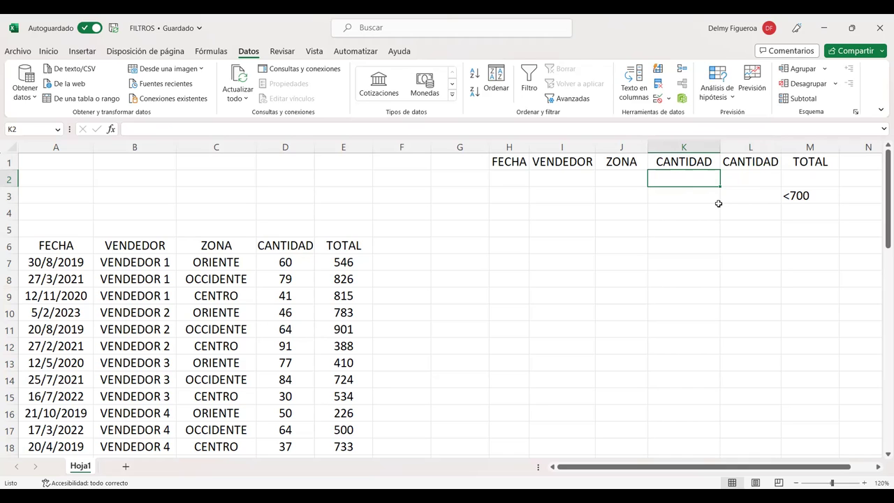
text(>50)
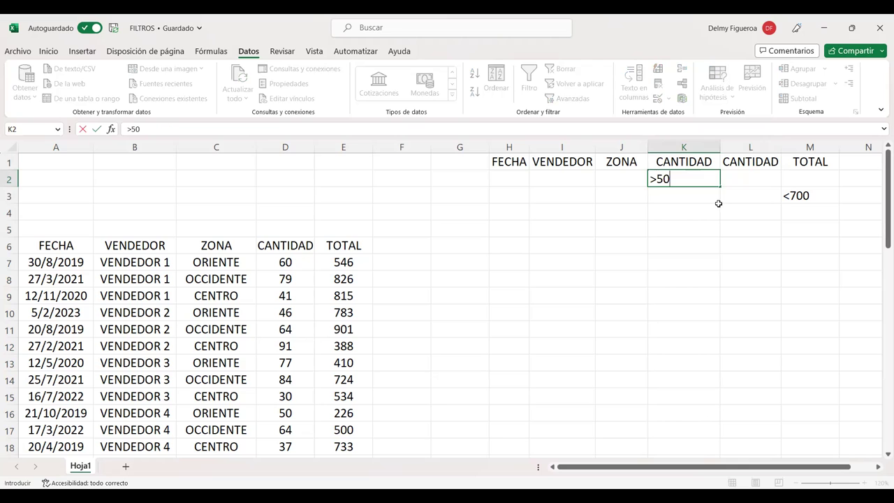
key(Return)
text(<80)
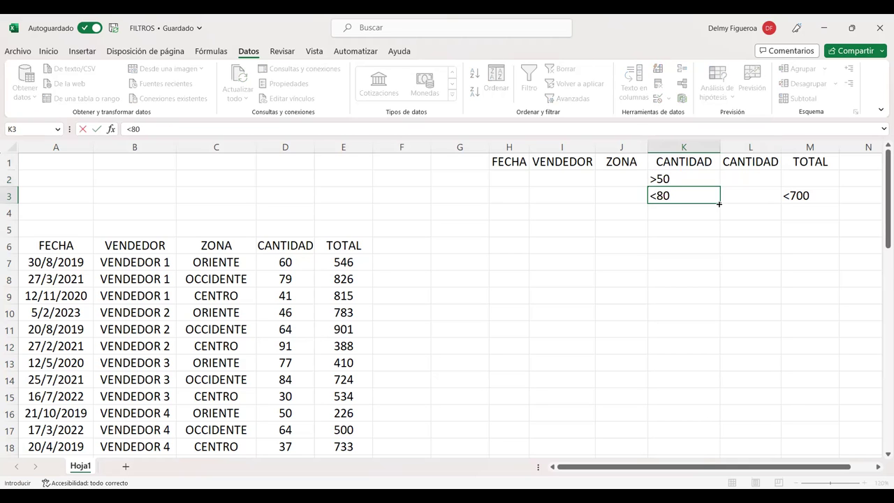
key(Tab)
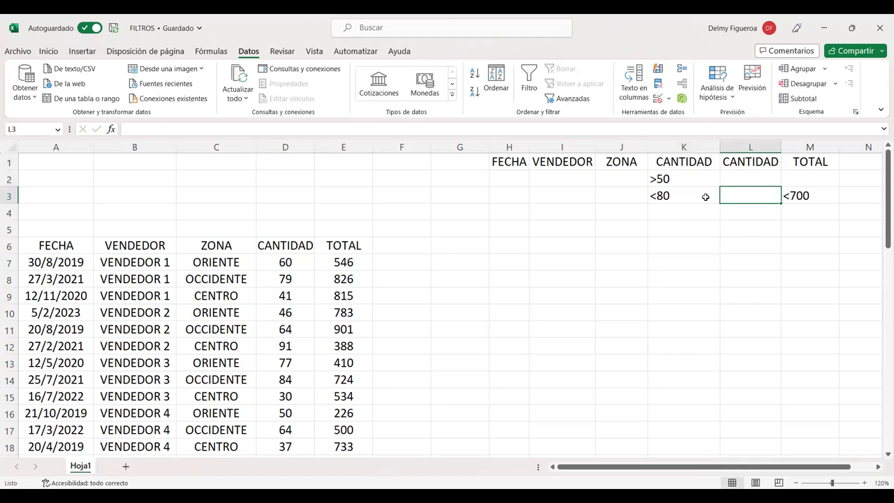
- Check the K2:K3 and M3 criteria, then open Advanced Filter from a sales-list cell
drag(690, 195, 785, 196)
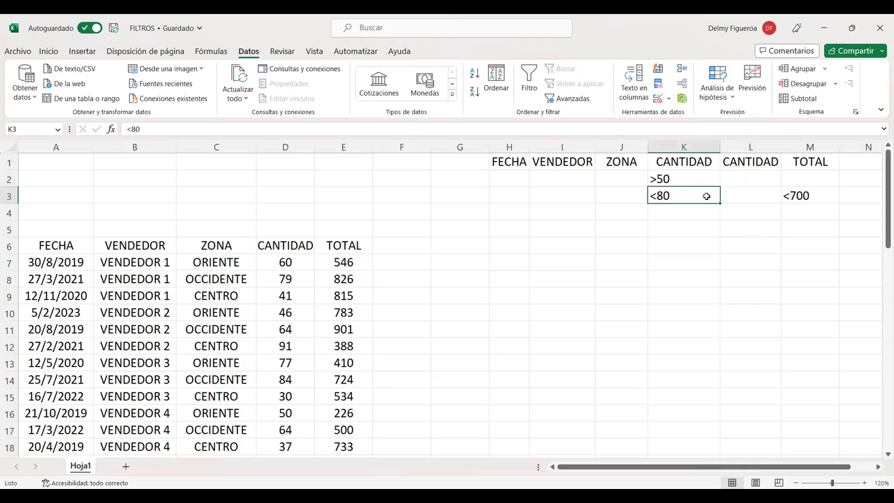
key(Escape)
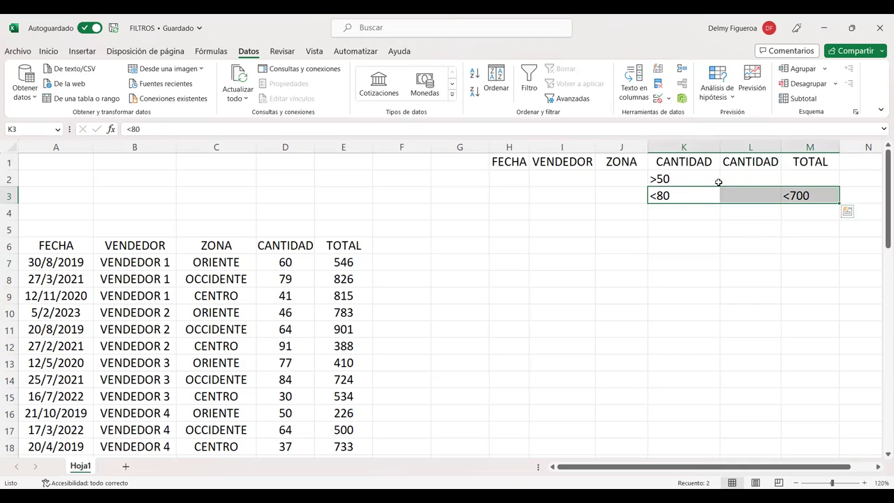
drag(694, 178, 690, 197)
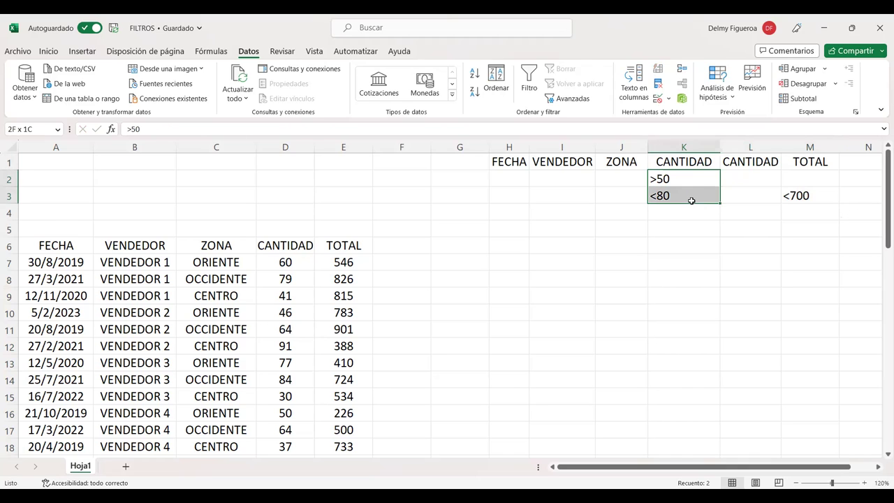
click(800, 193)
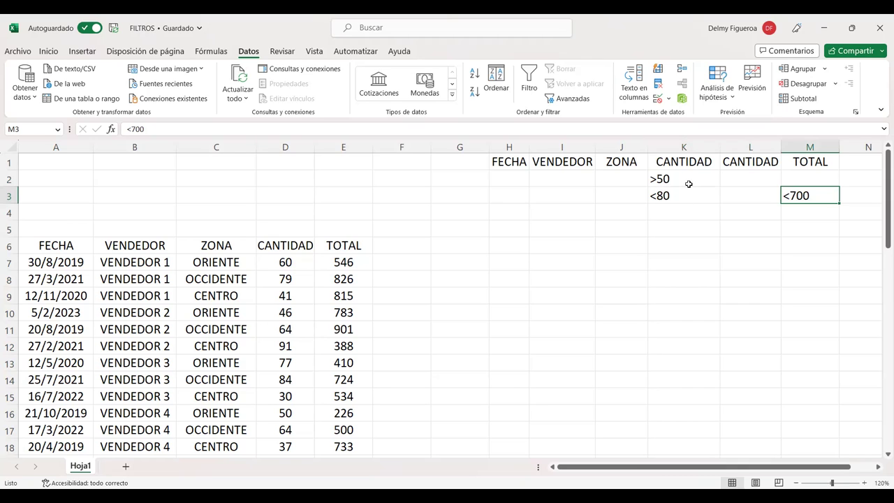
click(691, 180)
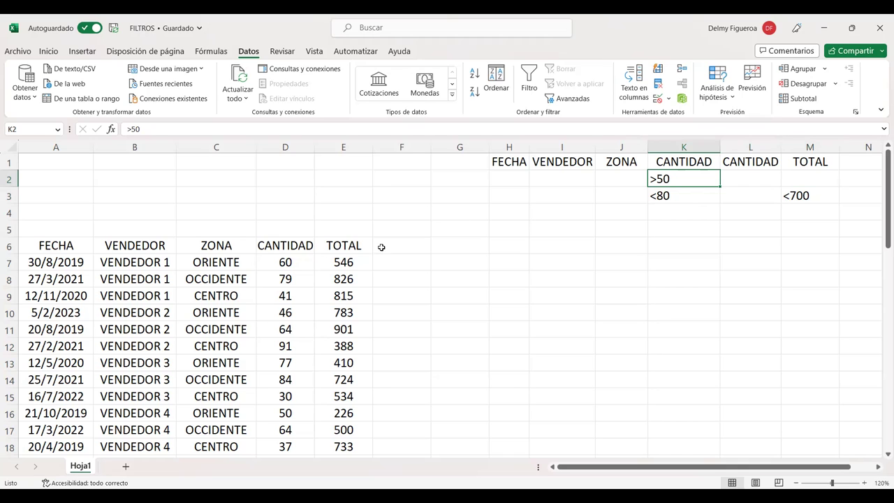
click(232, 265)
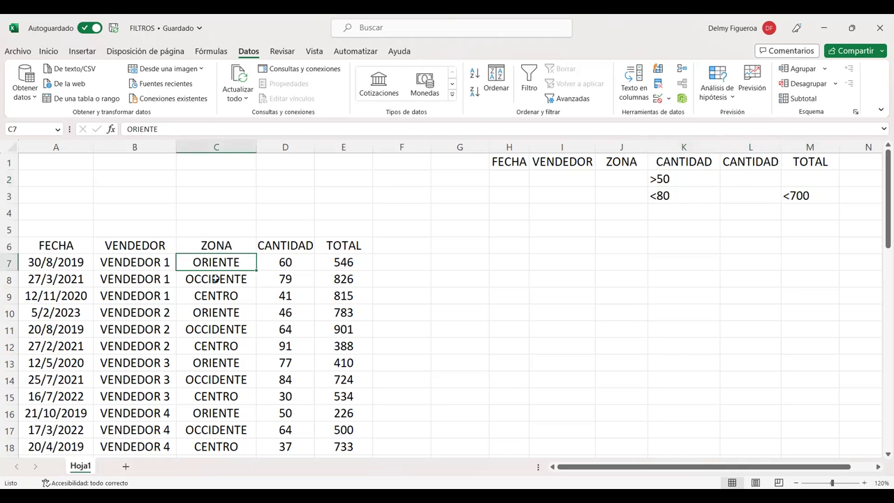
click(577, 98)
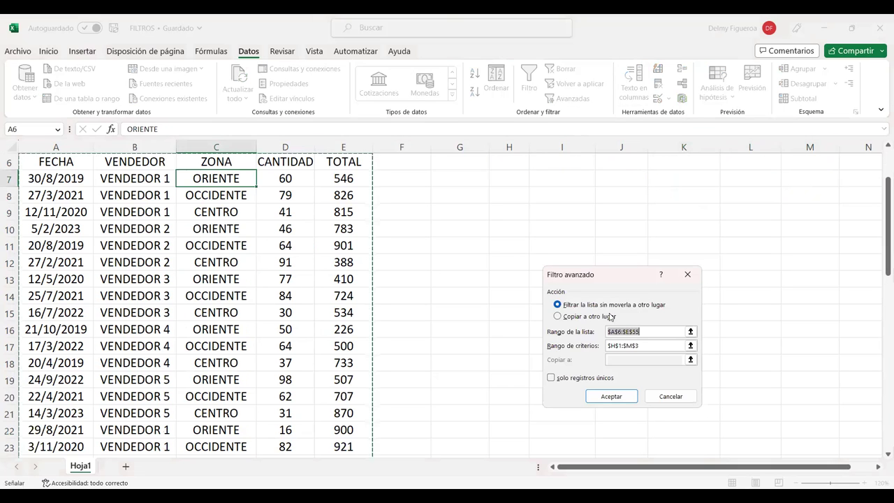
- Set the criteria range to H1:M3 and filter in place, keeping 44 of 49 records
click(652, 345)
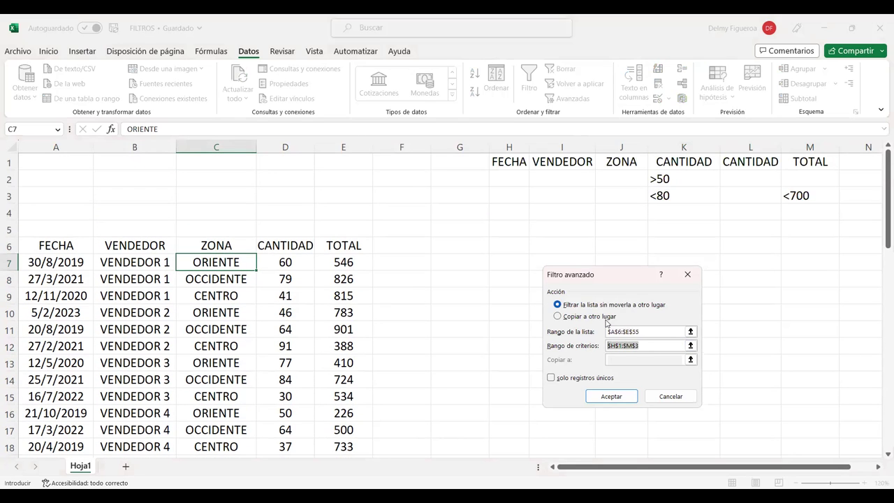
click(520, 160)
drag(521, 160, 803, 195)
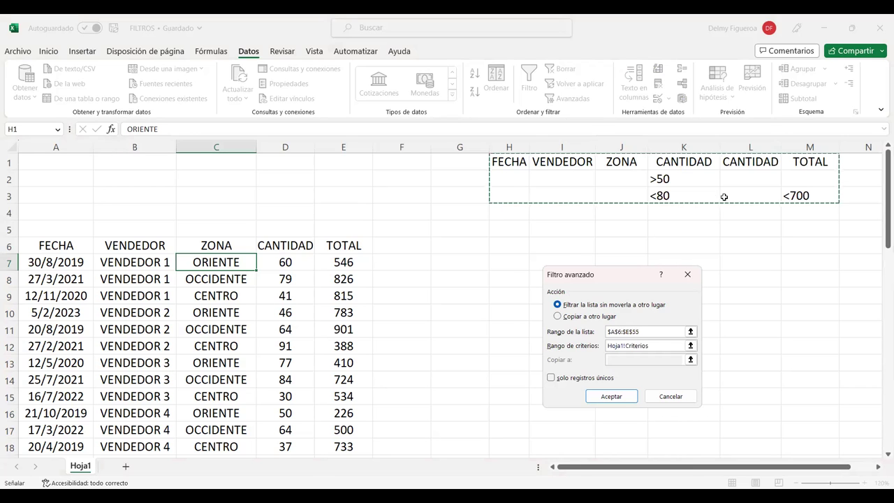
click(626, 396)
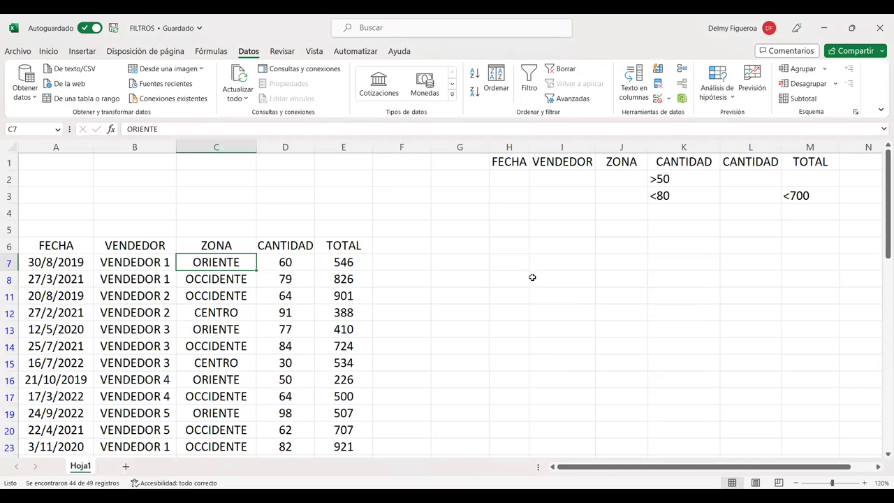
- Check the row 15 values and the >50 criterion, then clear the filter so all rows show
click(299, 363)
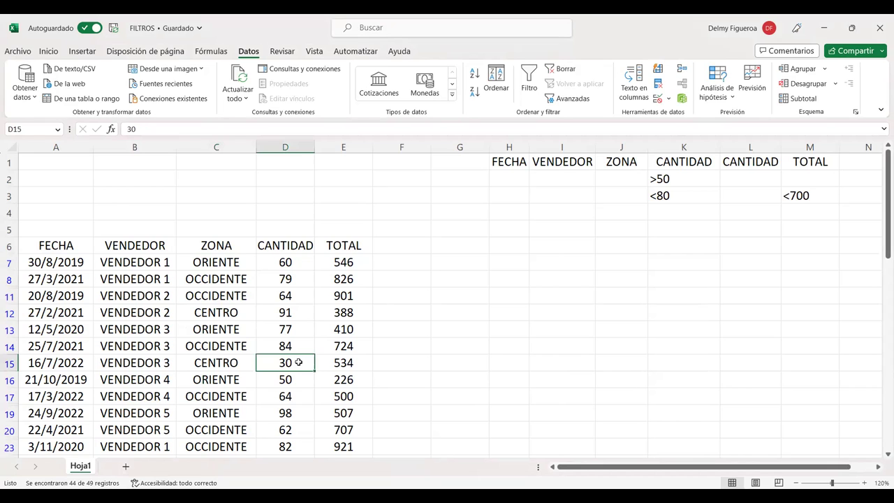
click(337, 365)
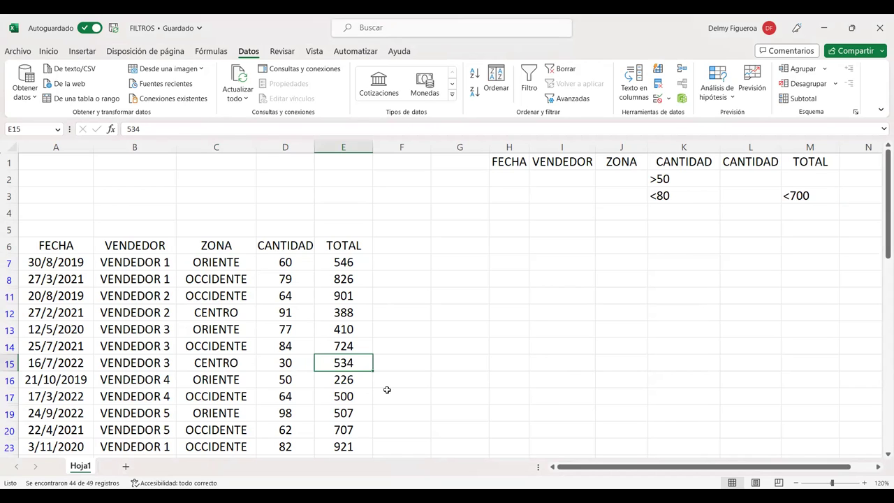
click(701, 180)
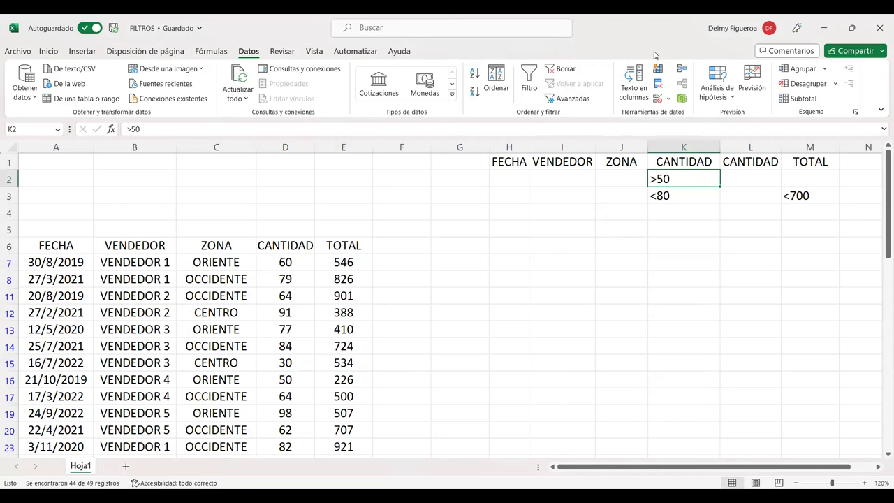
click(568, 71)
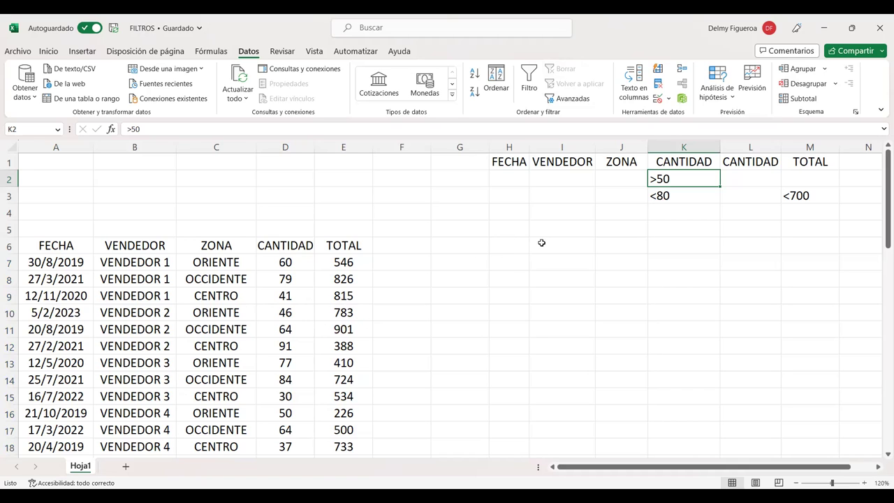
- Reopen Filtro avanzado with list $A$6:$E$55 and criteria $H$1:$M$3
click(580, 100)
click(417, 266)
click(671, 396)
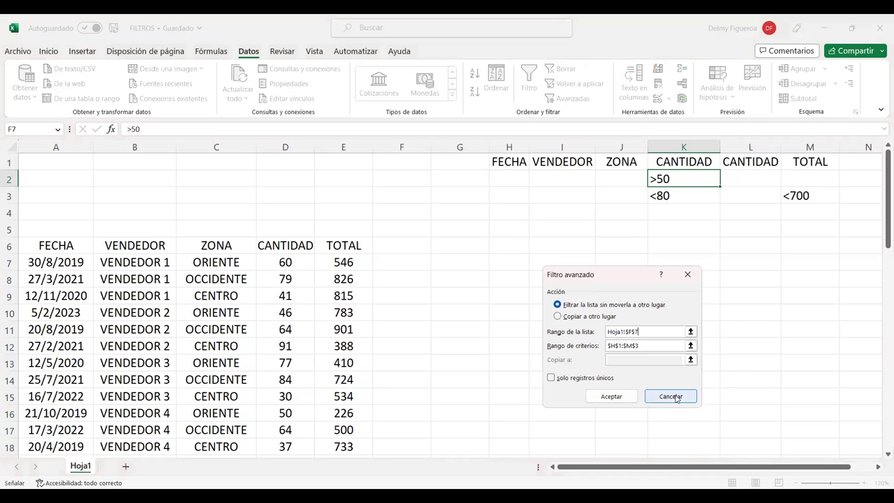
click(126, 260)
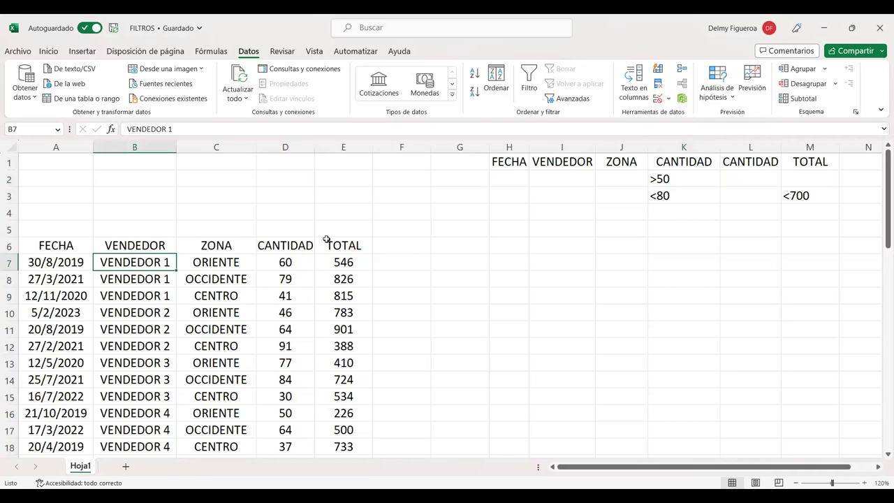
click(572, 98)
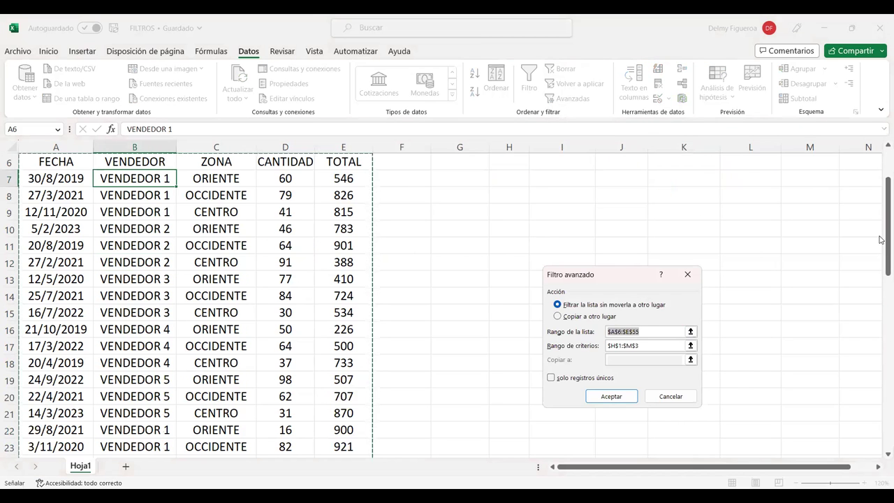
- Run the advanced filter with 'Copiar a otro lugar', sending matching rows to H6
drag(883, 236, 880, 170)
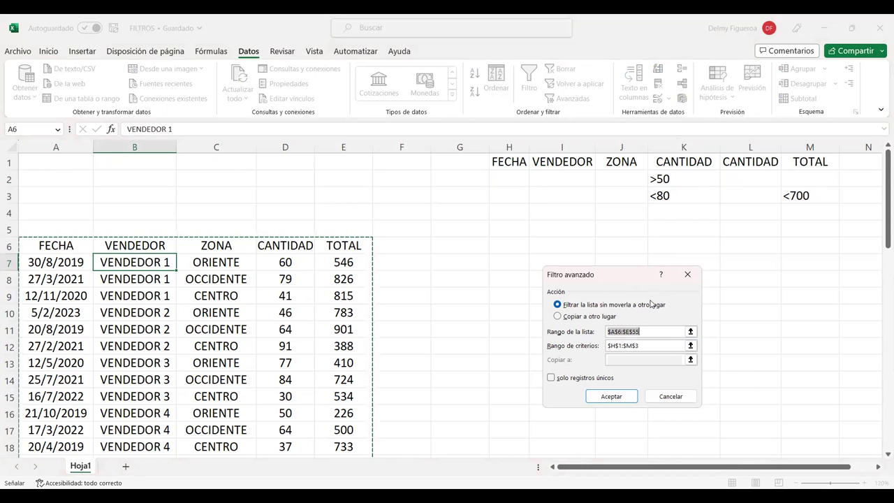
click(585, 321)
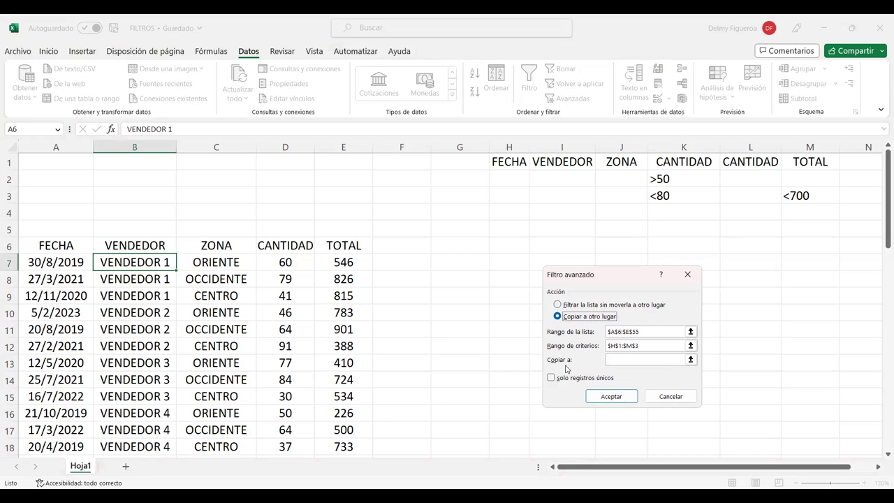
click(623, 362)
click(625, 359)
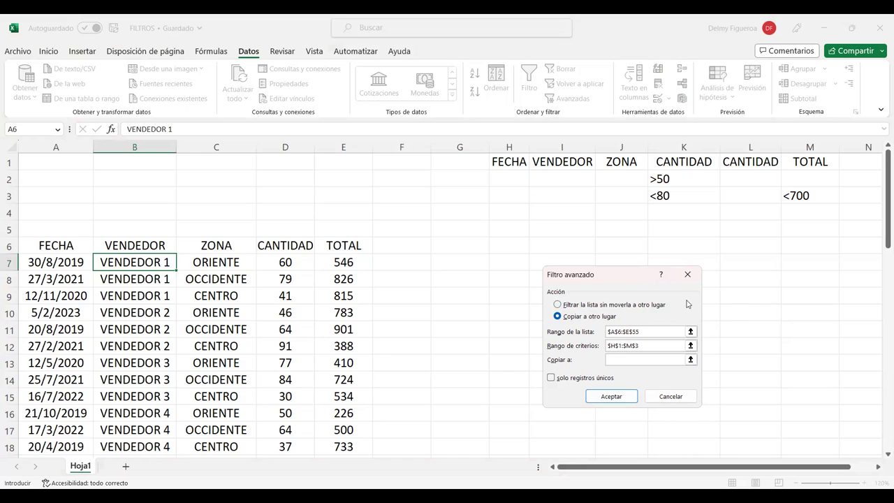
click(516, 247)
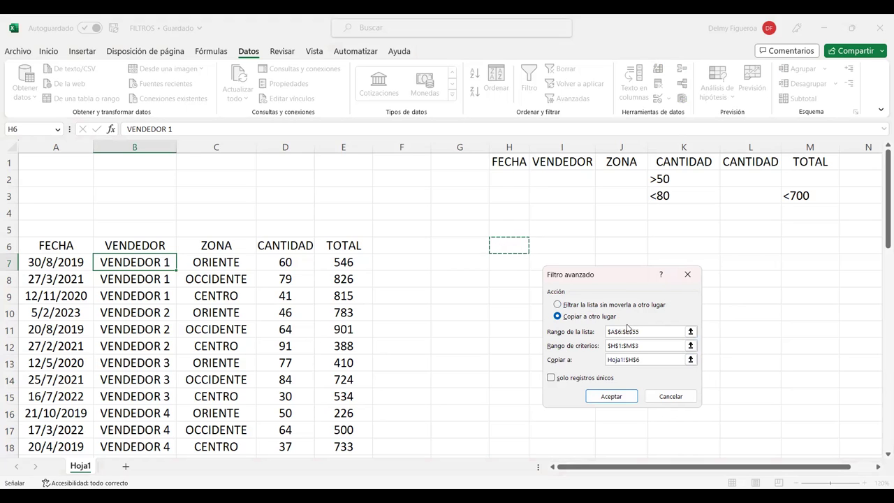
click(625, 397)
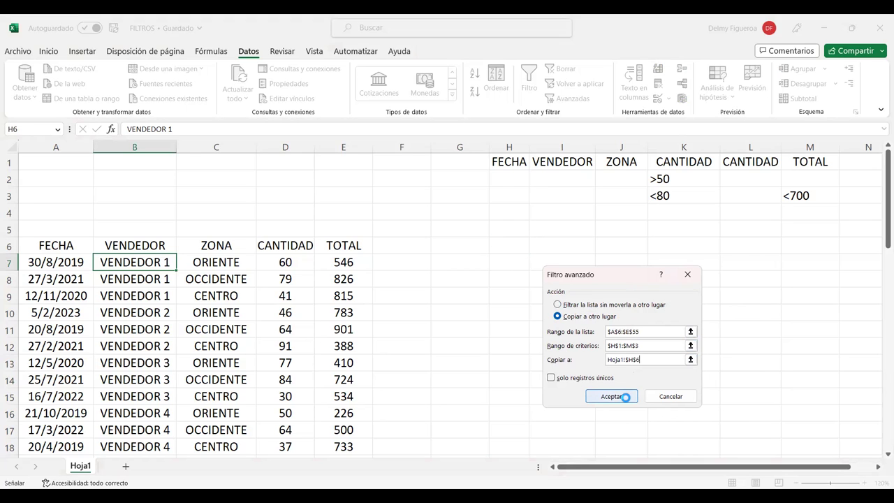
- Widen column H and auto-fit columns I to M so dates and names show fully
double_click(529, 149)
click(591, 148)
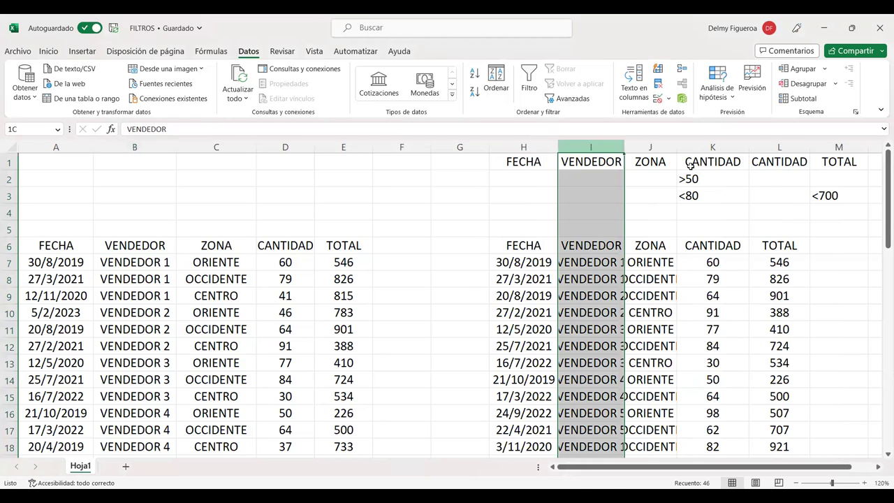
key(ctrl+shift+Right)
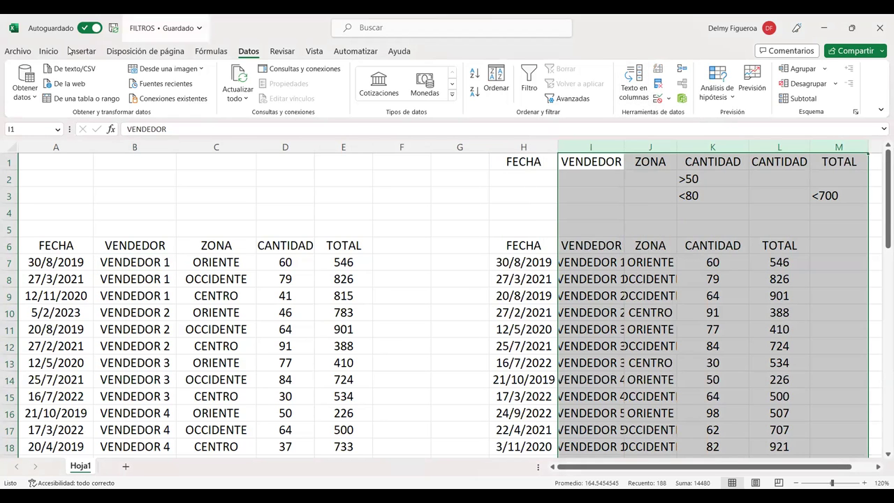
click(48, 52)
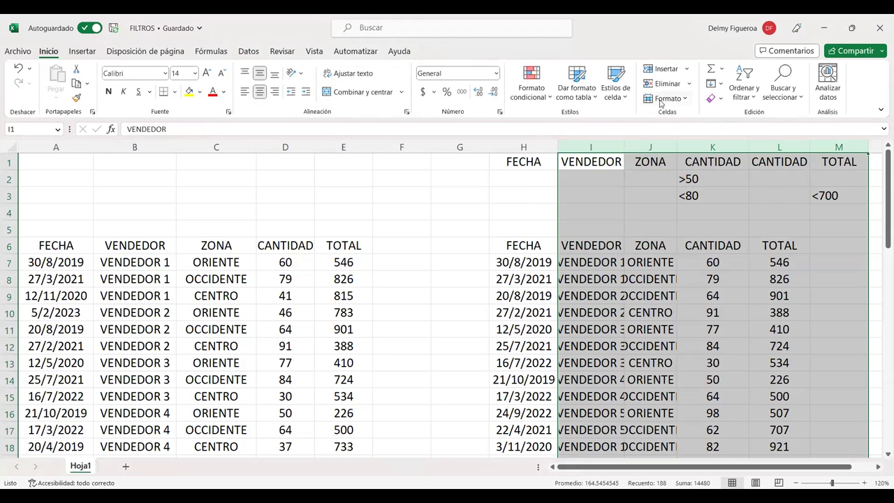
click(661, 101)
click(704, 183)
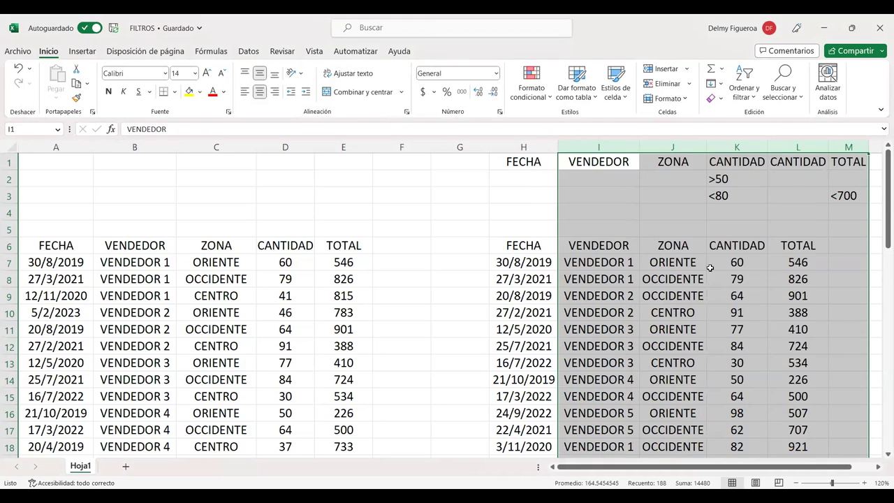
- Scroll through the copied records under H6, starting with 30/8/2019, VENDEDOR 1, ORIENTE
click(688, 264)
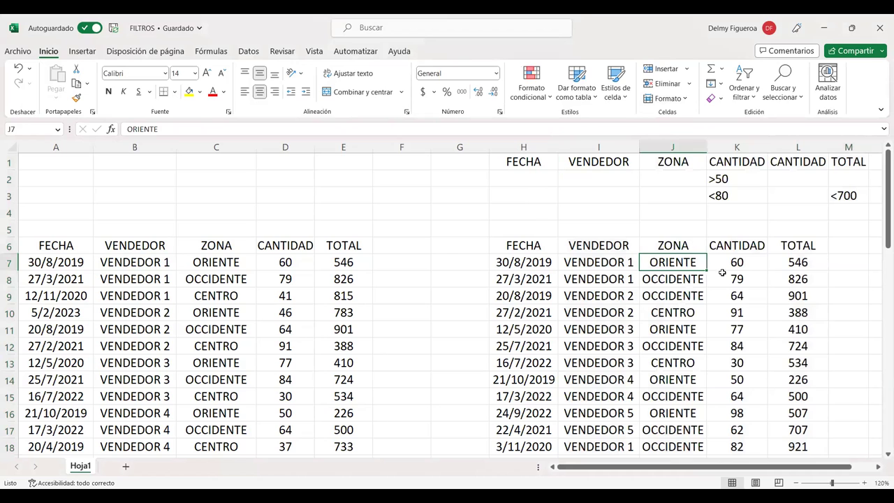
click(218, 263)
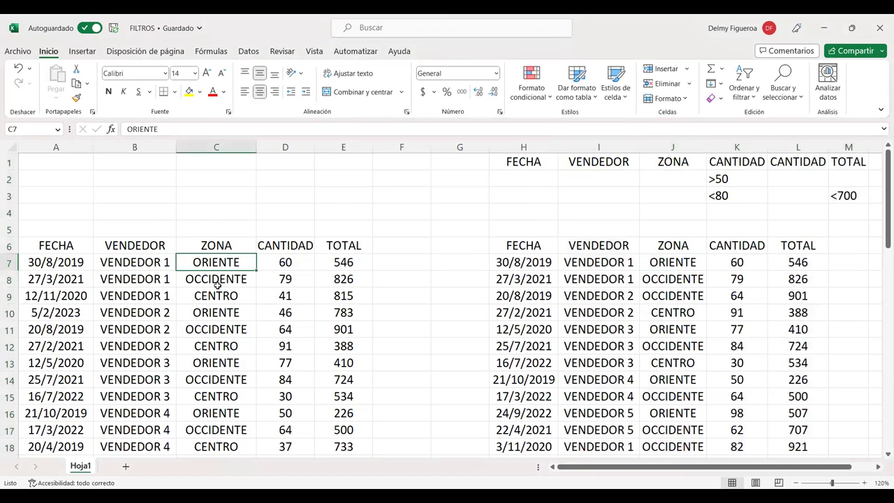
scroll(216, 288, down, 2)
scroll(216, 289, down, 2)
scroll(218, 293, down, 5)
scroll(219, 296, down, 1)
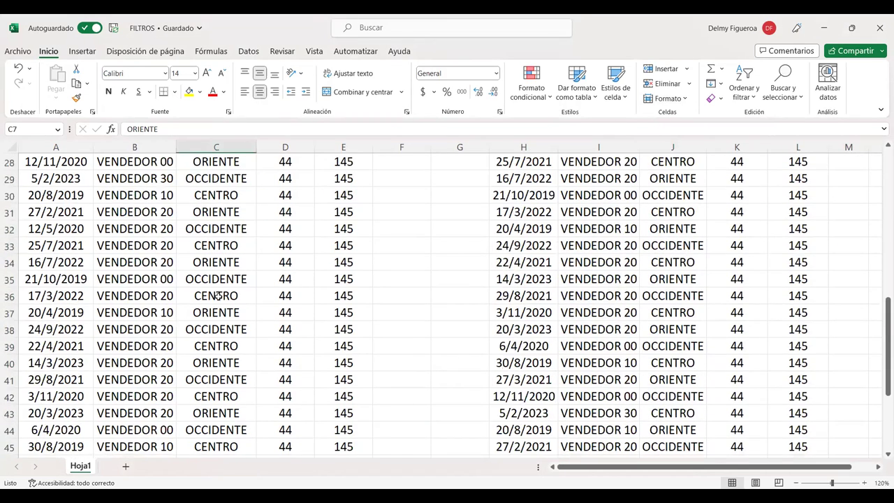
scroll(219, 304, down, 4)
scroll(223, 328, down, 1)
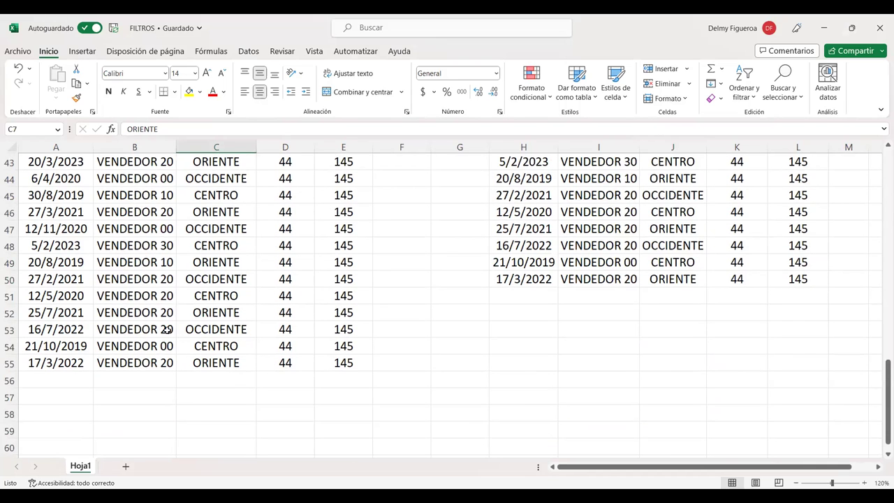
scroll(292, 274, up, 5)
scroll(292, 274, up, 9)
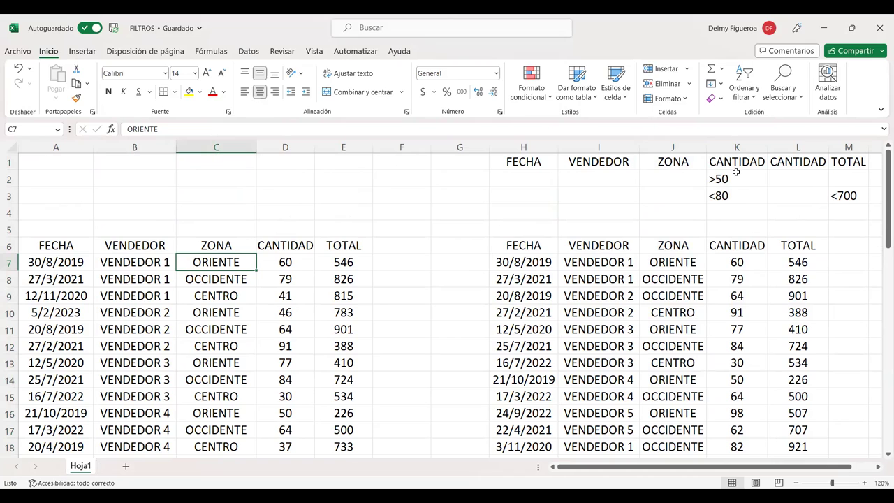
- Delete the K2:M3 quantity and total criteria and copy the FECHA header into G1
drag(739, 176, 854, 199)
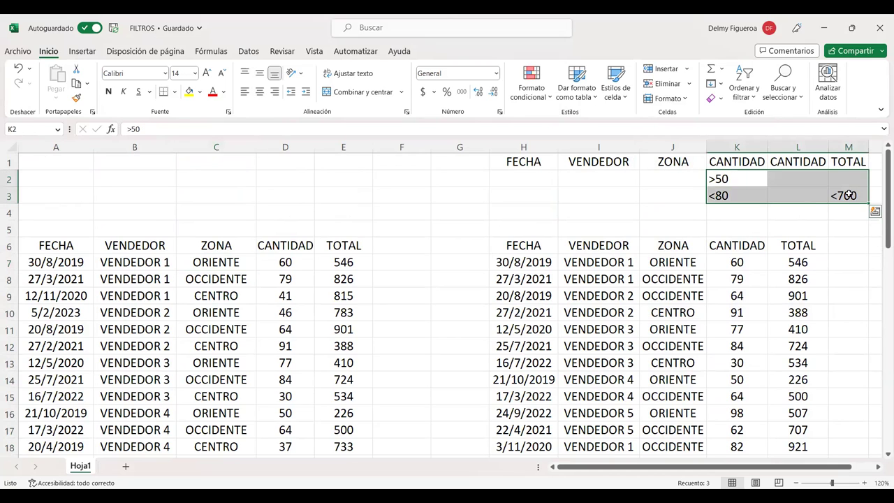
key(Delete)
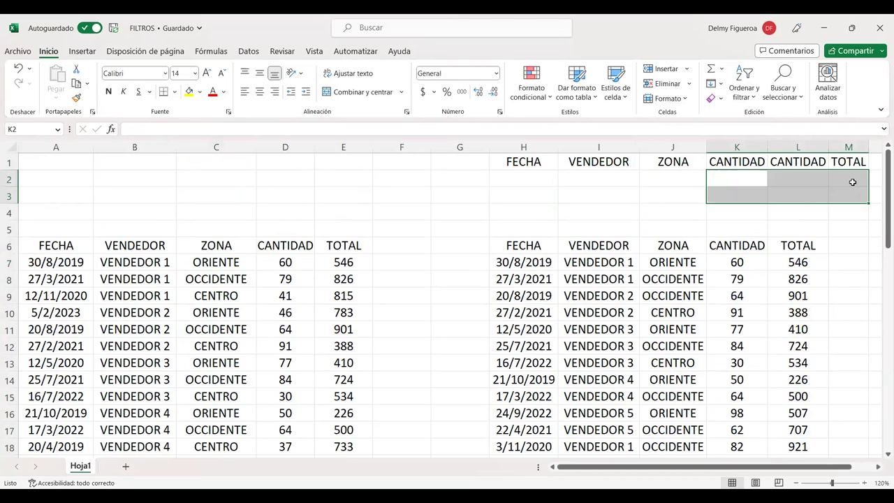
click(534, 178)
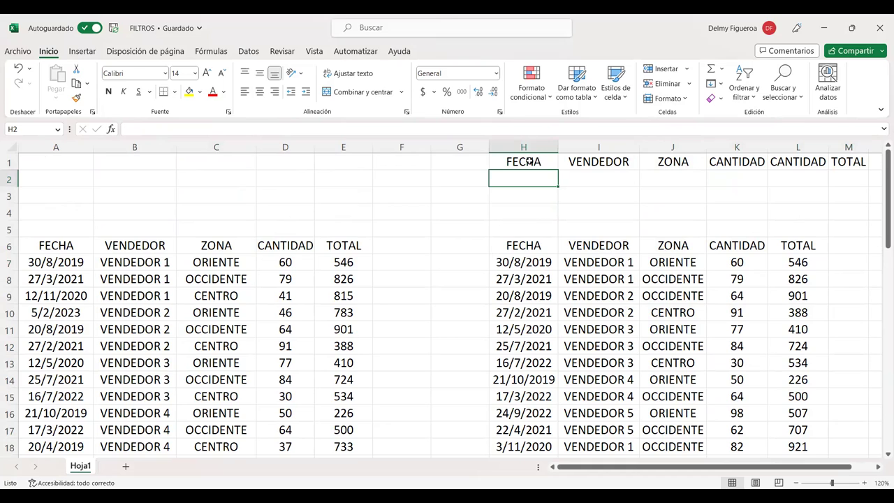
click(528, 161)
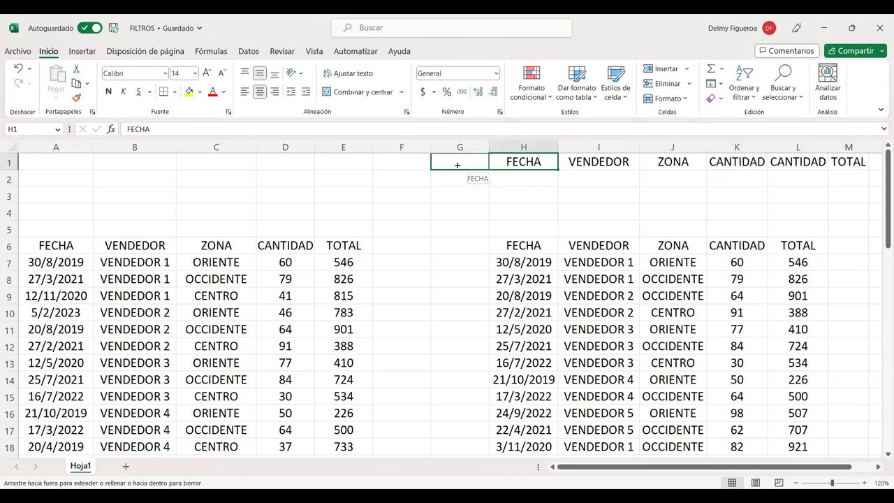
drag(560, 169, 458, 166)
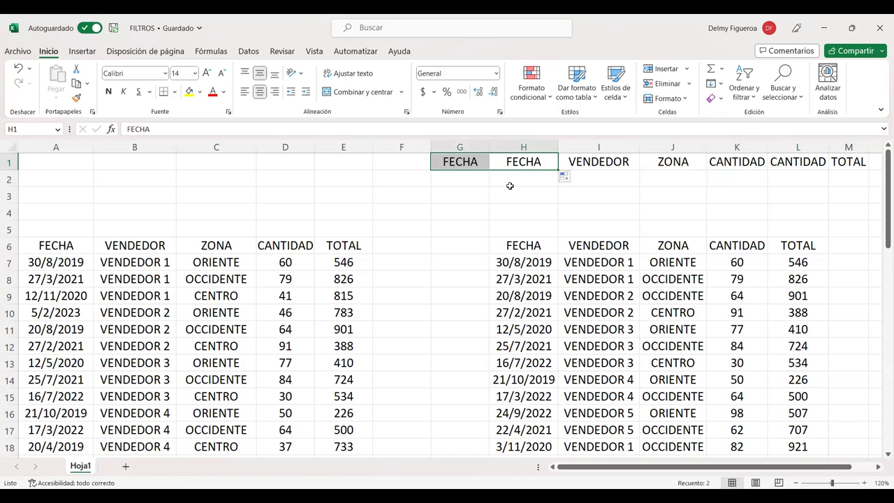
- Enter 1/1/2021 in G2 and 31/12/2021 in H2 as the date criteria
click(471, 181)
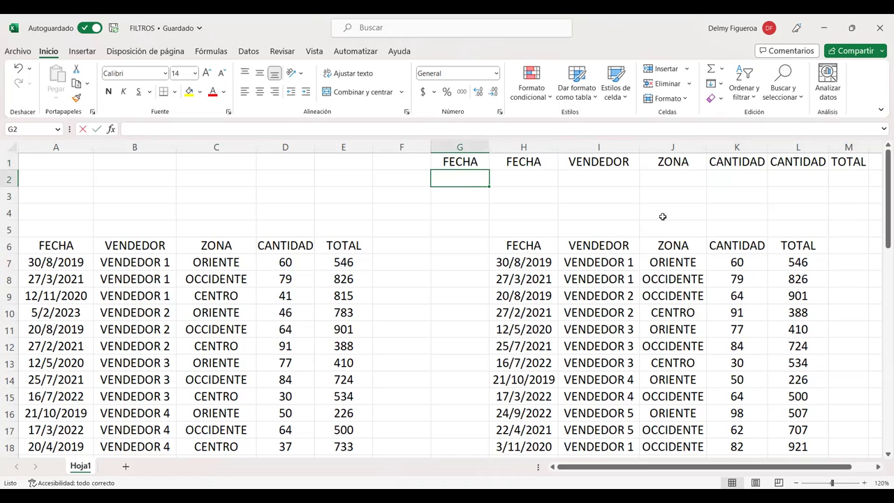
text(1/1/)
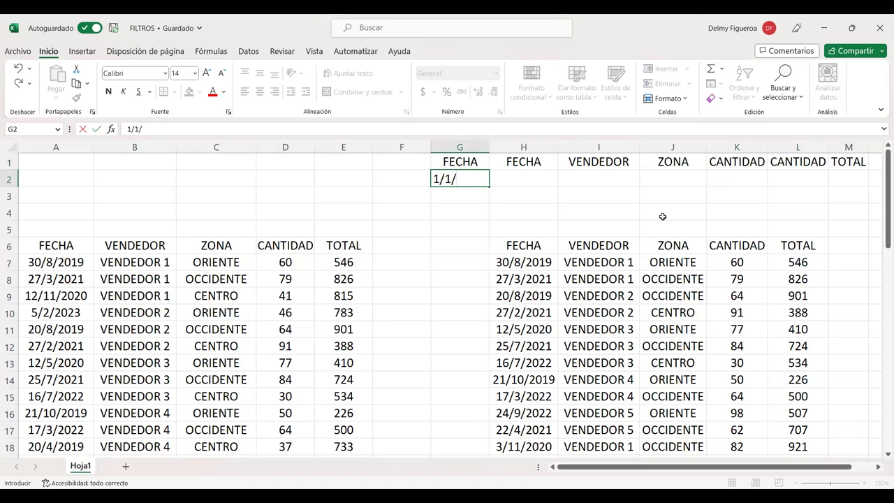
text(2021)
key(Tab)
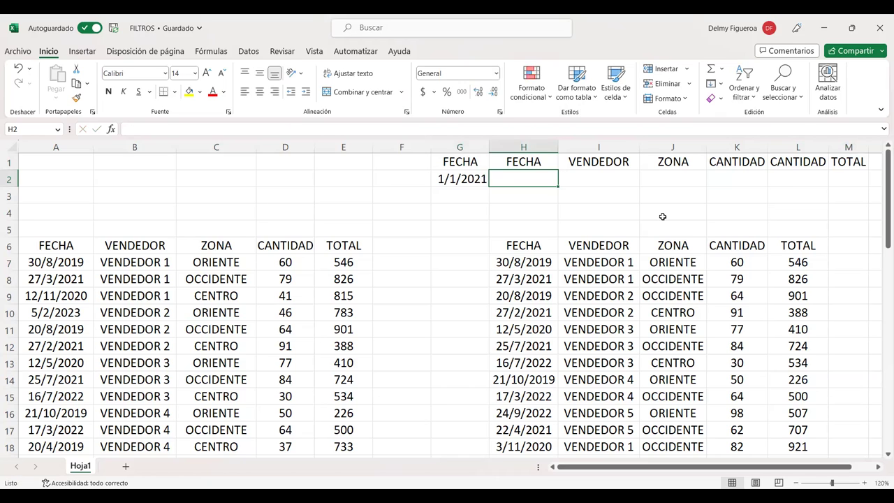
text(31)
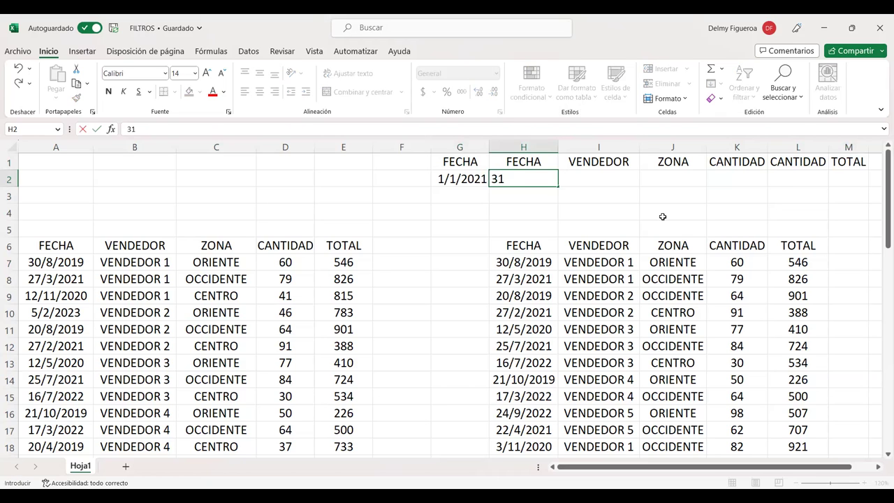
text(/12/2021)
key(Return)
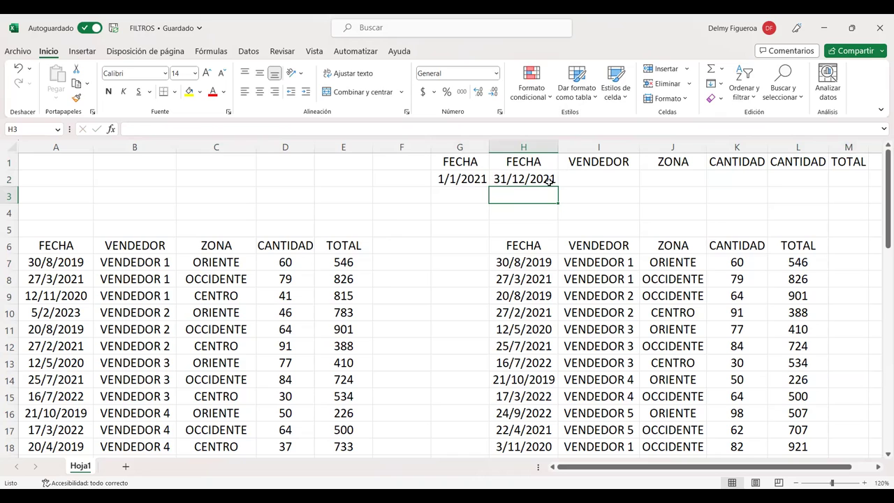
- Open Filtro avanzado on the sales list and set the criteria range to G1:M2
click(146, 259)
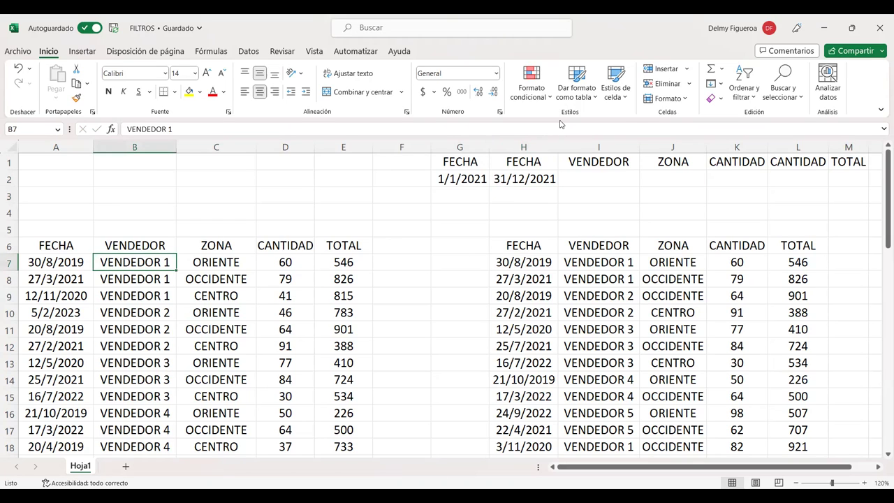
click(248, 51)
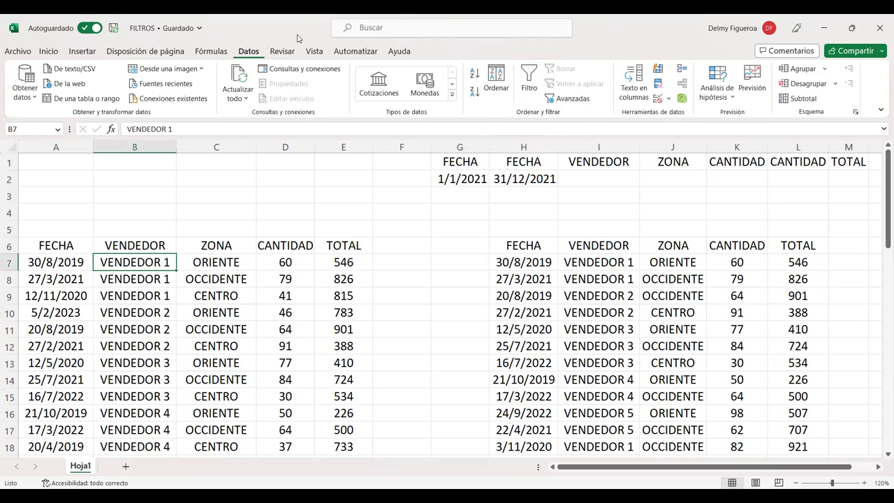
click(573, 99)
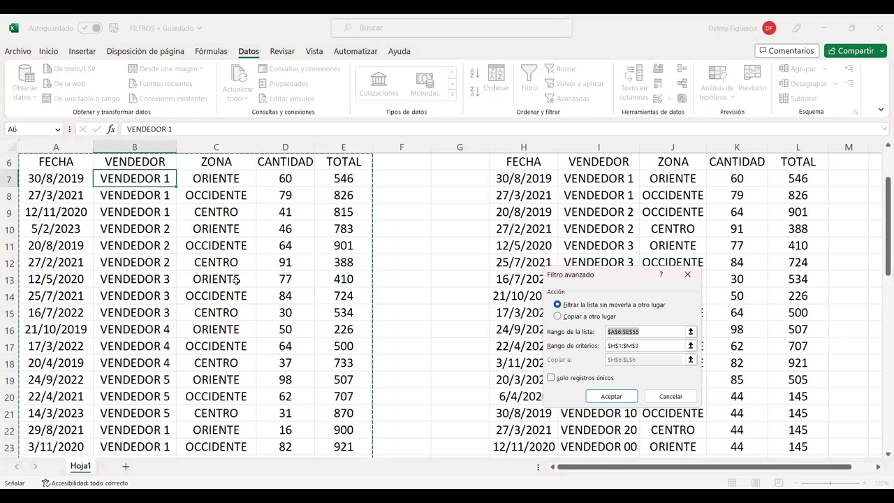
click(641, 346)
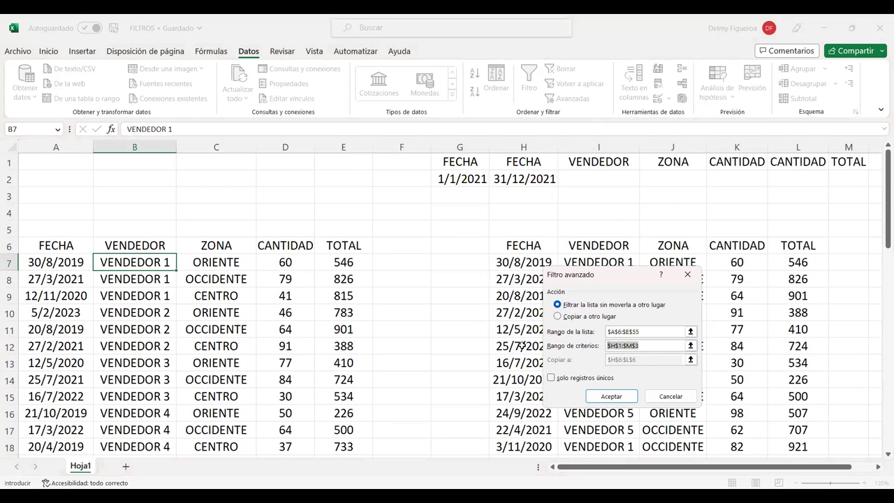
key(BackSpace)
click(460, 162)
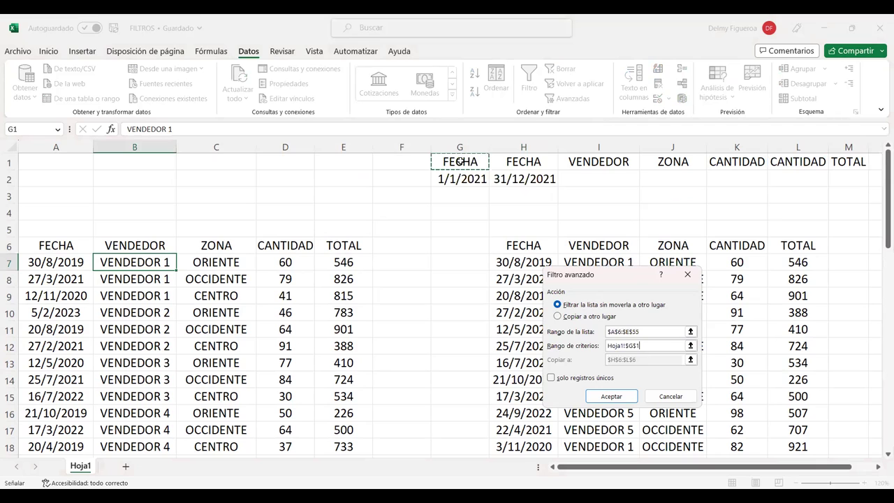
shift+click(833, 184)
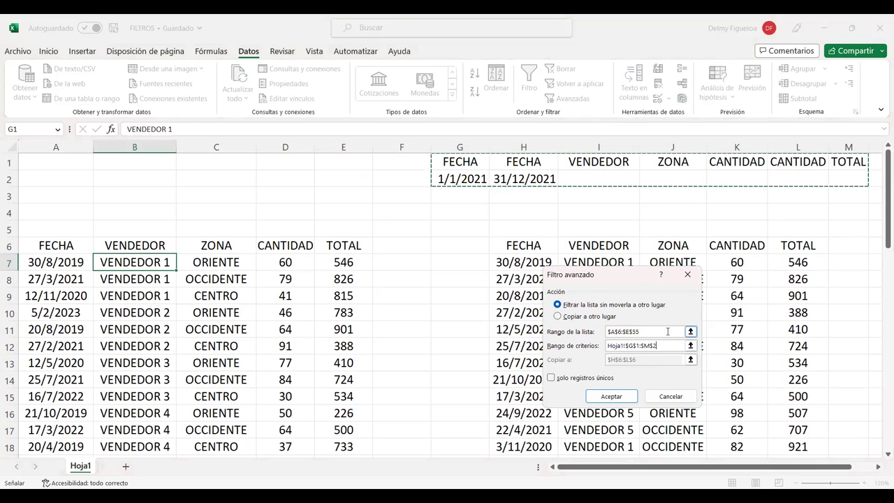
- Choose 'Copiar a otro lugar' with destination A60 and run the filter
click(575, 318)
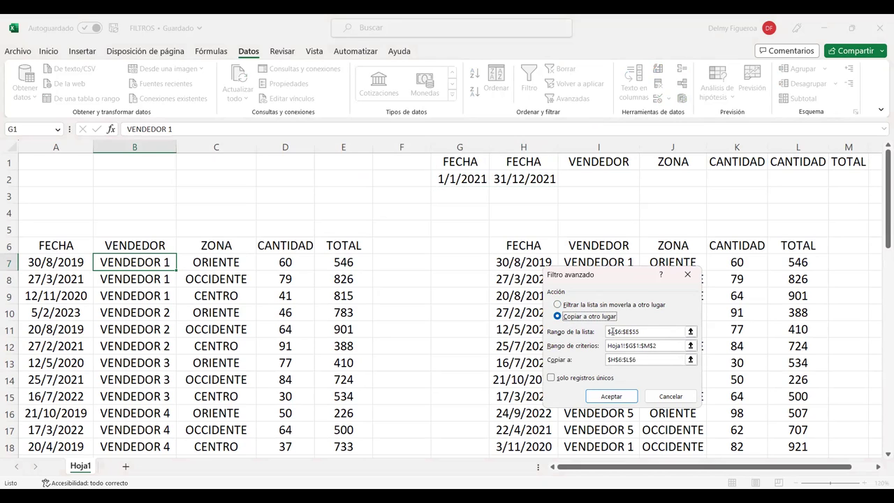
drag(643, 360, 546, 359)
key(BackSpace)
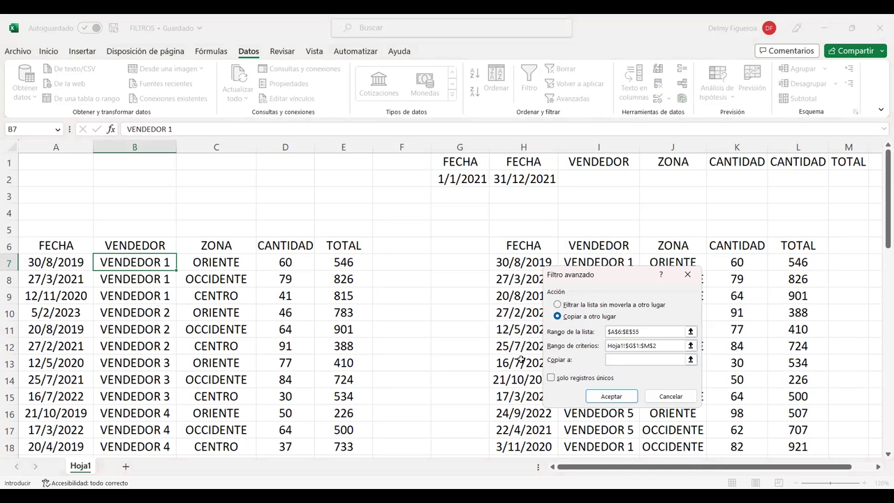
scroll(520, 309, down, 2)
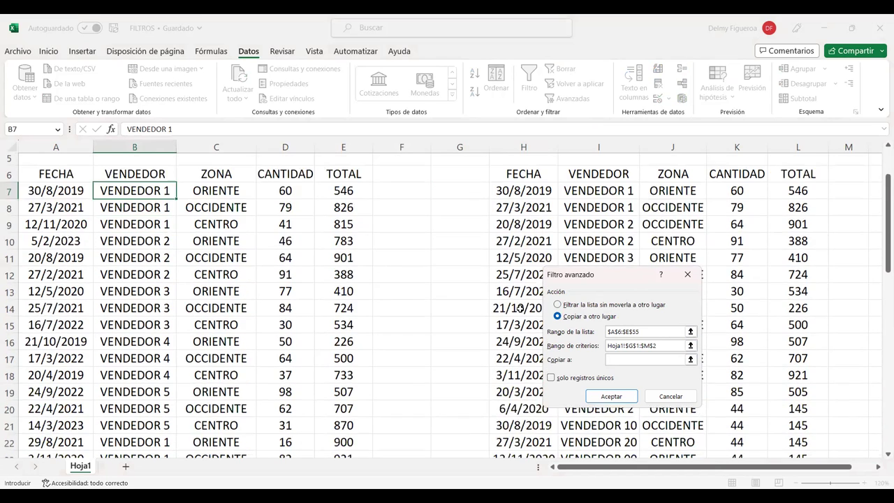
scroll(521, 309, down, 7)
scroll(521, 309, down, 6)
scroll(419, 294, down, 3)
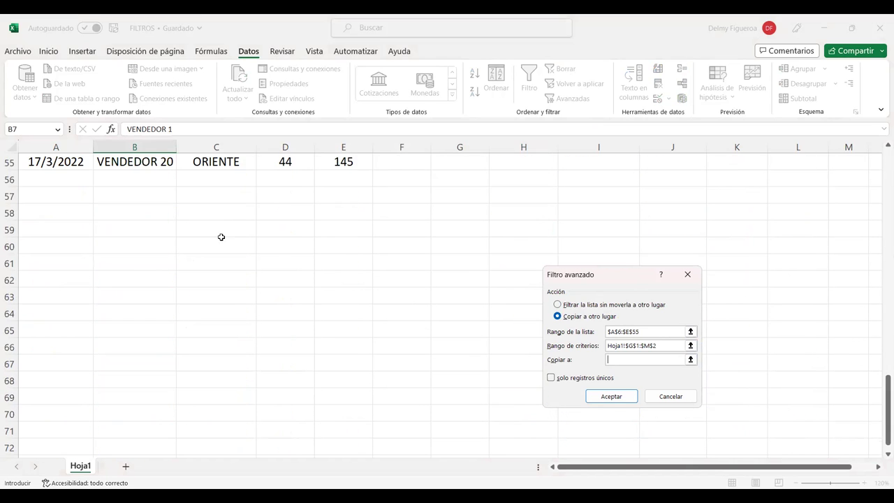
click(39, 245)
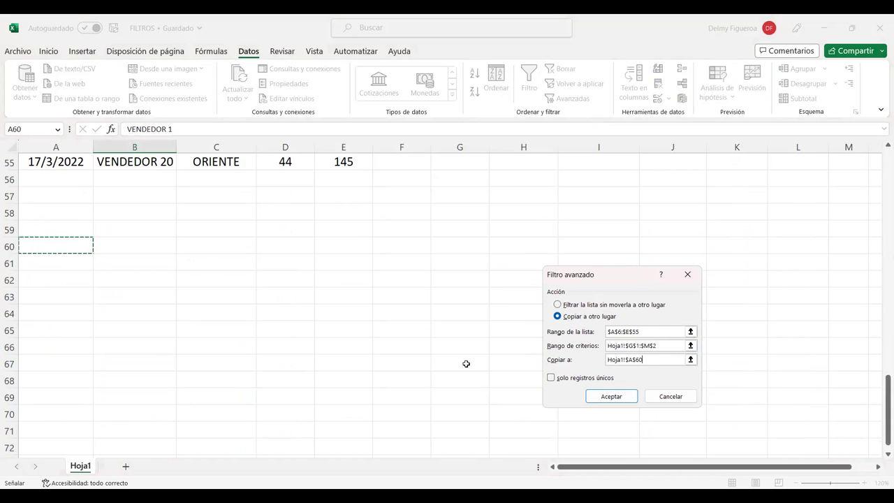
click(611, 396)
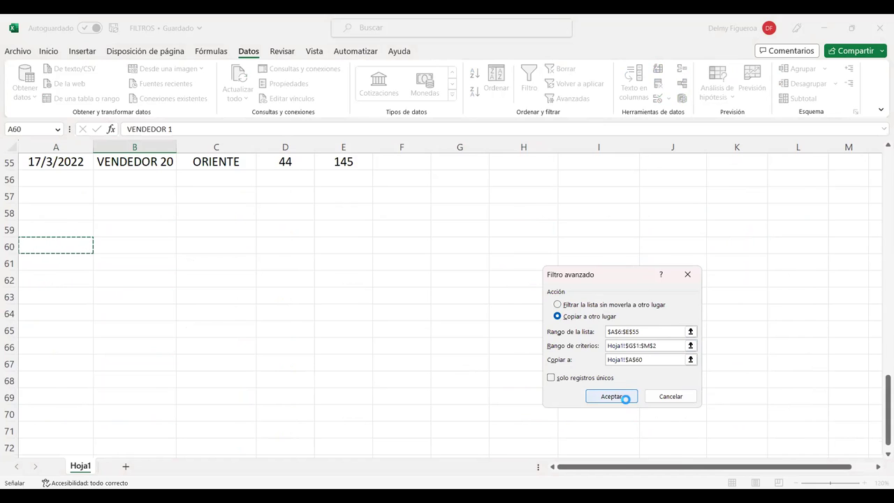
scroll(208, 353, down, 6)
scroll(208, 353, down, 7)
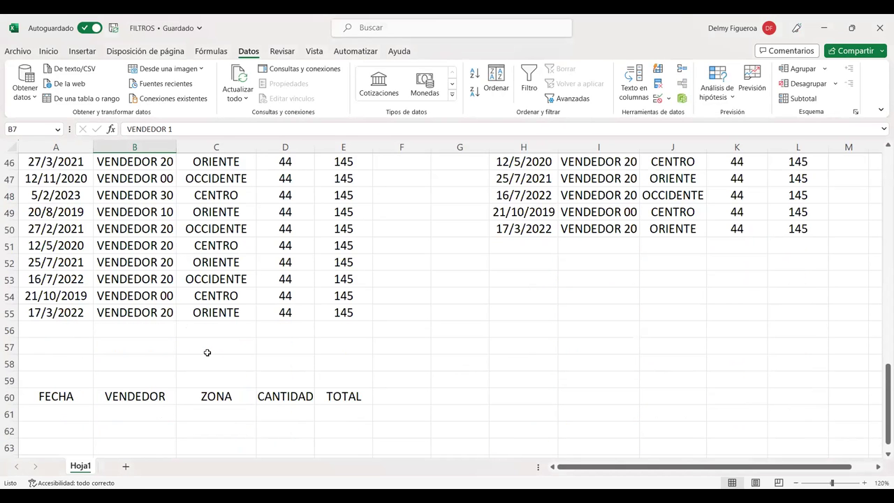
scroll(207, 353, down, 3)
scroll(208, 353, up, 1)
scroll(208, 353, up, 1)
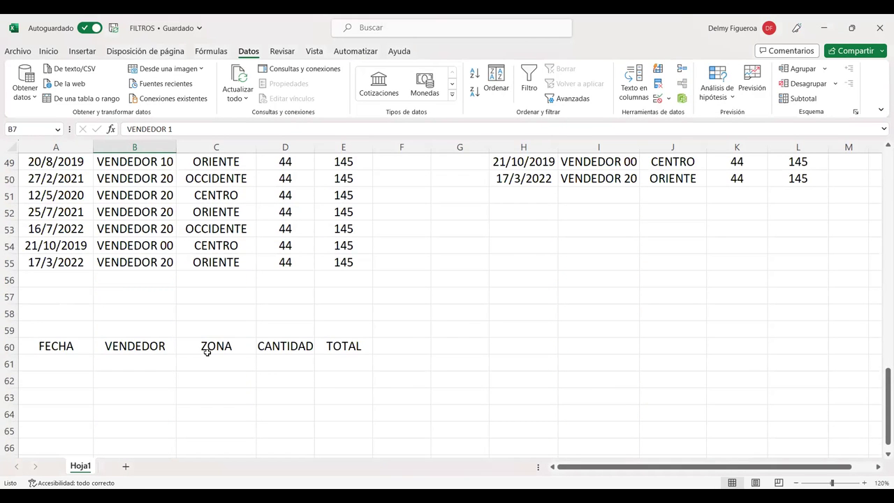
scroll(208, 353, up, 2)
scroll(461, 336, up, 5)
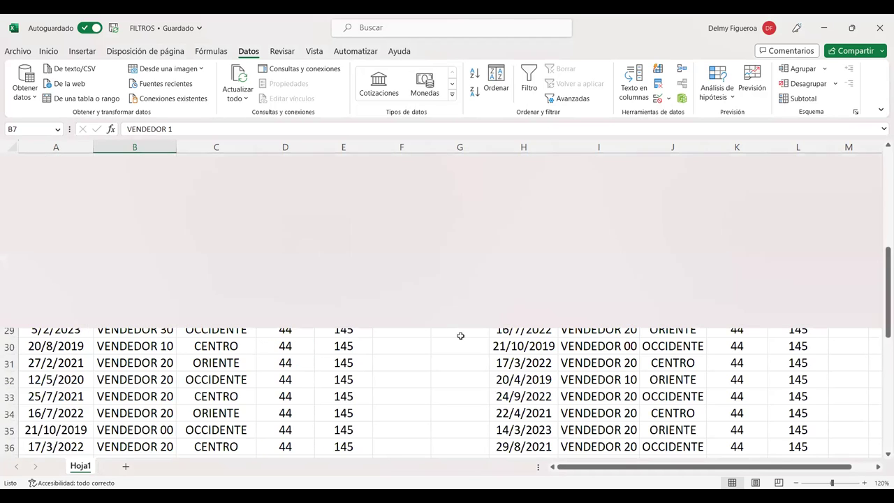
scroll(461, 336, up, 9)
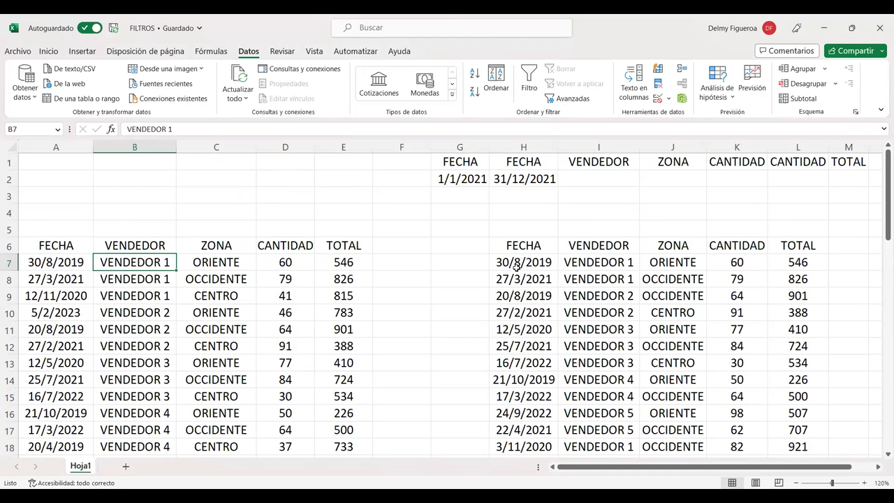
scroll(230, 353, down, 6)
scroll(230, 353, down, 3)
scroll(230, 353, down, 10)
scroll(228, 353, up, 2)
scroll(228, 353, up, 5)
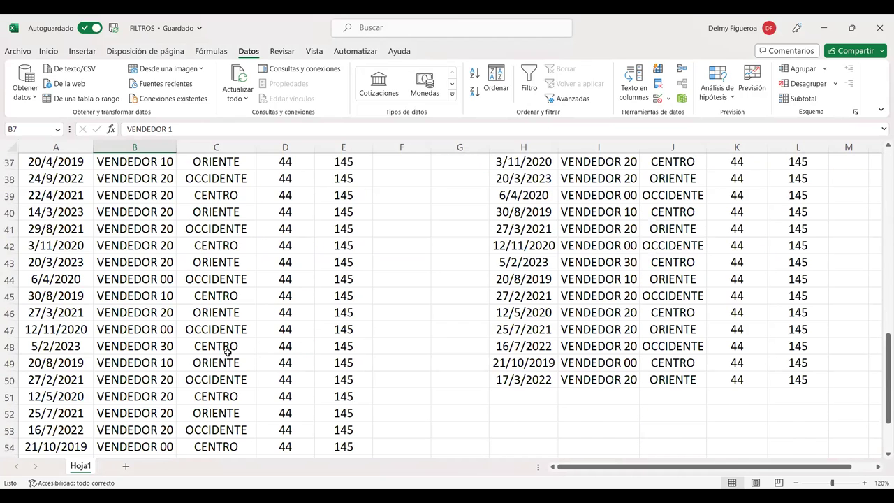
scroll(228, 353, up, 12)
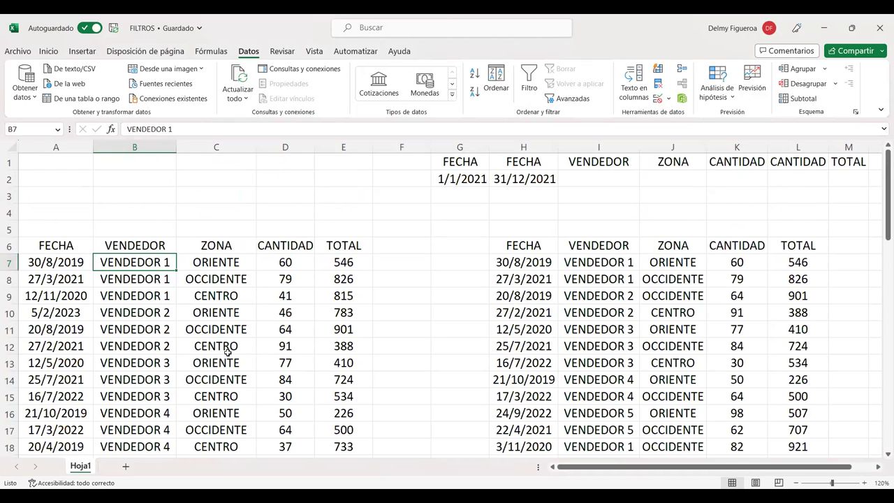
- Change the G2 start date criterion to >=1/1/2021
click(474, 179)
click(126, 129)
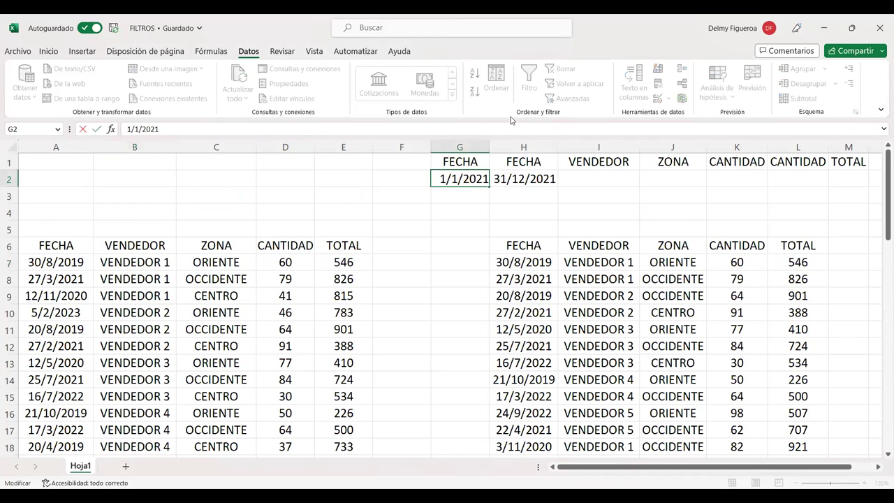
text(>)
key(Return)
click(543, 179)
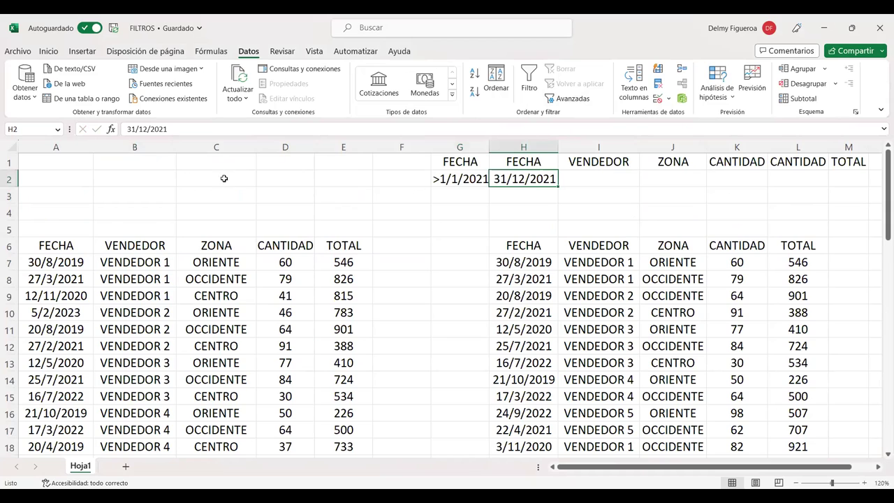
click(463, 184)
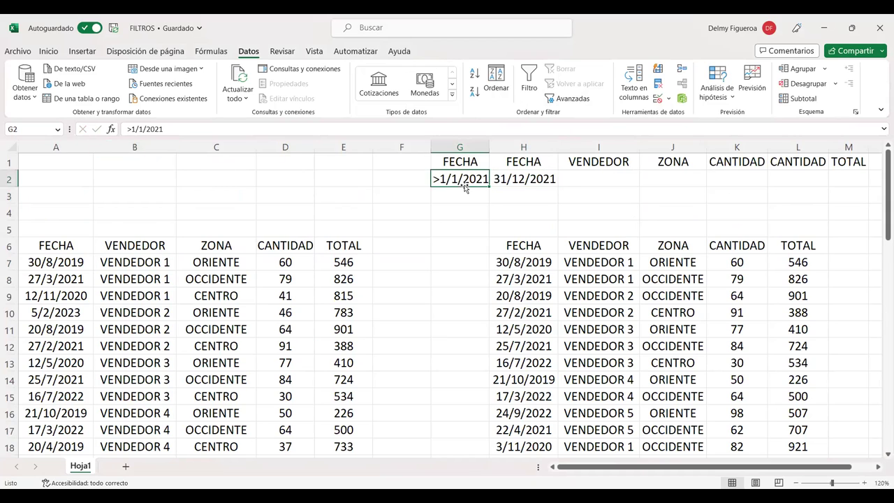
click(131, 129)
text(=)
key(Return)
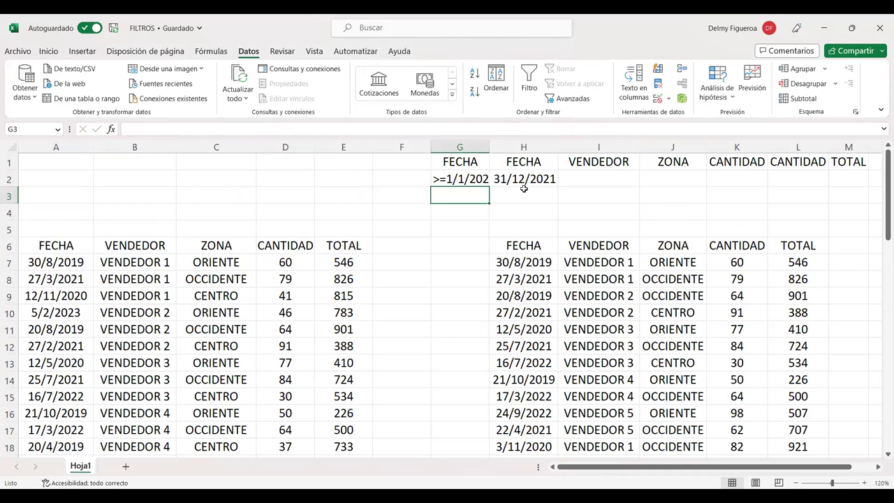
- Change the H2 end date criterion to <=31/12/2021
click(524, 185)
click(129, 129)
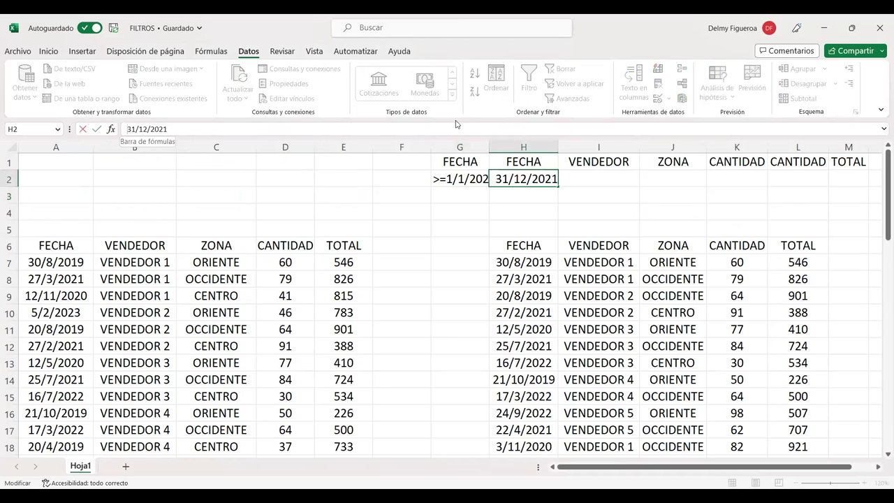
text(<=)
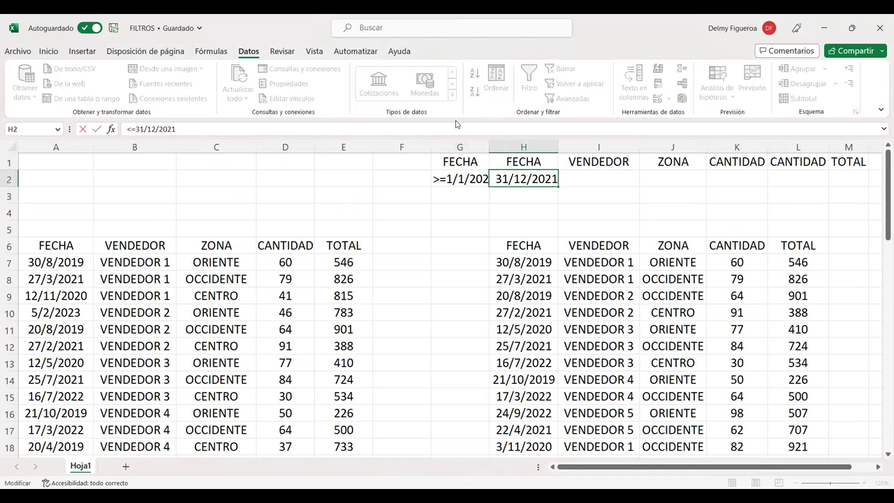
key(Return)
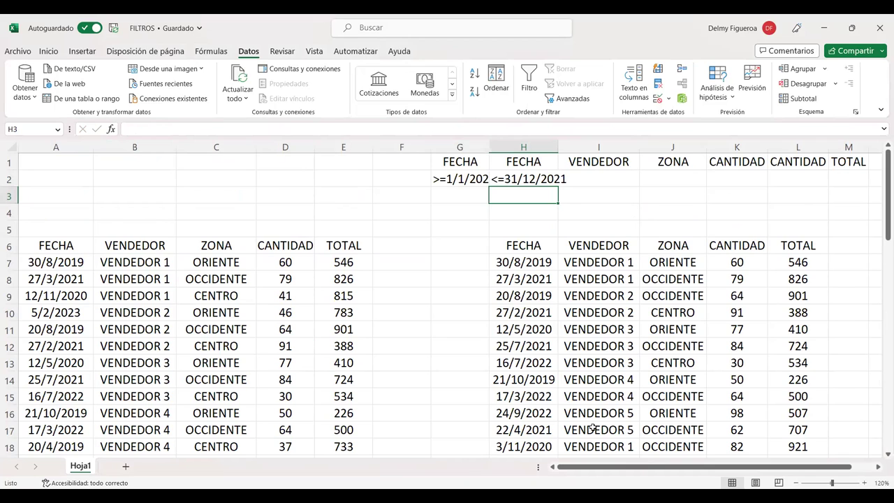
- Rerun the advanced filter with criteria G1:M2, copying the 2021 rows to A60
click(285, 261)
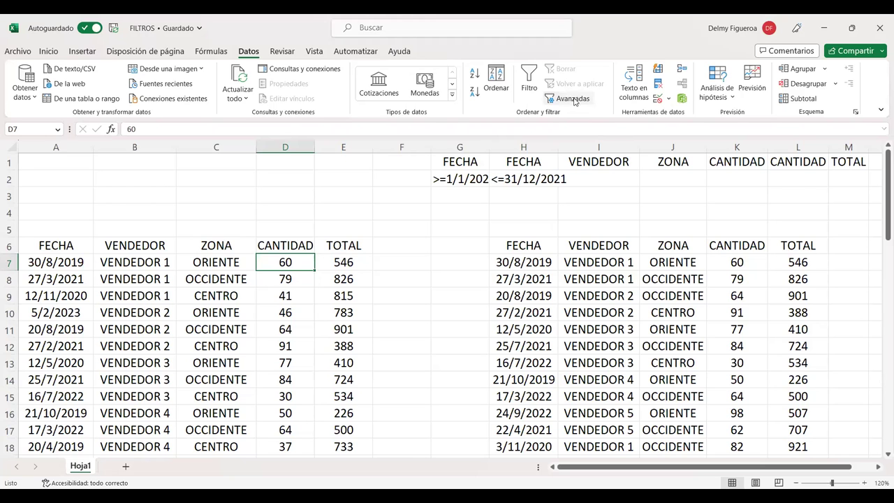
drag(650, 346, 574, 345)
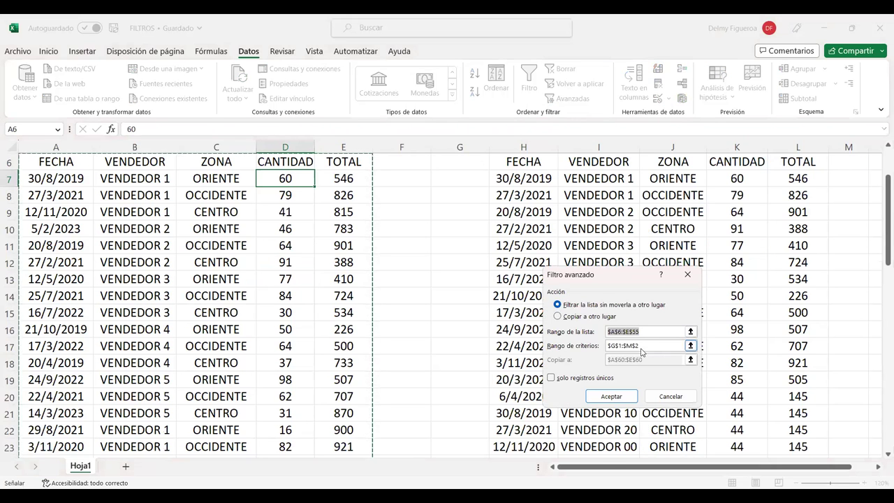
key(BackSpace)
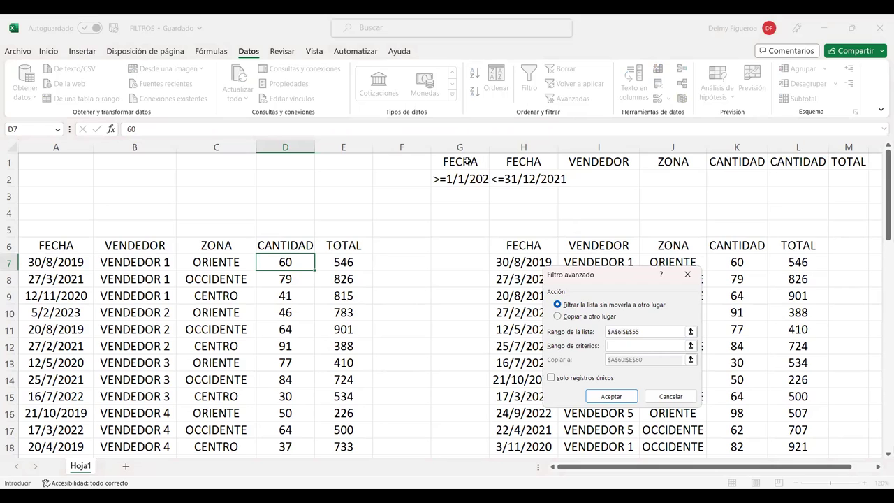
drag(459, 161, 848, 179)
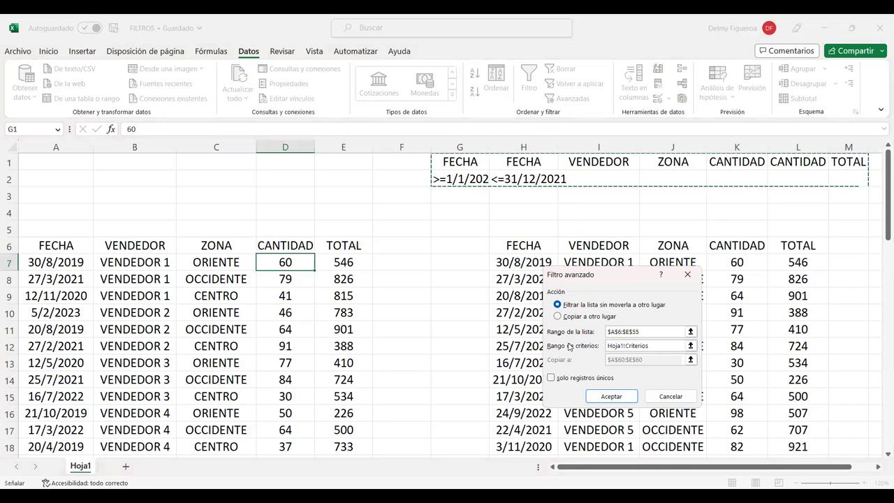
click(580, 317)
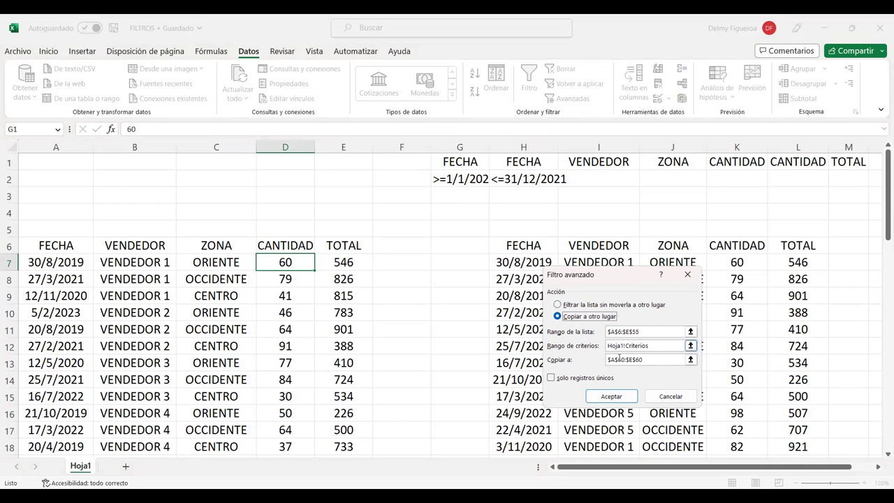
click(614, 397)
scroll(225, 349, down, 5)
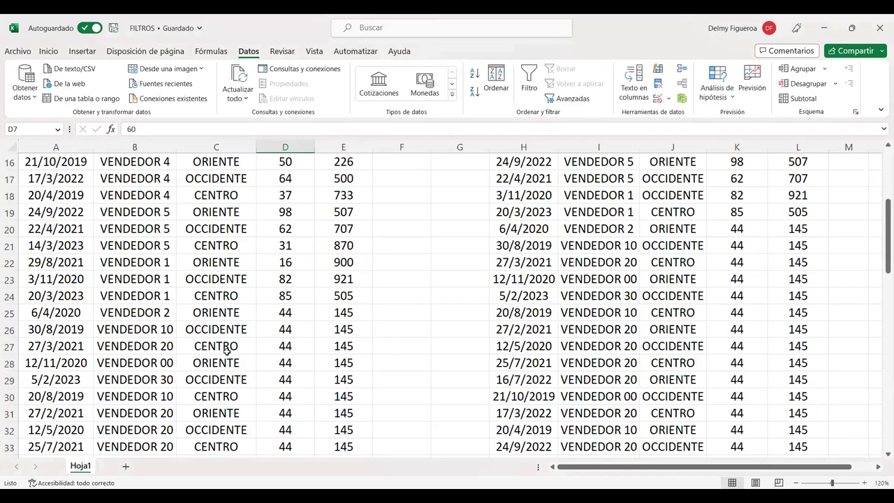
scroll(248, 353, down, 7)
scroll(249, 351, down, 6)
scroll(249, 351, down, 1)
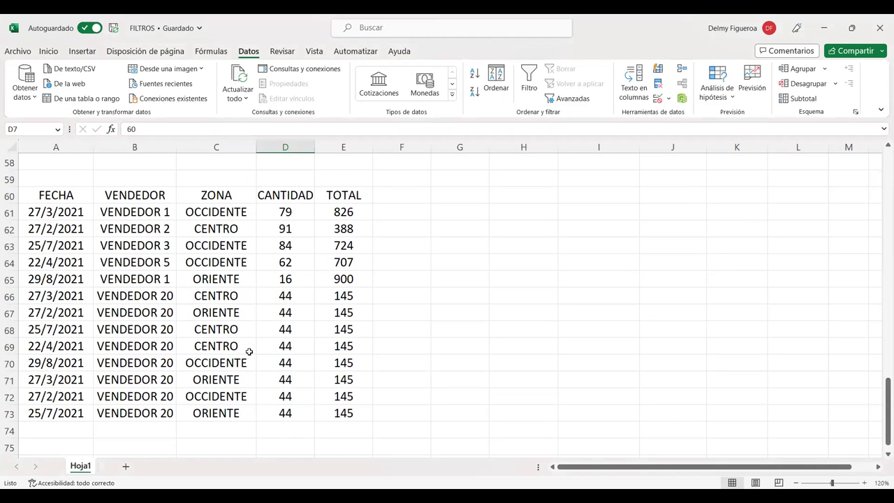
click(70, 193)
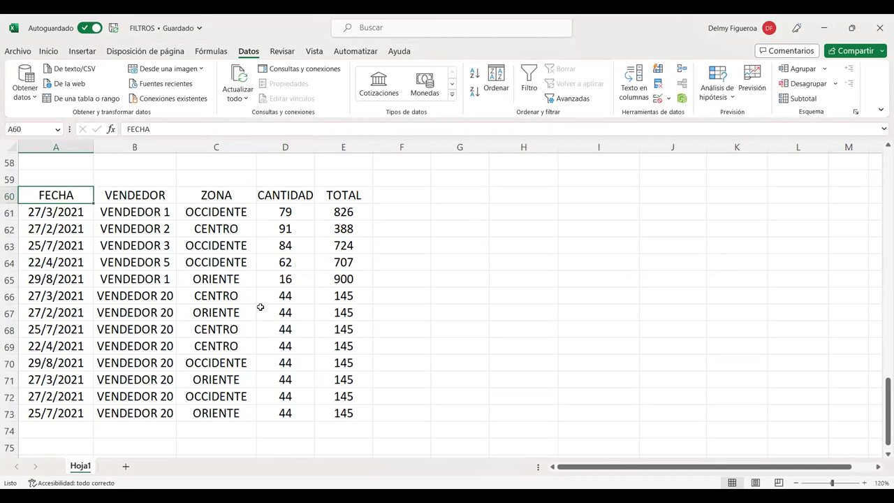
scroll(354, 329, up, 3)
scroll(214, 226, up, 2)
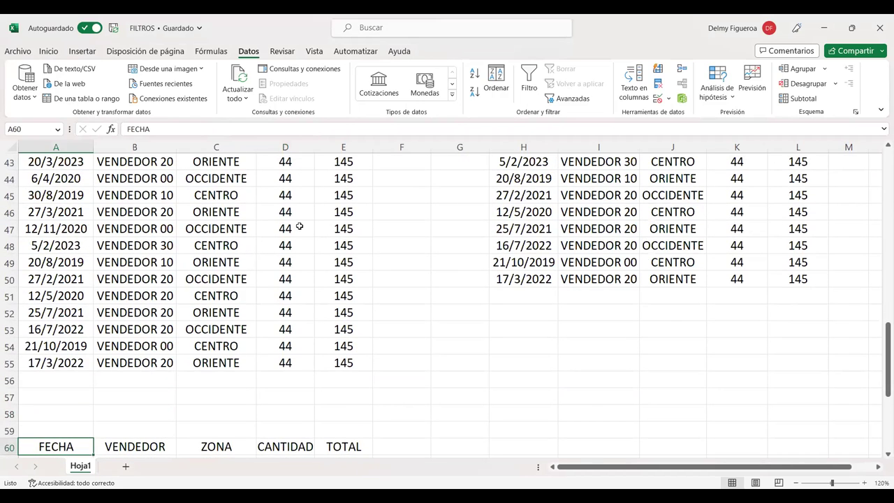
scroll(433, 239, down, 3)
scroll(434, 244, down, 1)
scroll(433, 247, down, 1)
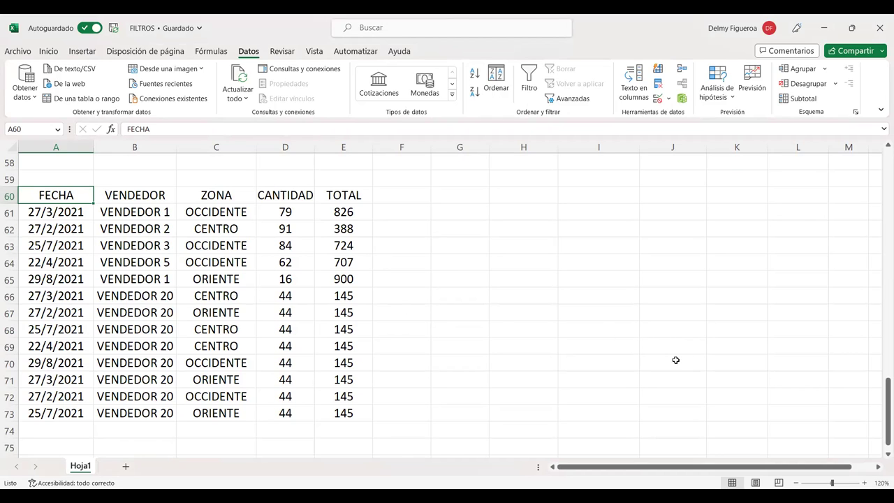
scroll(717, 351, up, 2)
scroll(718, 351, up, 8)
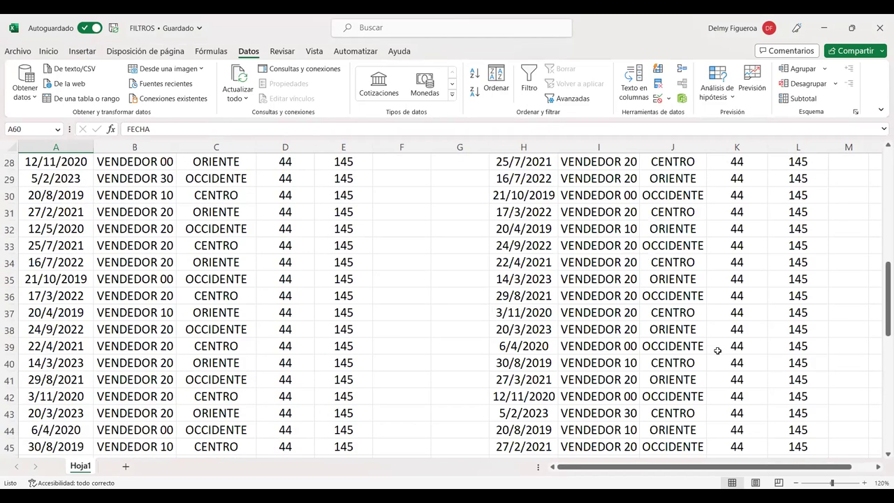
scroll(718, 351, up, 8)
scroll(718, 351, up, 2)
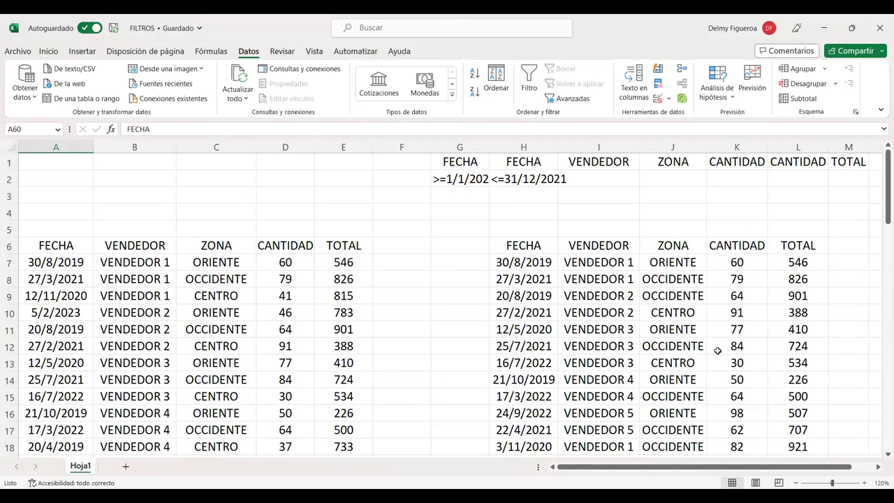
click(464, 167)
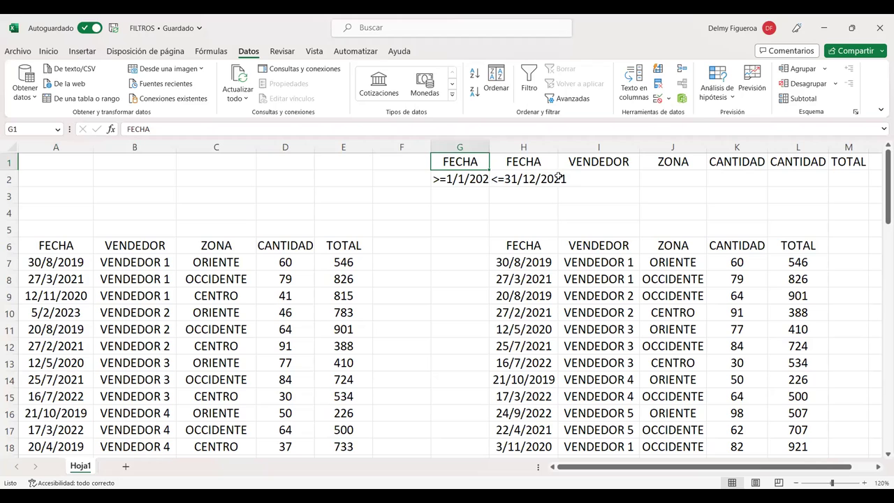
click(477, 194)
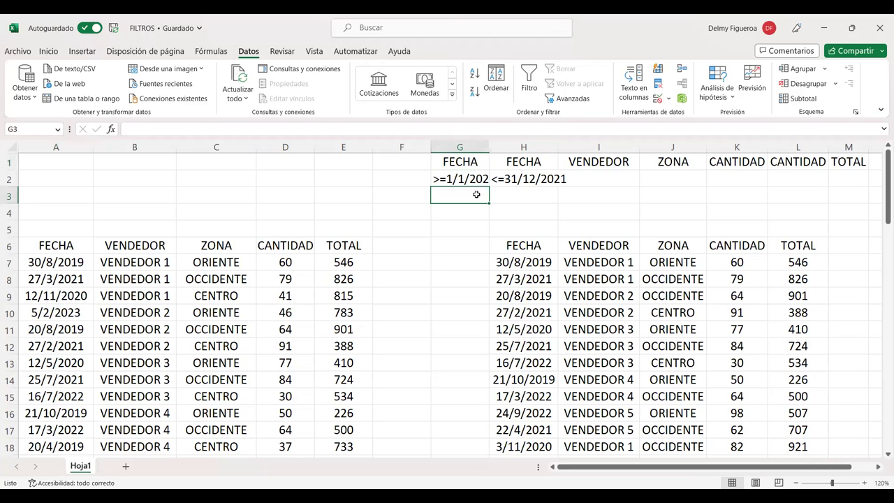
click(579, 102)
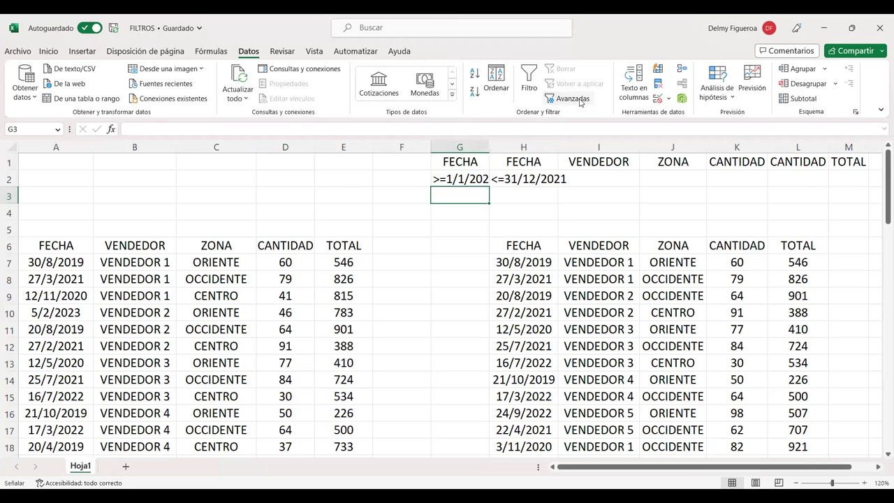
click(671, 398)
click(222, 263)
scroll(241, 312, down, 6)
scroll(242, 312, up, 6)
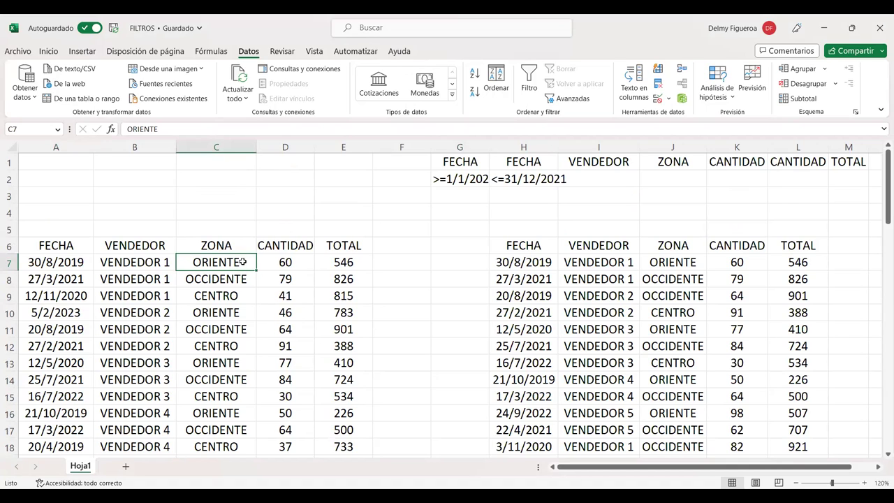
drag(241, 262, 225, 296)
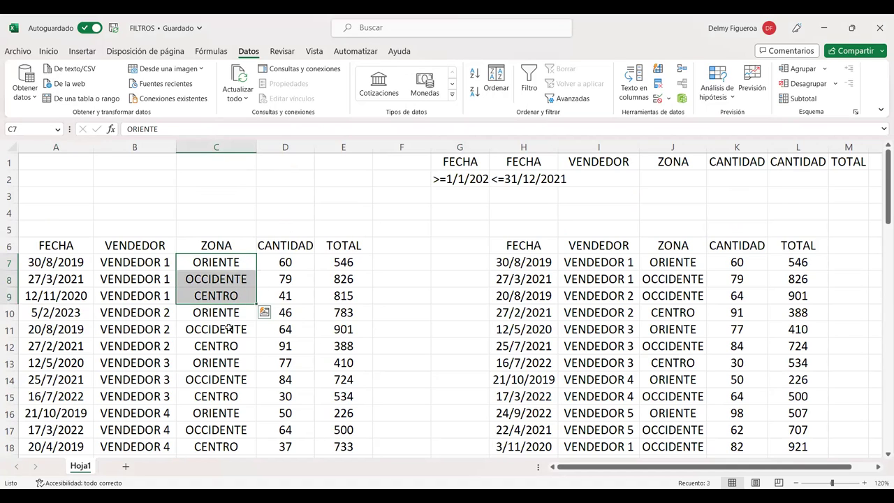
click(227, 323)
scroll(249, 374, down, 3)
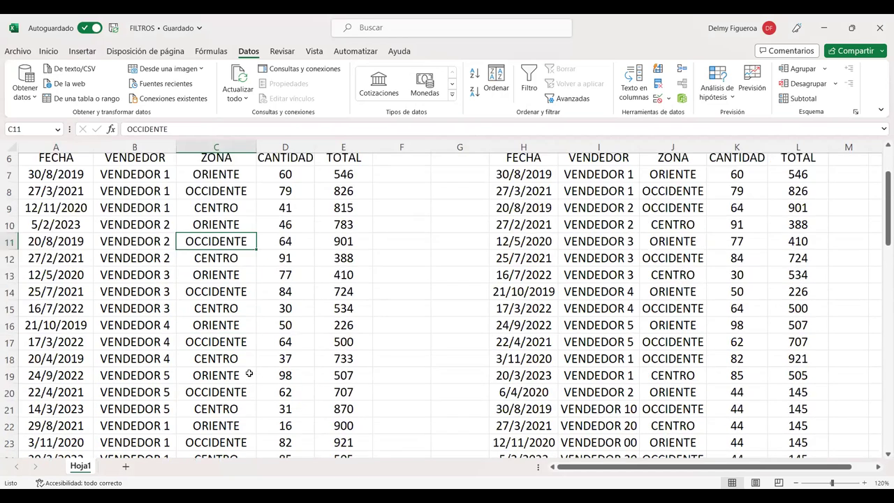
scroll(248, 374, up, 3)
click(246, 261)
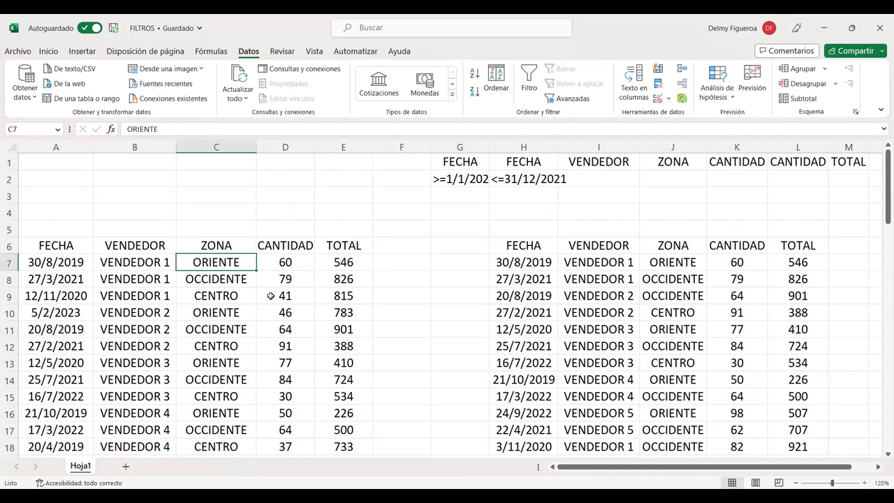
- Run an Advanced Filter on A6:E55 with criteria G1:M2, copying unique records to H60
click(223, 312)
click(225, 346)
click(225, 379)
click(209, 269)
click(573, 98)
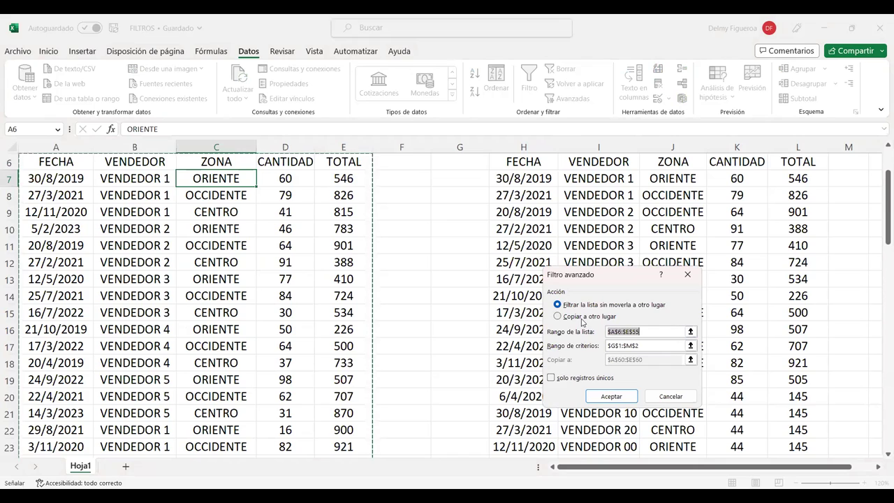
click(582, 318)
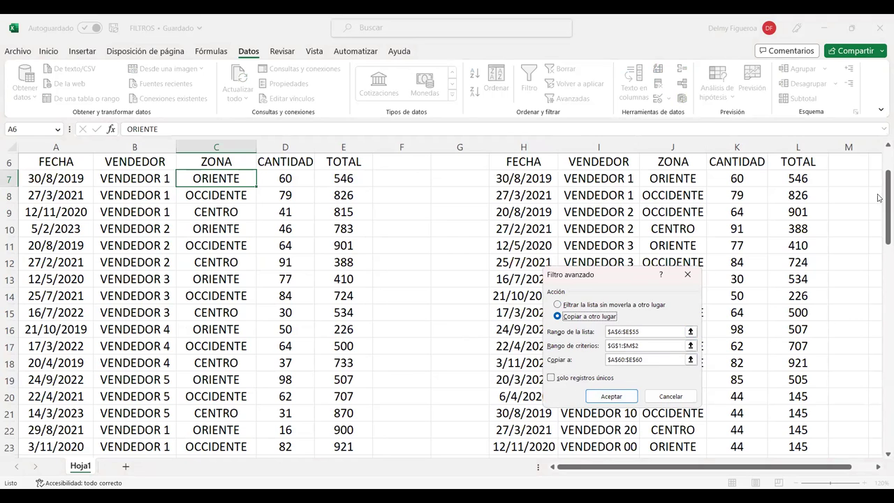
click(648, 361)
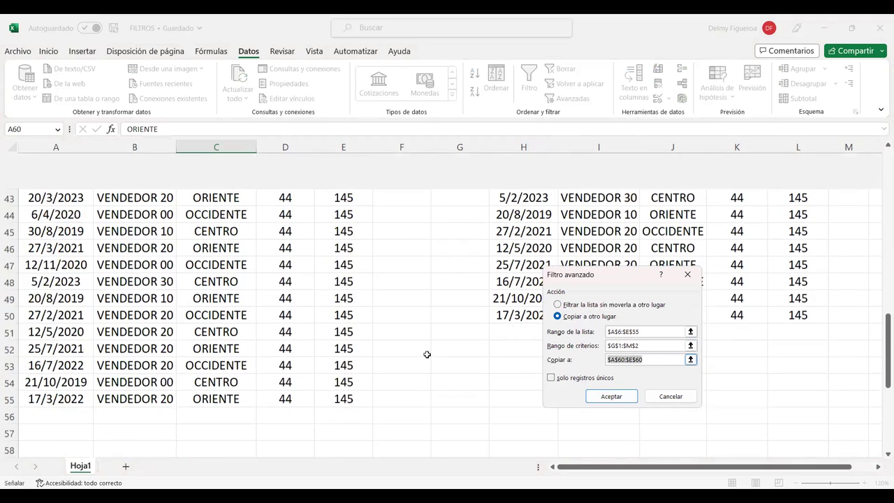
key(BackSpace)
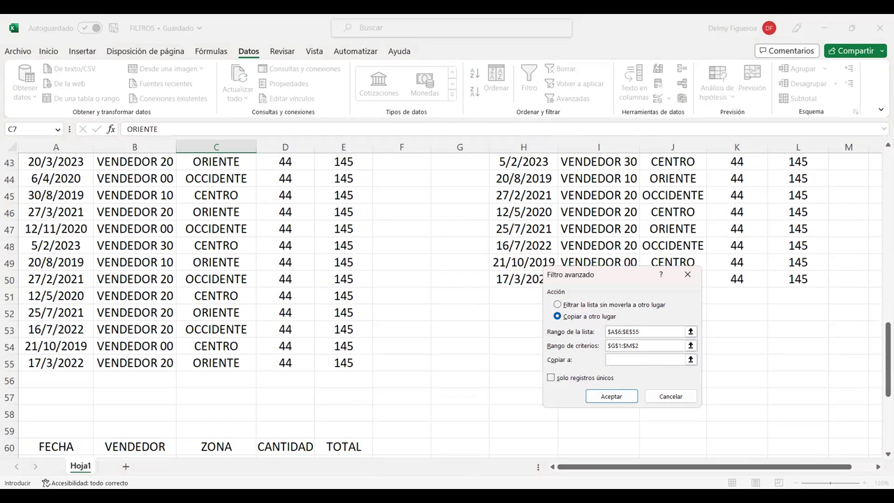
click(514, 442)
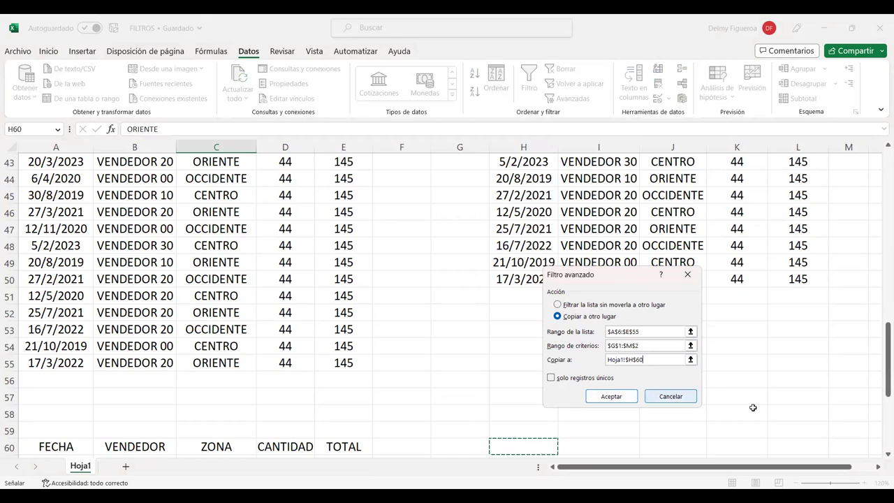
click(551, 378)
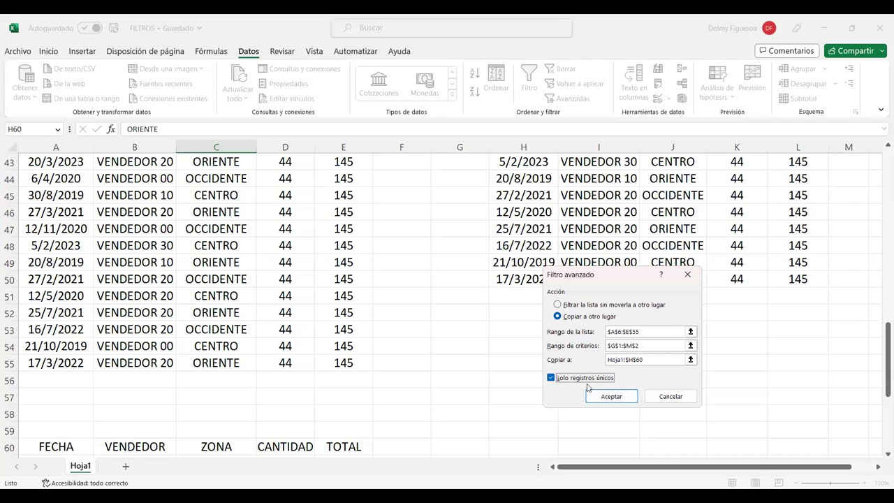
click(611, 396)
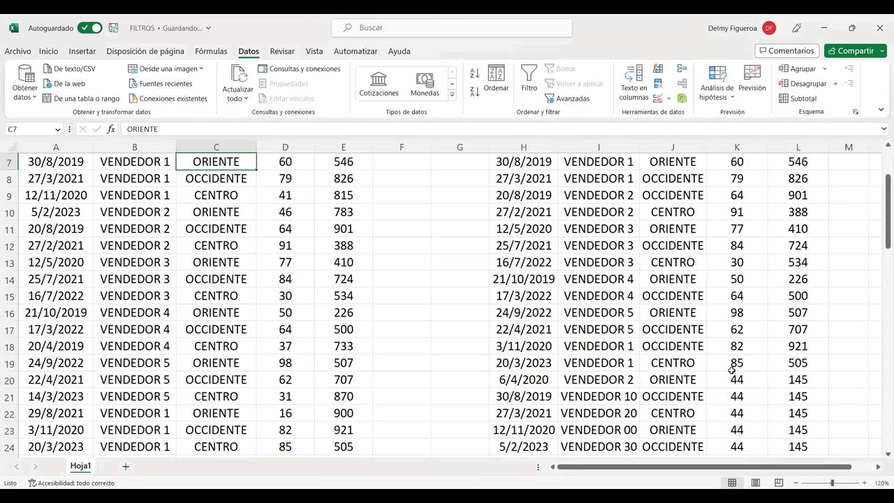
scroll(731, 370, up, 1)
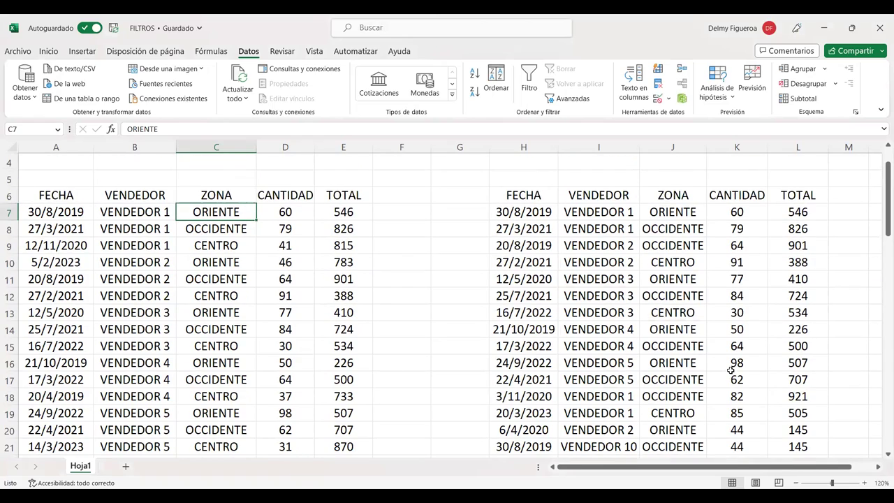
scroll(681, 244, down, 1)
scroll(664, 250, down, 5)
scroll(664, 250, down, 6)
scroll(664, 250, up, 7)
scroll(664, 250, up, 4)
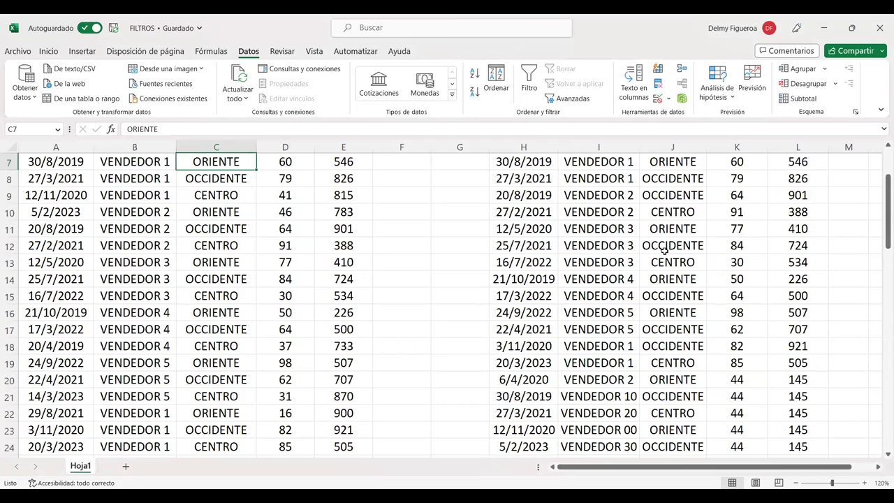
scroll(665, 250, up, 2)
click(593, 267)
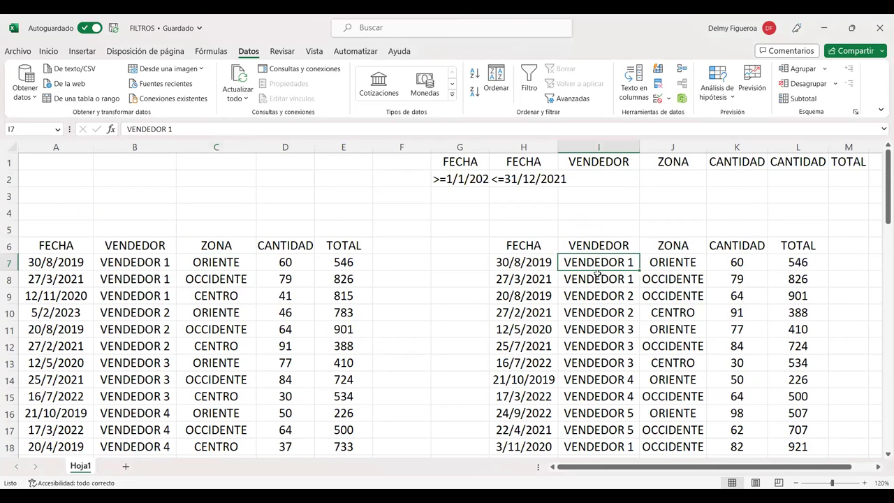
click(537, 261)
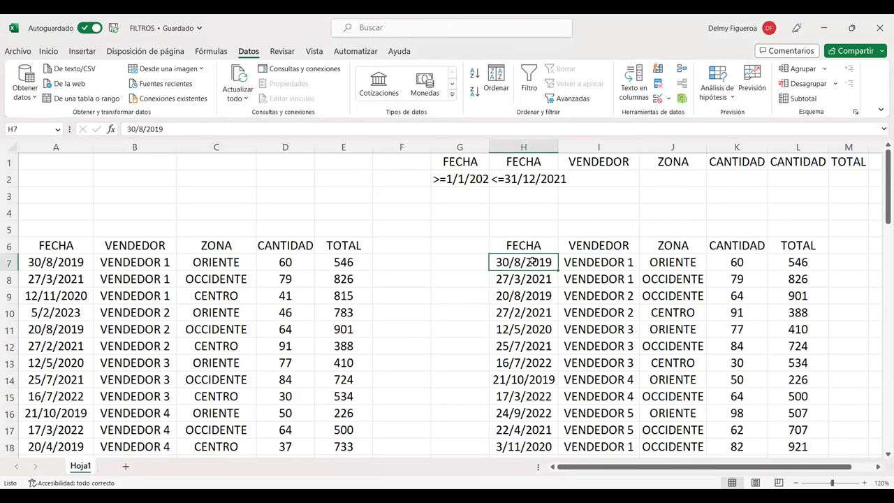
click(616, 264)
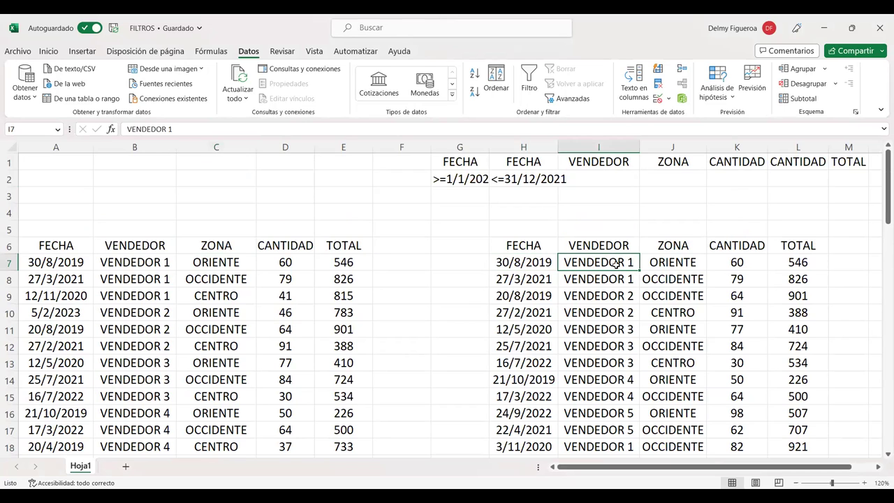
click(687, 260)
click(593, 259)
click(731, 259)
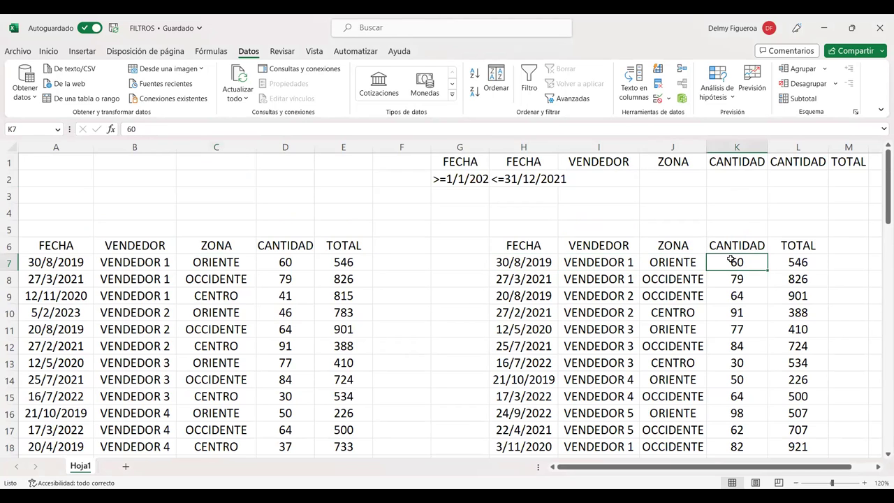
click(539, 262)
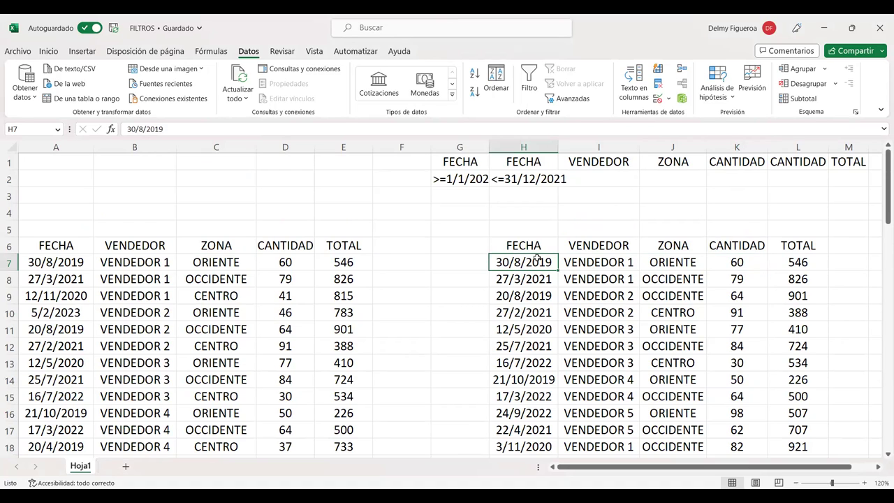
click(741, 260)
click(803, 261)
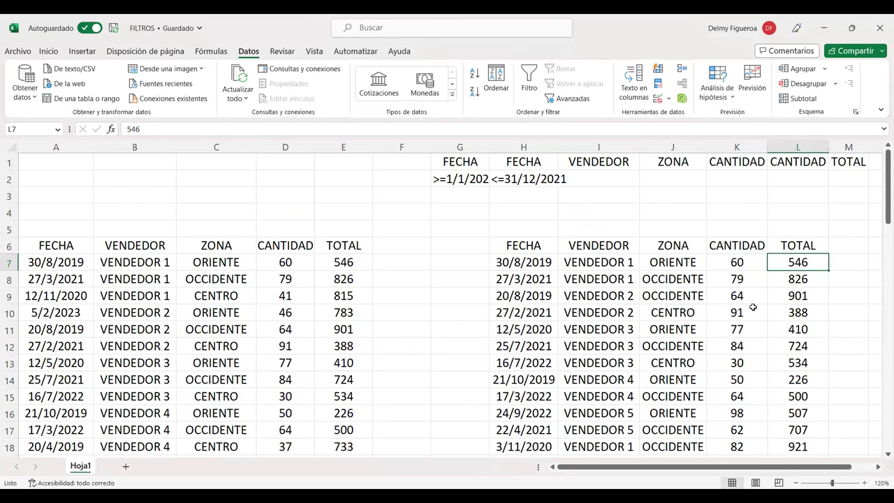
scroll(752, 304, down, 6)
scroll(753, 303, down, 1)
scroll(753, 304, down, 2)
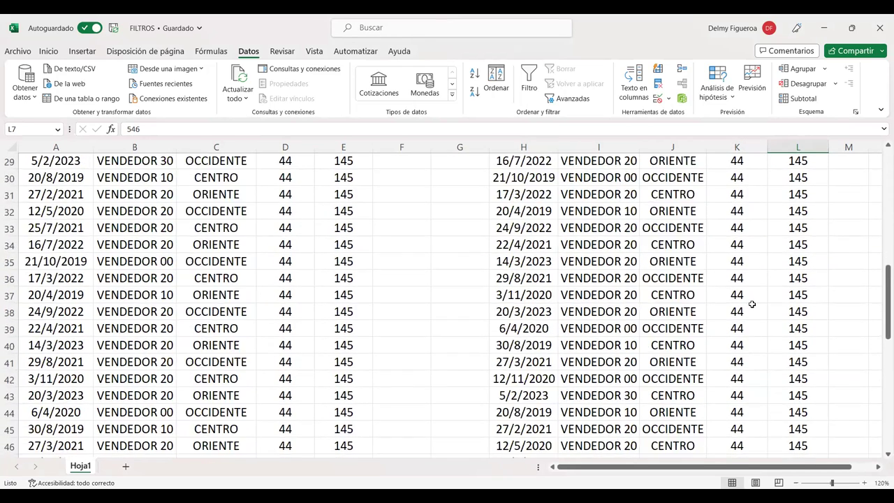
scroll(752, 304, down, 1)
drag(737, 279, 746, 279)
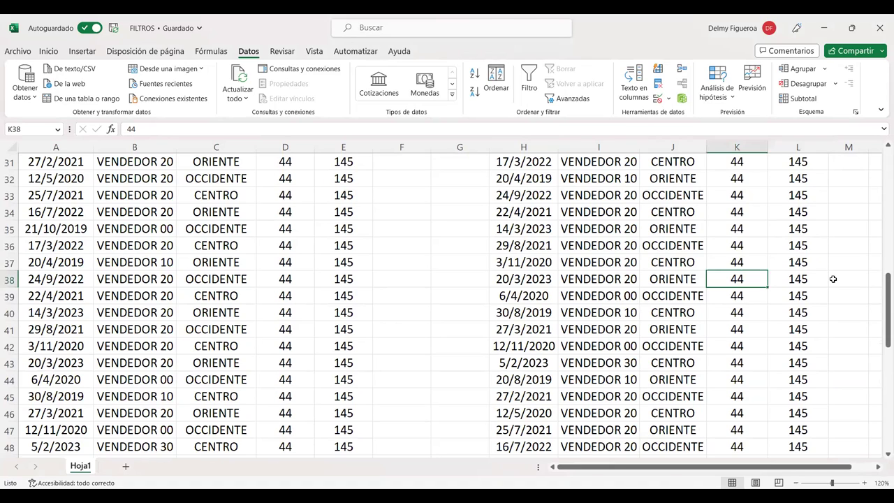
click(671, 276)
click(521, 279)
scroll(536, 307, down, 4)
scroll(535, 311, down, 1)
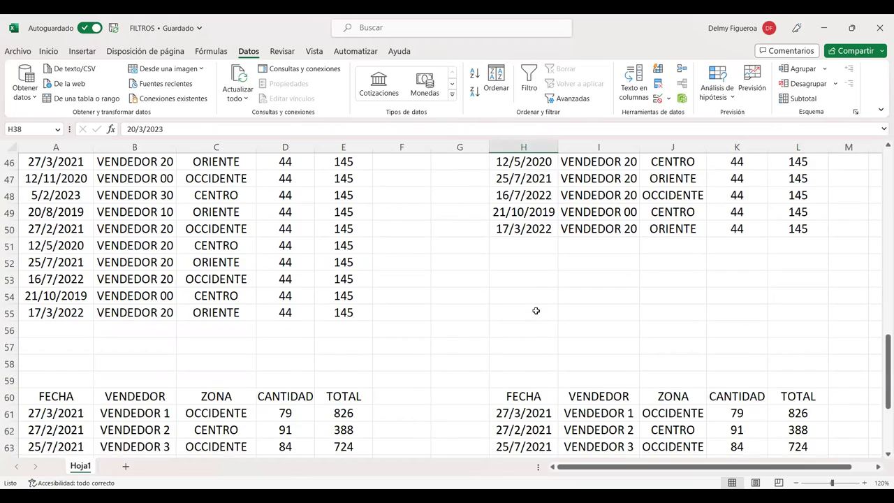
scroll(535, 310, down, 4)
scroll(538, 310, down, 3)
scroll(539, 309, up, 4)
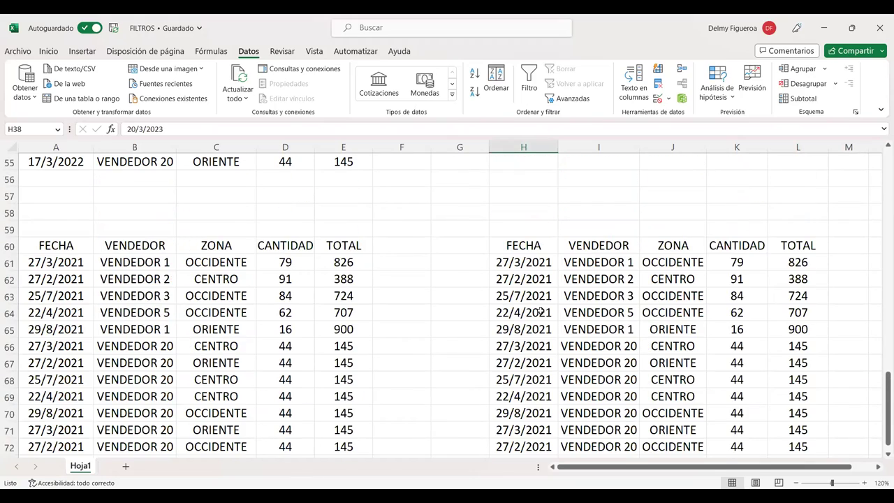
scroll(540, 312, down, 3)
scroll(591, 320, up, 1)
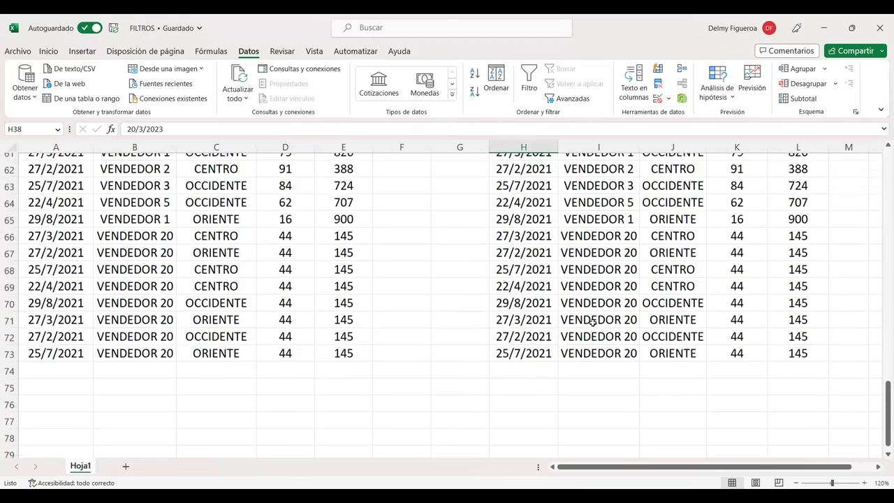
scroll(592, 323, up, 1)
click(607, 216)
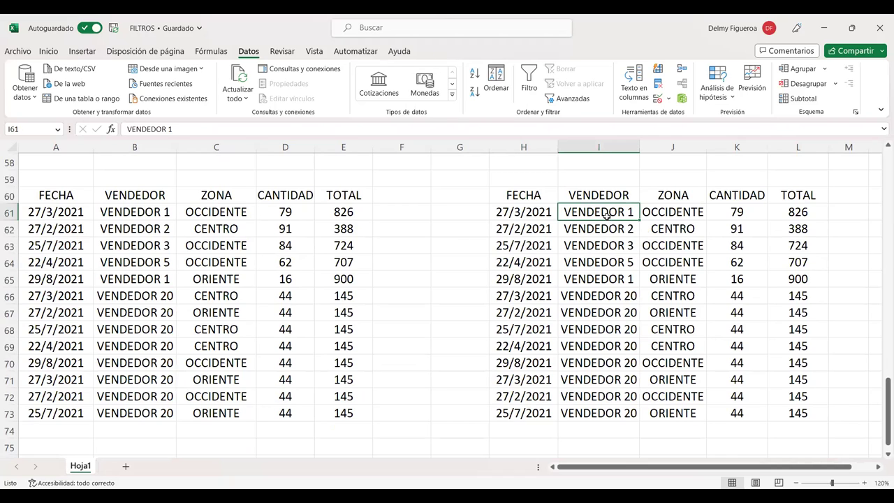
click(618, 366)
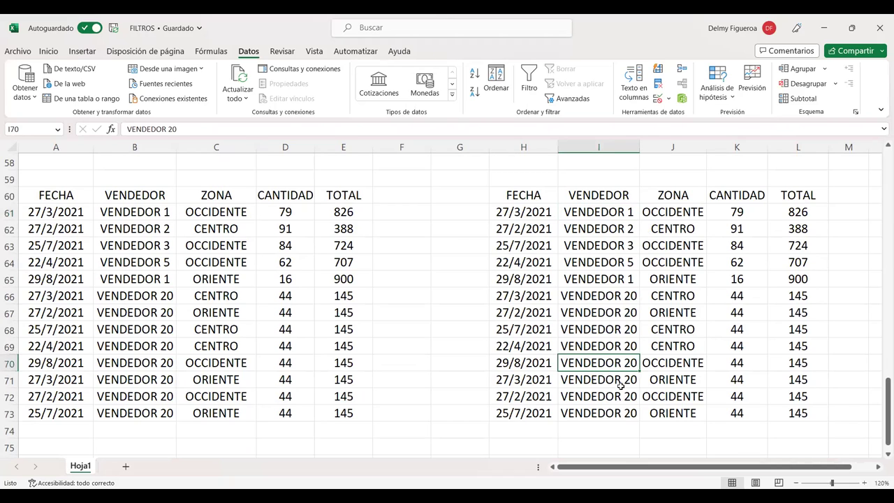
scroll(628, 374, up, 1)
scroll(605, 369, down, 1)
scroll(574, 342, down, 1)
click(517, 314)
click(612, 313)
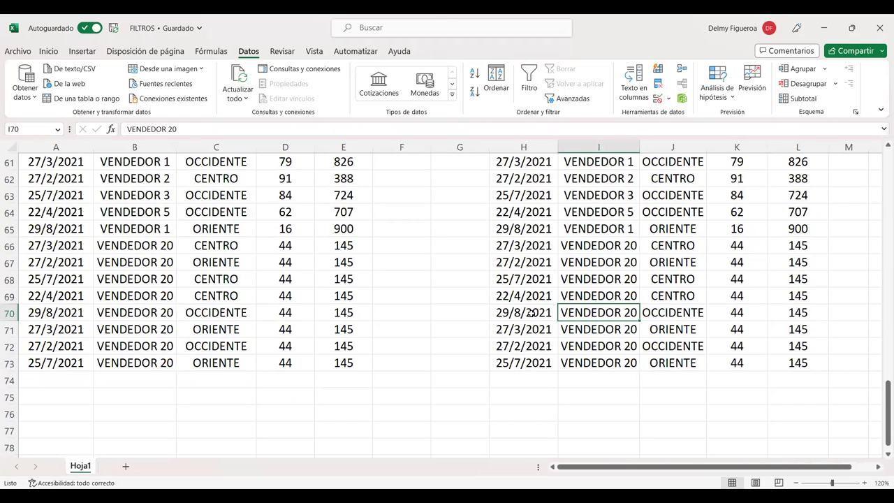
scroll(531, 313, up, 3)
scroll(531, 313, up, 13)
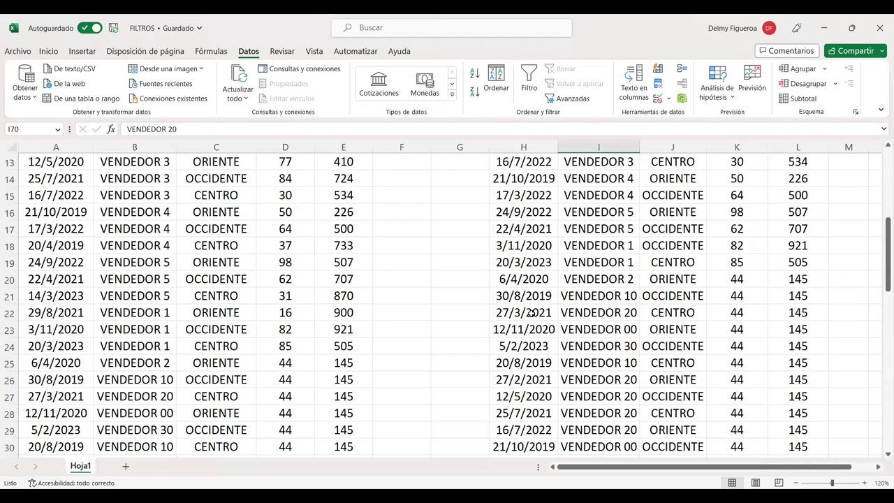
scroll(531, 313, up, 4)
click(226, 243)
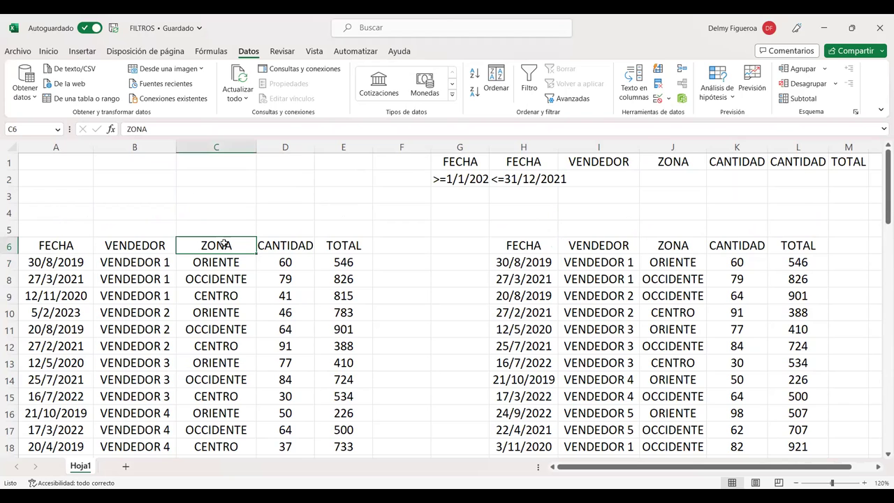
- Select the ZONA values C6:C55 and bring up the Advanced Filter settings
key(ctrl+shift+Down)
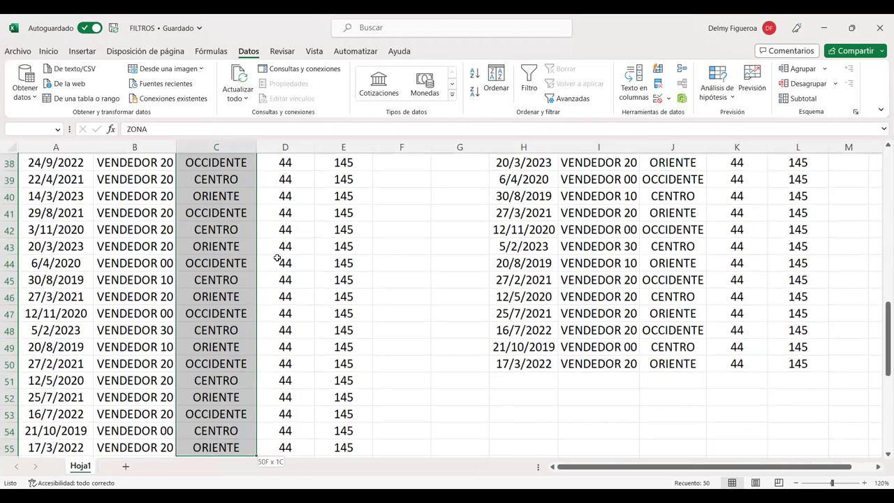
scroll(277, 259, up, 12)
click(226, 245)
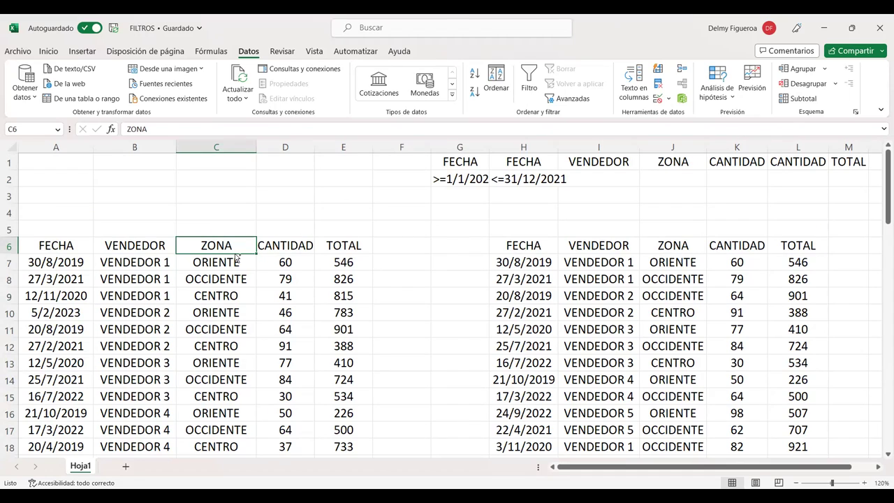
key(ctrl+shift+Down)
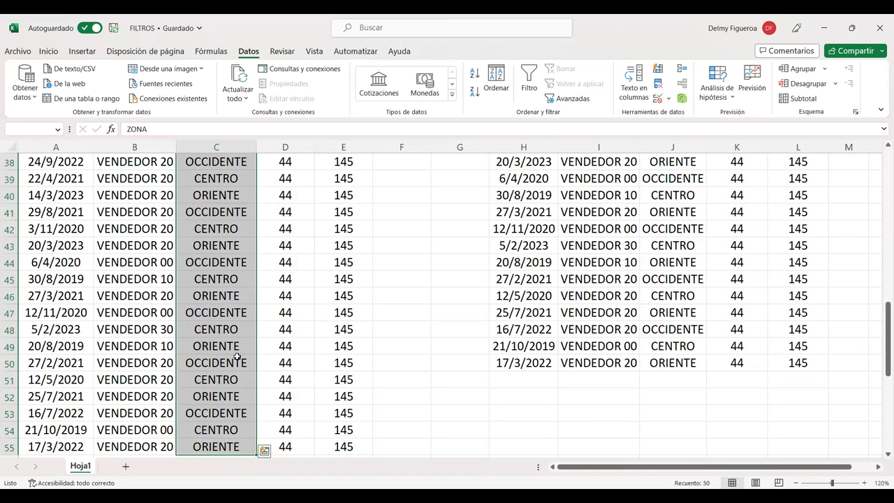
scroll(237, 358, down, 1)
scroll(237, 357, up, 13)
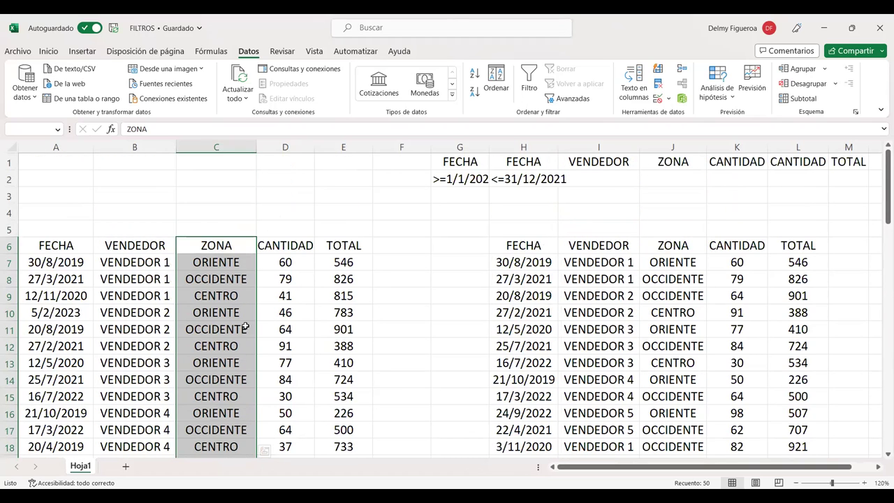
click(571, 98)
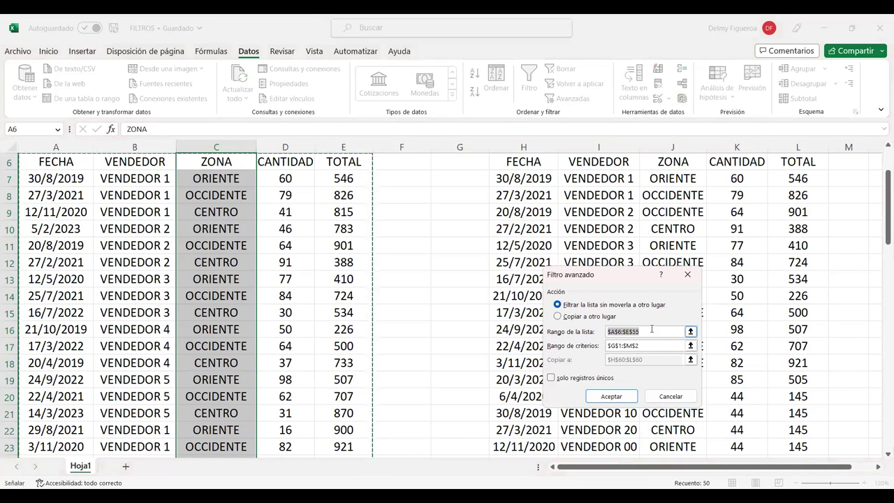
- Copy only unique sales records to O6 with the Advanced Filter, clearing the old ranges
click(595, 319)
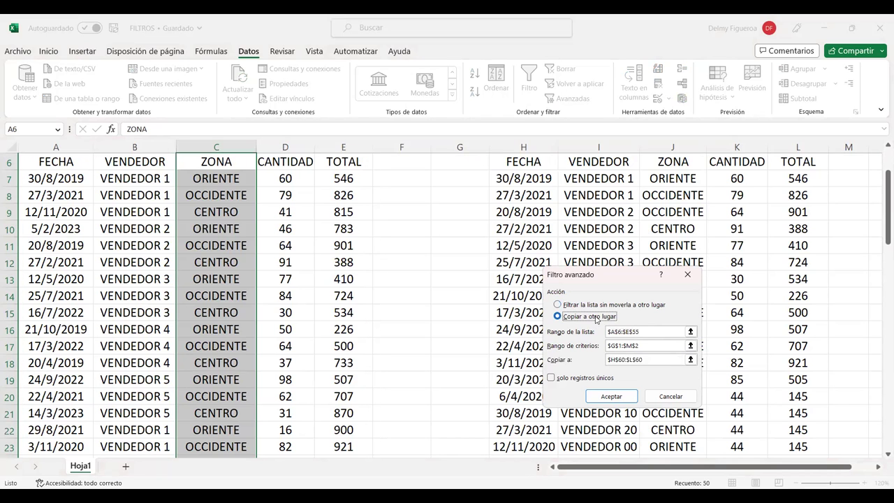
click(660, 359)
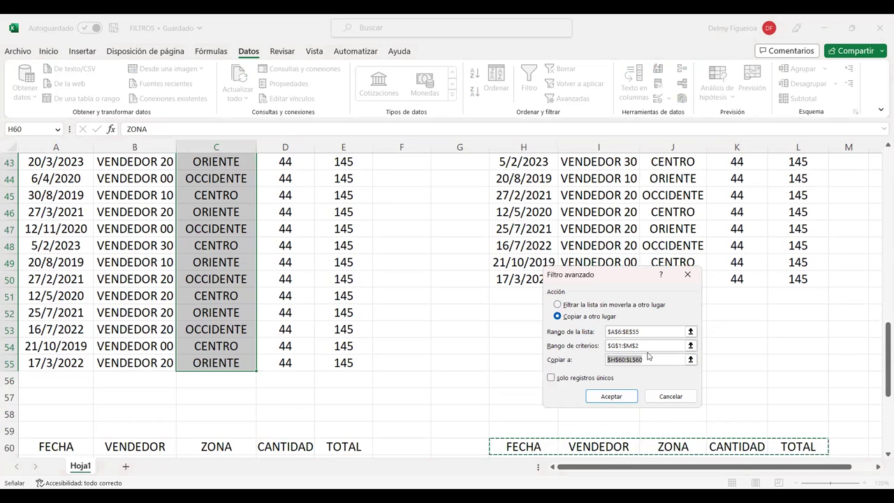
drag(651, 346, 463, 346)
key(BackSpace)
key(BackSpace)
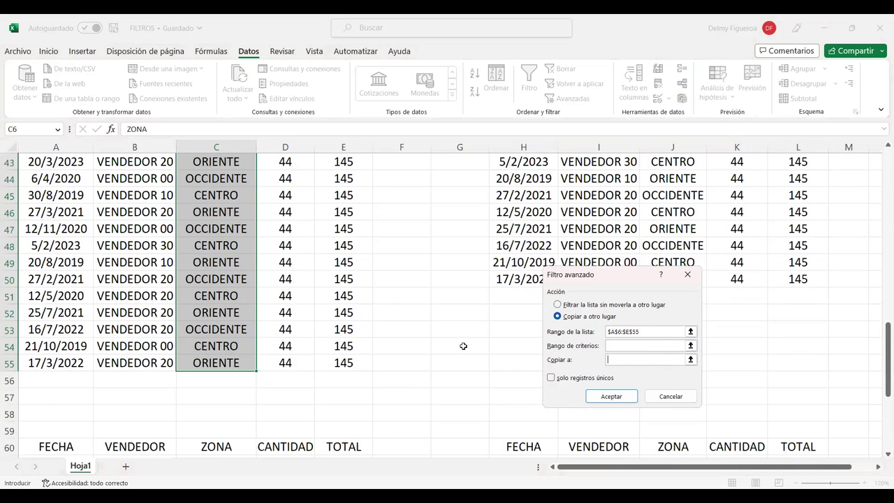
scroll(463, 342, up, 14)
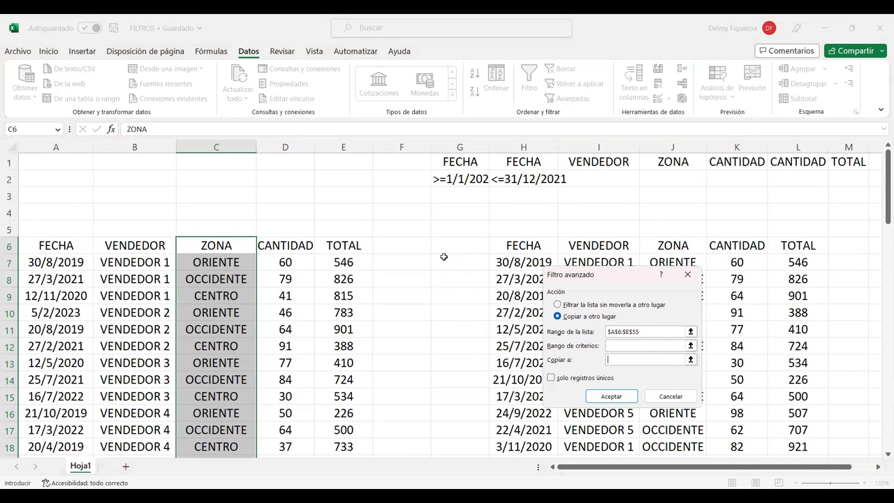
scroll(834, 468, right, 1)
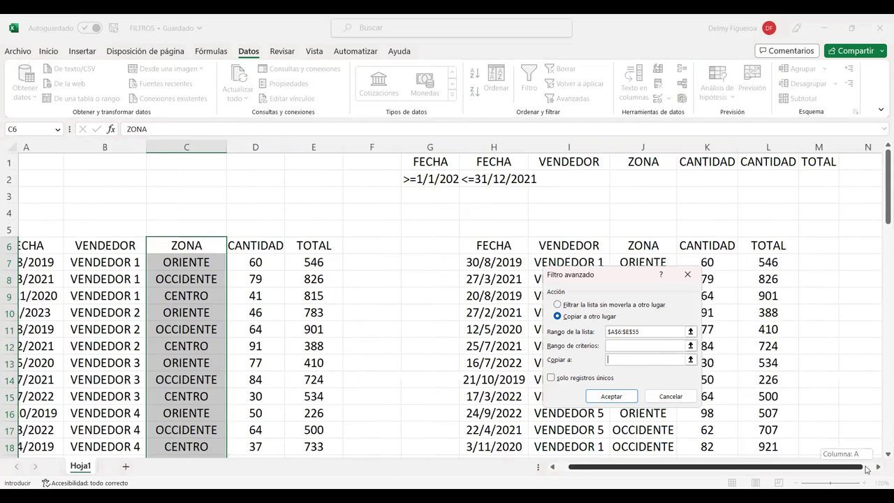
click(879, 468)
click(878, 470)
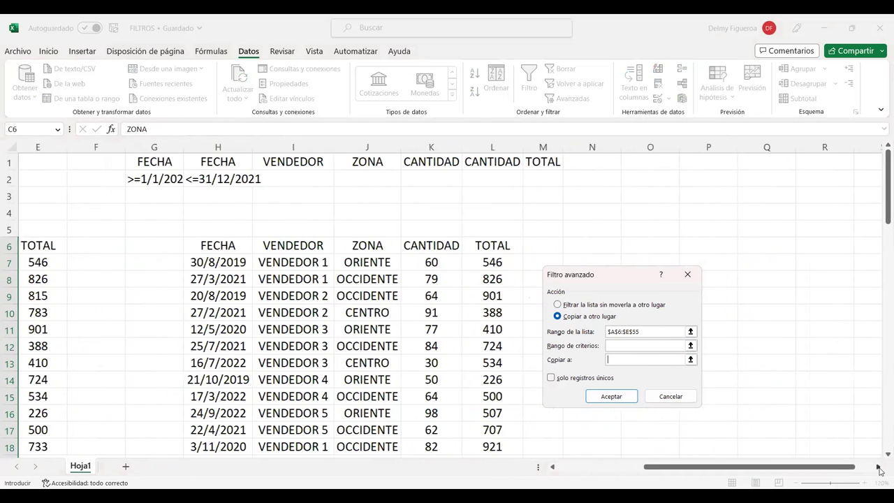
scroll(632, 243, right, 1)
click(608, 242)
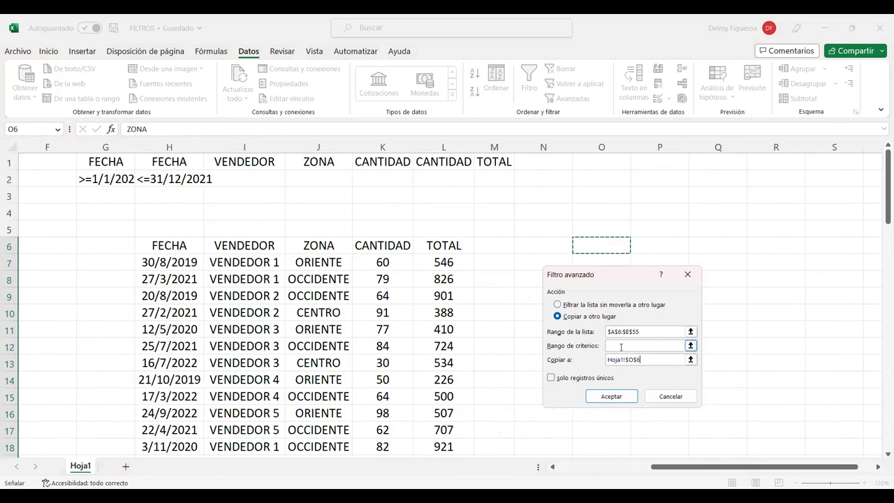
click(565, 381)
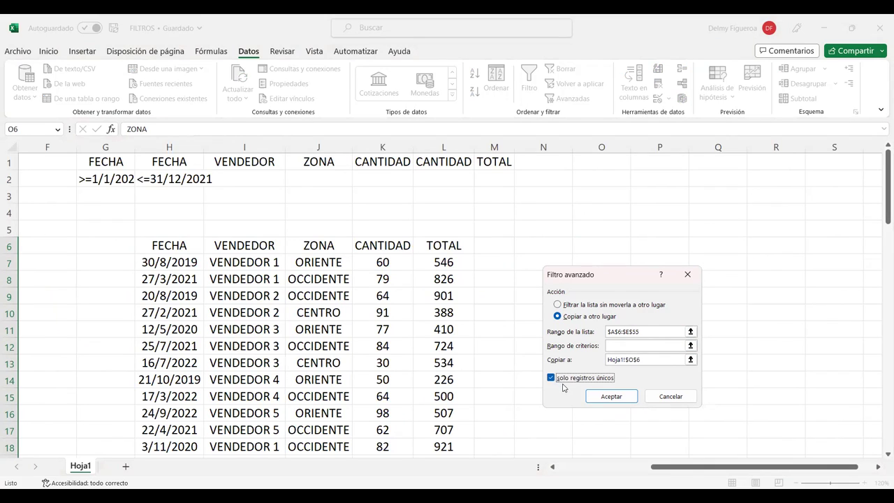
click(618, 398)
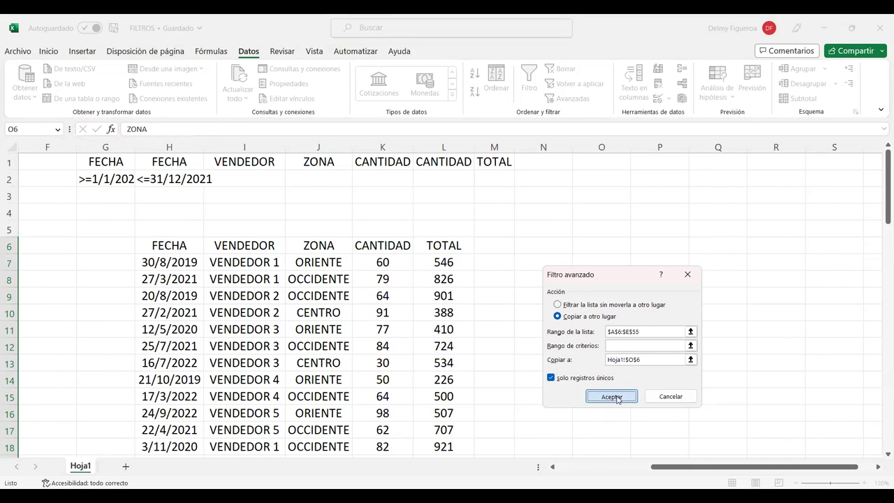
- Autofit columns O, P and Q so the dates, vendor names and OCCIDENTE fit
drag(720, 469, 767, 469)
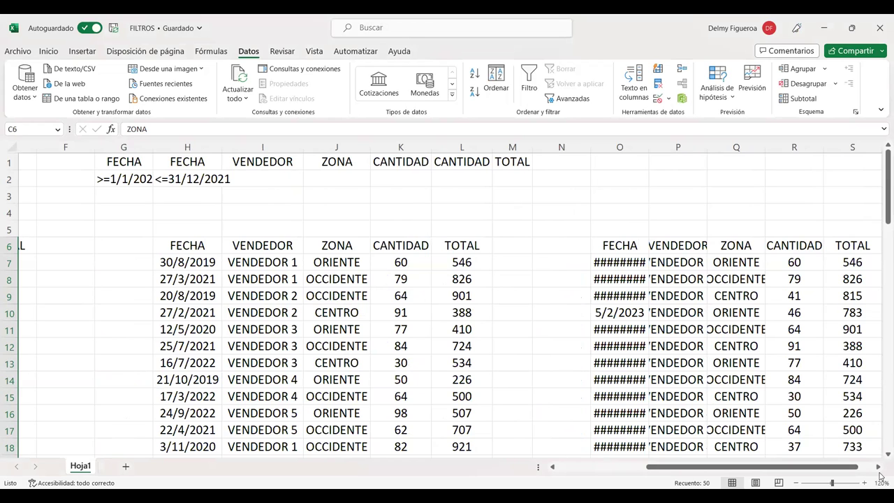
click(878, 469)
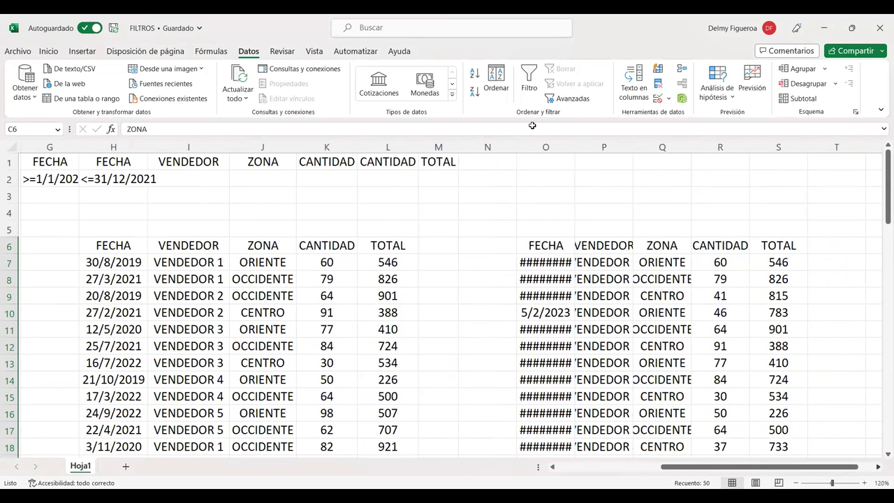
click(660, 279)
double_click(572, 147)
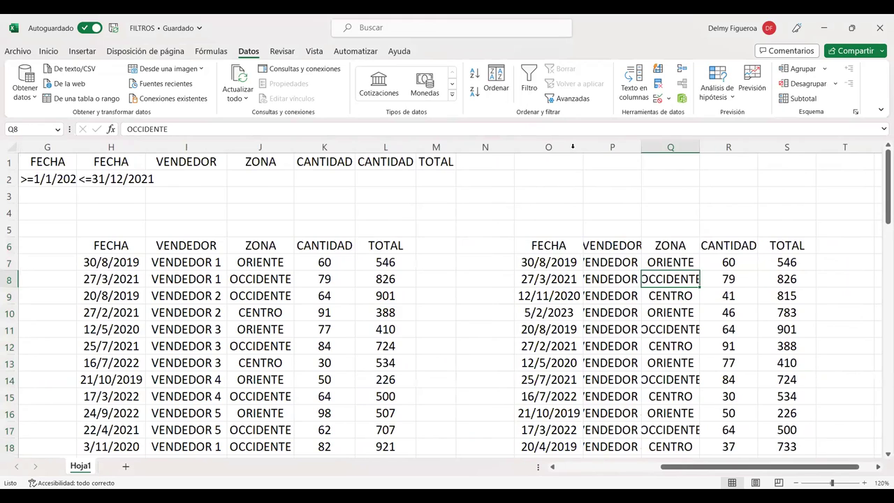
scroll(721, 293, down, 3)
scroll(721, 293, down, 2)
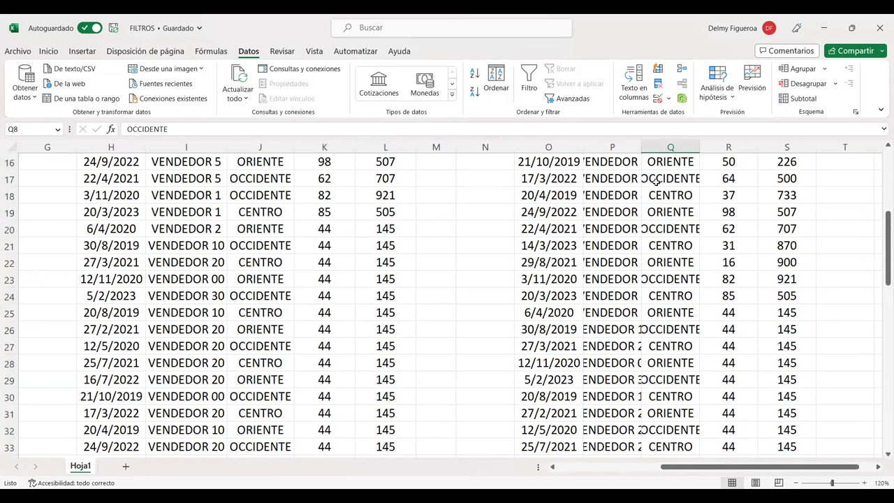
double_click(641, 148)
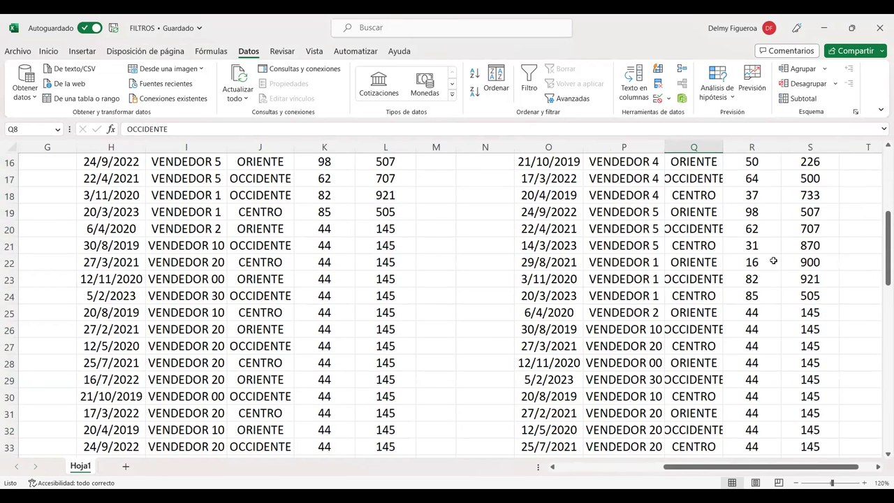
double_click(727, 147)
scroll(802, 270, down, 3)
scroll(802, 270, up, 6)
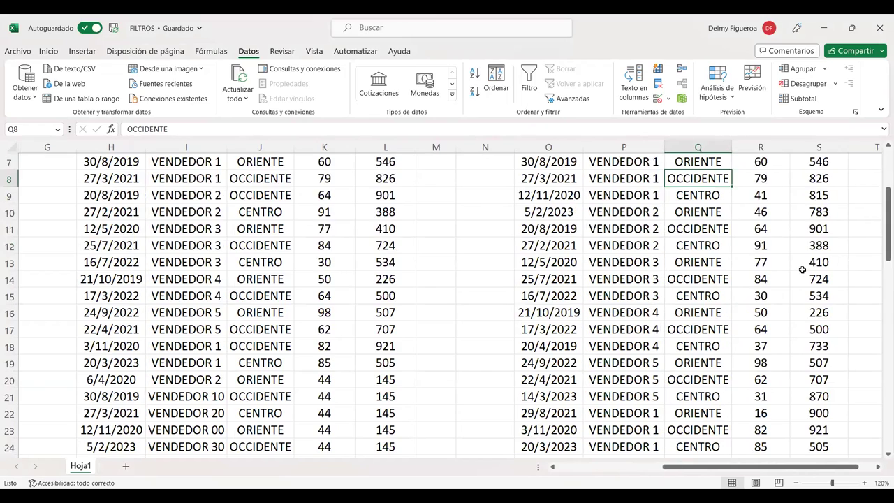
scroll(802, 269, up, 2)
drag(762, 466, 825, 476)
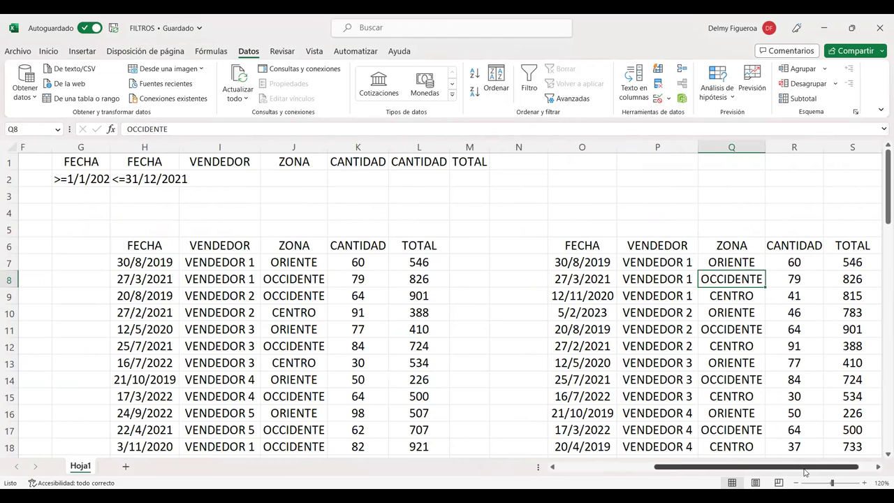
drag(805, 469, 709, 469)
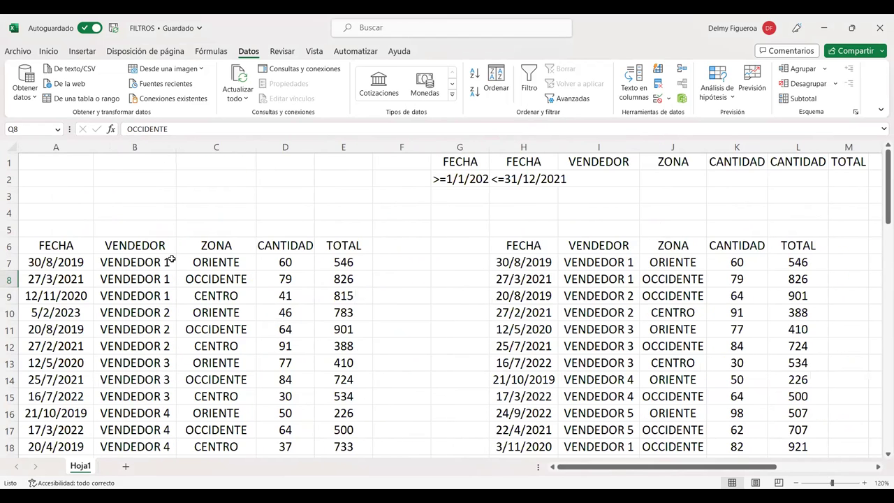
click(228, 250)
key(ctrl+shift+Down)
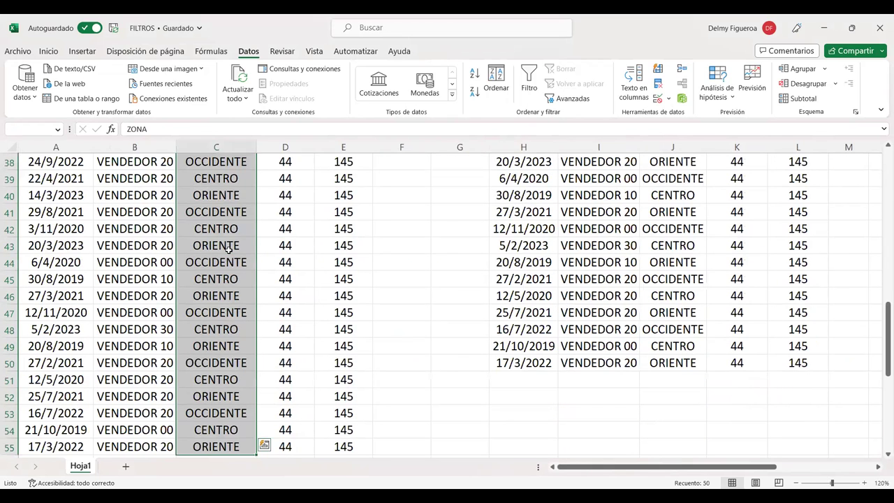
- Advanced-filter C6:C55 for unique zone values, copying them to O60
click(563, 98)
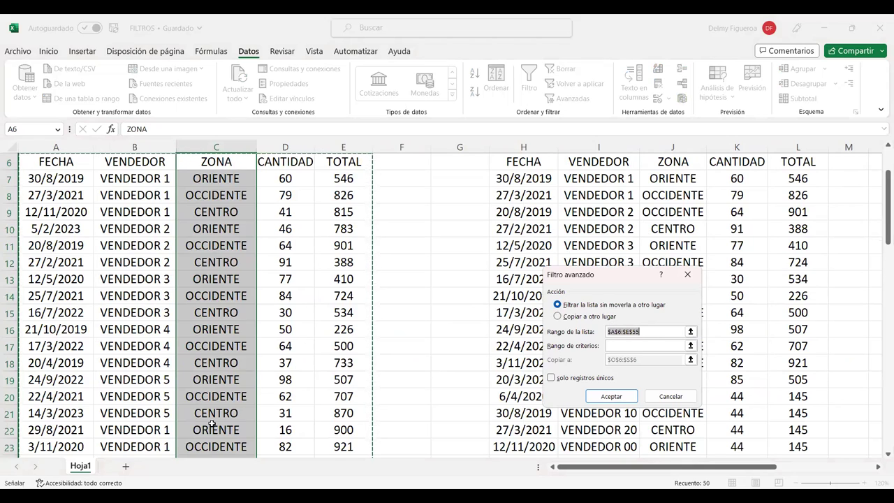
drag(216, 162, 209, 437)
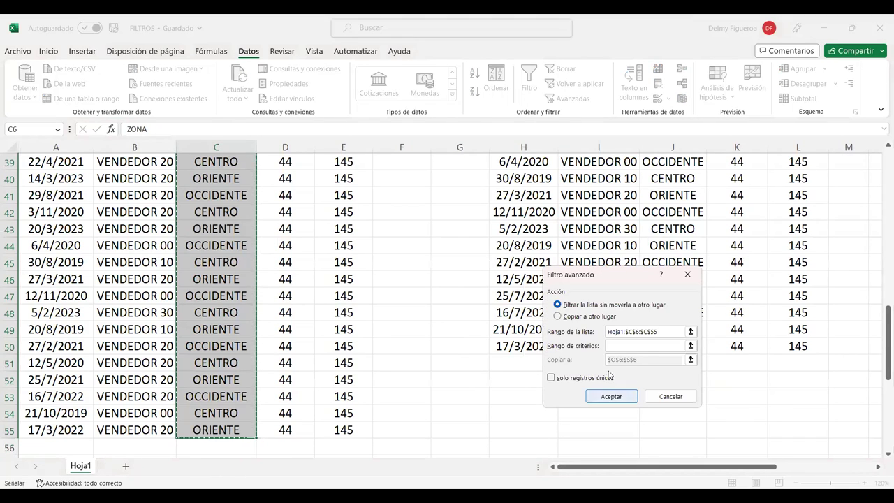
click(574, 317)
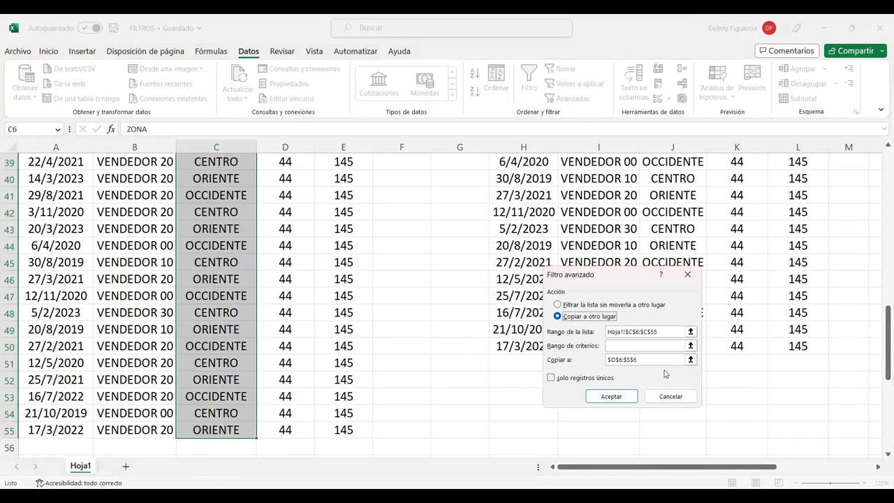
click(583, 380)
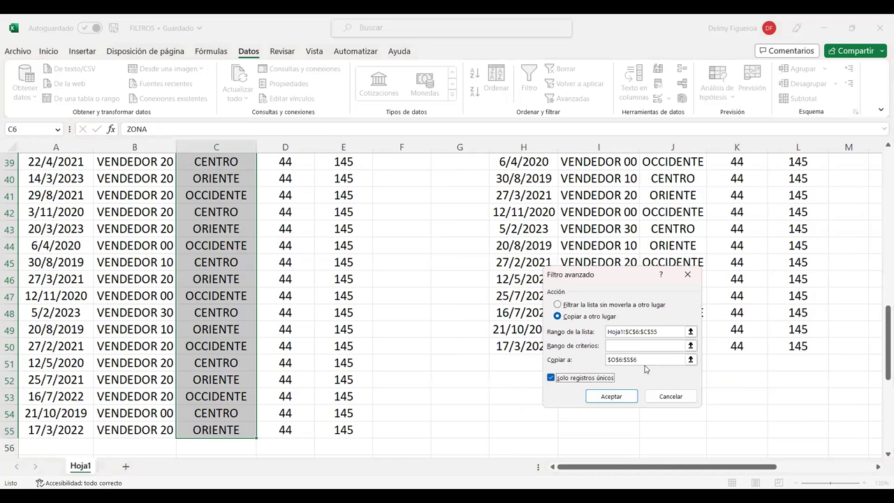
click(646, 359)
scroll(503, 360, down, 4)
scroll(499, 361, down, 10)
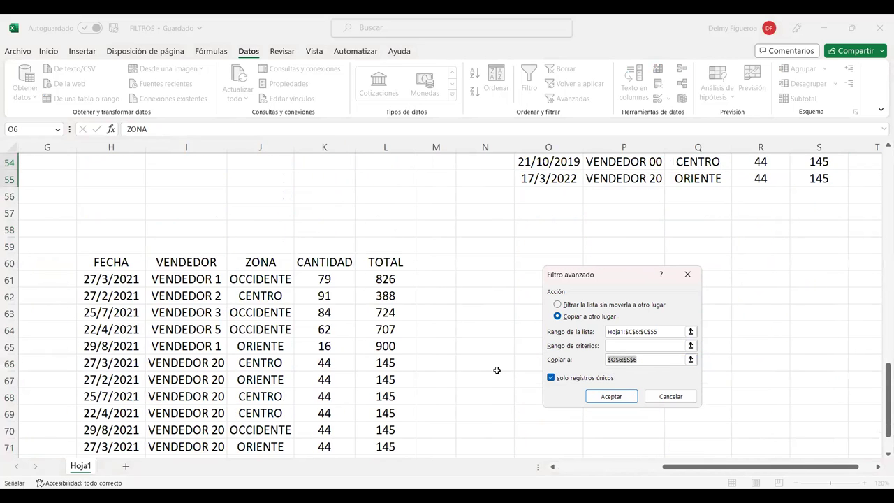
click(525, 364)
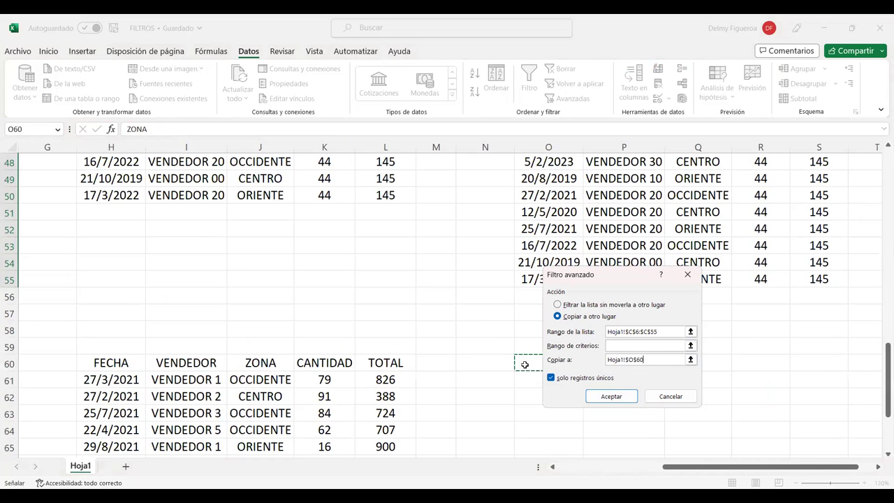
click(608, 400)
- Select the new ZONA list and its three zones ORIENTE, OCCIDENTE and CENTRO
scroll(646, 380, down, 7)
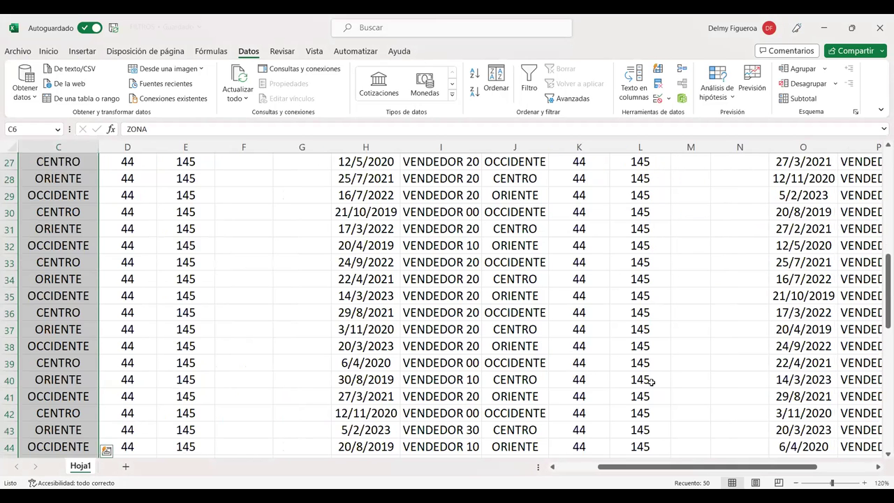
scroll(652, 376, down, 14)
scroll(652, 376, up, 4)
scroll(671, 370, up, 1)
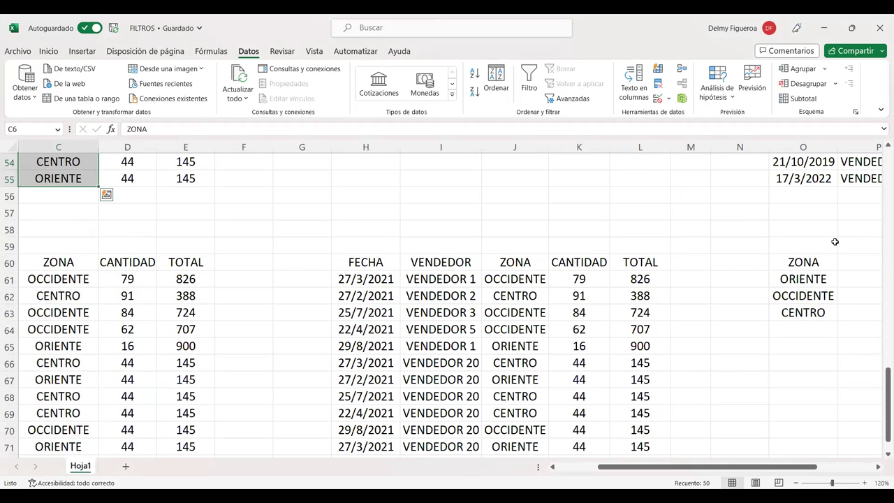
click(815, 262)
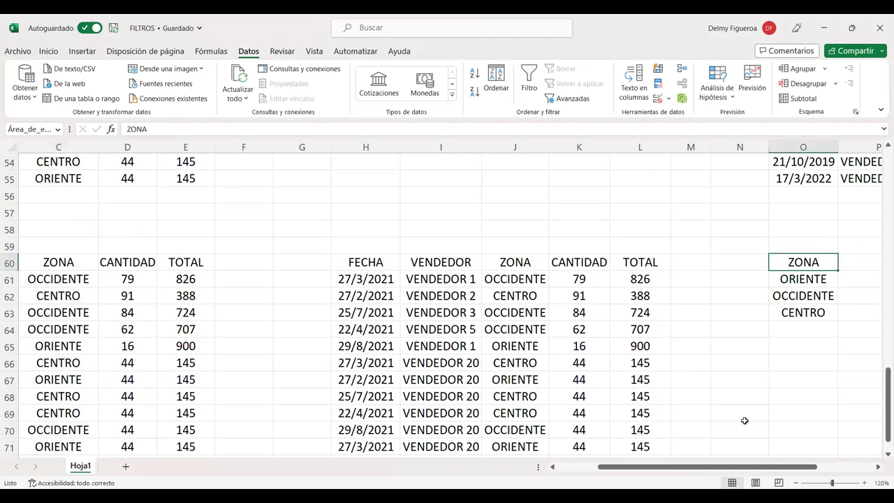
drag(810, 468, 854, 468)
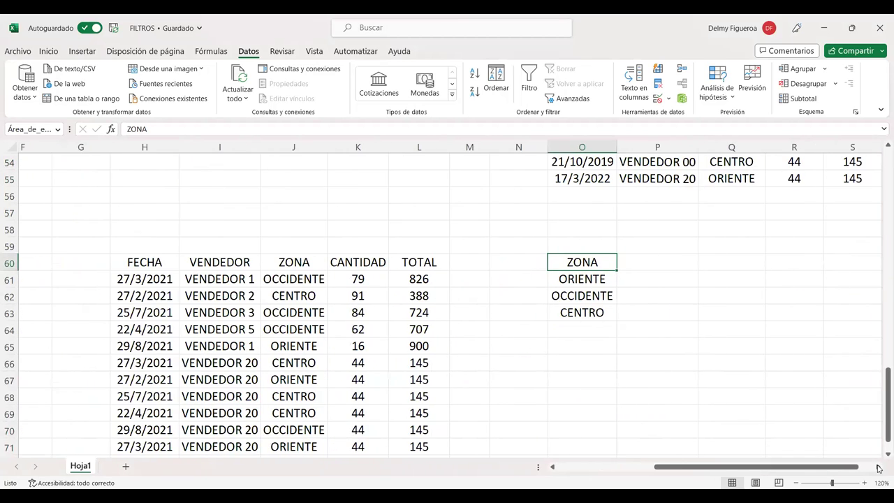
click(423, 280)
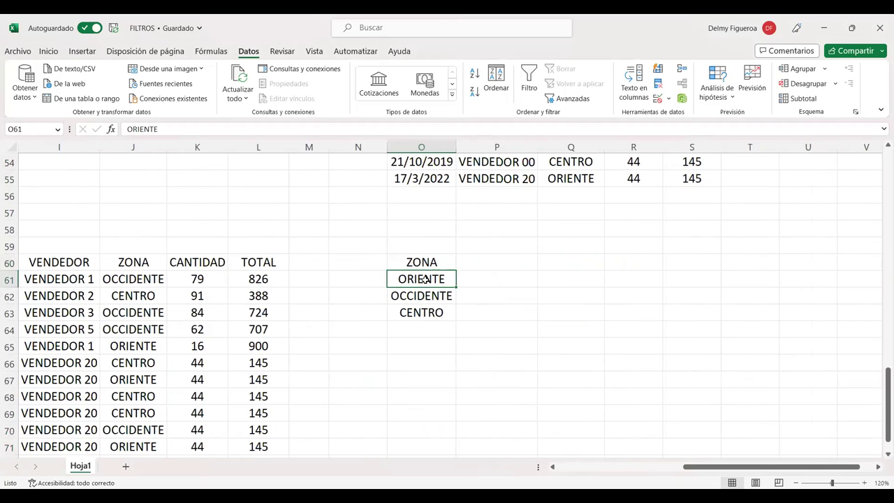
drag(422, 276, 421, 311)
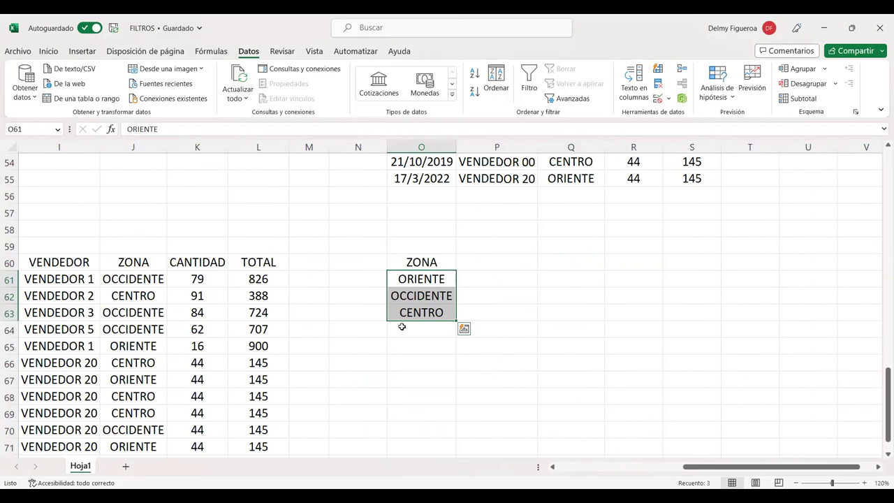
key(ctrl+Home)
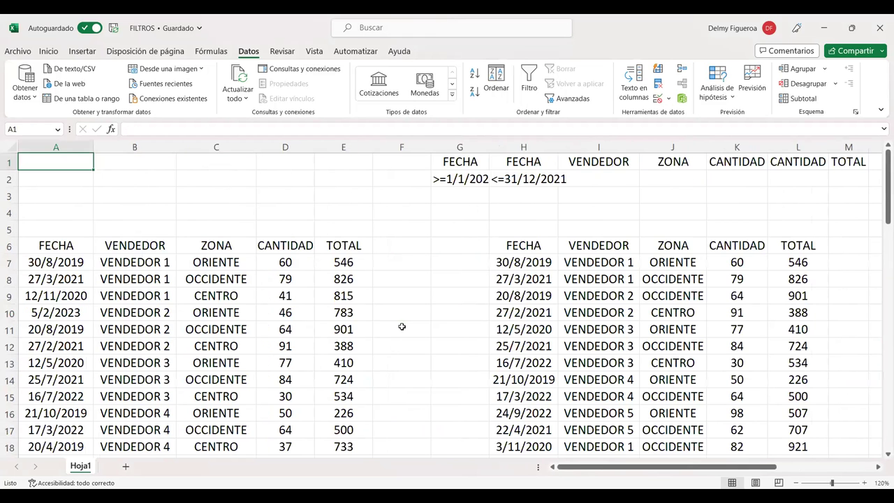
click(222, 265)
scroll(220, 271, down, 6)
scroll(220, 271, up, 6)
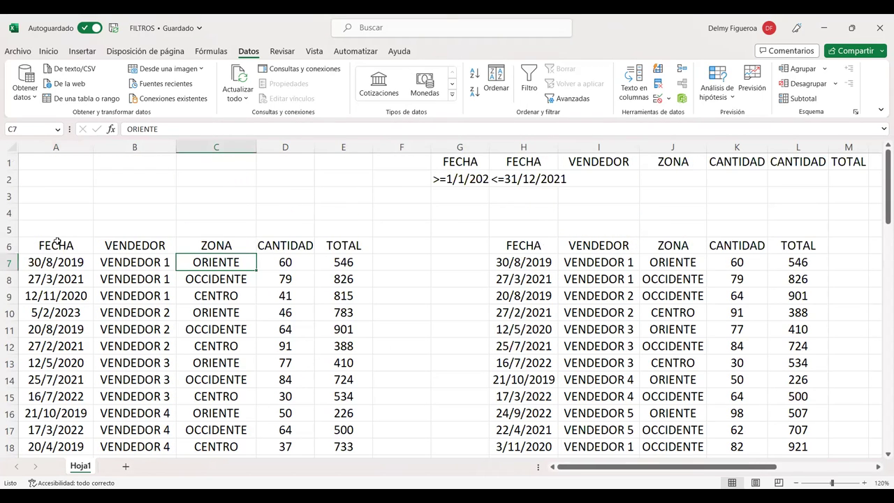
drag(55, 245, 322, 381)
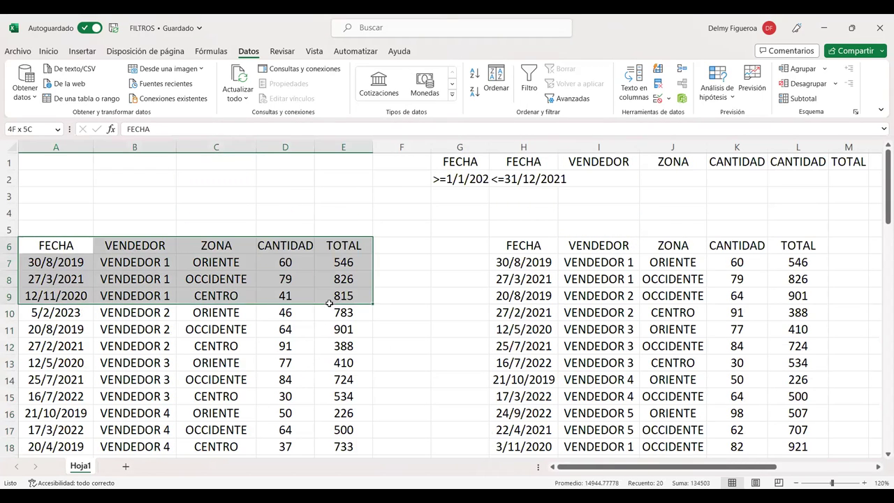
drag(229, 244, 245, 378)
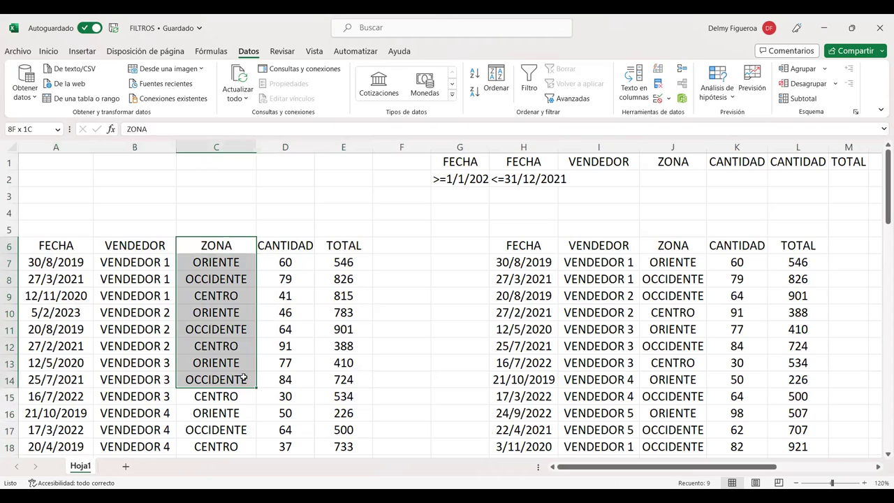
click(837, 468)
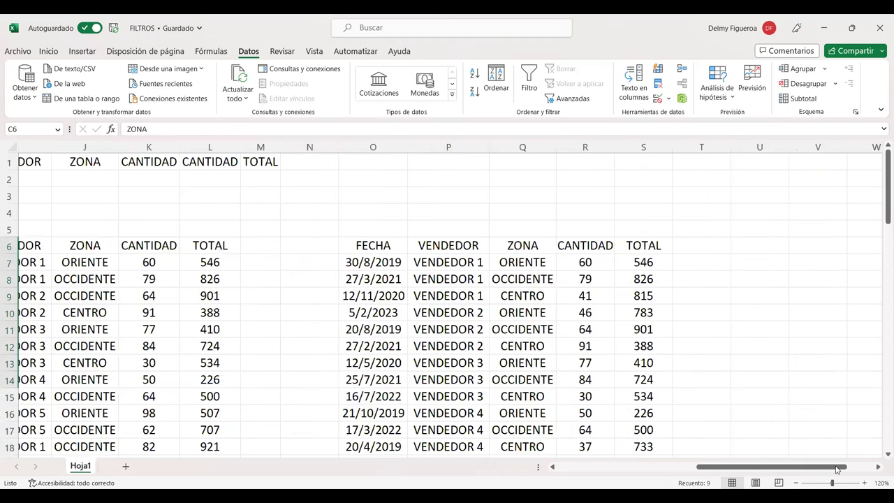
click(462, 246)
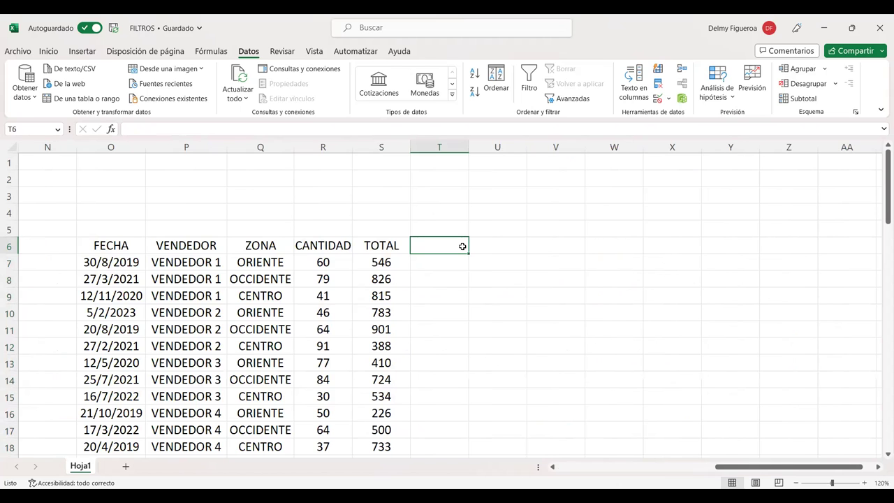
key(ctrl+Home)
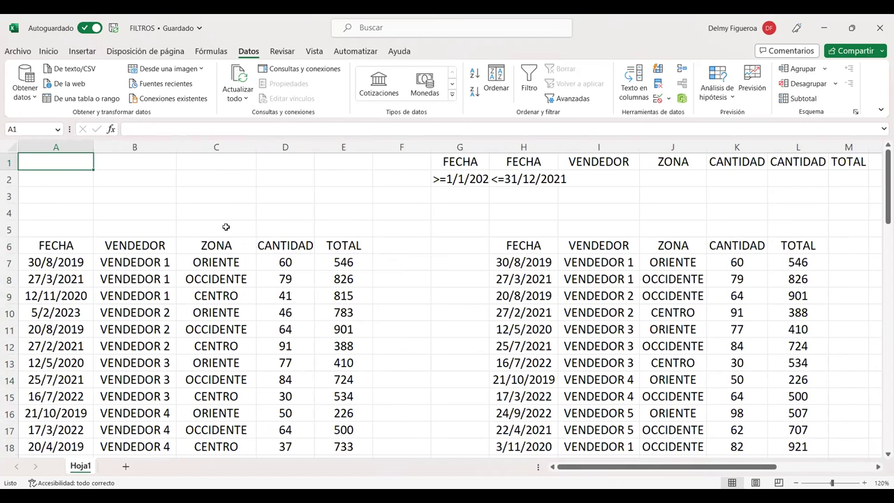
click(223, 227)
right_click(223, 227)
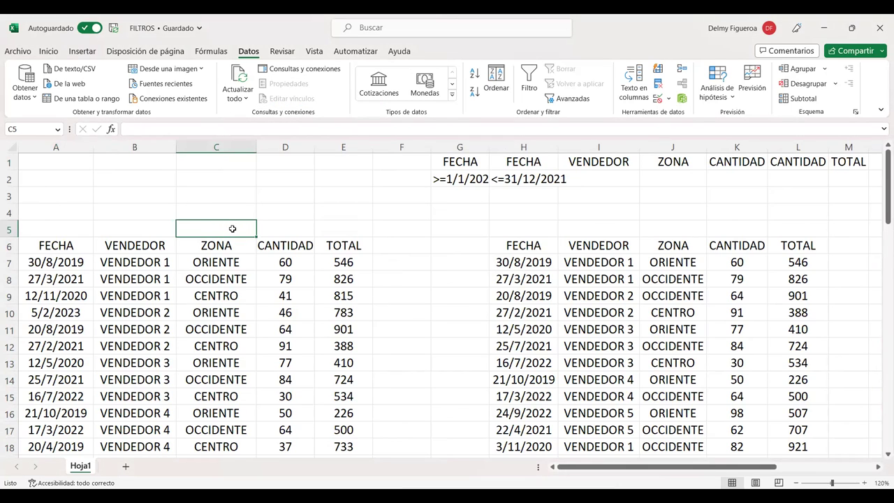
right_click(232, 229)
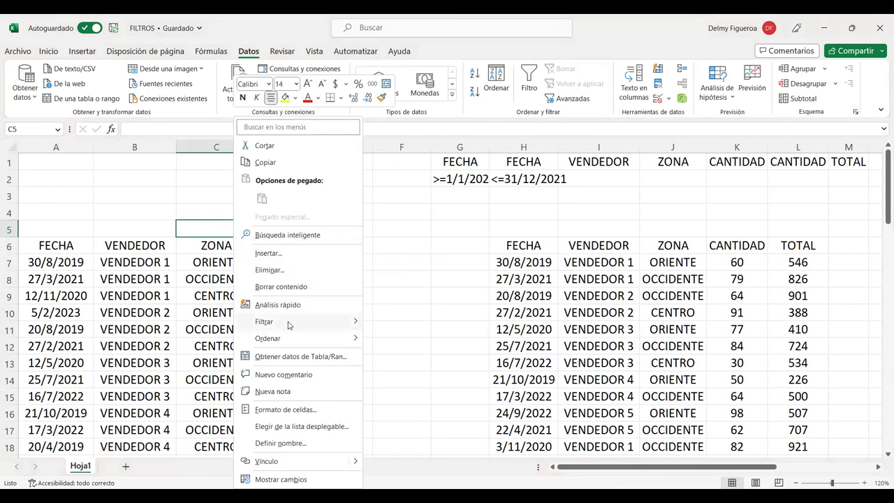
mouse_move(293, 321)
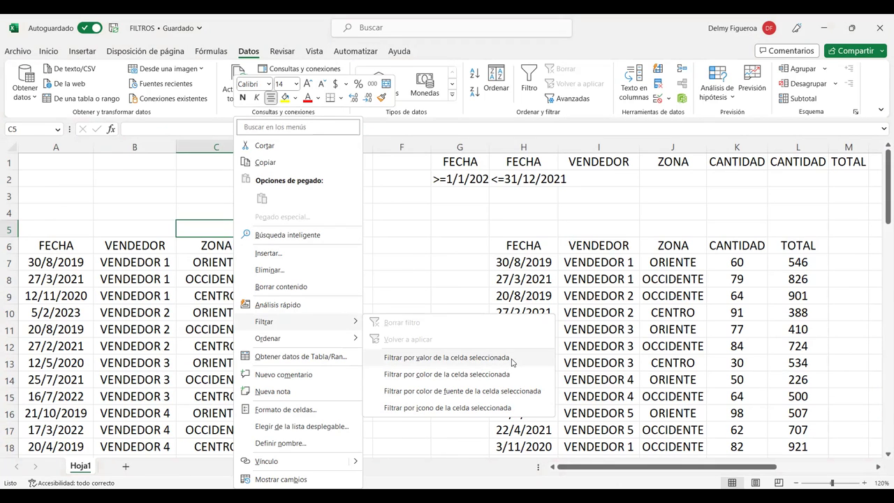
click(512, 362)
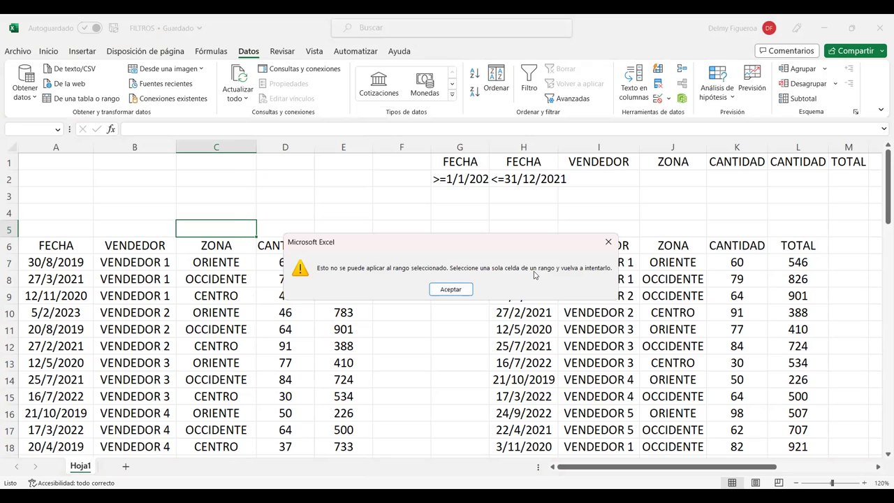
click(460, 292)
right_click(229, 230)
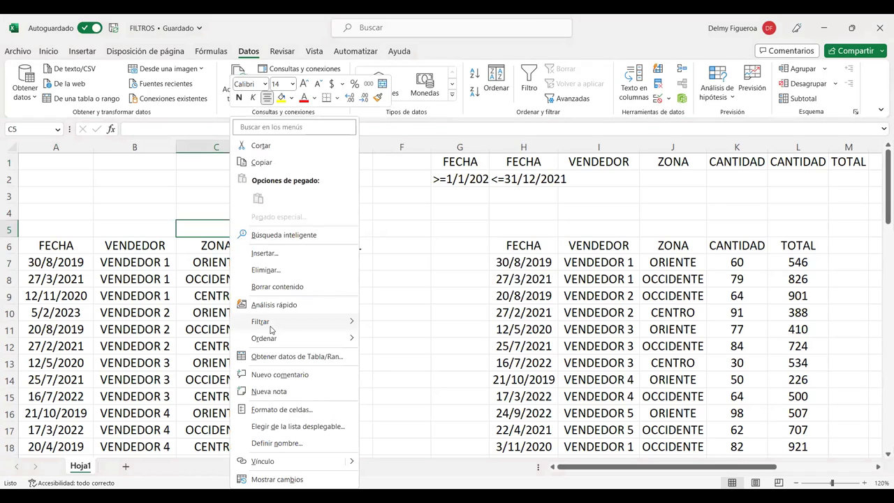
click(228, 245)
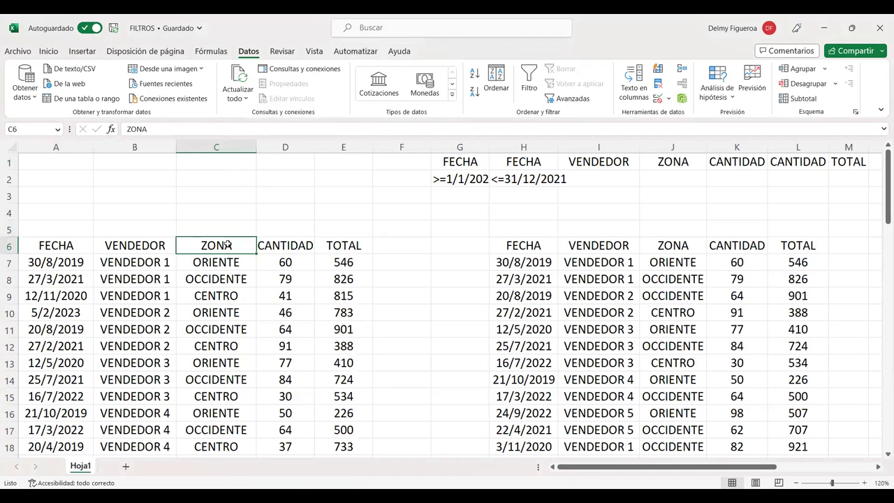
right_click(228, 245)
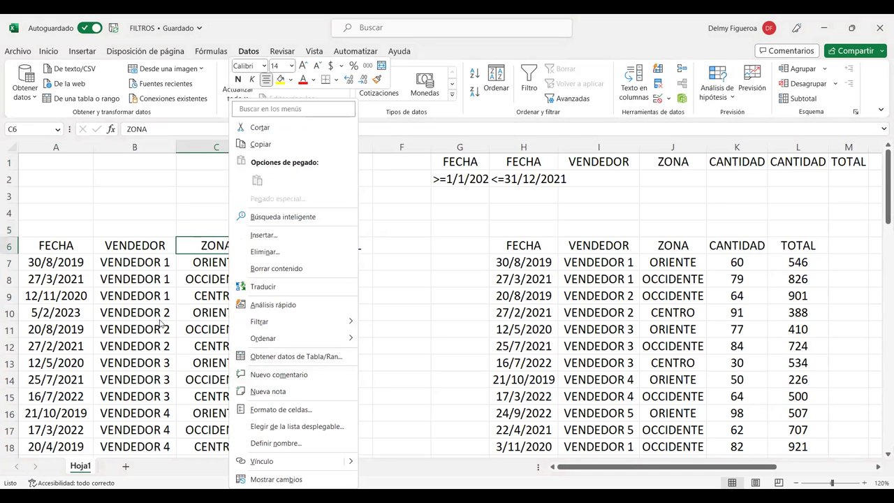
click(212, 228)
right_click(212, 228)
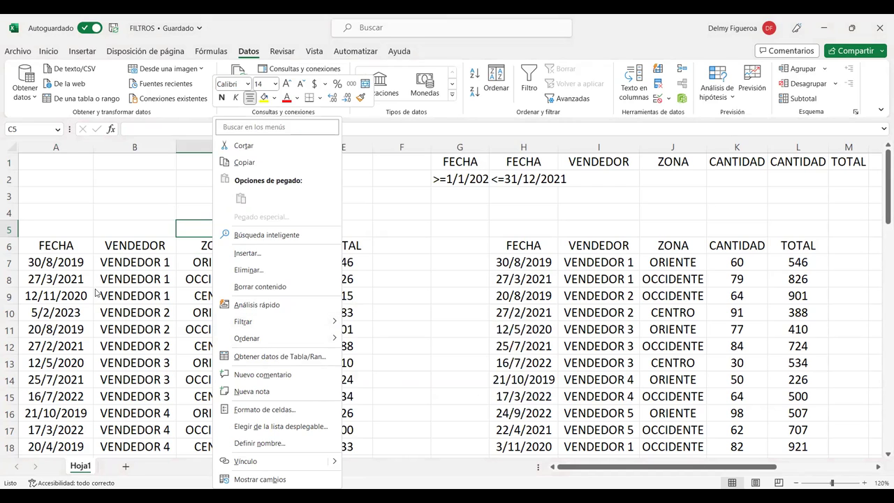
key(Escape)
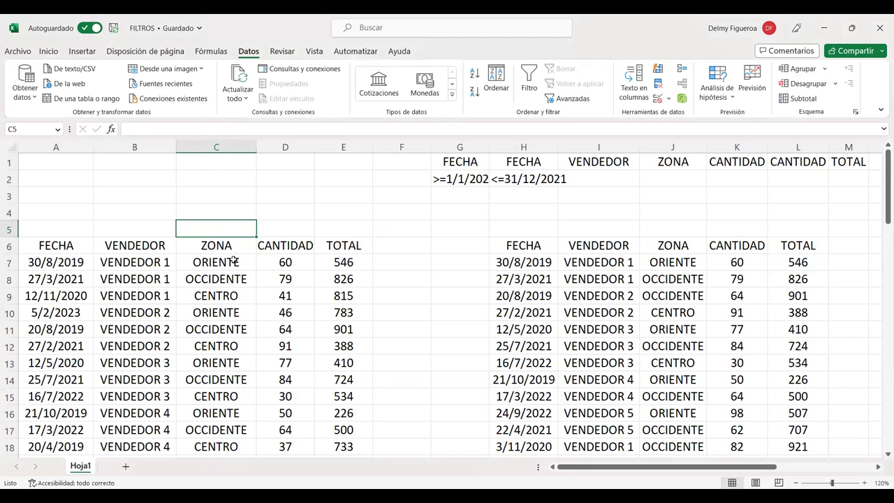
- Apply the green-white colour scale to the TOTAL values E7:E55
drag(347, 262, 367, 453)
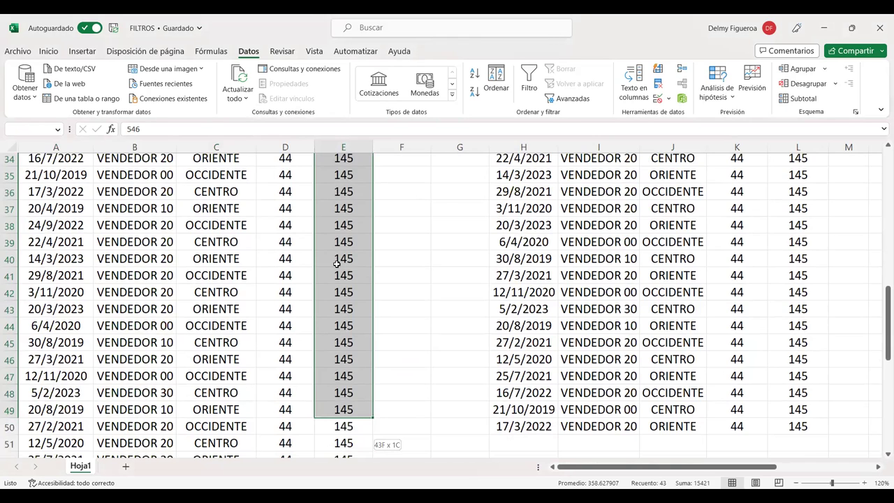
key(ctrl+shift+Down)
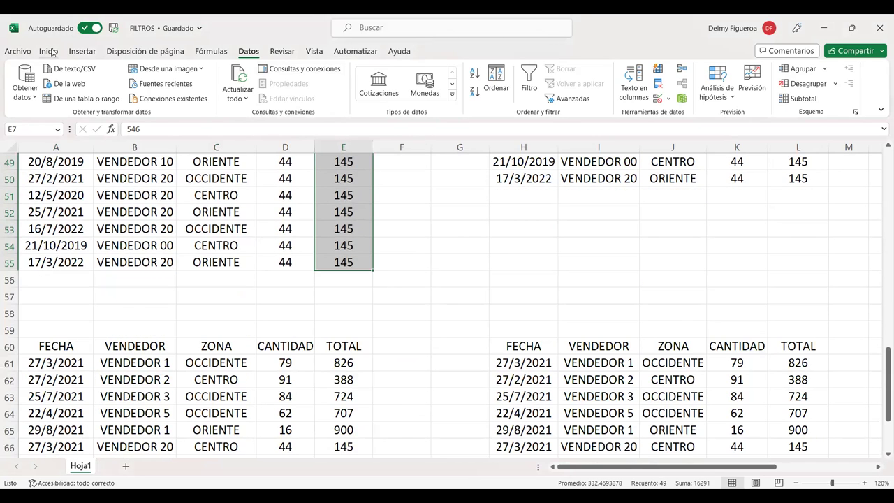
click(48, 51)
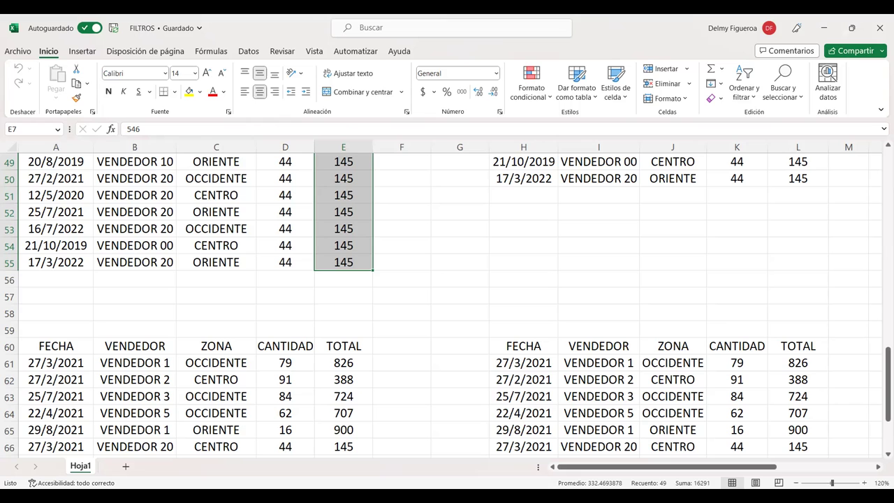
key(alt+Tab)
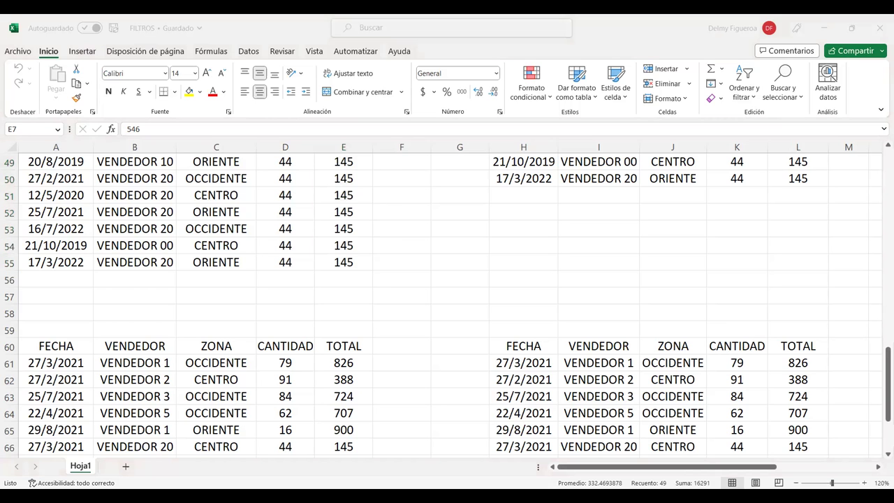
scroll(548, 410, up, 8)
scroll(549, 410, up, 8)
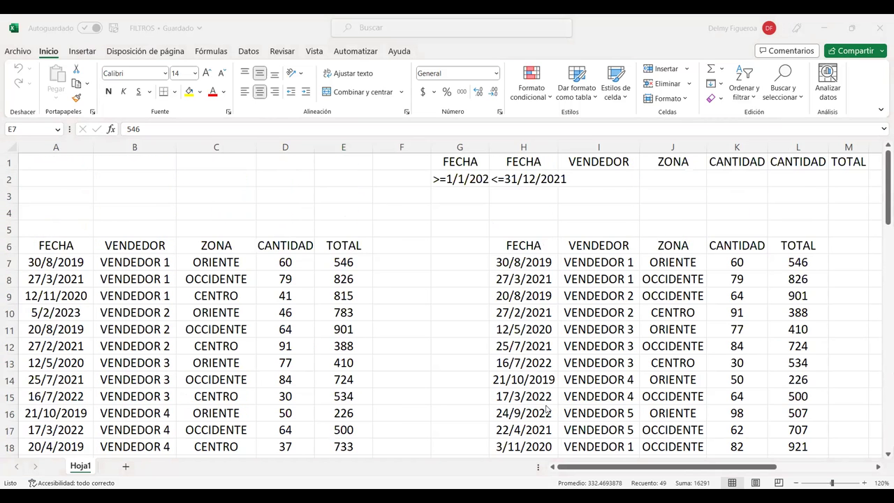
key(alt+Tab)
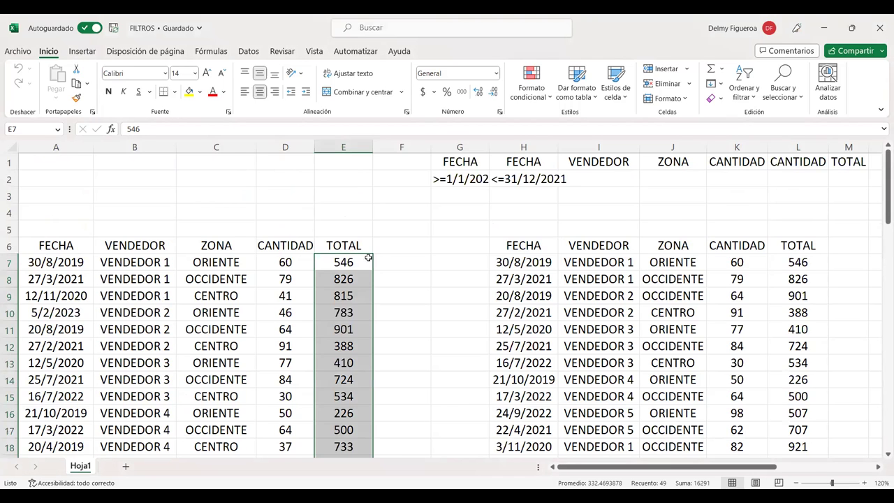
click(544, 96)
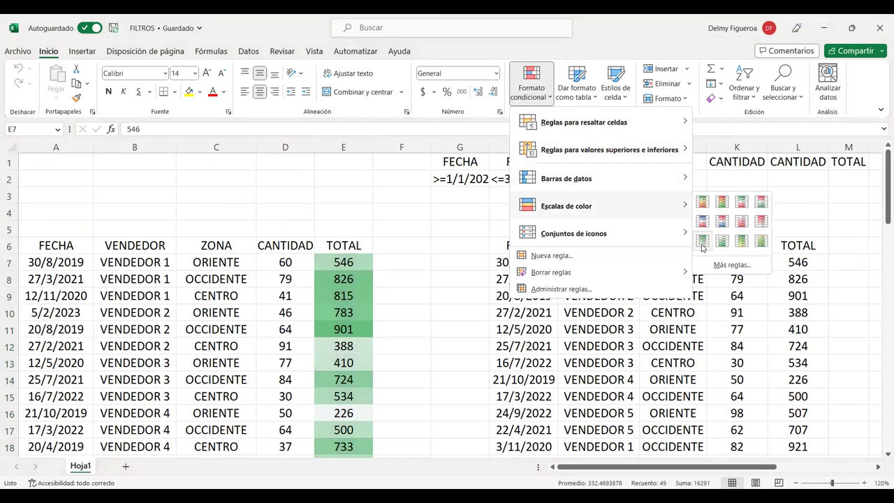
click(703, 243)
- Try filtering by the colour of empty cell E5 and dismiss the resulting error
click(349, 226)
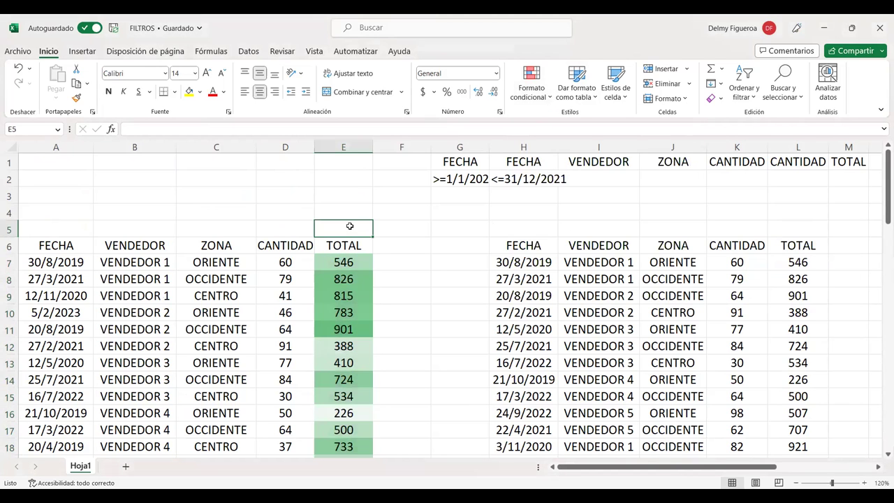
right_click(351, 230)
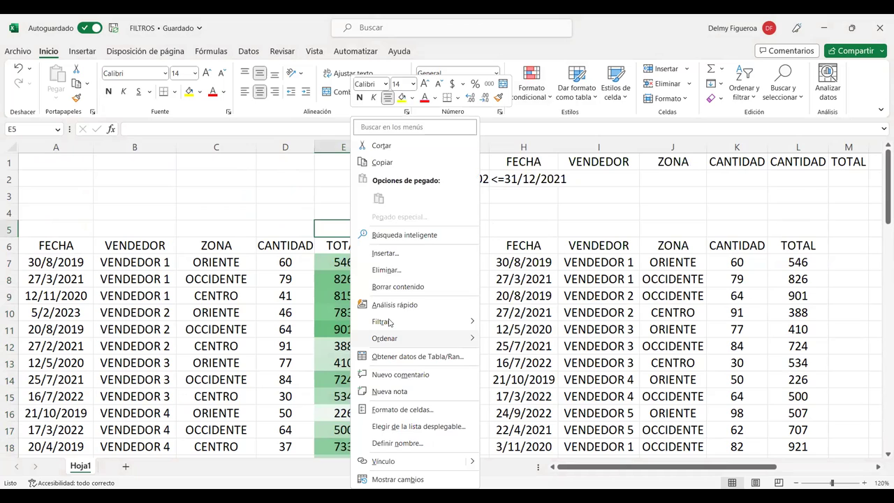
mouse_move(381, 321)
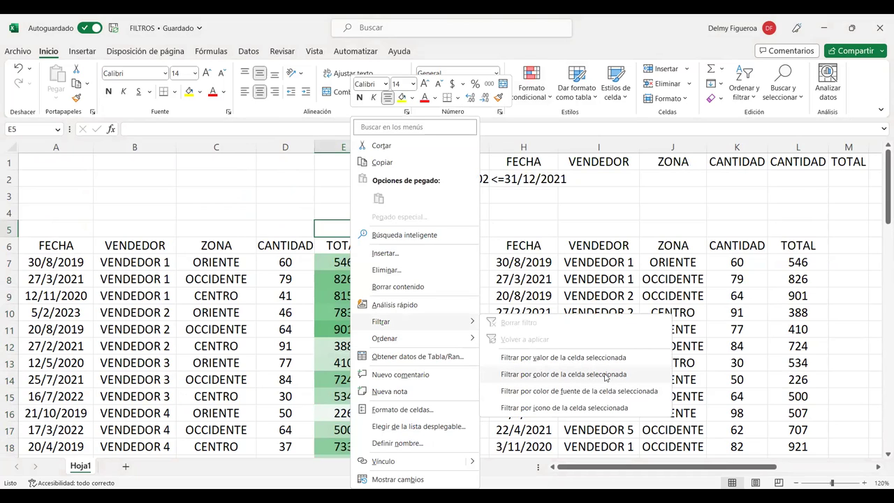
click(605, 375)
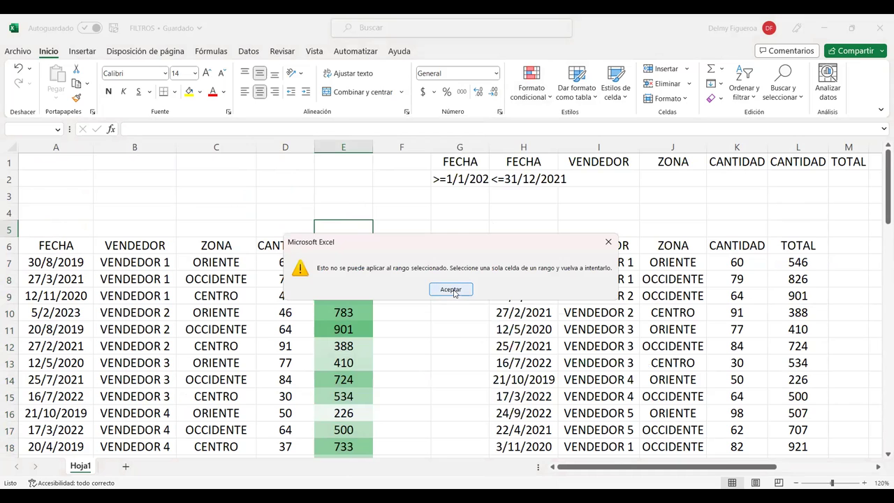
click(451, 289)
- Select TOTAL from header to last row and filter by the selected cell's colour
click(353, 248)
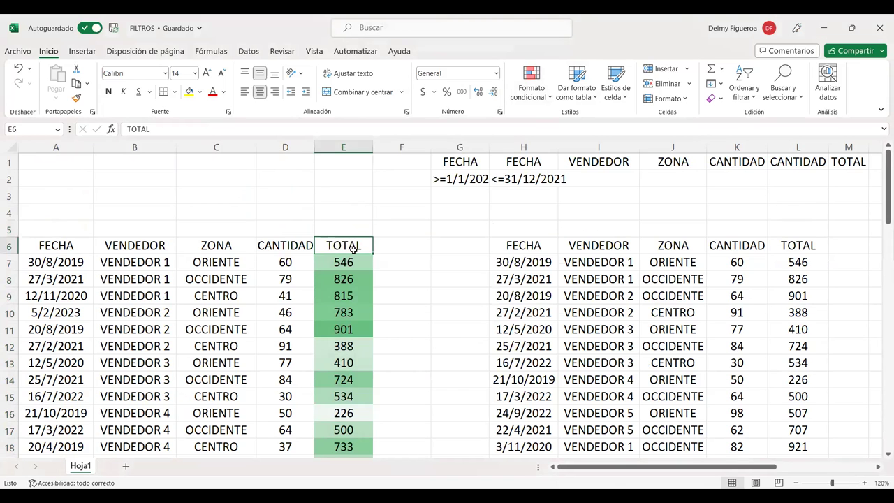
key(ctrl+shift+Down)
scroll(353, 248, up, 3)
scroll(353, 248, up, 7)
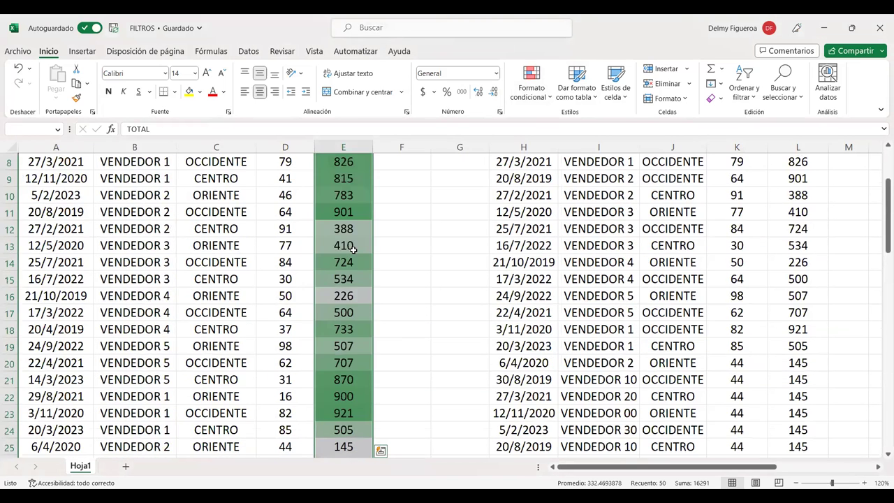
scroll(353, 248, down, 6)
scroll(354, 248, down, 2)
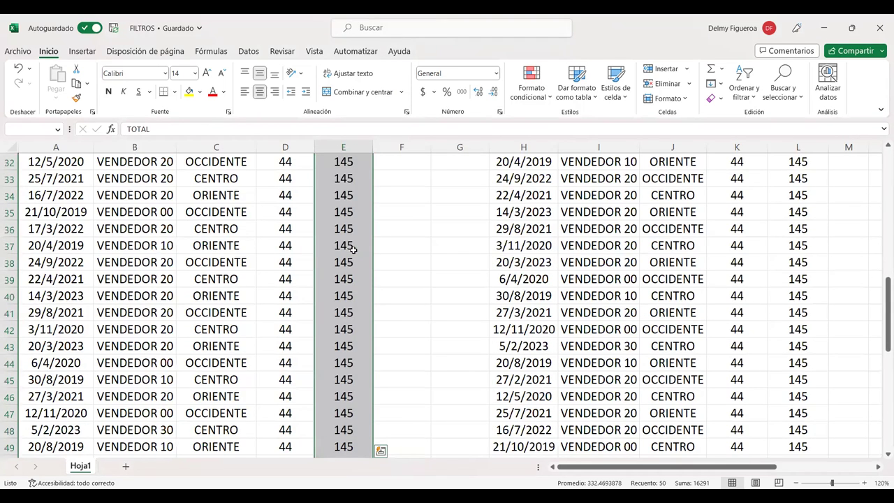
scroll(353, 248, up, 10)
right_click(354, 248)
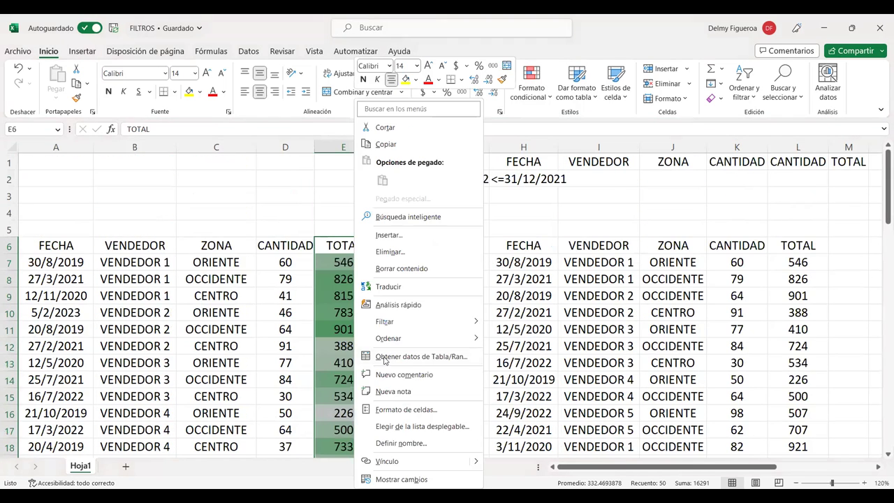
mouse_move(385, 321)
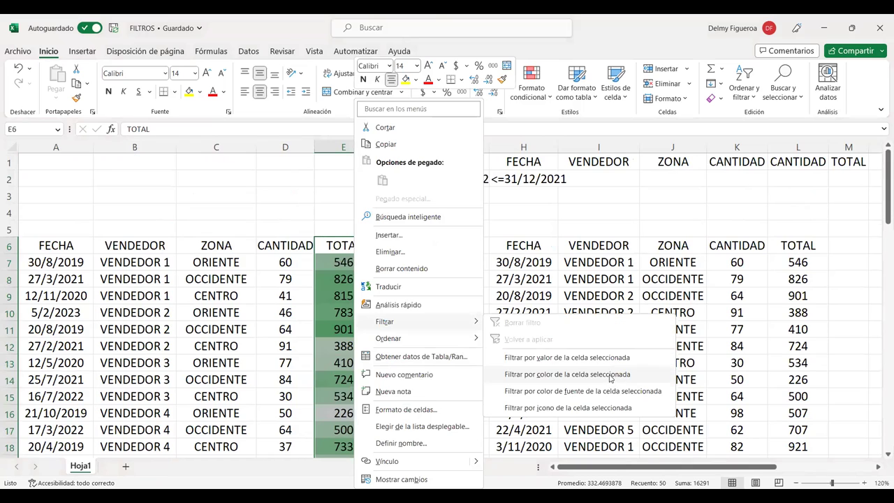
click(610, 378)
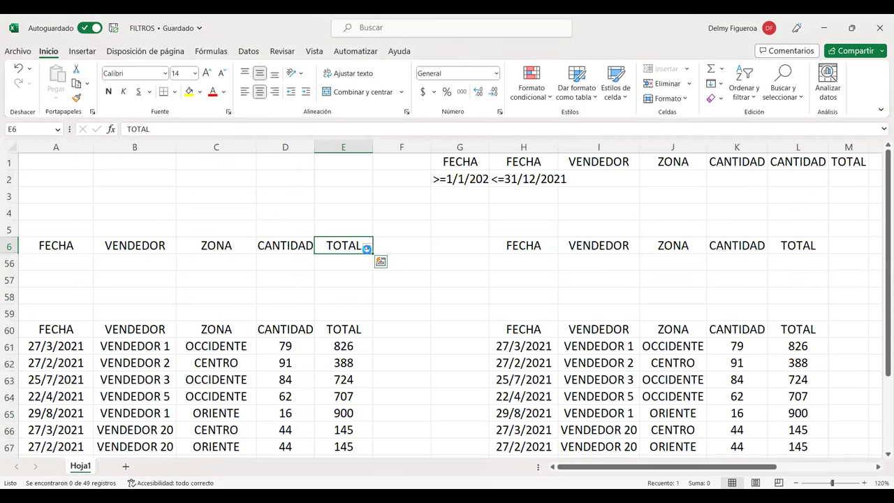
click(366, 249)
- Filter TOTAL by two different green shades in turn, clearing the filter each time
click(240, 305)
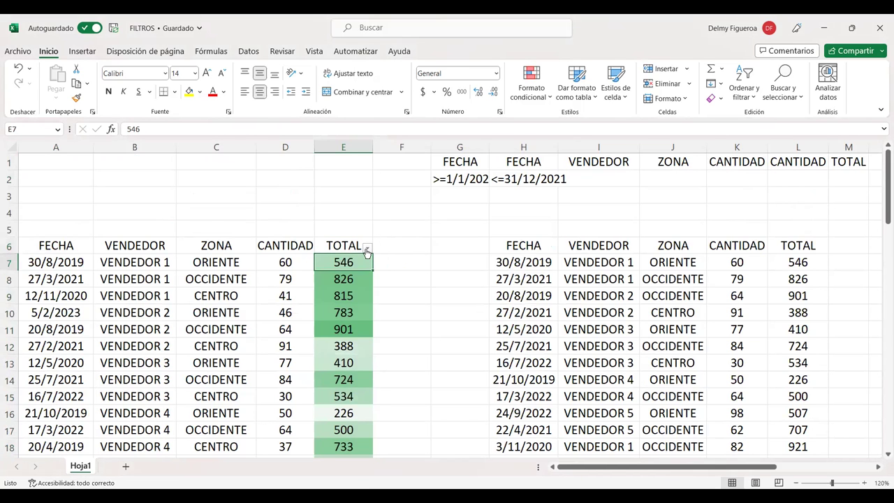
click(366, 248)
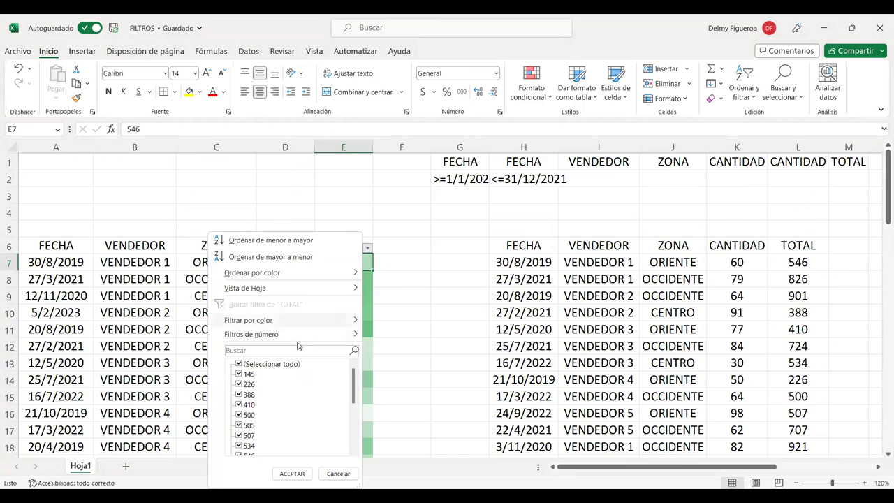
mouse_move(249, 320)
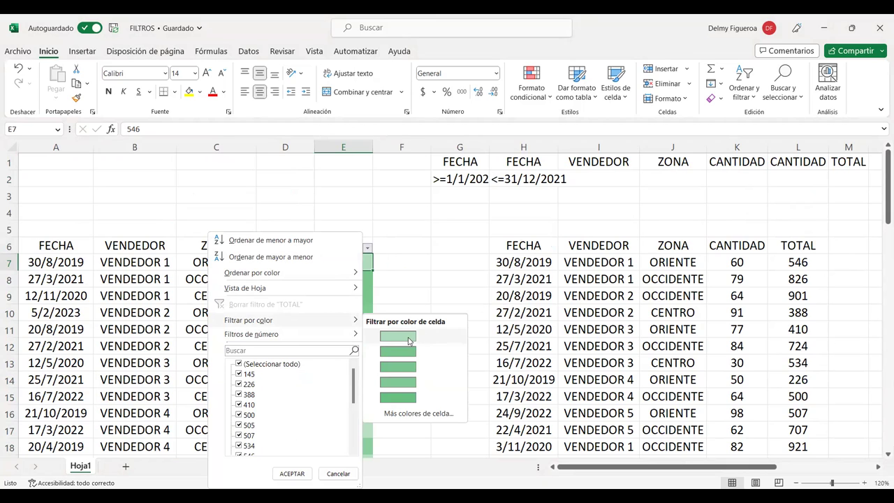
click(410, 338)
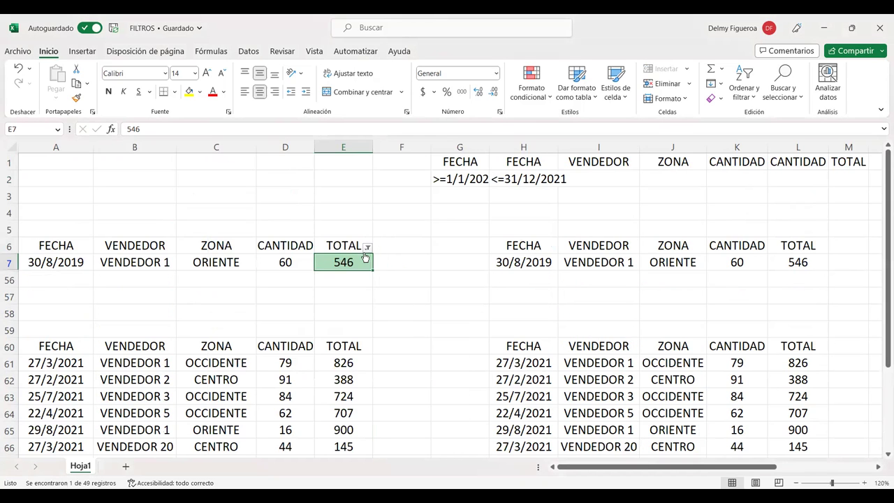
click(367, 248)
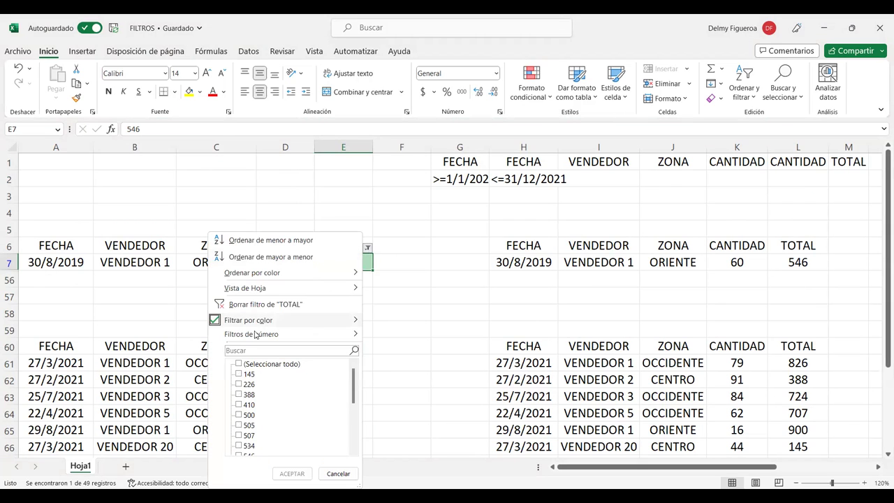
click(257, 323)
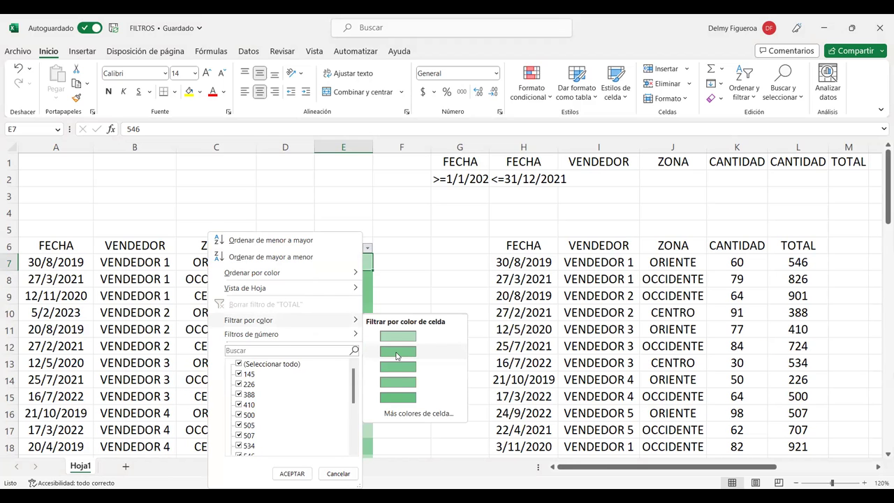
click(396, 351)
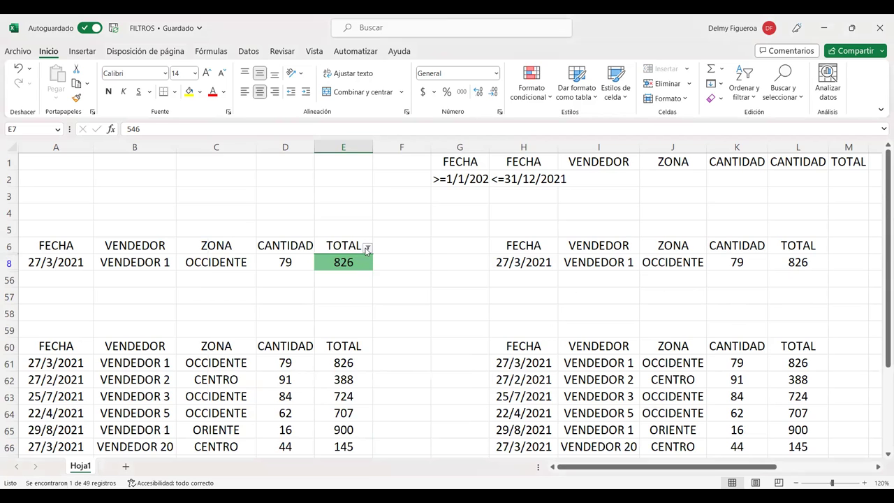
click(367, 248)
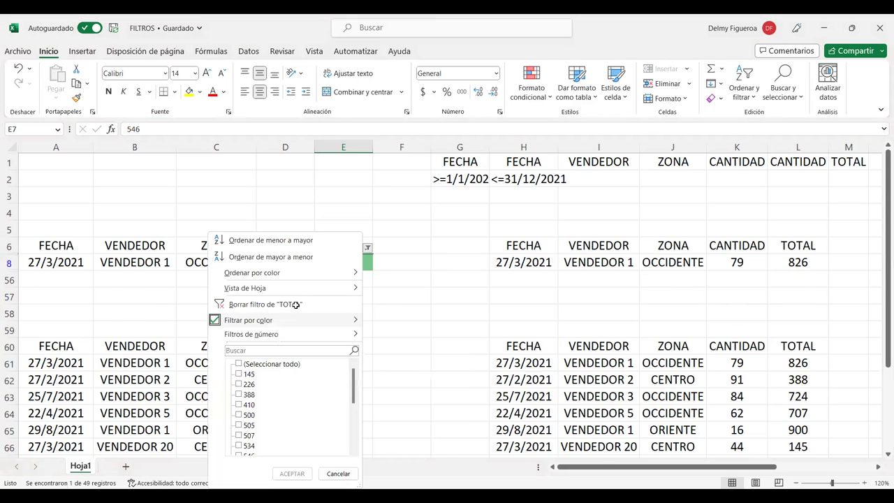
click(295, 304)
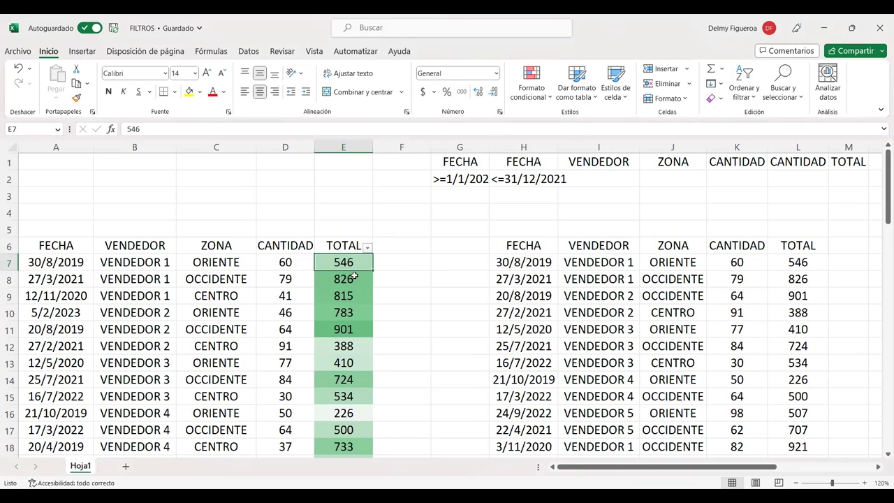
- Custom-sort the table by TOTAL cell colour with the chosen green on top
click(755, 99)
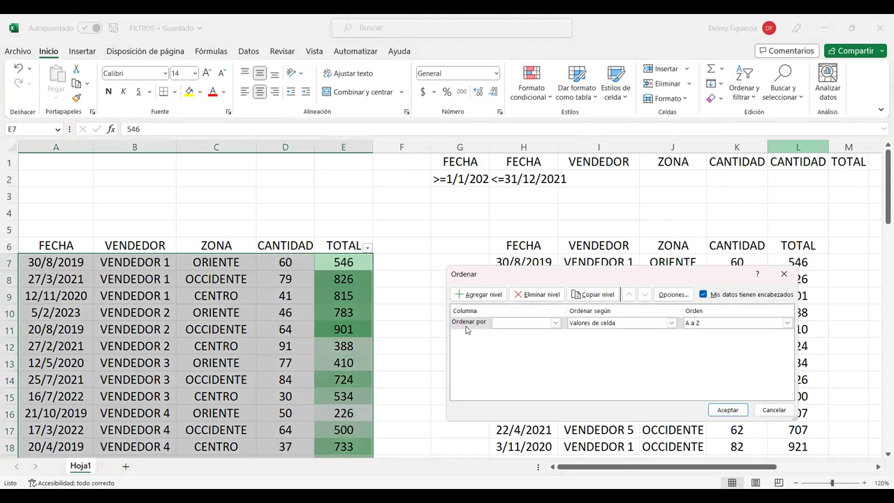
click(556, 323)
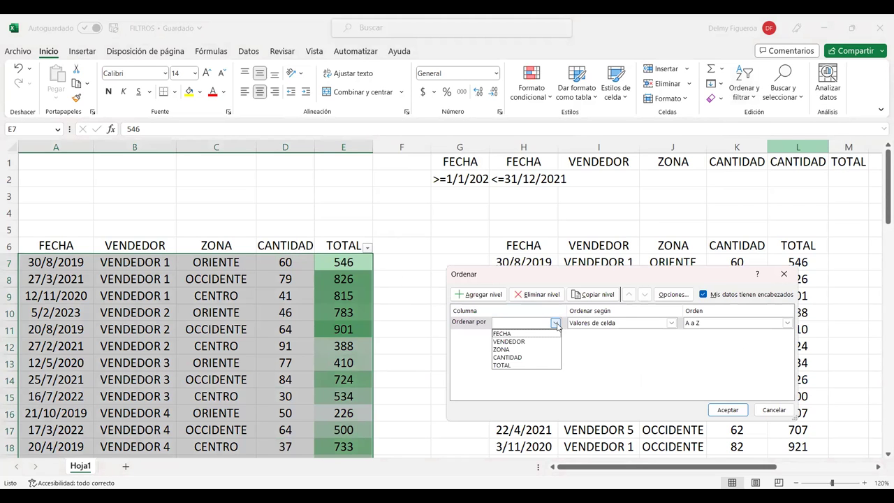
click(504, 365)
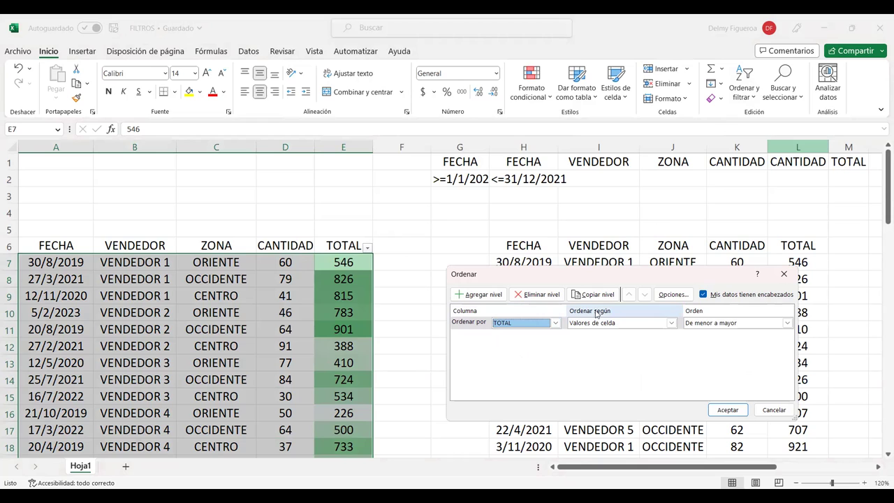
click(673, 322)
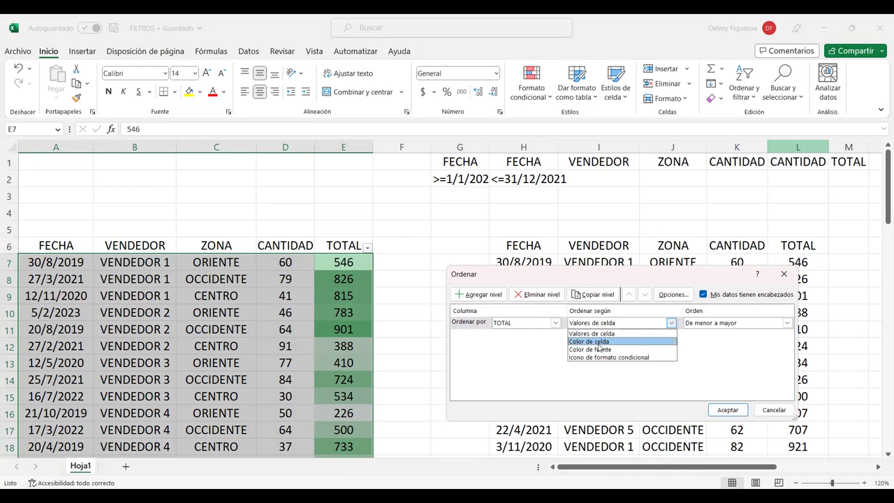
click(600, 342)
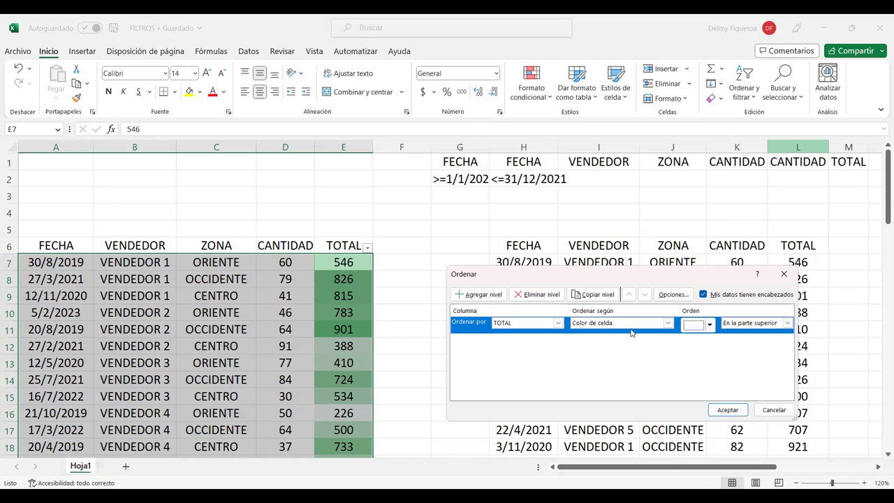
click(710, 326)
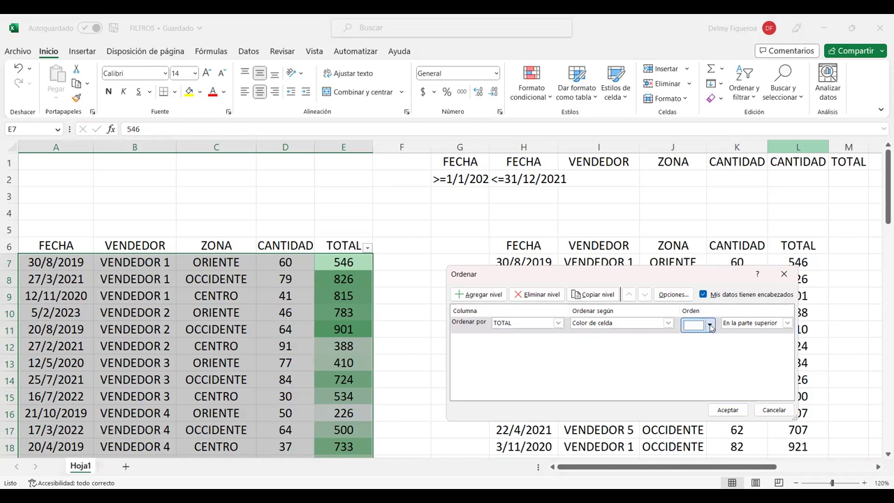
click(710, 327)
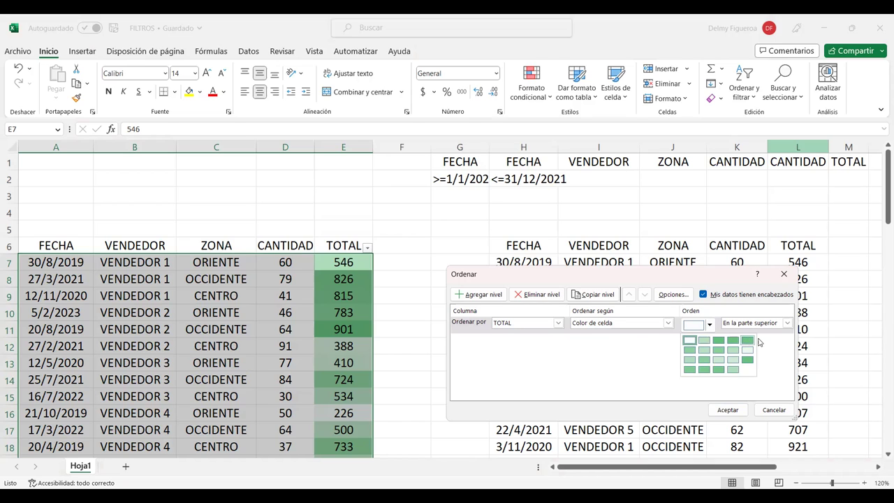
click(749, 342)
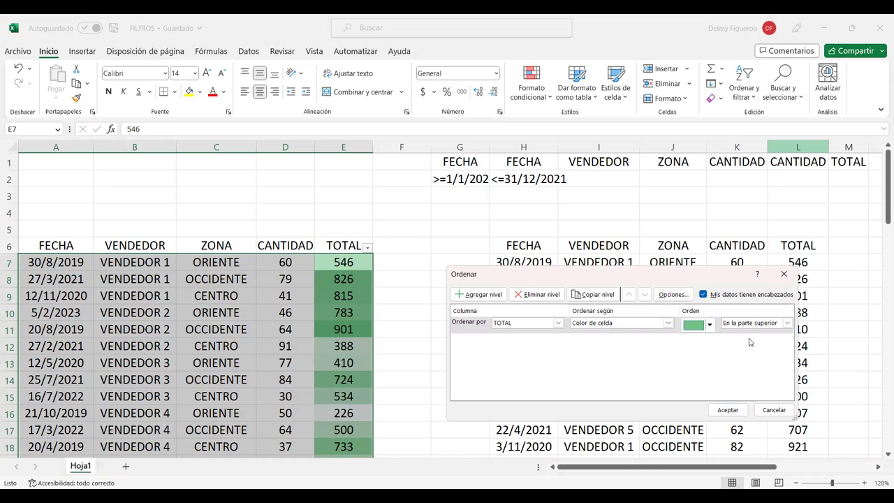
click(788, 324)
click(787, 323)
click(787, 324)
click(787, 323)
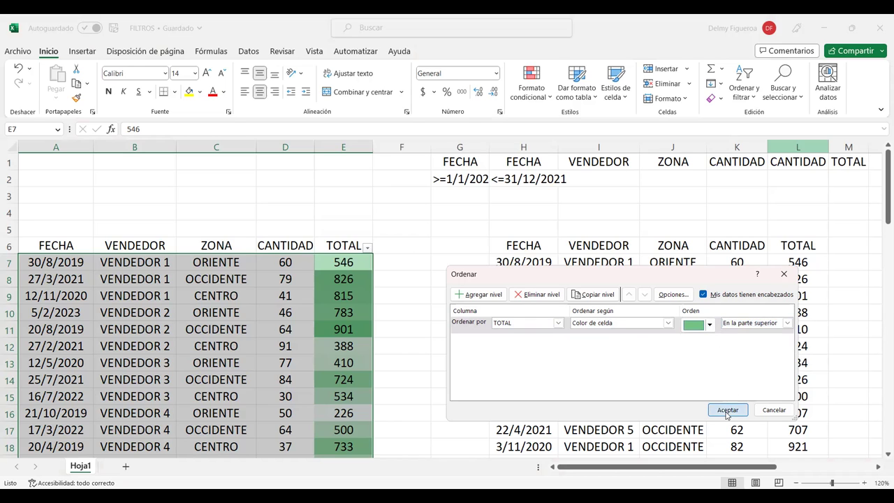
click(727, 410)
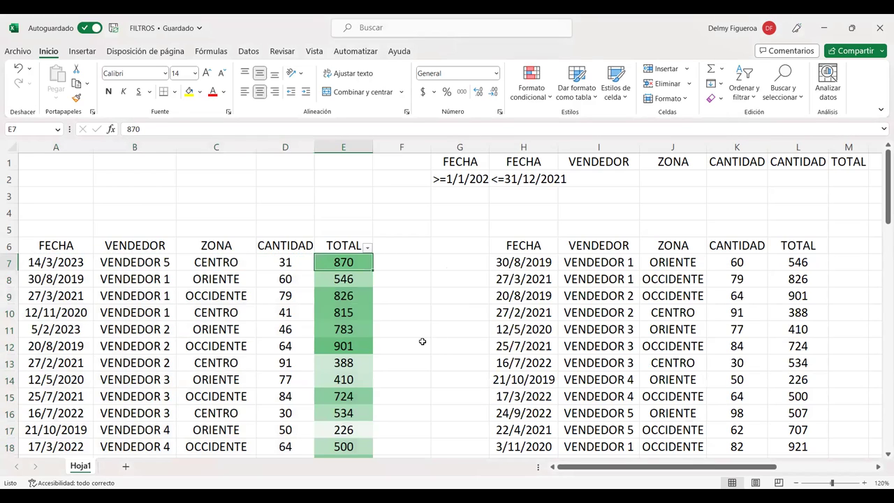
- Switch off the AutoFilter via Ordenar y filtrar > Filtro
scroll(422, 341, down, 2)
scroll(369, 343, down, 3)
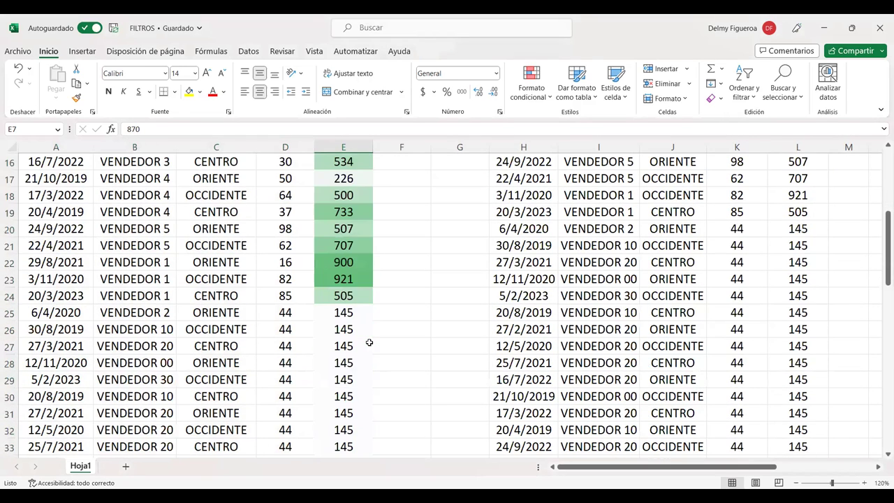
scroll(369, 342, down, 4)
scroll(366, 348, up, 9)
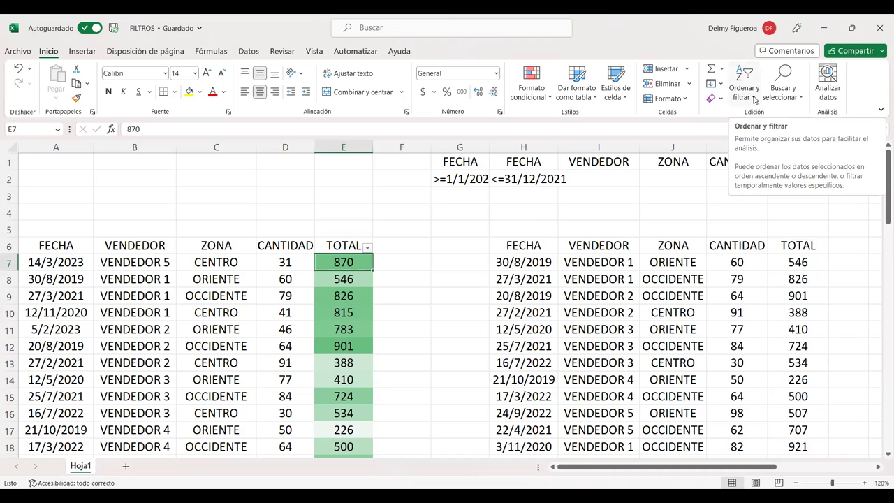
click(754, 100)
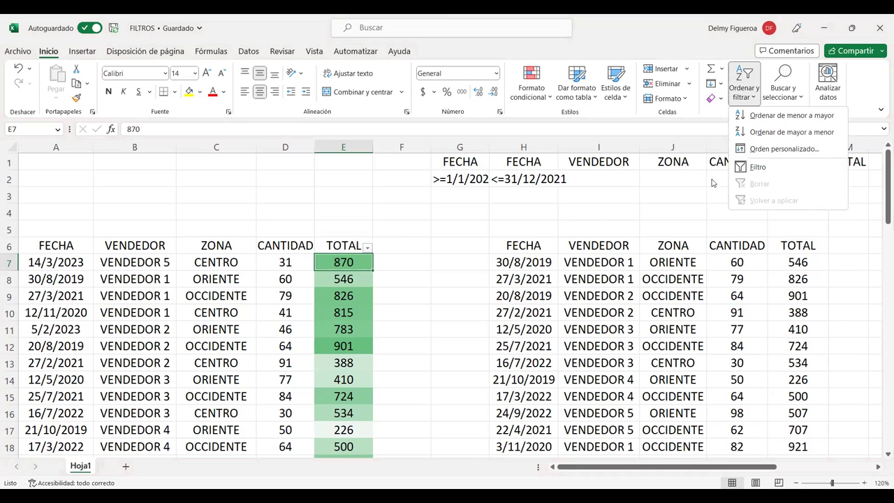
click(760, 168)
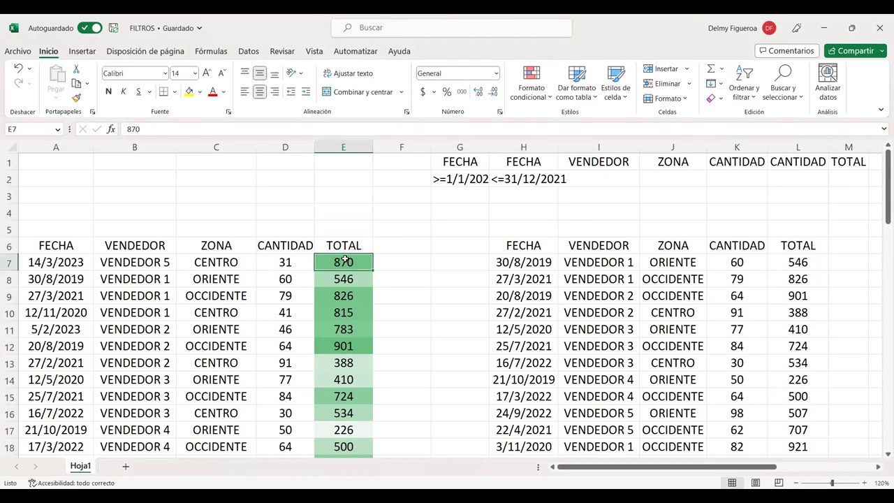
click(220, 263)
- Enter CENTRO in C5, filter the table by that value, then clear the ZONA filter
click(224, 245)
click(224, 225)
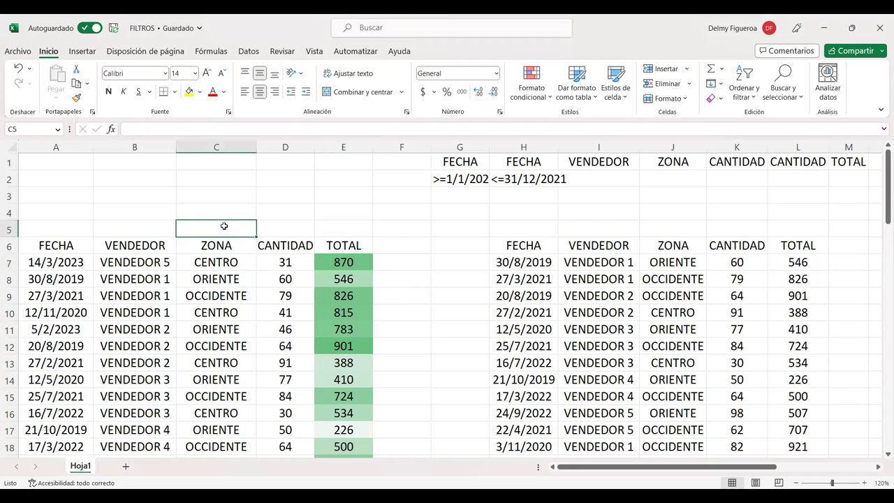
right_click(225, 229)
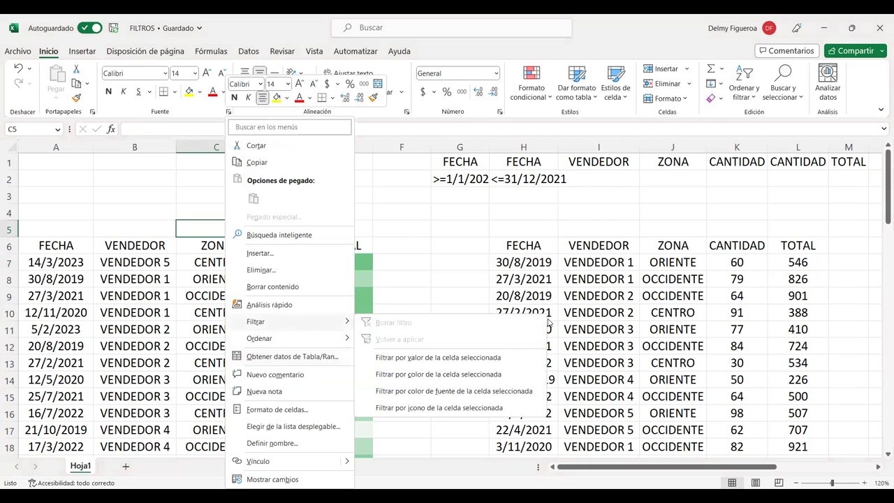
mouse_move(256, 321)
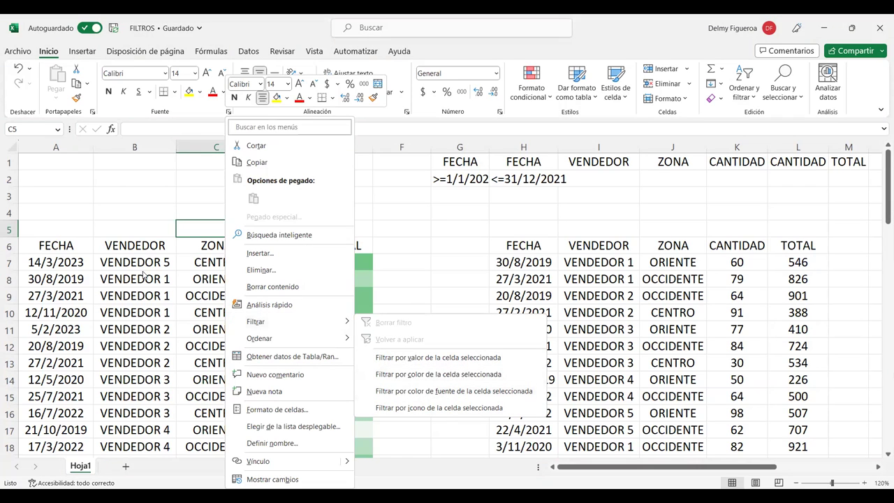
key(Escape)
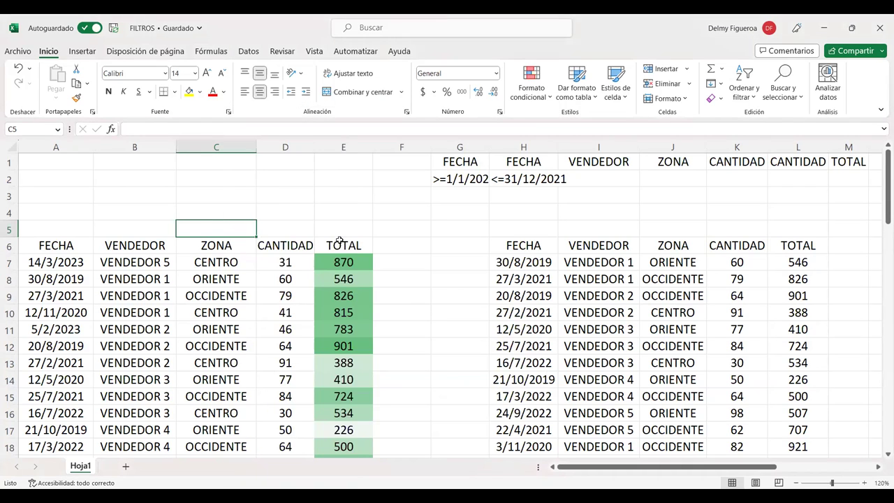
text(CENTRO)
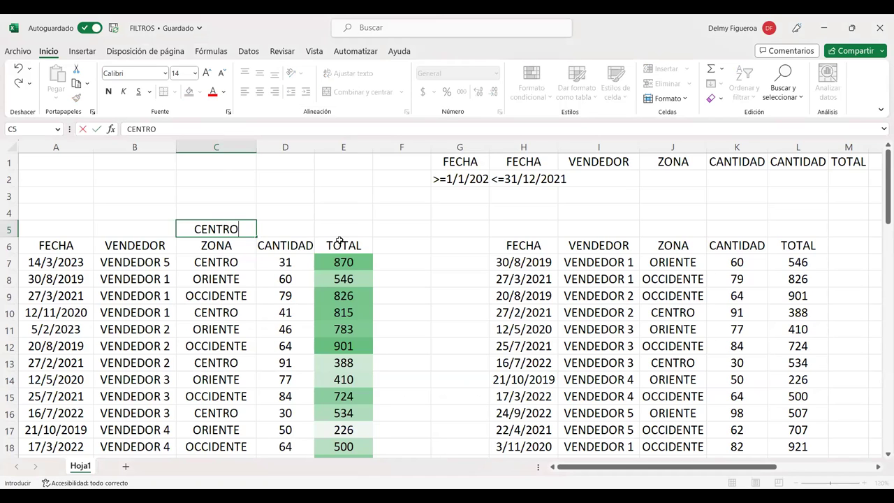
key(ctrl+Return)
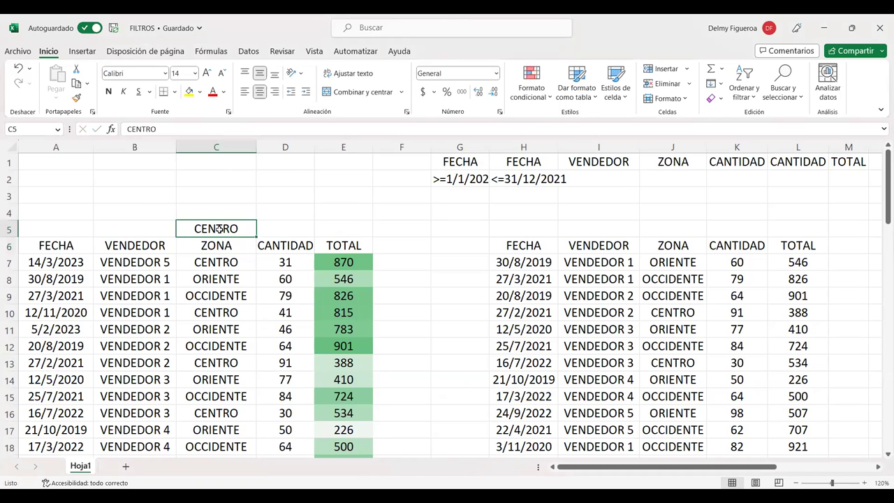
right_click(218, 229)
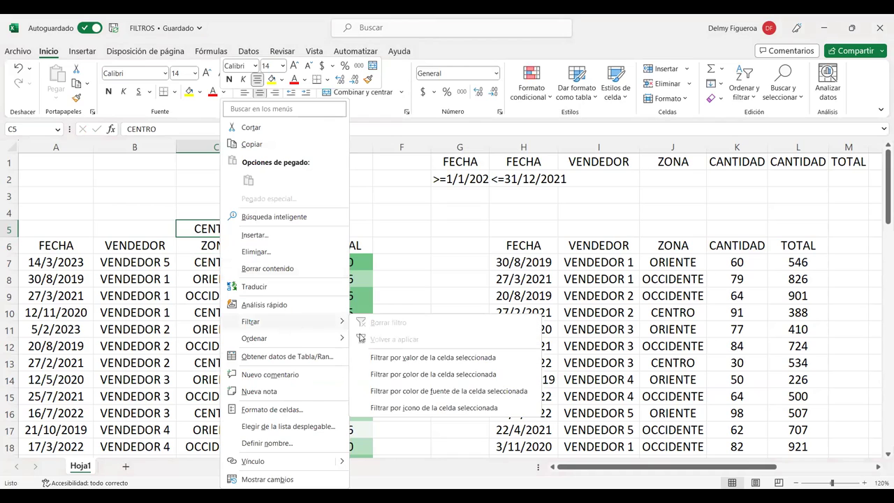
click(433, 357)
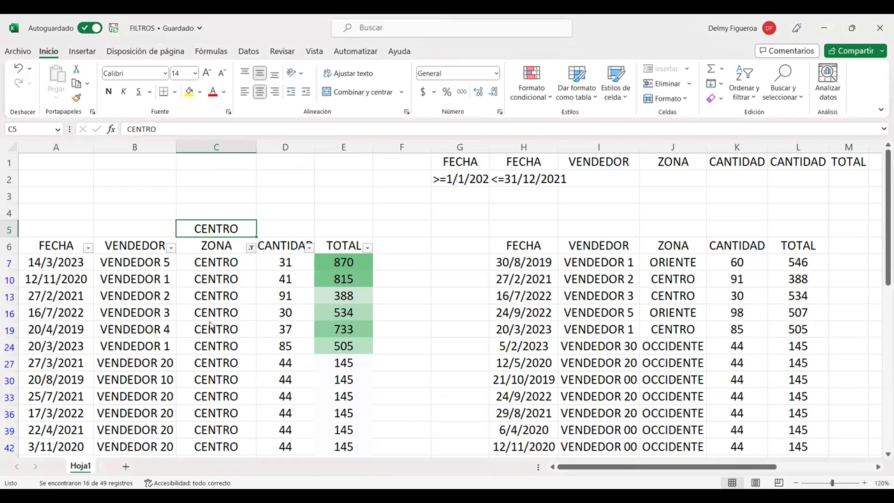
click(251, 248)
click(166, 308)
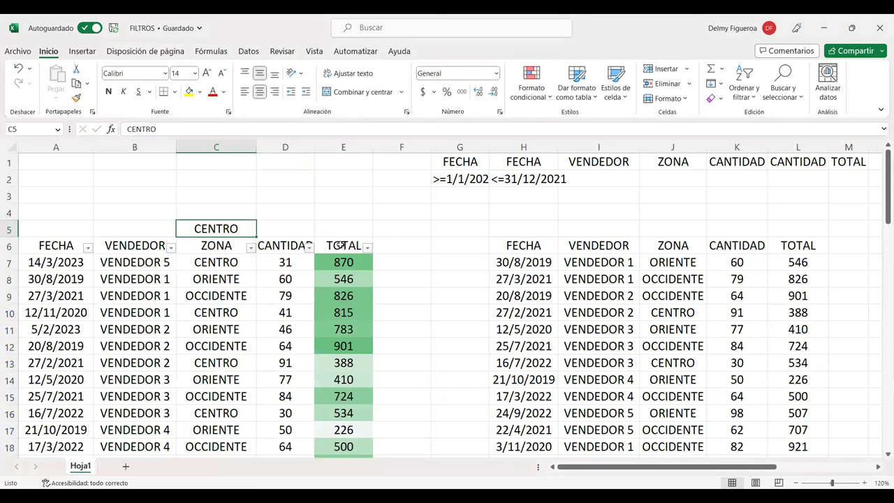
- Enter ORIENTE in C5 and filter the table by that cell's value
text(ORIENTE})
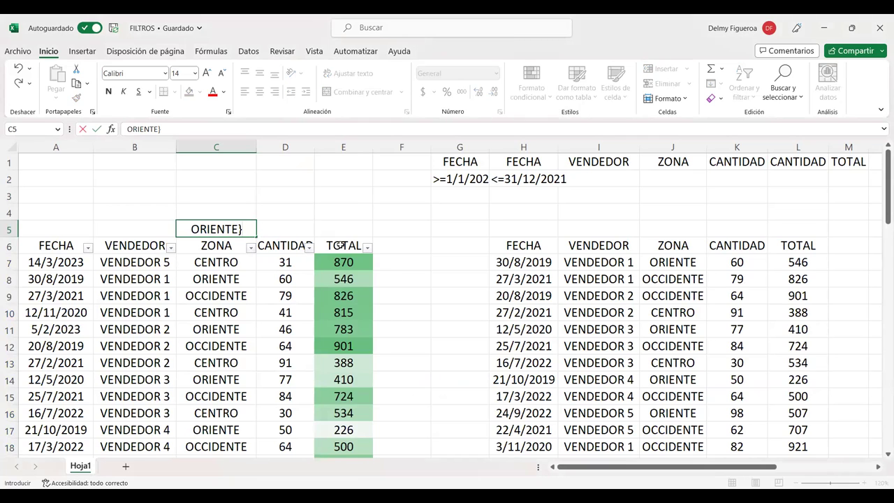
key(BackSpace)
key(ctrl+Return)
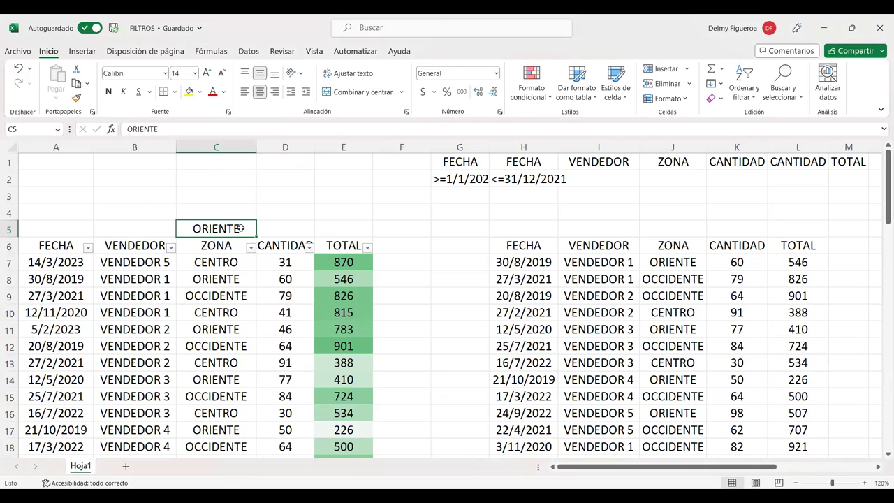
right_click(240, 229)
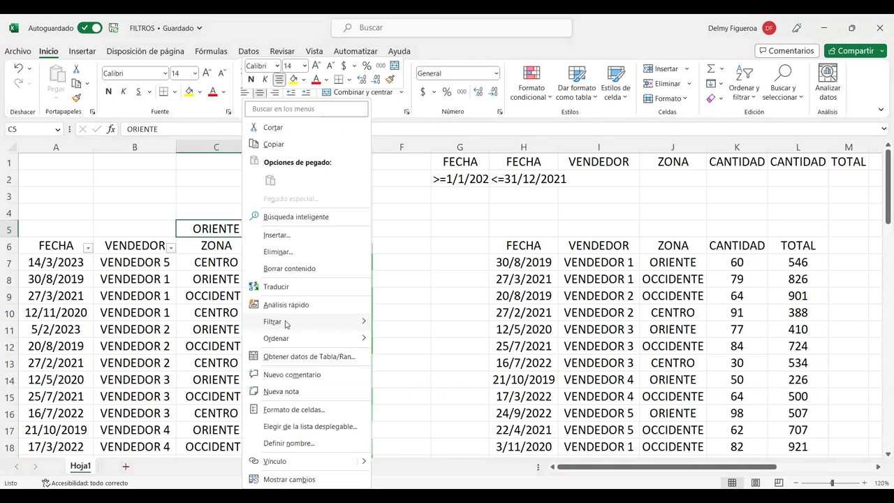
mouse_move(308, 322)
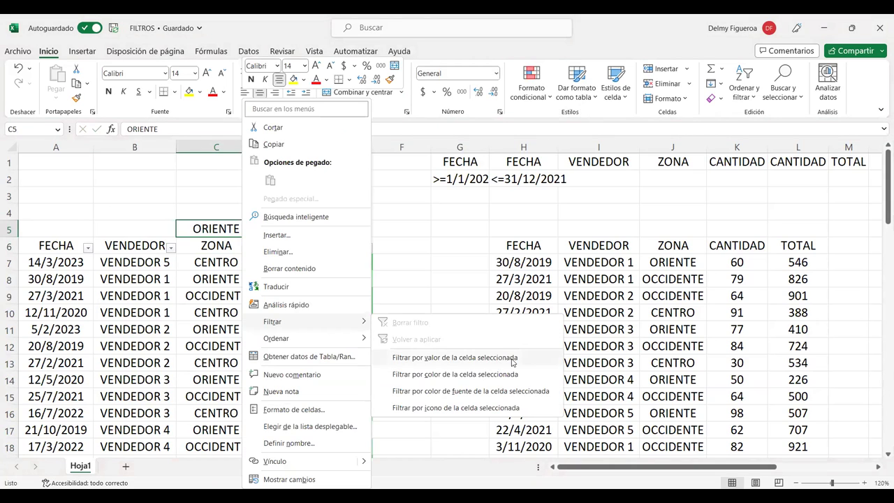
click(474, 353)
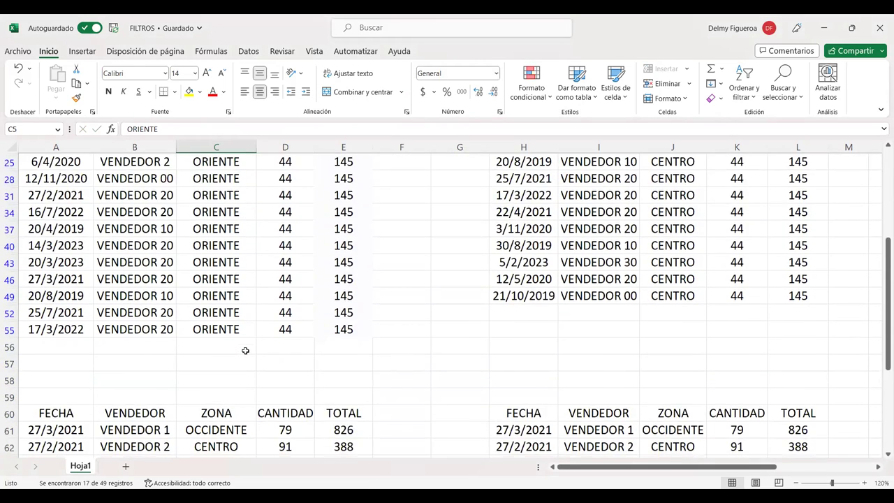